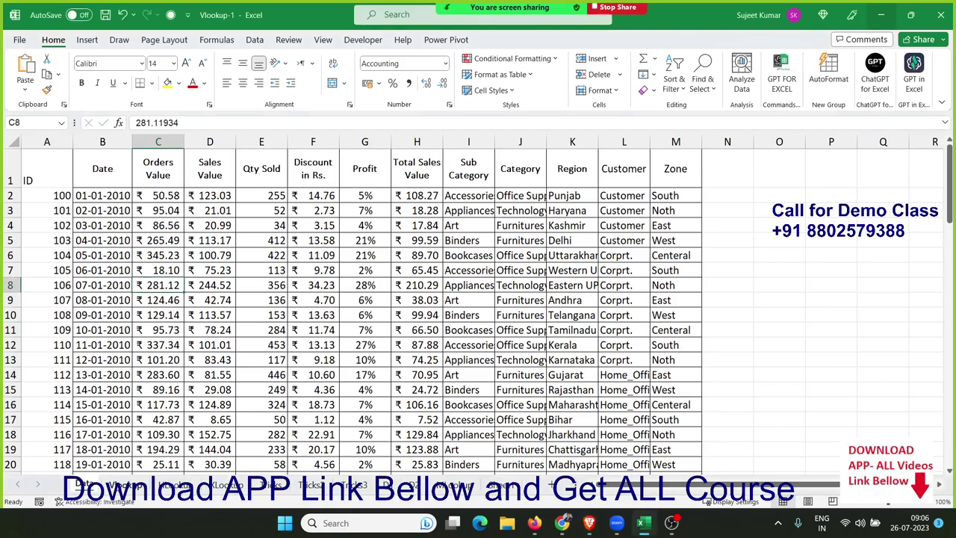
# Step: Switch to the Vlookup sheet showing the ID list and the Date-through-Zone lookup headers
pyautogui.click(126, 484)
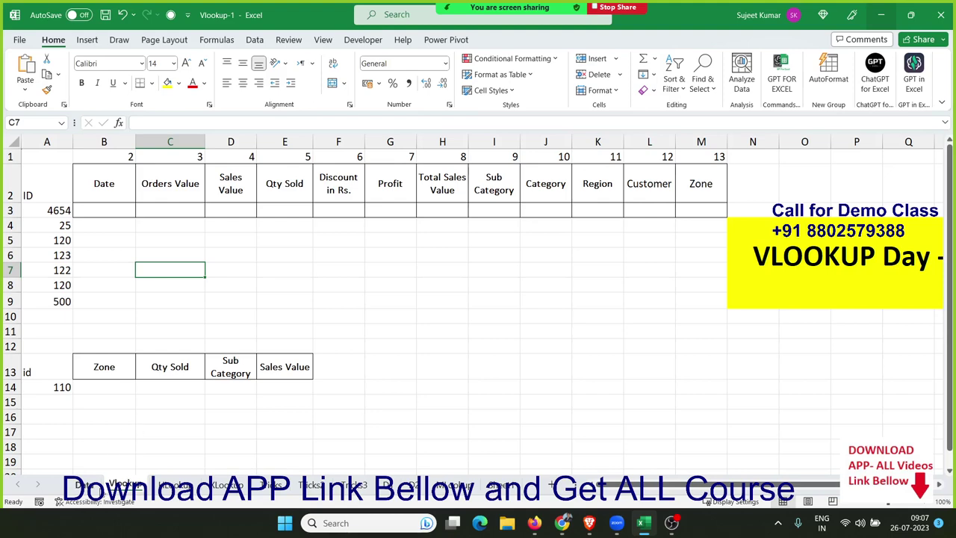
pyautogui.click(79, 484)
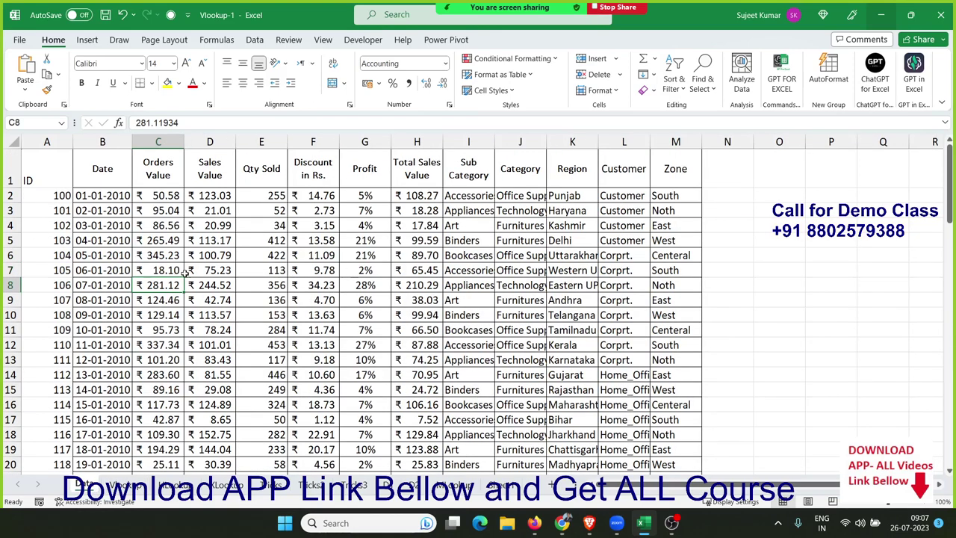
pyautogui.moveTo(60, 257)
pyautogui.mouseDown()
pyautogui.moveTo(580, 229)
pyautogui.moveTo(675, 263)
pyautogui.mouseUp()
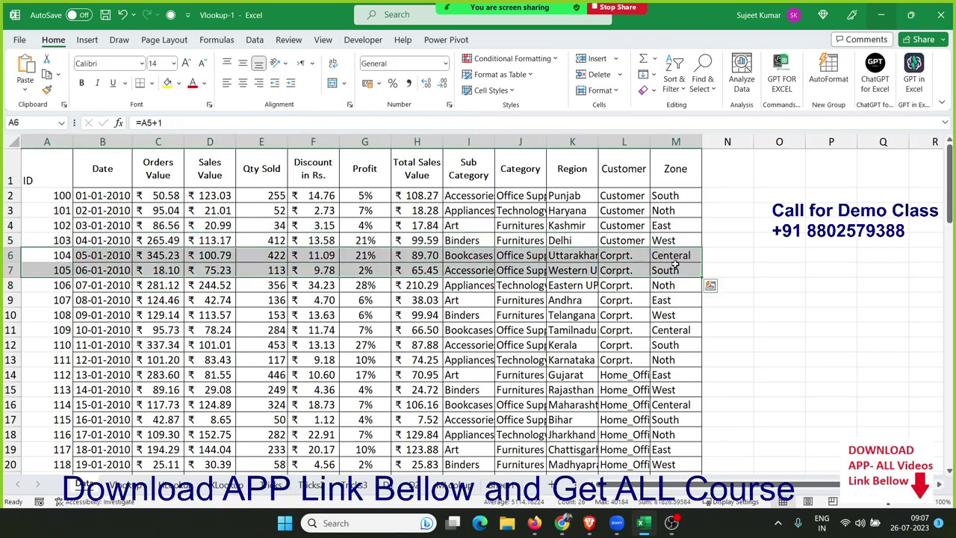
pyautogui.click(304, 319)
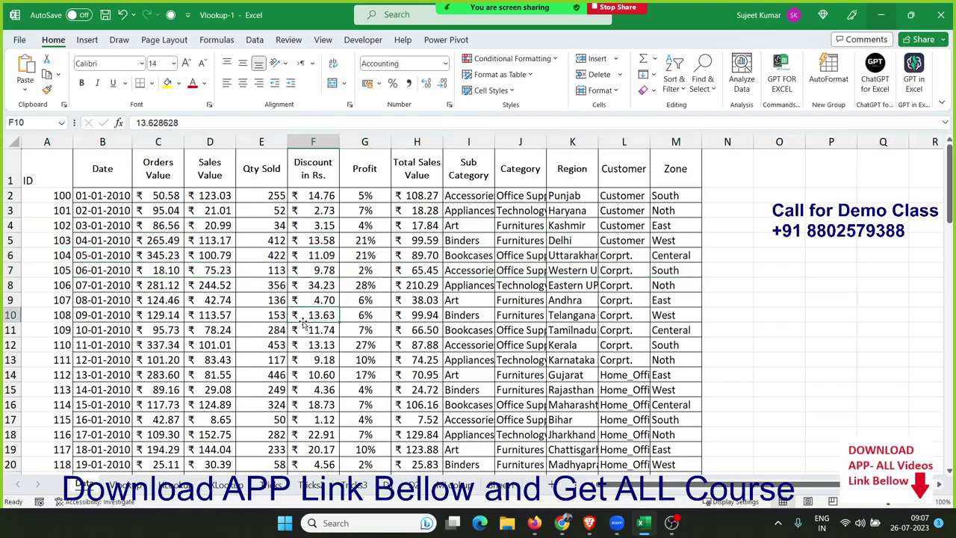
pyautogui.press('Left')
pyautogui.press('Left')
pyautogui.press('Left')
pyautogui.press('Left')
pyautogui.press('Left')
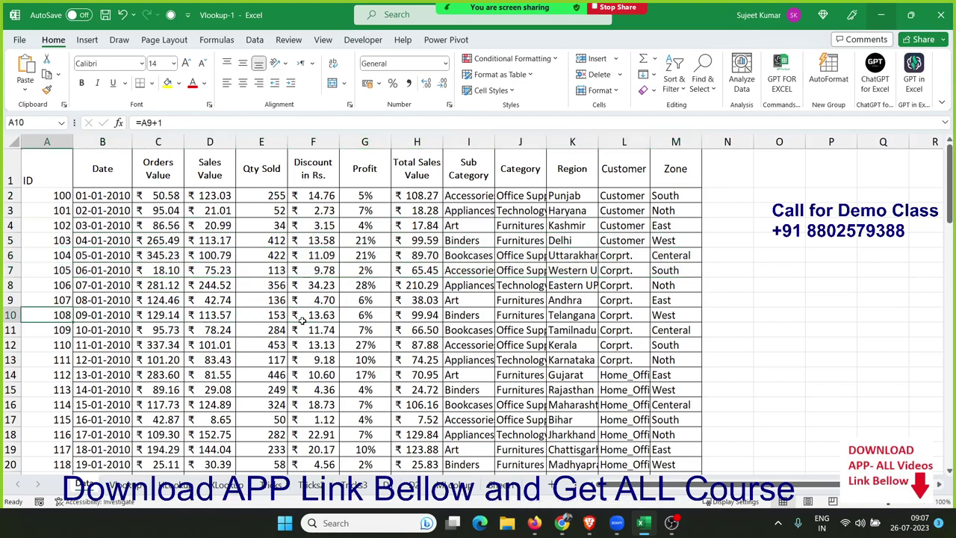
pyautogui.hotkey('ctrl', 'Down')
pyautogui.hotkey('ctrl', 'Up')
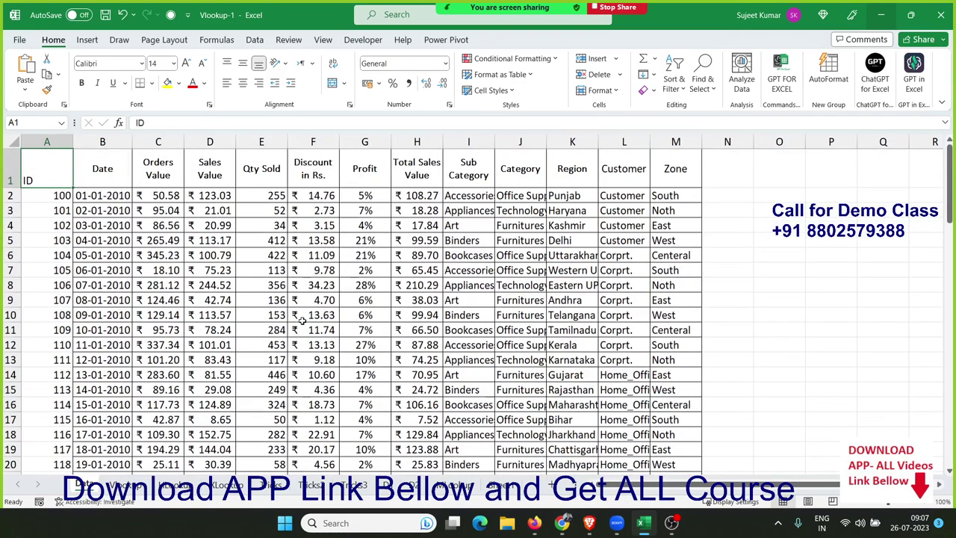
pyautogui.press('Down')
pyautogui.press('Down')
pyautogui.press('Down')
pyautogui.press('Down')
pyautogui.press('Down')
pyautogui.press('Down')
pyautogui.press('Down')
pyautogui.hotkey('ctrl', 'Down')
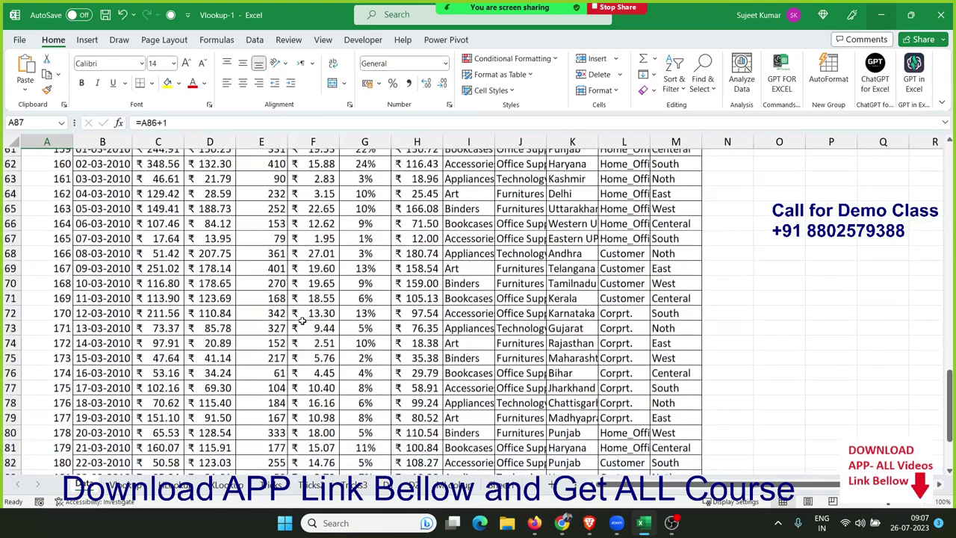
pyautogui.hotkey('ctrl', 'Up')
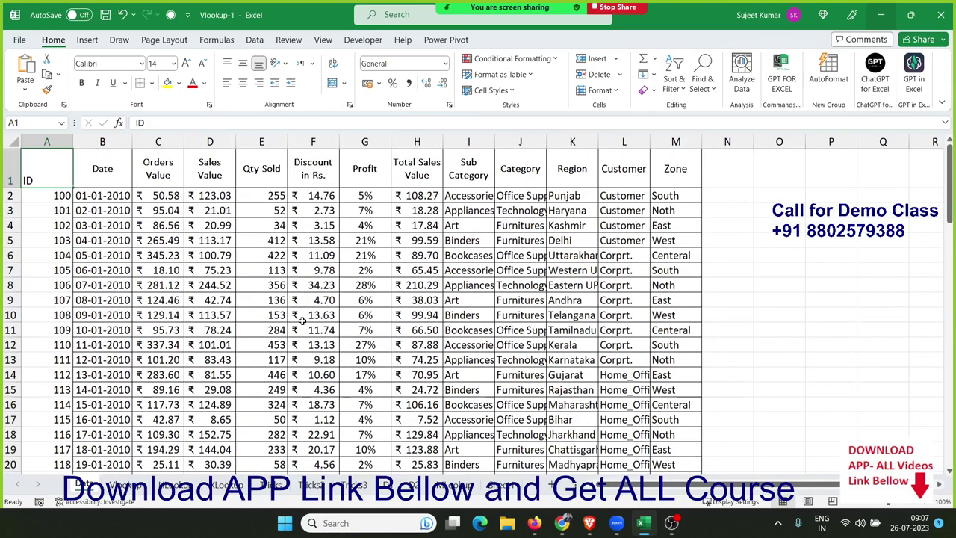
# Step: Set the first two lookup IDs in A3 and A4 to 105 and 125
pyautogui.click(116, 485)
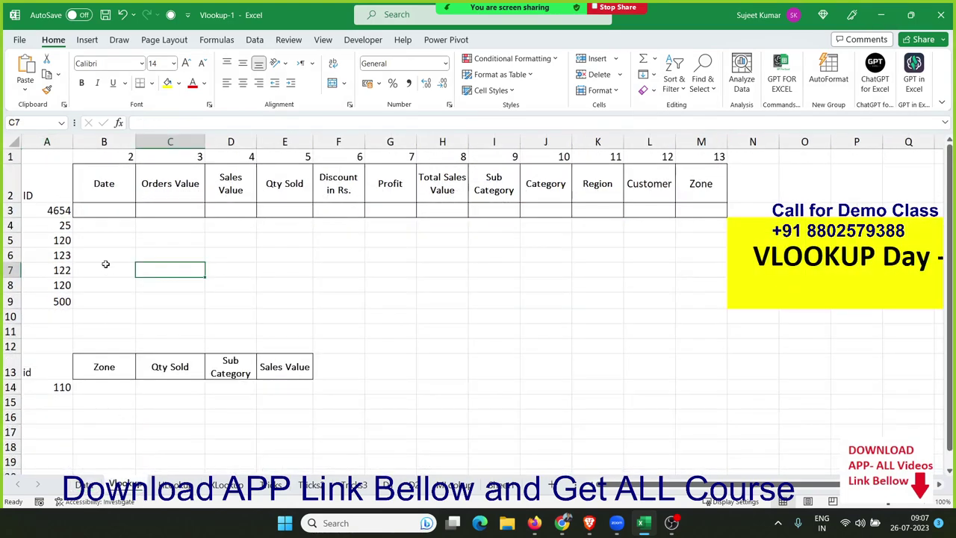
pyautogui.click(57, 212)
pyautogui.write('41')
pyautogui.press('Return')
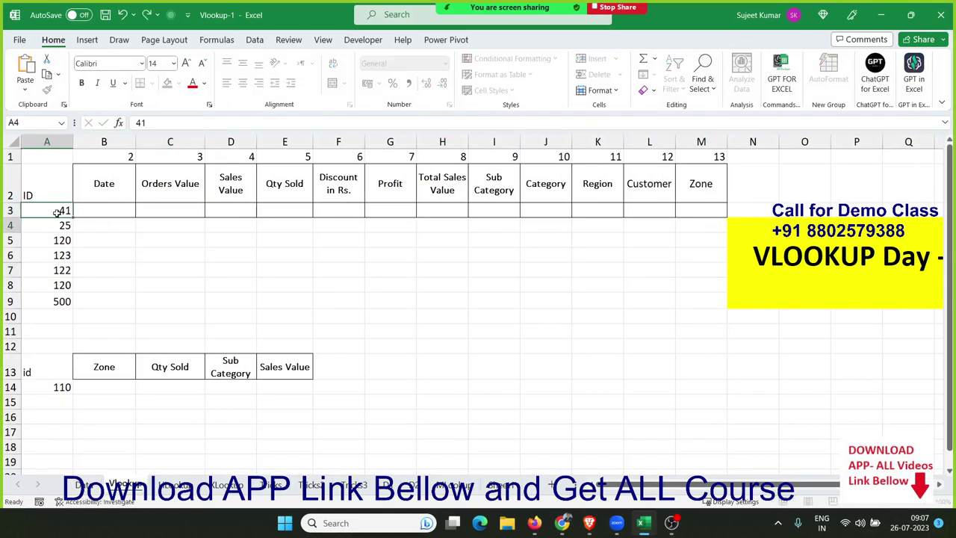
pyautogui.click(58, 212)
pyautogui.write('10')
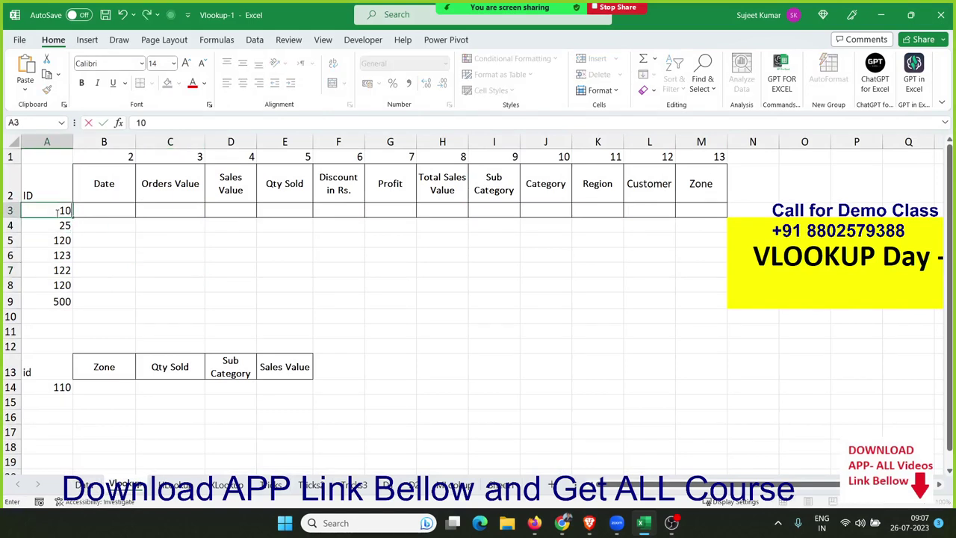
pyautogui.write('5')
pyautogui.press('Return')
pyautogui.write('125')
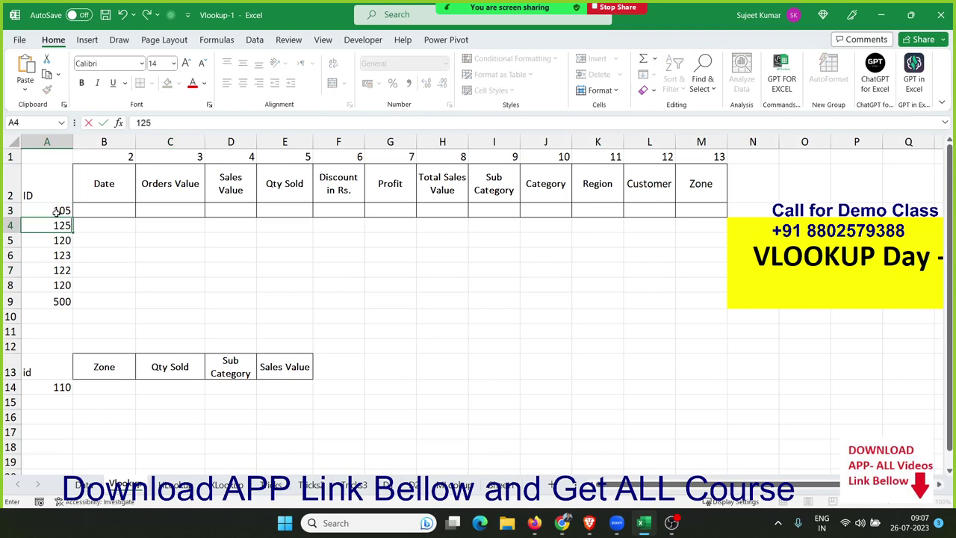
pyautogui.press('Return')
# Step: Clear the column numbers 2–13 above the lookup headers and return to the Data sheet
pyautogui.click(58, 301)
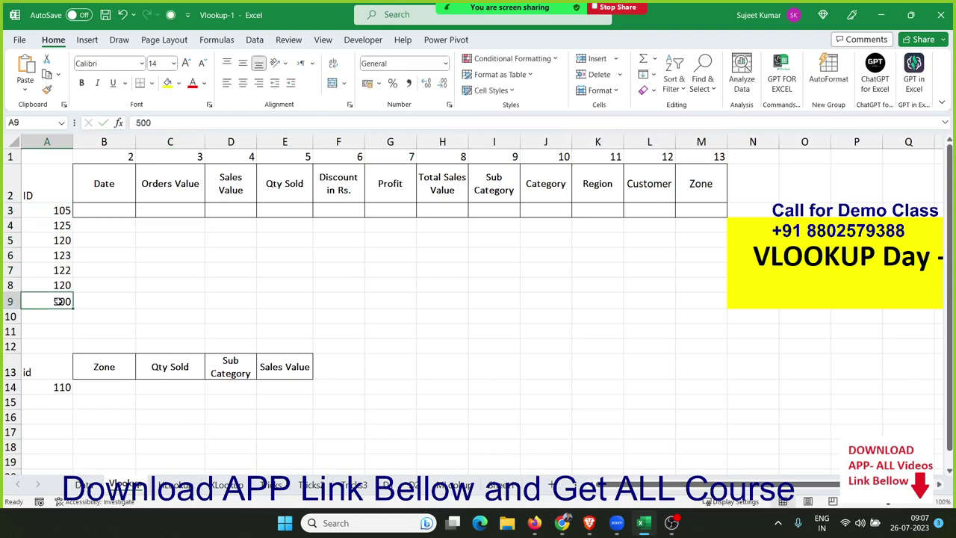
pyautogui.press('Up')
pyautogui.press('Up')
pyautogui.press('Up')
pyautogui.press('Up')
pyautogui.press('Up')
pyautogui.press('Up')
pyautogui.press('Right')
pyautogui.press('Right')
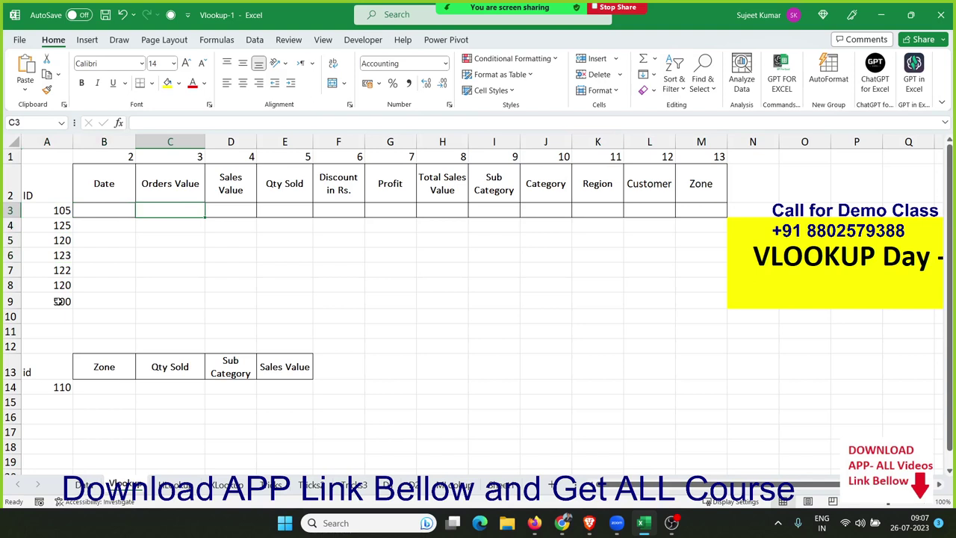
pyautogui.press('Up')
pyautogui.press('Up')
pyautogui.press('Left')
pyautogui.hotkey('ctrl', 'shift', 'Right')
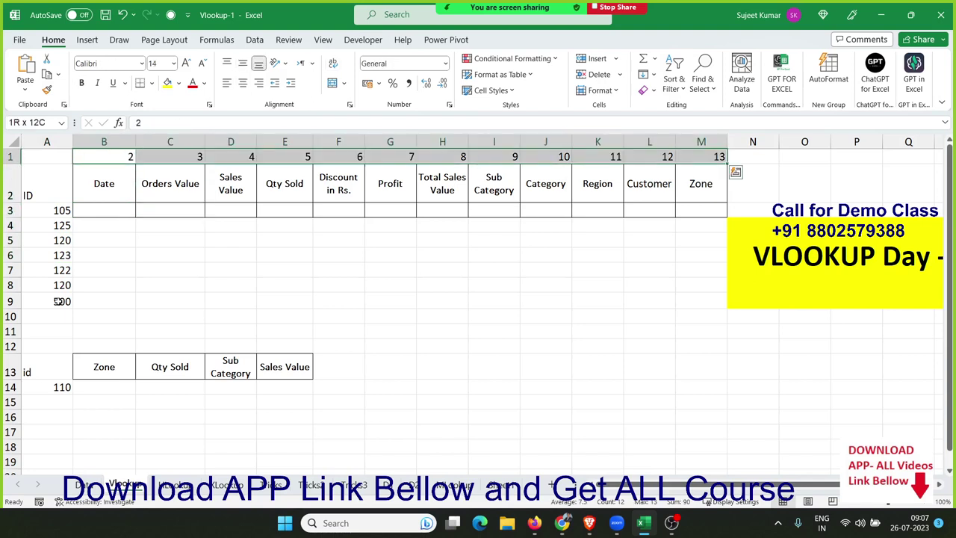
pyautogui.press('Delete')
pyautogui.press('Down')
pyautogui.press('Down')
pyautogui.press('Down')
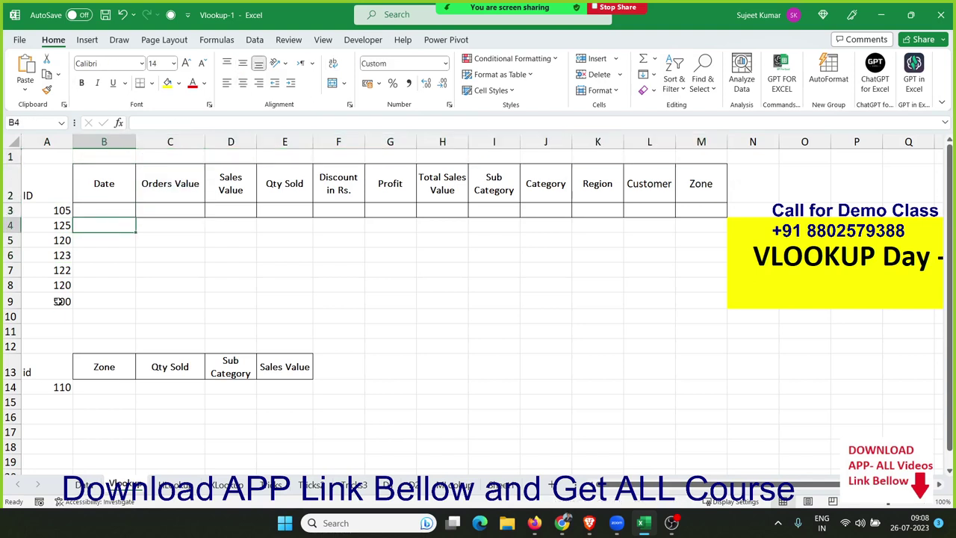
pyautogui.click(81, 484)
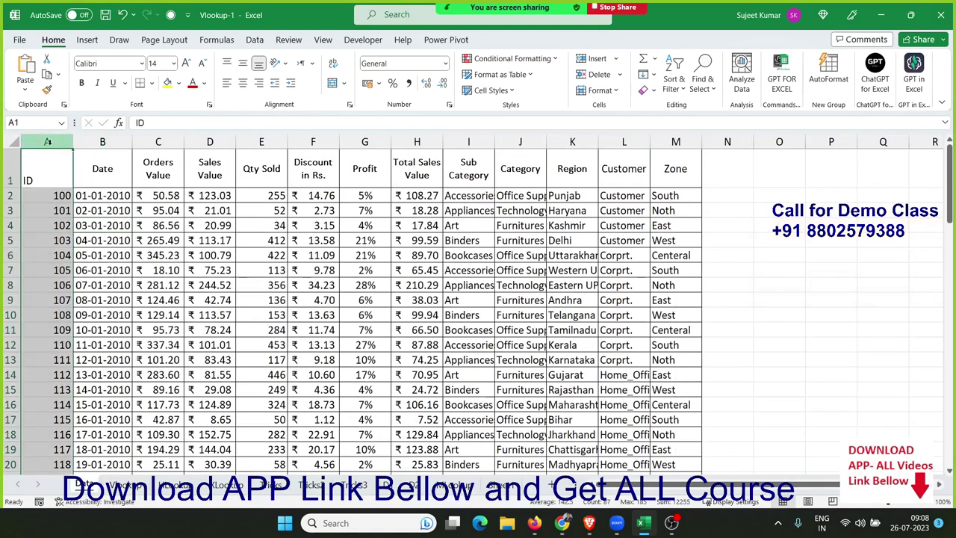
# Step: Find ID 105 in the Data sheet's ID column, searching cell Values instead of formulas
pyautogui.click(47, 141)
pyautogui.hotkey('ctrl', 'f')
pyautogui.write('105')
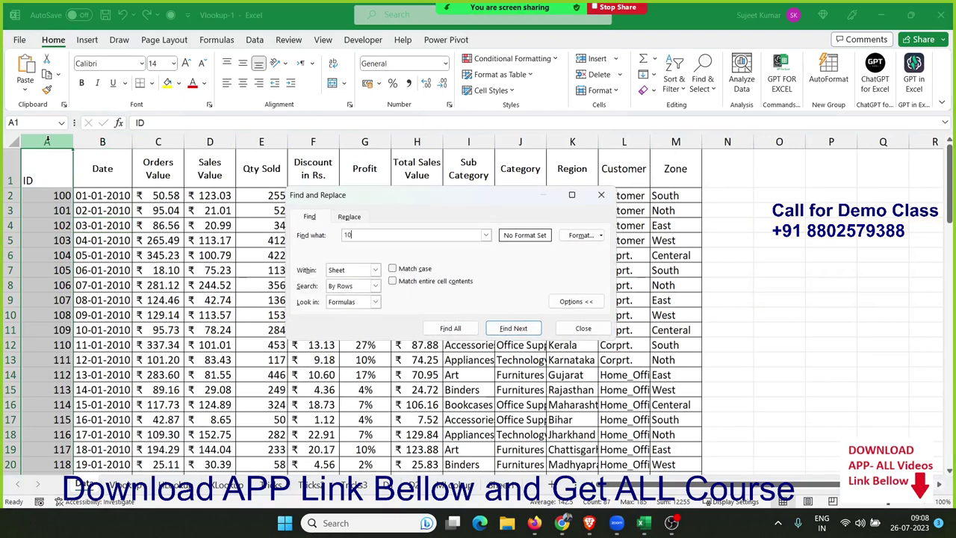
pyautogui.press('Return')
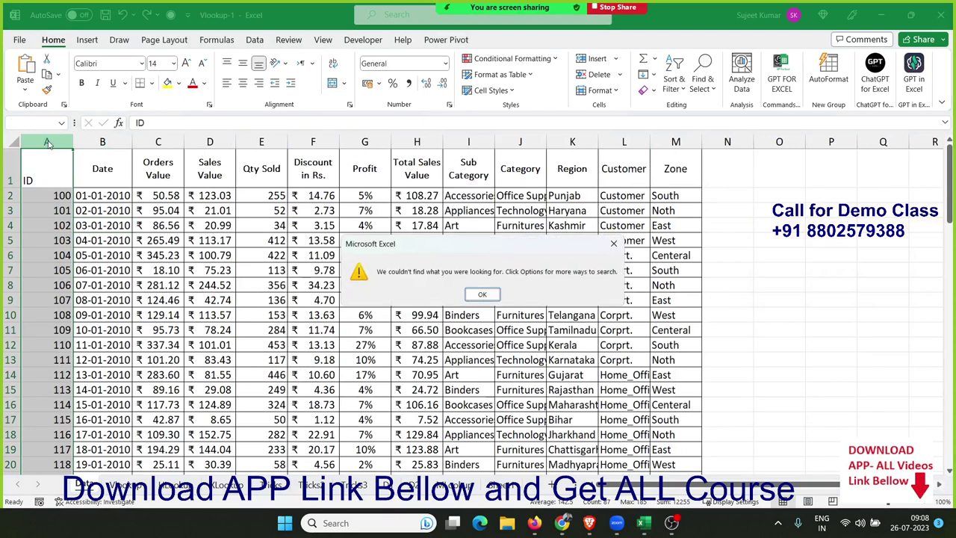
pyautogui.press('Return')
pyautogui.click(376, 301)
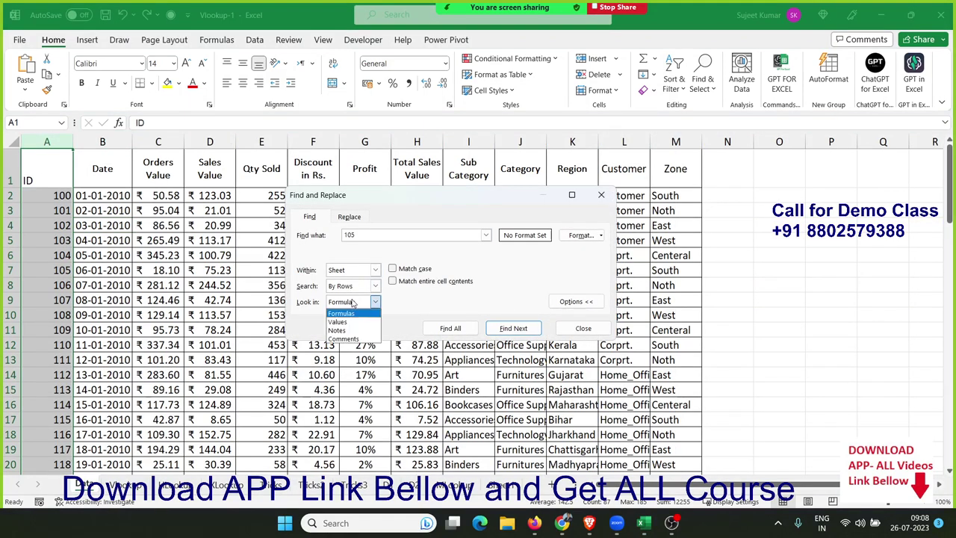
pyautogui.click(348, 321)
pyautogui.click(364, 235)
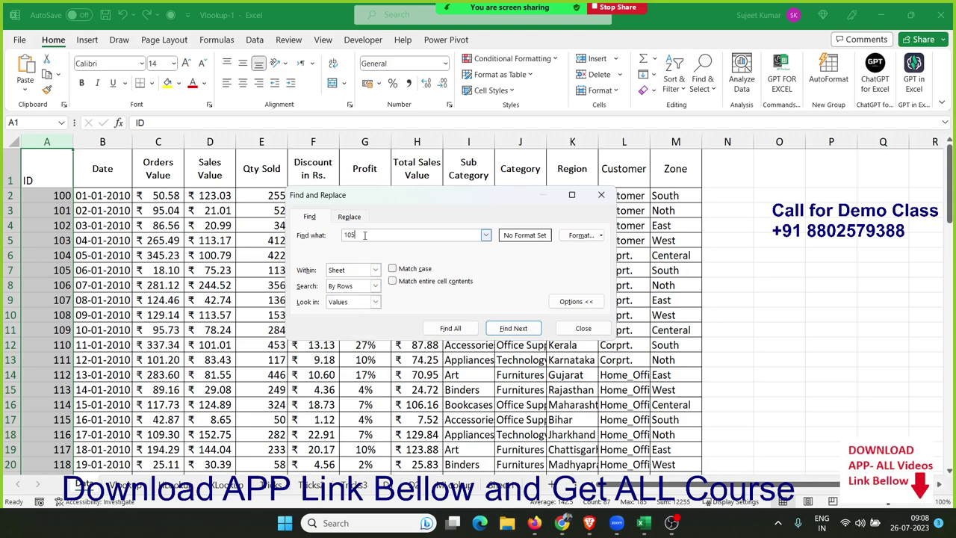
pyautogui.press('Return')
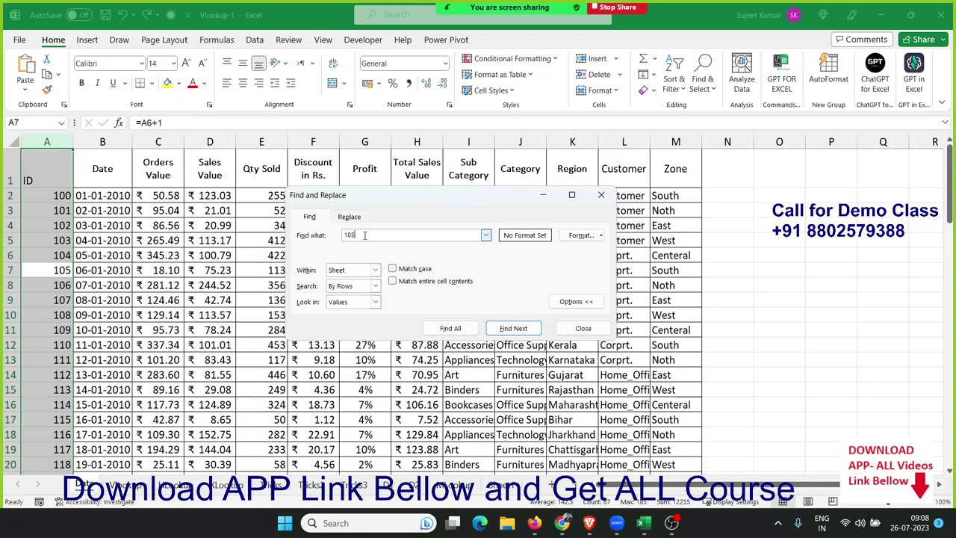
pyautogui.press('Escape')
# Step: Copy ID 105's Date-through-Zone details from row 7
pyautogui.press('Right')
pyautogui.hotkey('shift', 'Right')
pyautogui.hotkey('shift', 'Right')
pyautogui.hotkey('shift', 'Right')
pyautogui.hotkey('shift', 'Right')
pyautogui.hotkey('shift', 'Right')
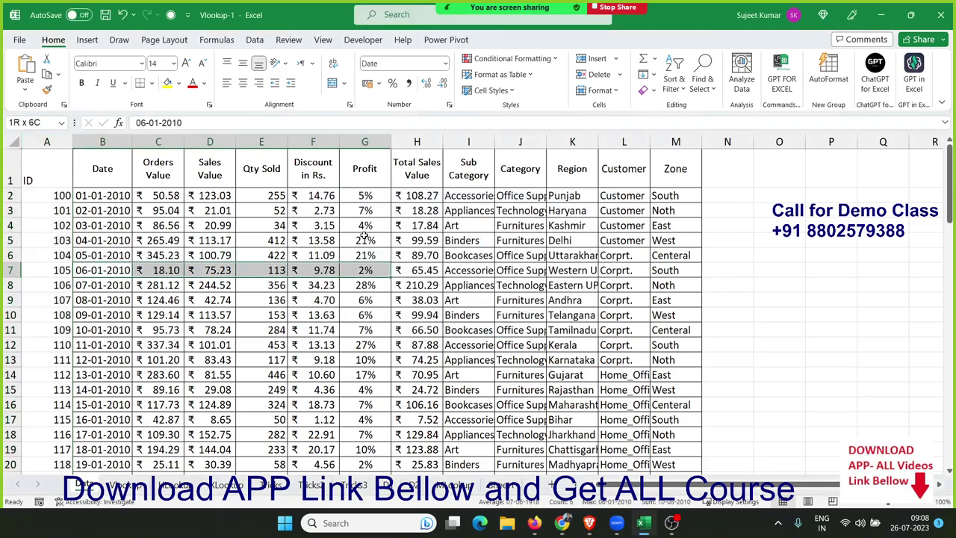
pyautogui.hotkey('shift', 'Right')
pyautogui.hotkey('shift', 'Right')
pyautogui.hotkey('shift', 'Right')
pyautogui.hotkey('shift', 'Right')
pyautogui.hotkey('shift', 'Right')
pyautogui.hotkey('ctrl', 'c')
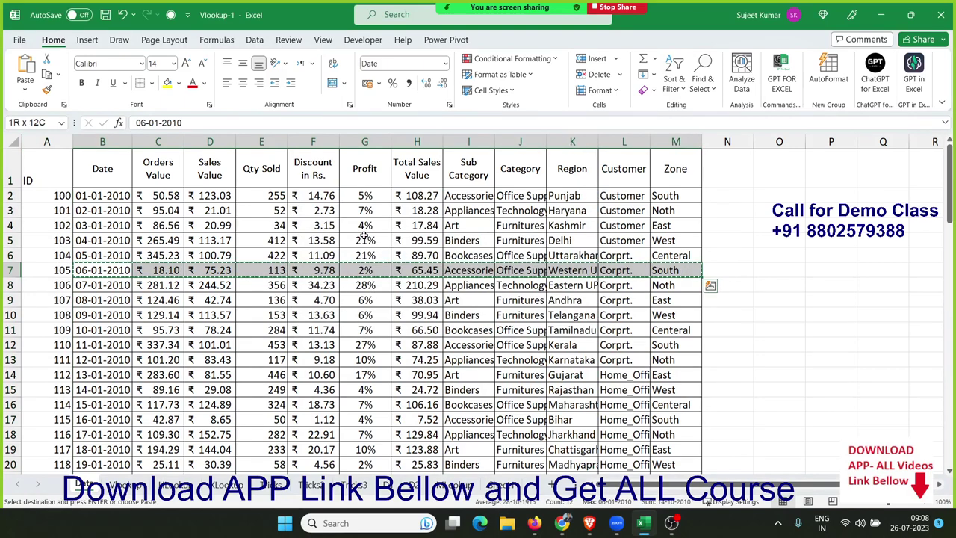
# Step: Paste ID 105's details into B3 on the Vlookup sheet
pyautogui.click(125, 485)
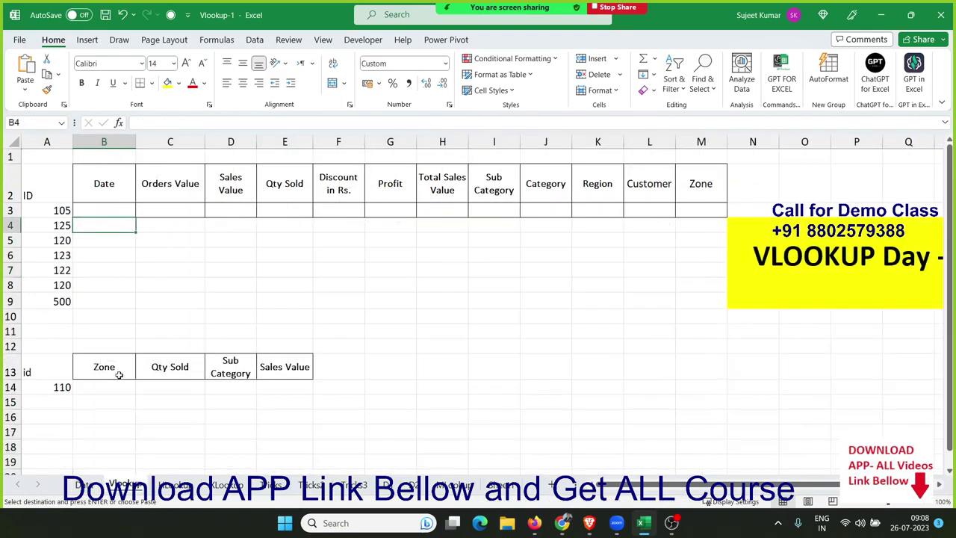
pyautogui.click(102, 211)
pyautogui.hotkey('ctrl', 'v')
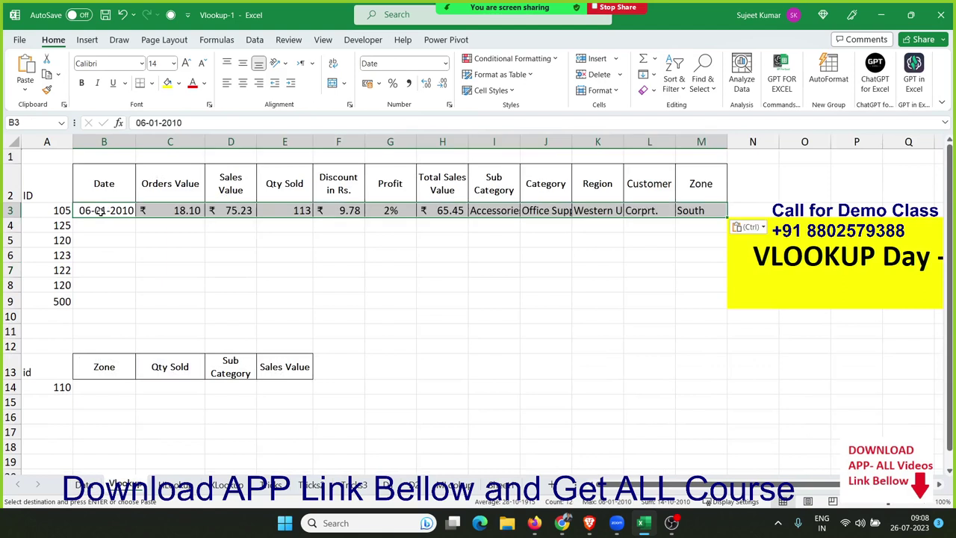
# Step: Change the first ID in A3 to 104 and select row 3's detail cells
pyautogui.moveTo(60, 211); pyautogui.dragTo(60, 256)
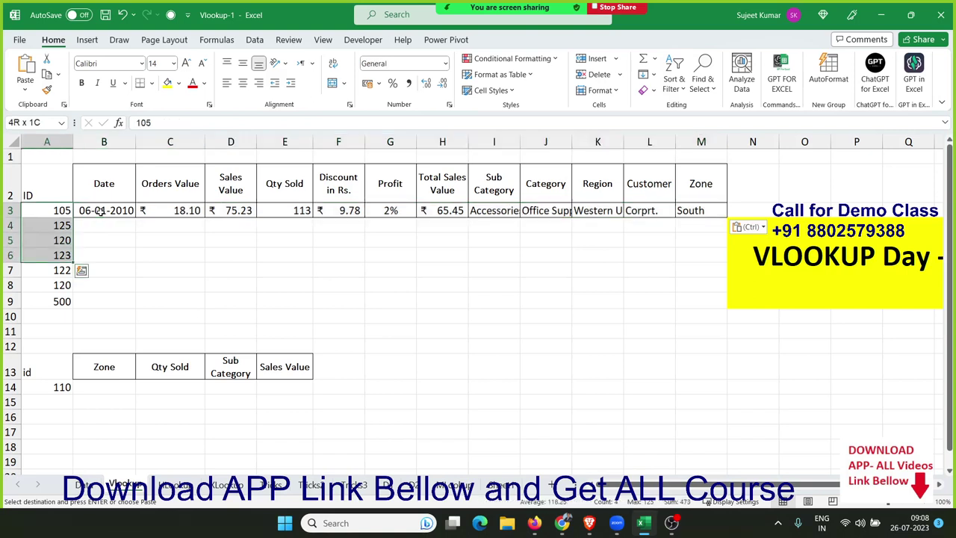
pyautogui.hotkey('shift', 'BackSpace')
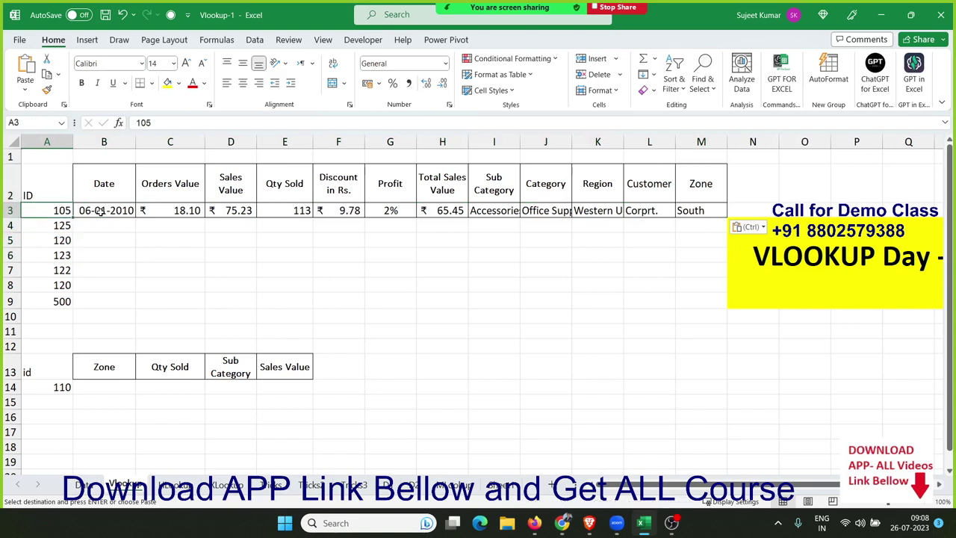
pyautogui.press('F2')
pyautogui.press('BackSpace')
pyautogui.write('4')
pyautogui.click(99, 212)
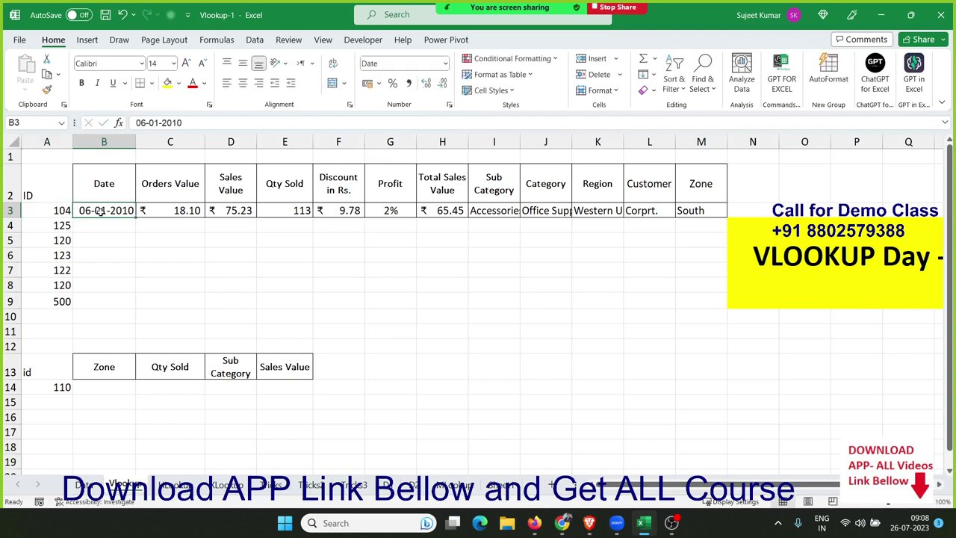
pyautogui.hotkey('ctrl', 'shift', 'Right')
pyautogui.press('Delete')
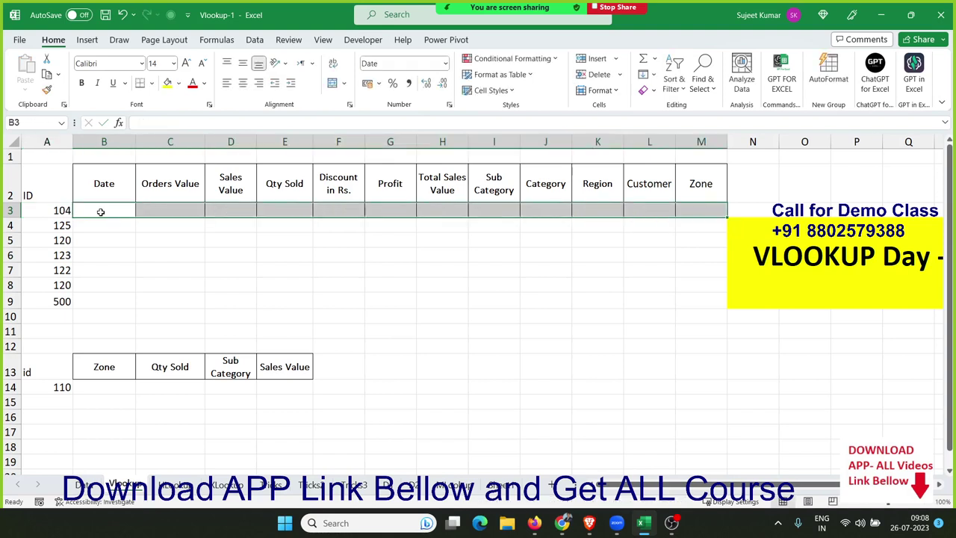
pyautogui.click(95, 501)
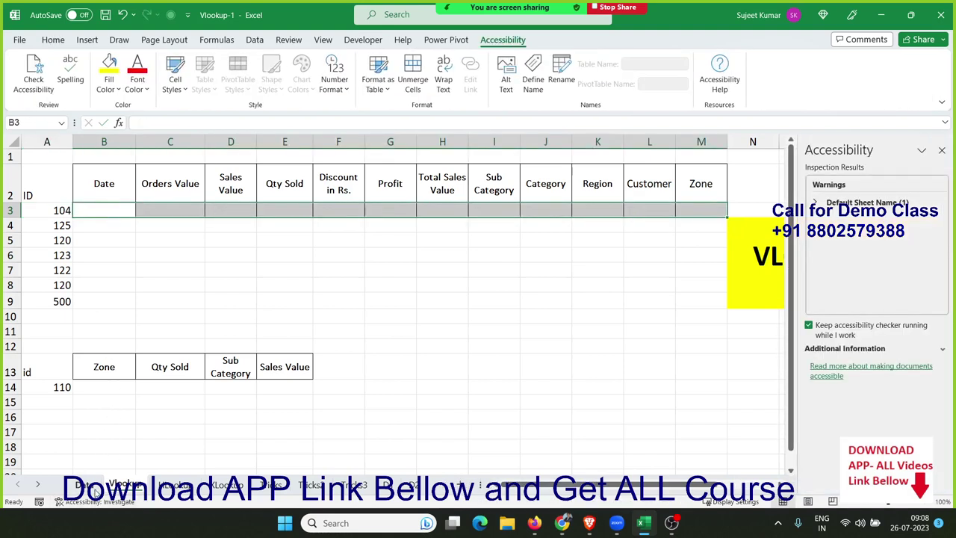
pyautogui.click(942, 151)
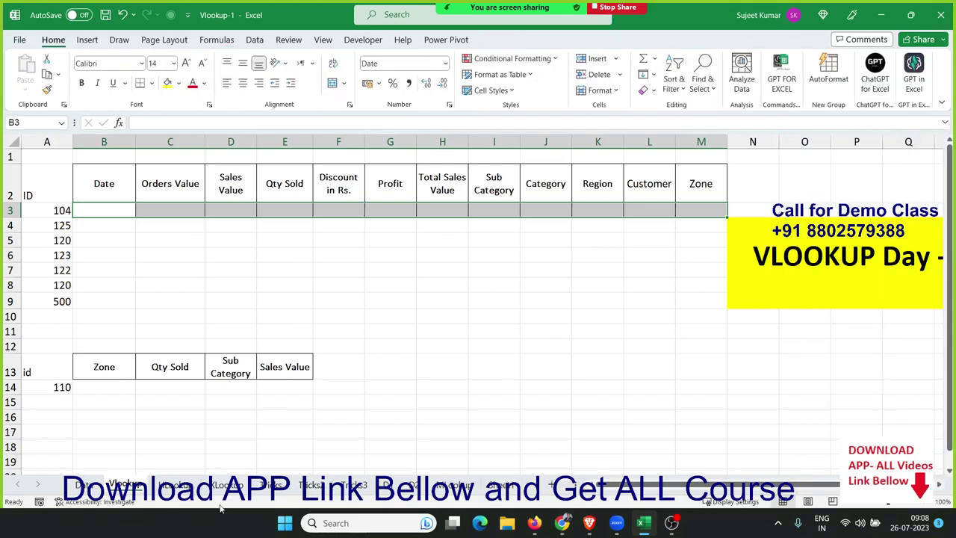
pyautogui.click(85, 485)
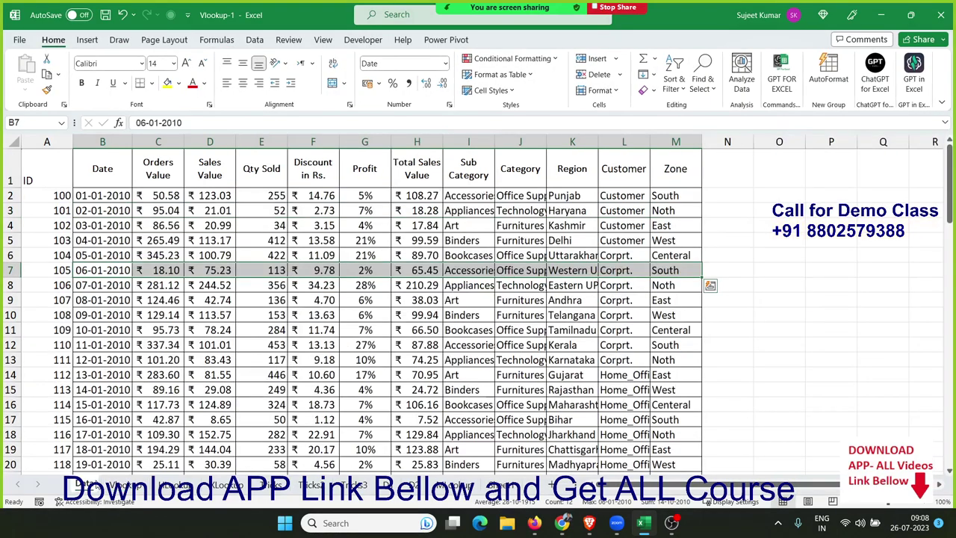
pyautogui.click(114, 484)
pyautogui.click(112, 227)
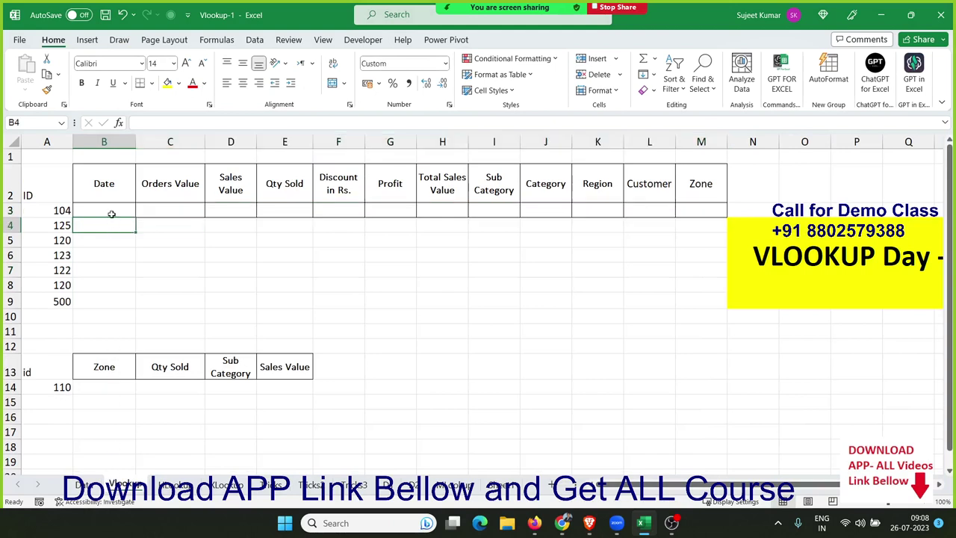
pyautogui.click(111, 213)
pyautogui.moveTo(112, 214); pyautogui.dragTo(440, 210)
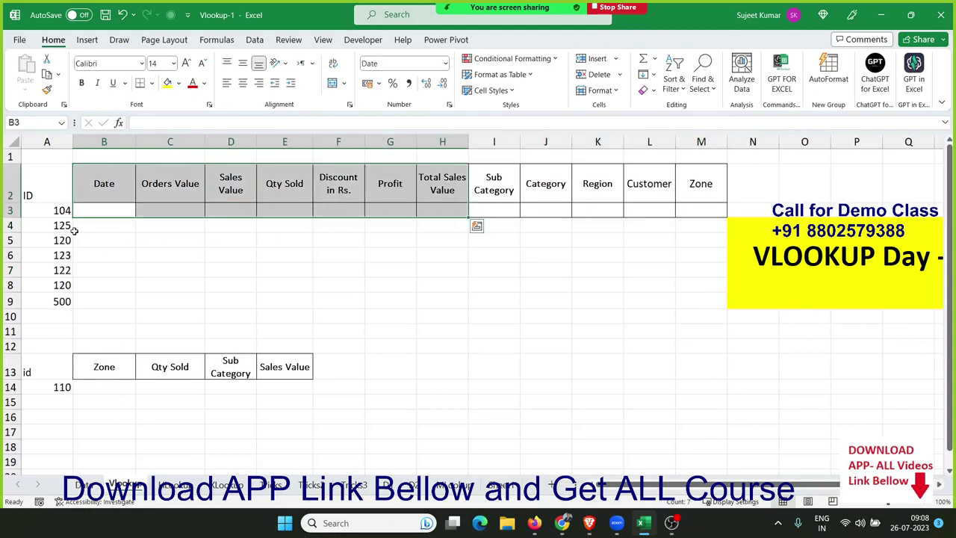
pyautogui.click(64, 211)
pyautogui.moveTo(64, 211); pyautogui.dragTo(58, 300)
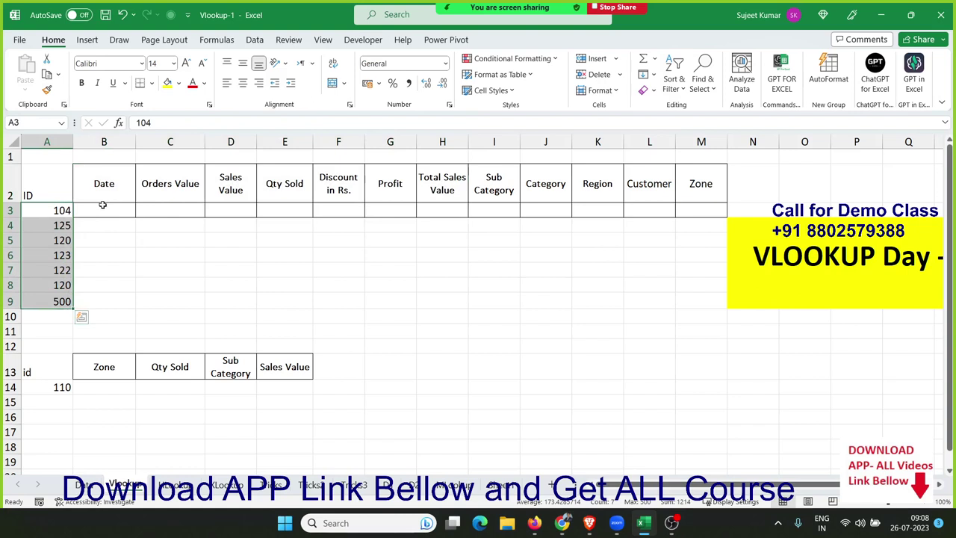
pyautogui.moveTo(102, 209); pyautogui.dragTo(703, 212)
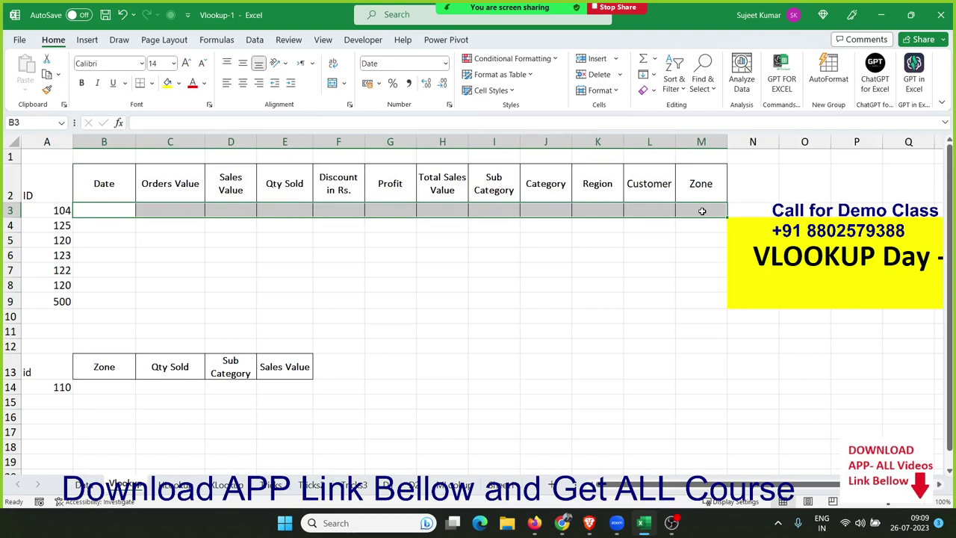
# Step: Cancel the half-typed =VL formula in B3, leaving it empty, and switch to the Data sheet
pyautogui.hotkey('shift', 'BackSpace')
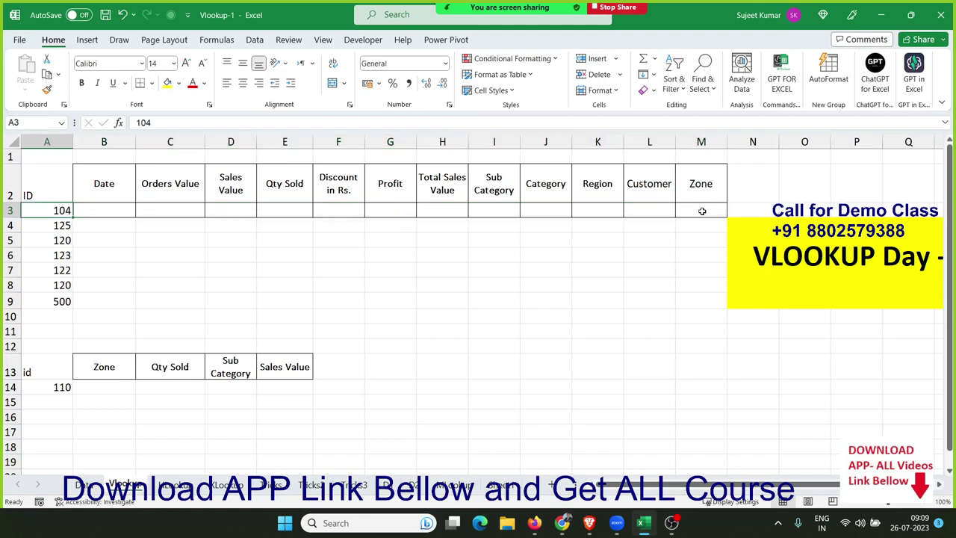
pyautogui.write('=')
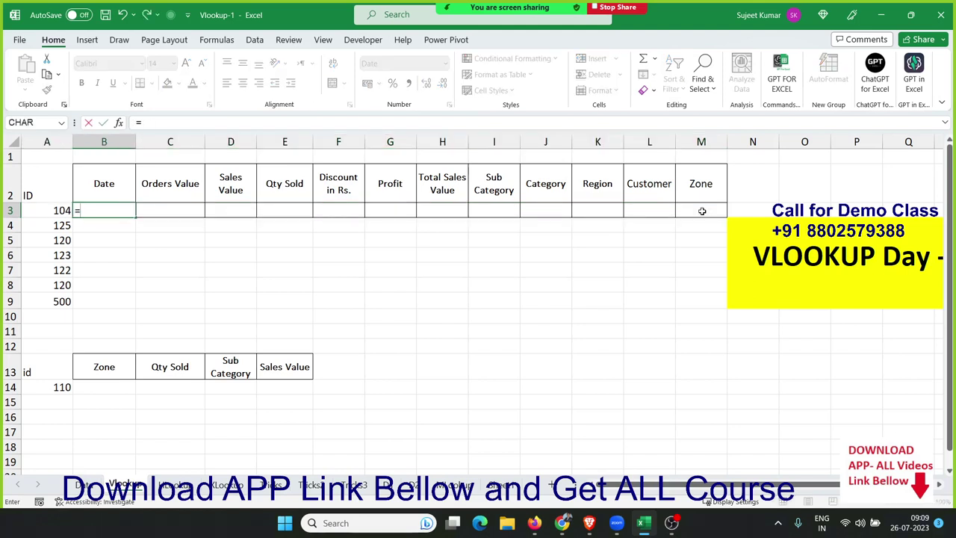
pyautogui.write('VL')
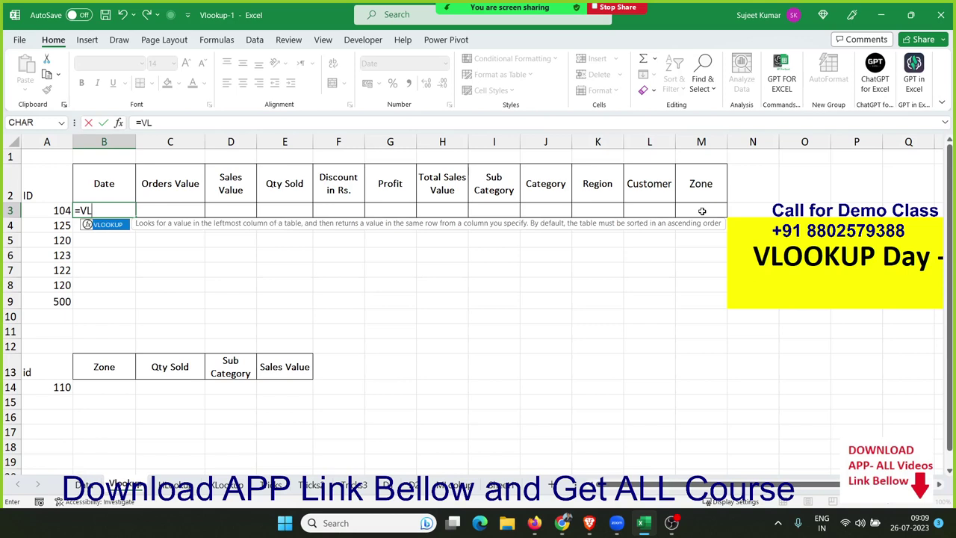
pyautogui.press('Escape')
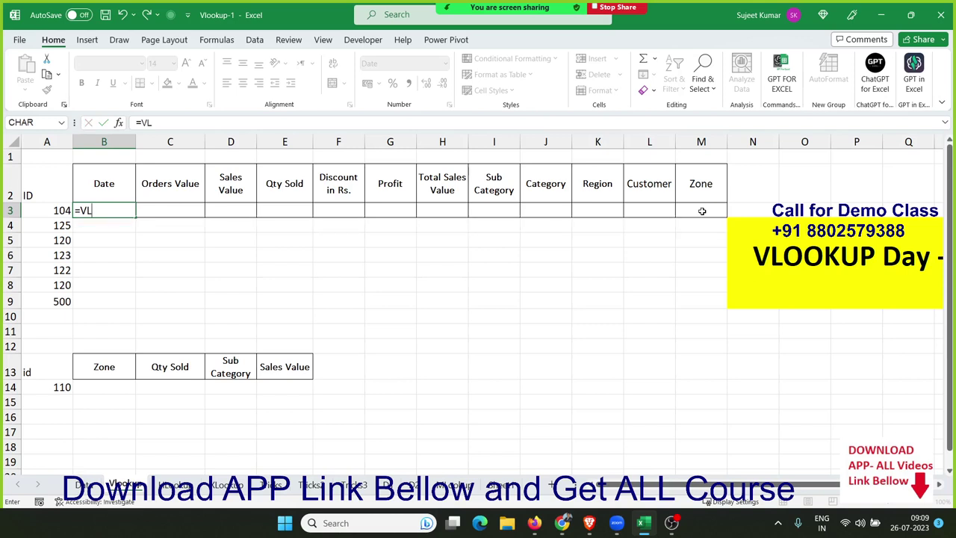
pyautogui.press('Escape')
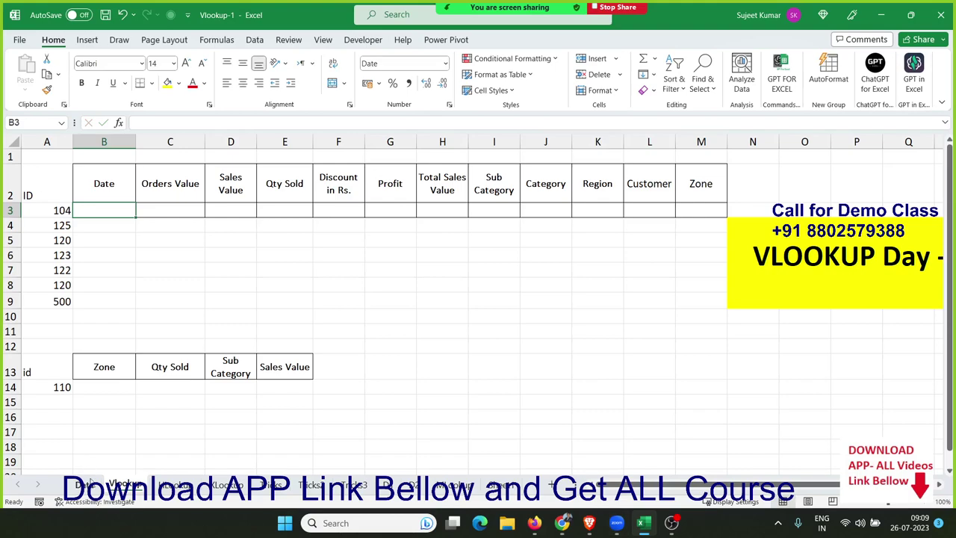
pyautogui.click(87, 484)
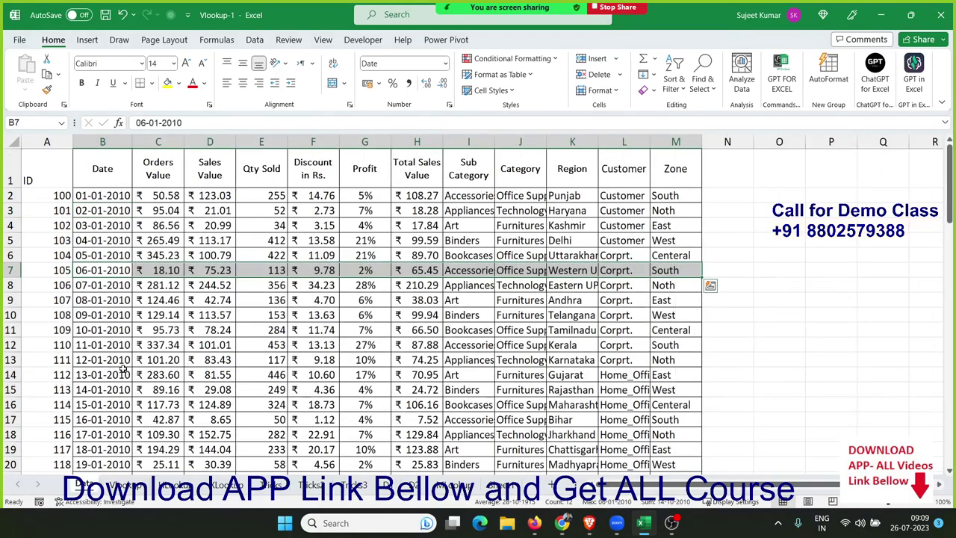
# Step: Compare the Data sheet's ID, Orders Value and Total Sales Value columns with the Vlookup headings
pyautogui.click(49, 142)
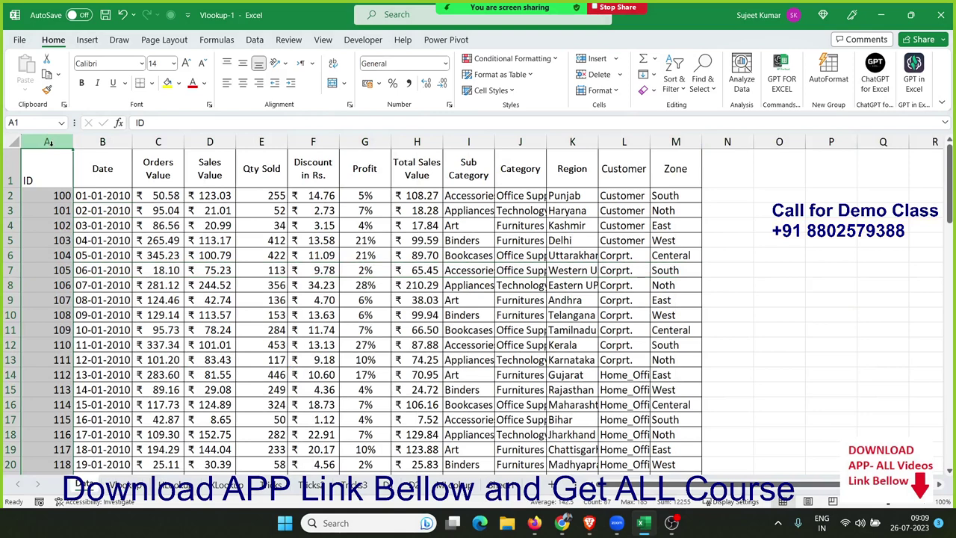
pyautogui.click(149, 288)
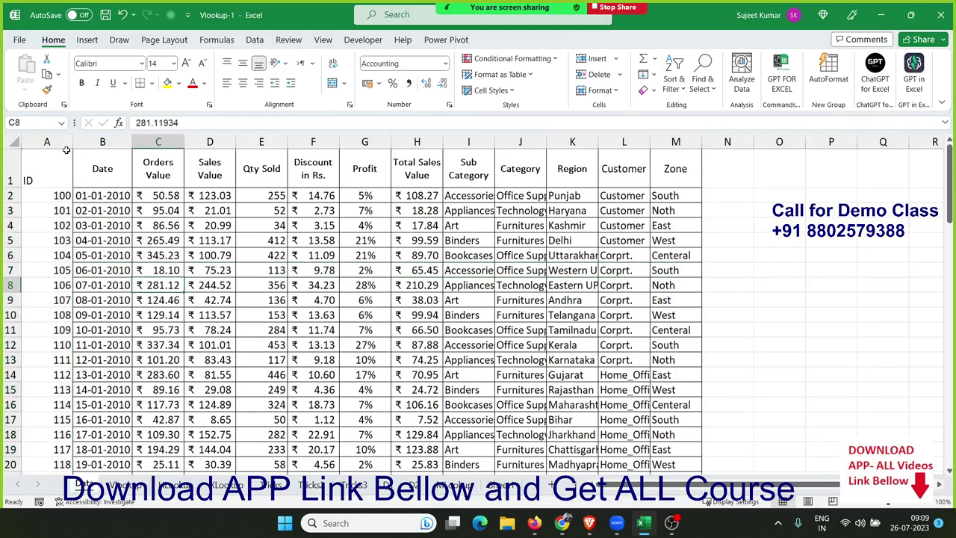
pyautogui.moveTo(46, 142); pyautogui.dragTo(625, 142)
pyautogui.click(441, 240)
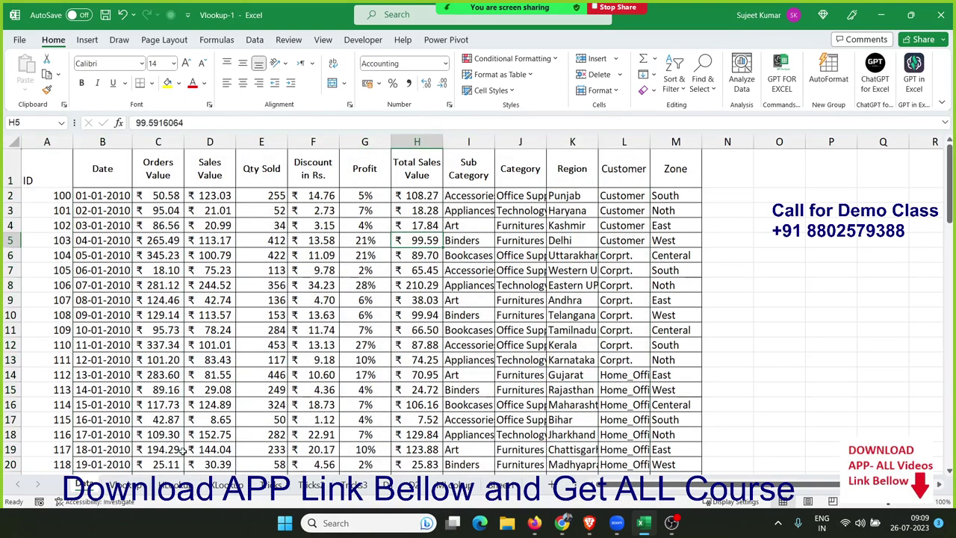
pyautogui.click(113, 485)
pyautogui.click(164, 187)
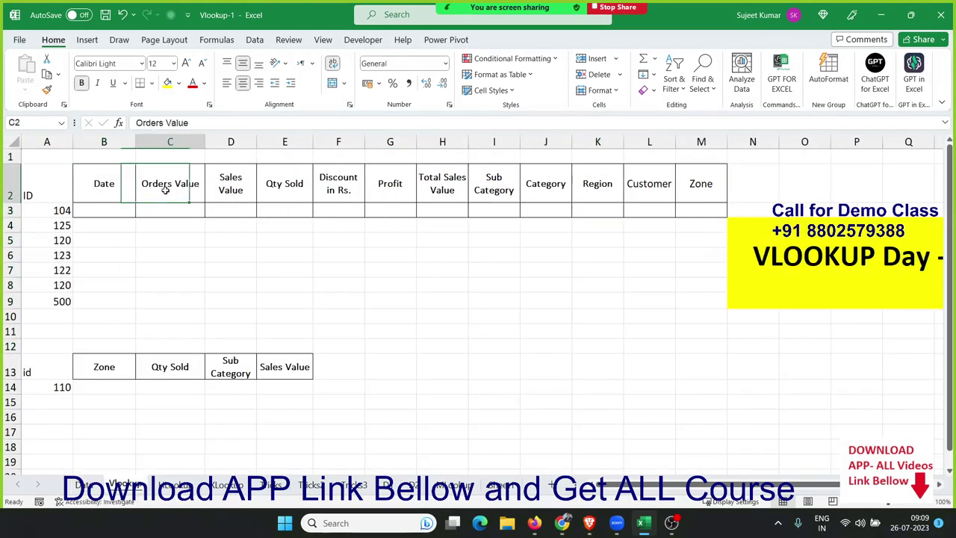
pyautogui.click(280, 193)
pyautogui.press('Right')
pyautogui.press('Right')
pyautogui.press('Right')
# Step: Match the Date and ID headings across both sheets, ending on the empty B3 cell
pyautogui.click(87, 484)
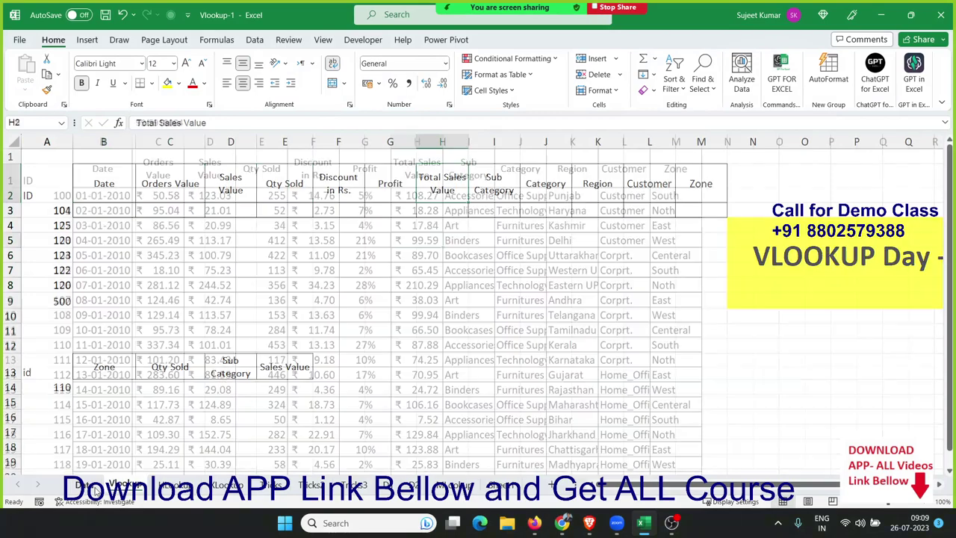
pyautogui.click(125, 485)
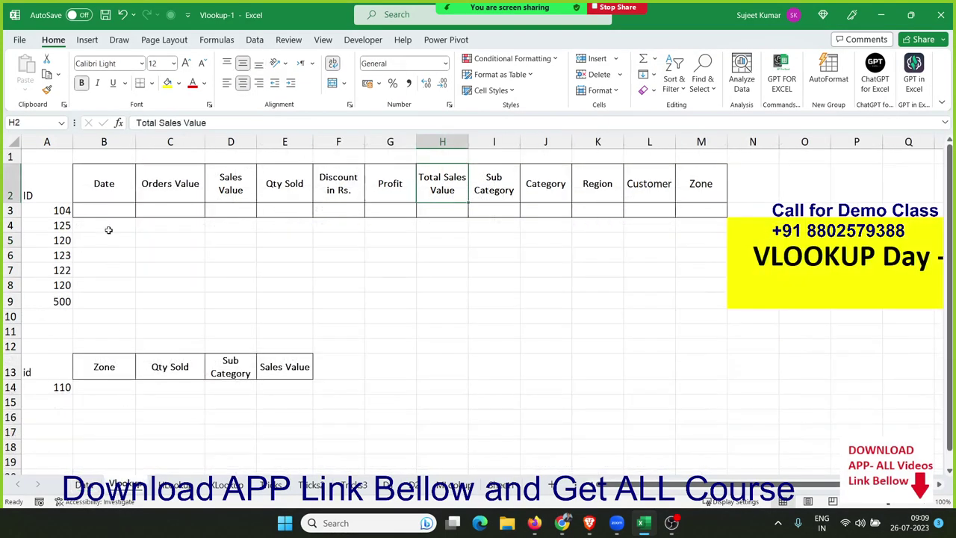
pyautogui.click(106, 188)
pyautogui.click(87, 485)
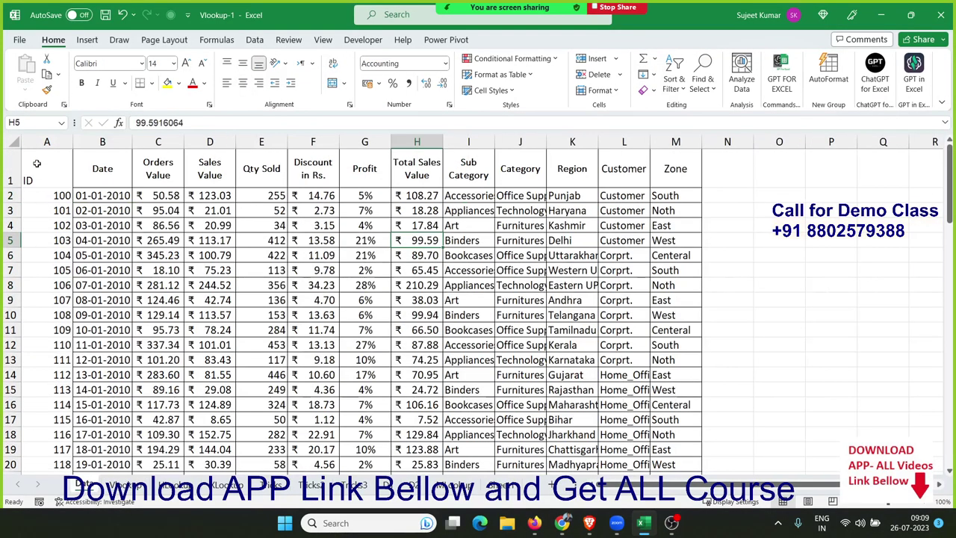
pyautogui.click(41, 179)
pyautogui.click(91, 178)
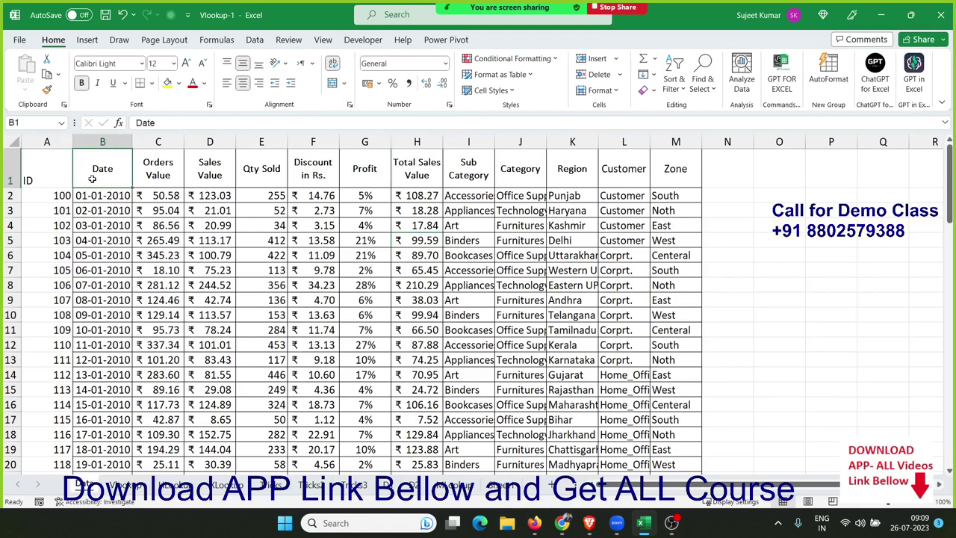
pyautogui.click(116, 485)
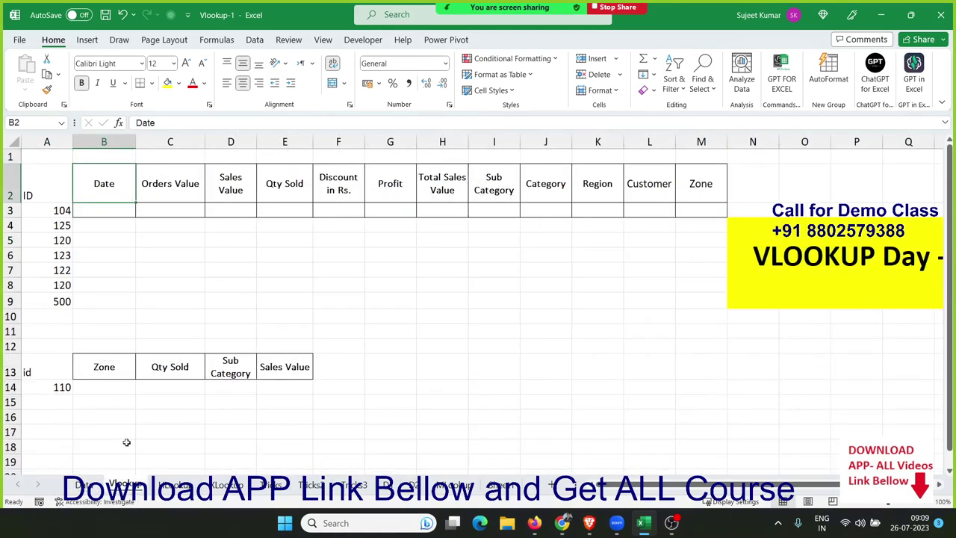
pyautogui.click(108, 210)
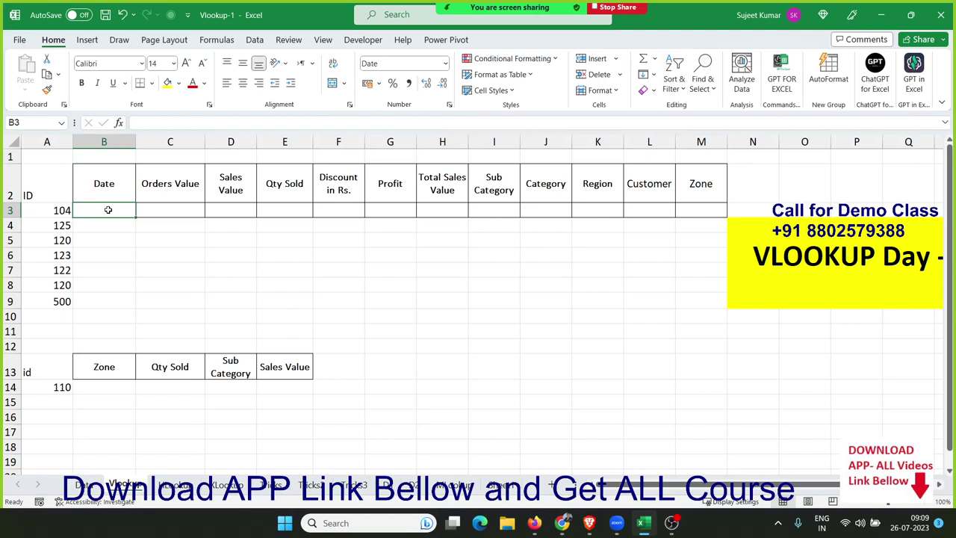
# Step: Enter =VLOOKUP(A3,Data!A:M,2,0) in B3 to look up the Date
pyautogui.write('=VL')
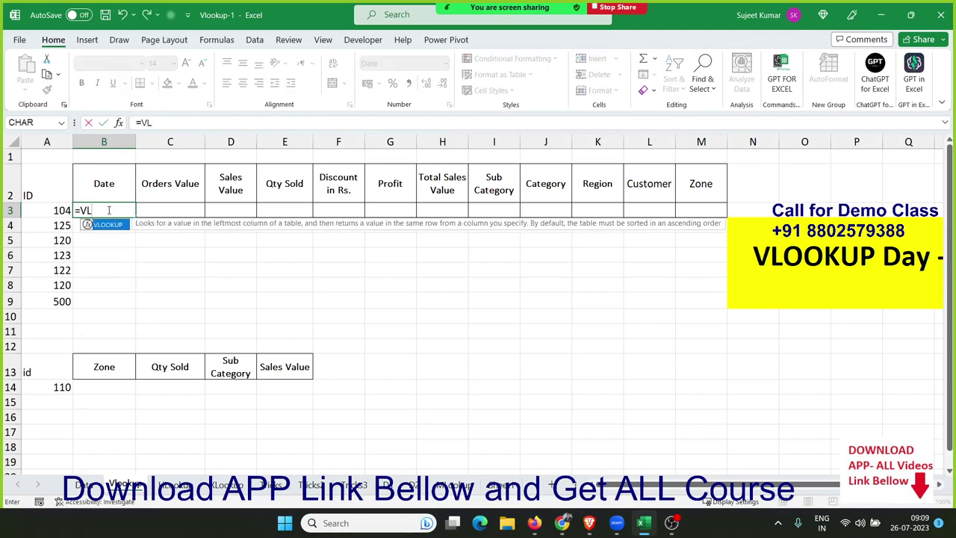
pyautogui.press('Tab')
pyautogui.press('Left')
pyautogui.write(',')
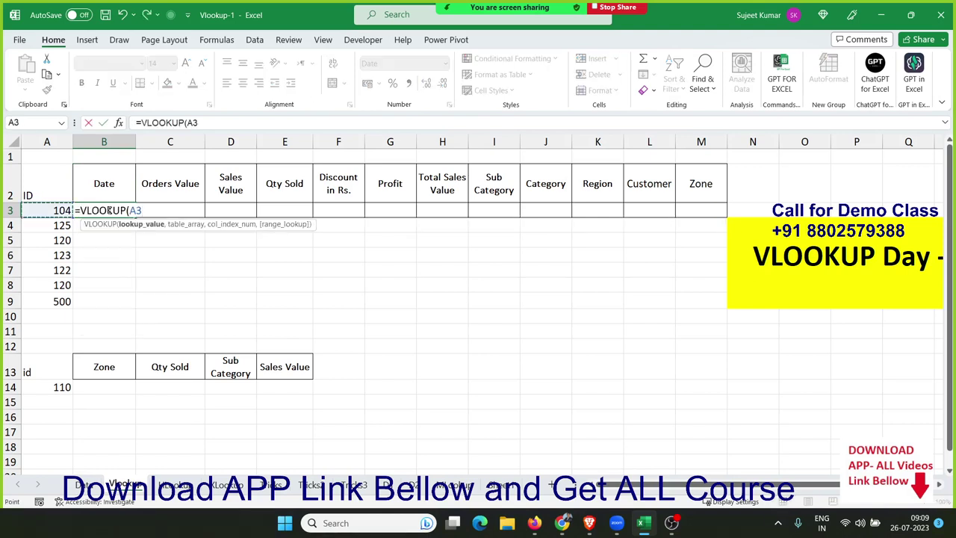
pyautogui.click(81, 485)
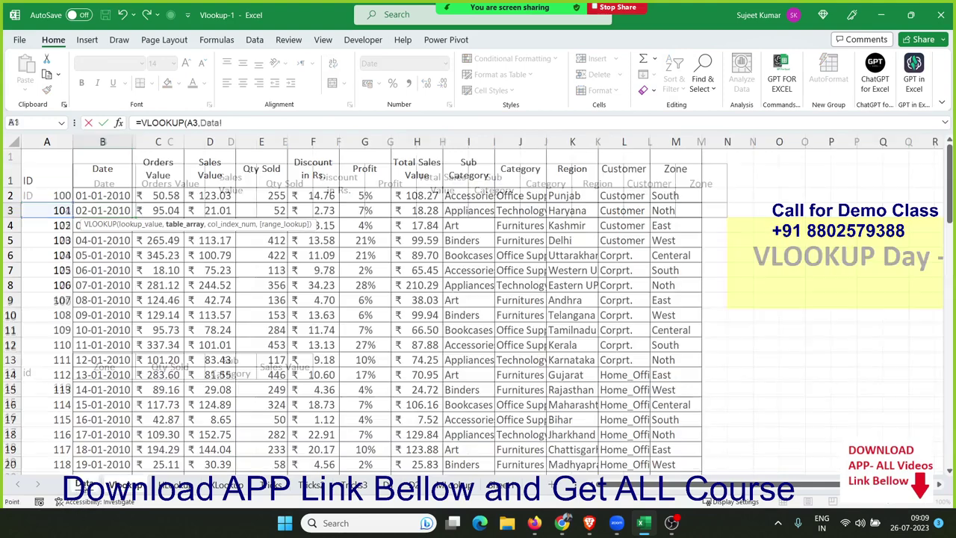
pyautogui.moveTo(56, 144); pyautogui.dragTo(655, 180)
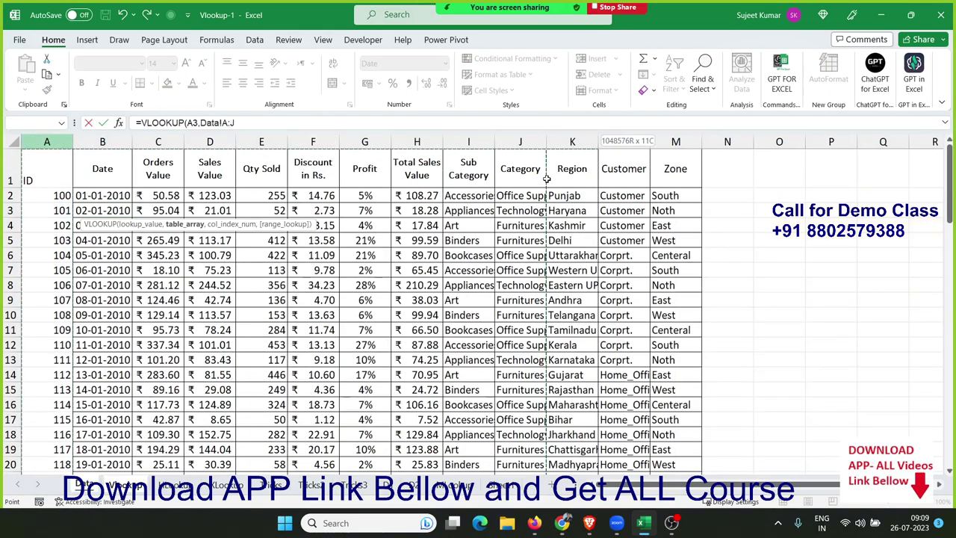
pyautogui.write(',')
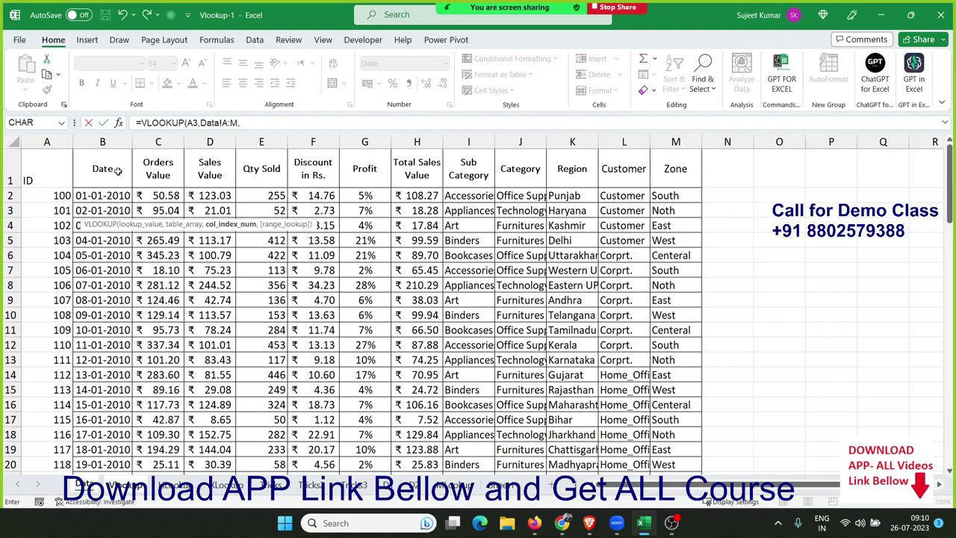
pyautogui.write(',0')
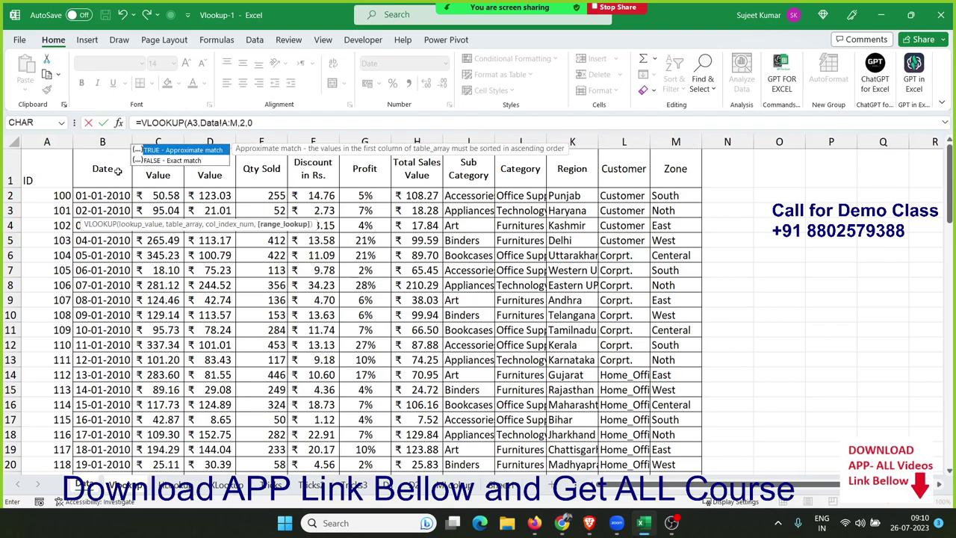
pyautogui.press('Return')
pyautogui.press('Up')
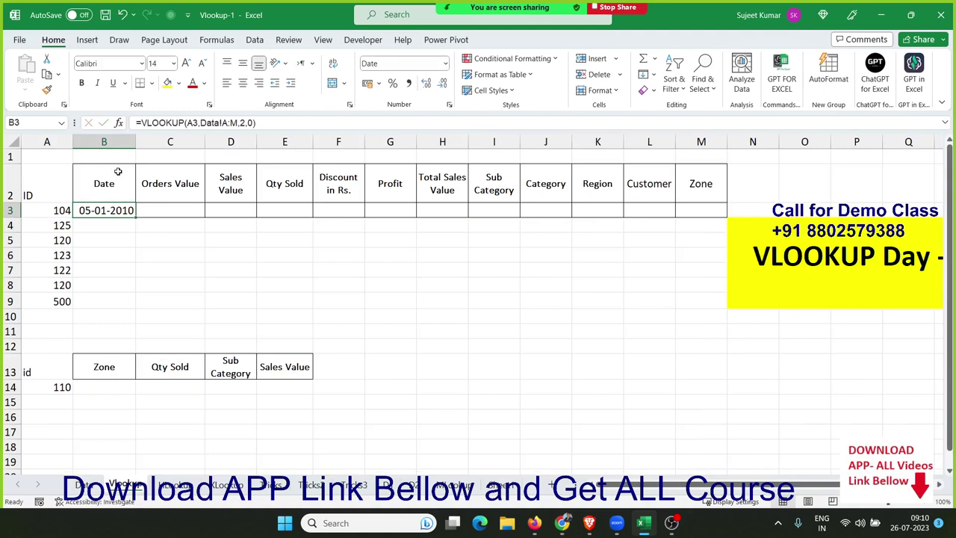
# Step: Try ID 105 in A3, then restore 104 so B3 returns 05-01-2010
pyautogui.press('Left')
pyautogui.write('105')
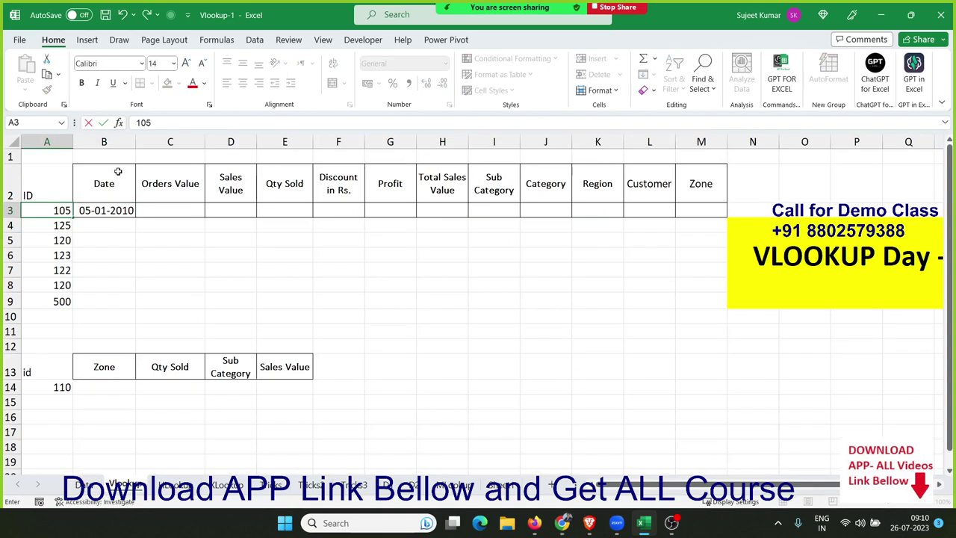
pyautogui.press('Return')
pyautogui.press('Up')
pyautogui.write('10')
pyautogui.press('Return')
pyautogui.press('Up')
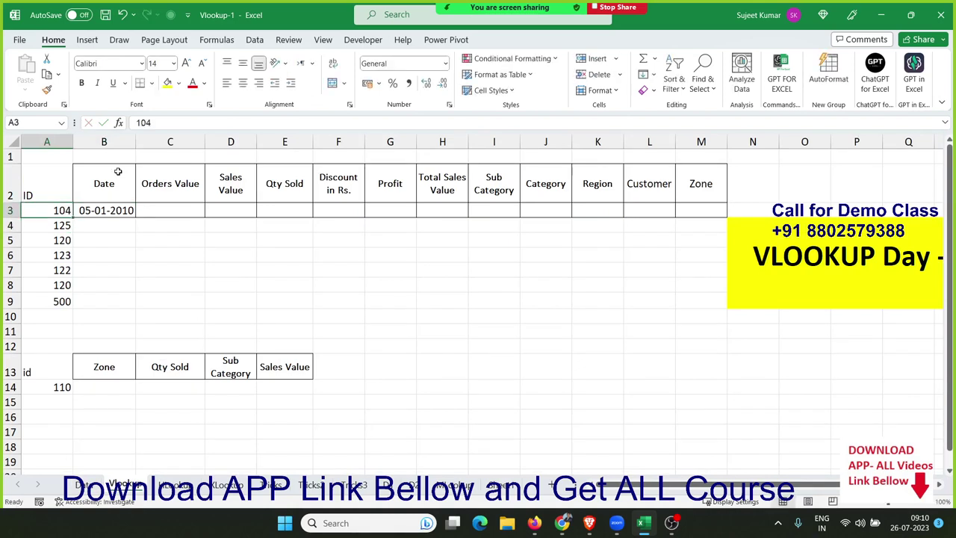
pyautogui.press('Right')
pyautogui.press('Right')
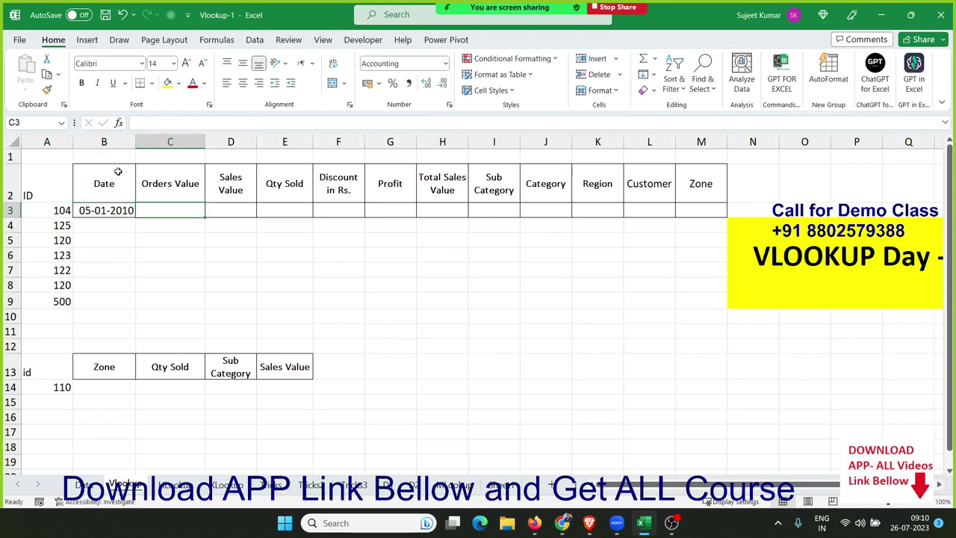
# Step: Enter =VLOOKUP(A3,Data!A:M,3,0) in C3 to return Orders Value 345.23
pyautogui.write('=vl')
pyautogui.press('Tab')
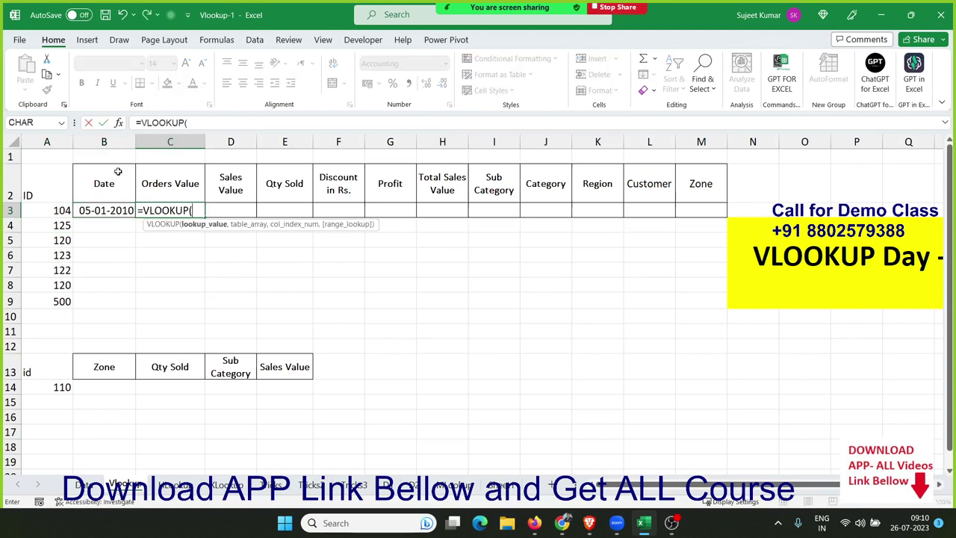
pyautogui.press('Left')
pyautogui.press('Left')
pyautogui.write(',')
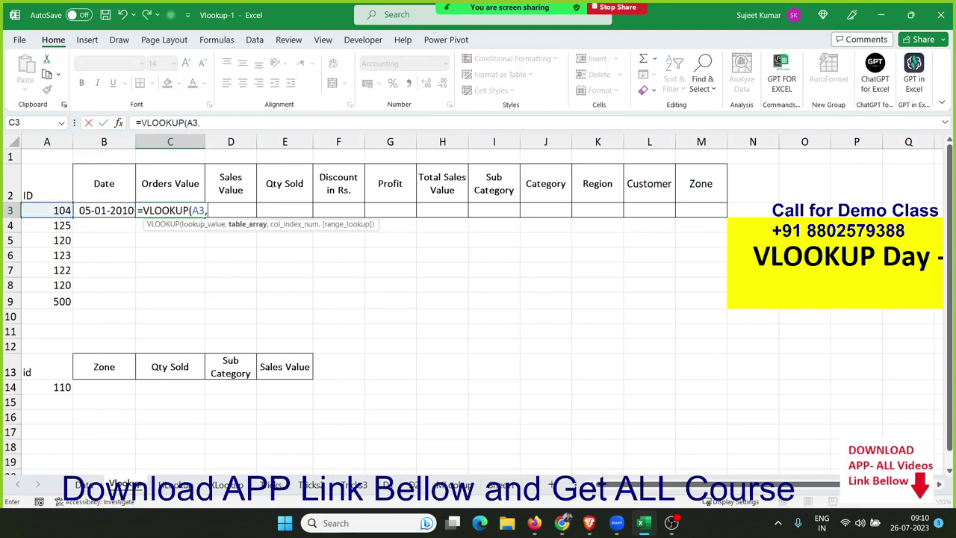
pyautogui.click(83, 484)
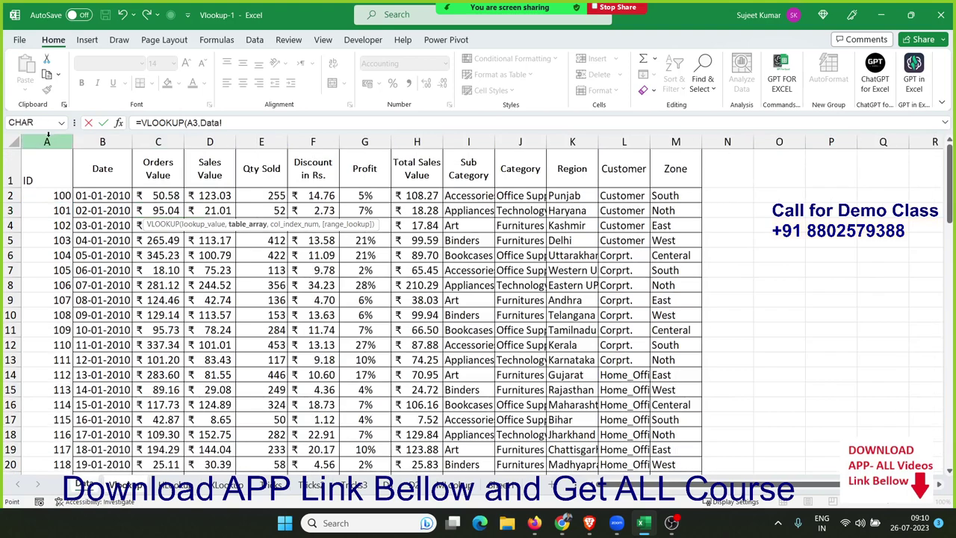
pyautogui.moveTo(46, 141); pyautogui.dragTo(675, 142)
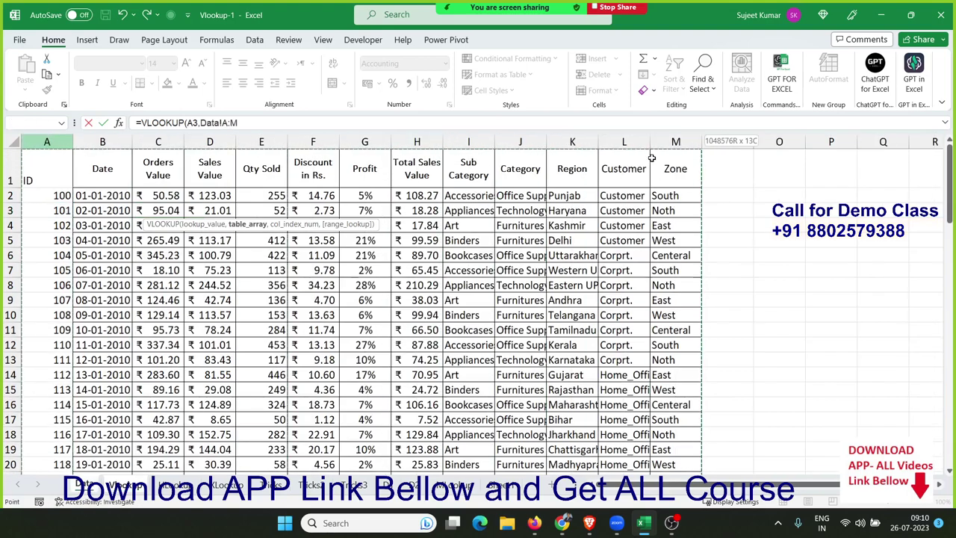
pyautogui.write(',')
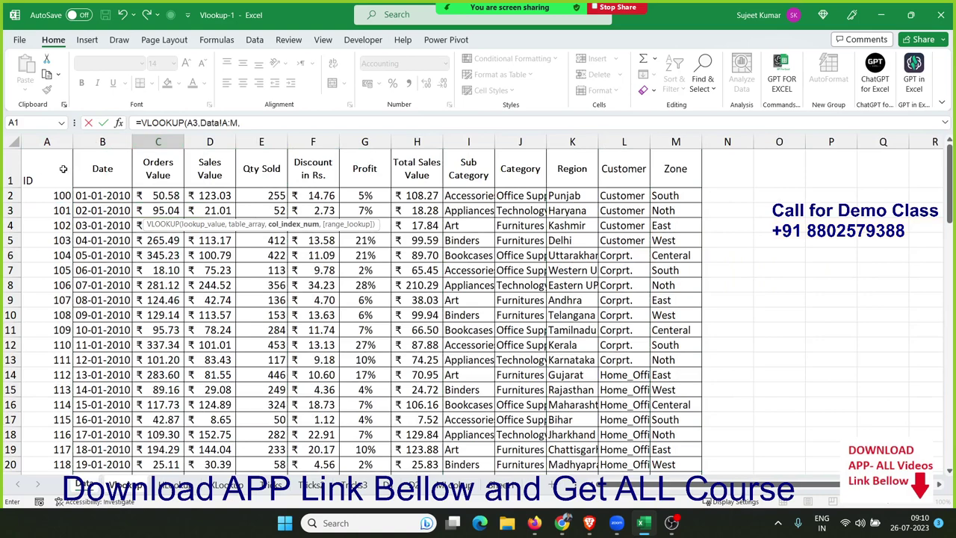
pyautogui.write('3')
pyautogui.write(',0')
pyautogui.press('Return')
pyautogui.press('Up')
pyautogui.press('Right')
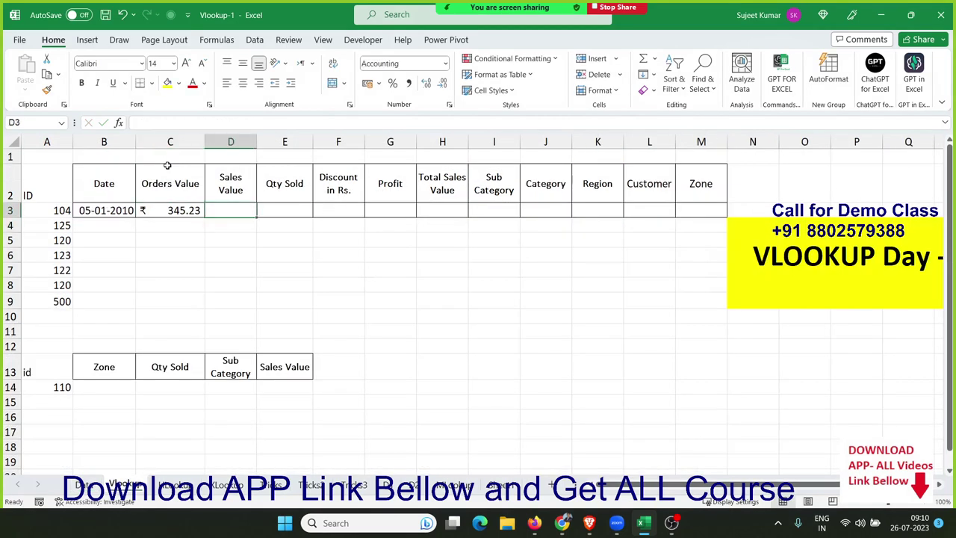
# Step: Enter =VLOOKUP(A3,Data!A:M,4,0) in D3 to return Sales Value ₹100.79
pyautogui.write('=VL')
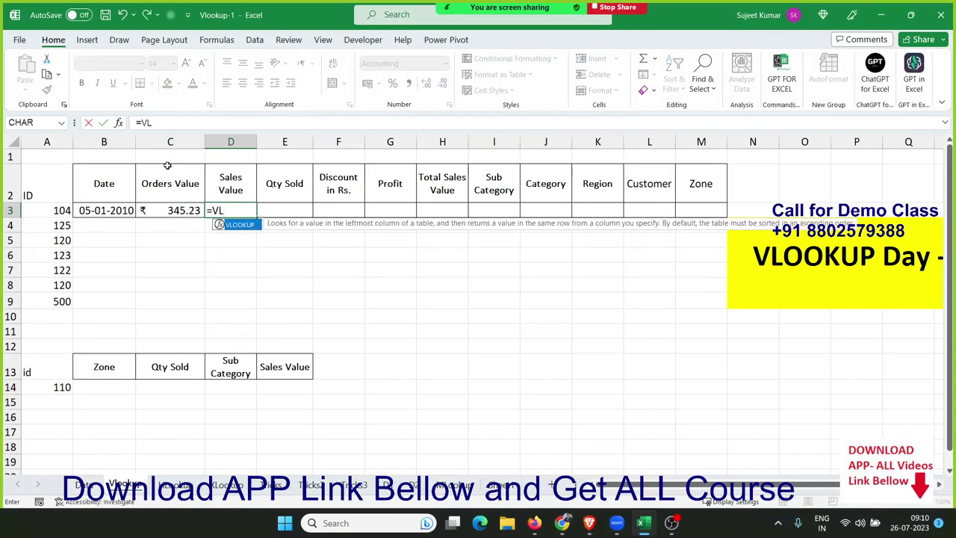
pyautogui.press('Tab')
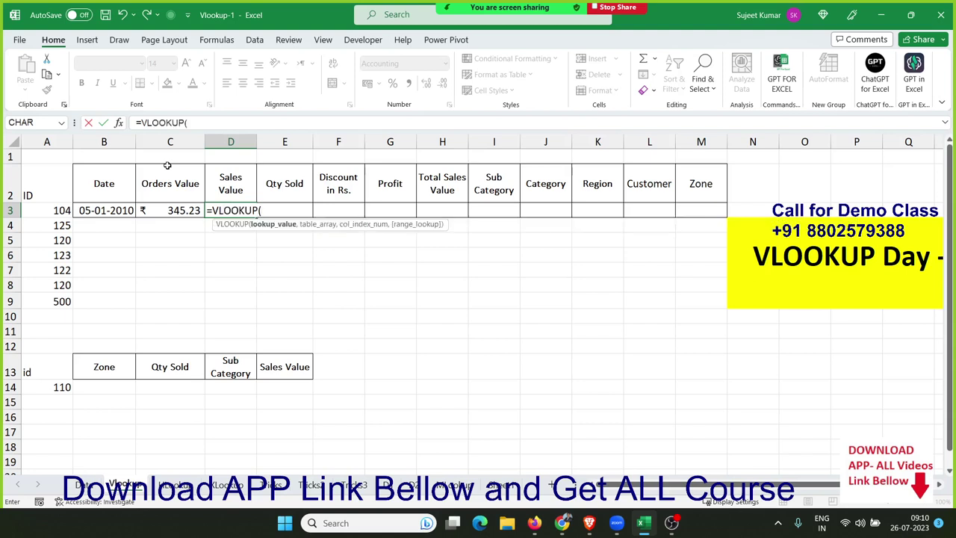
pyautogui.click(45, 211)
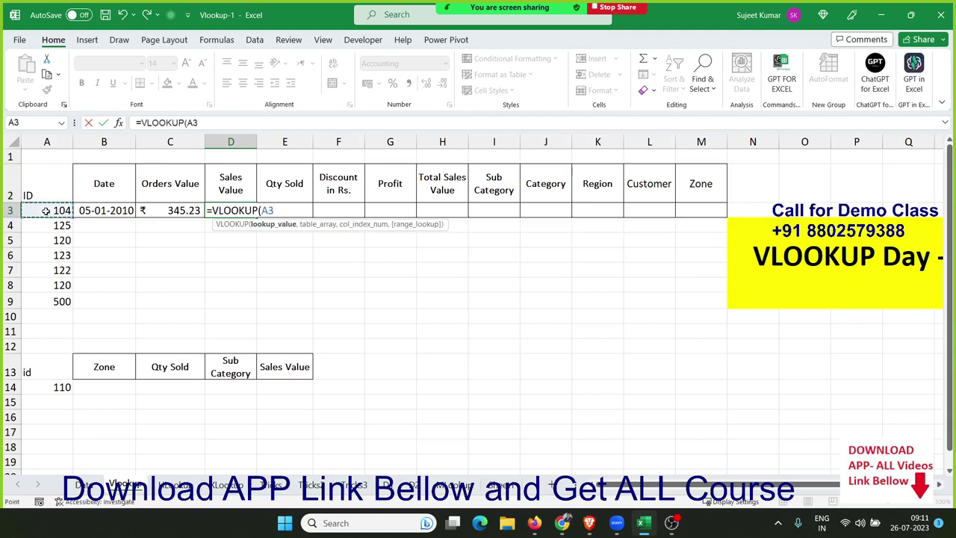
pyautogui.write(',')
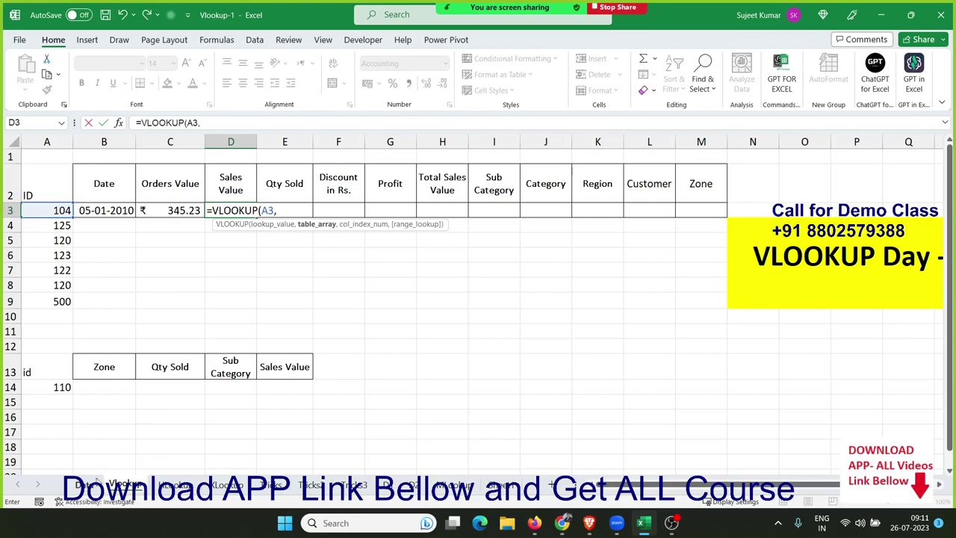
pyautogui.click(93, 486)
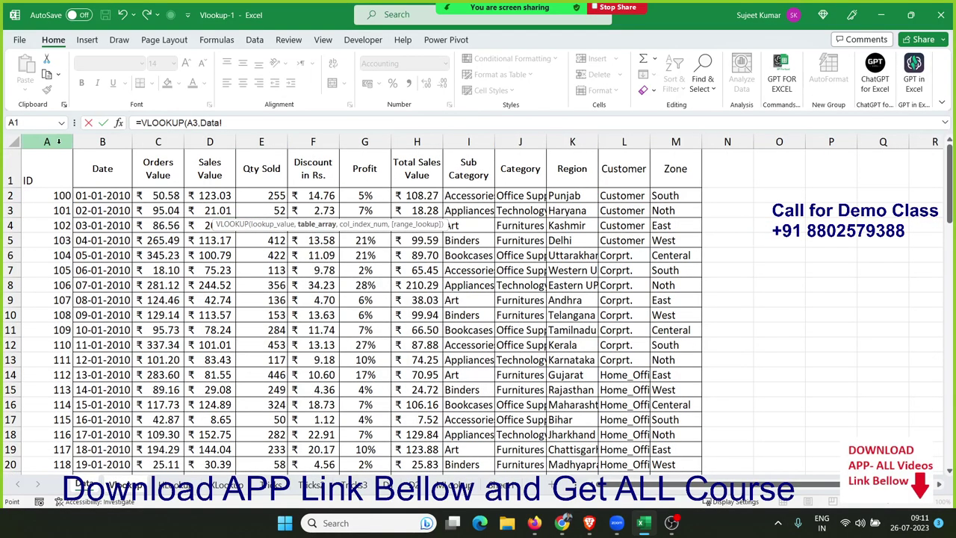
pyautogui.moveTo(59, 141); pyautogui.dragTo(676, 142)
pyautogui.write(',')
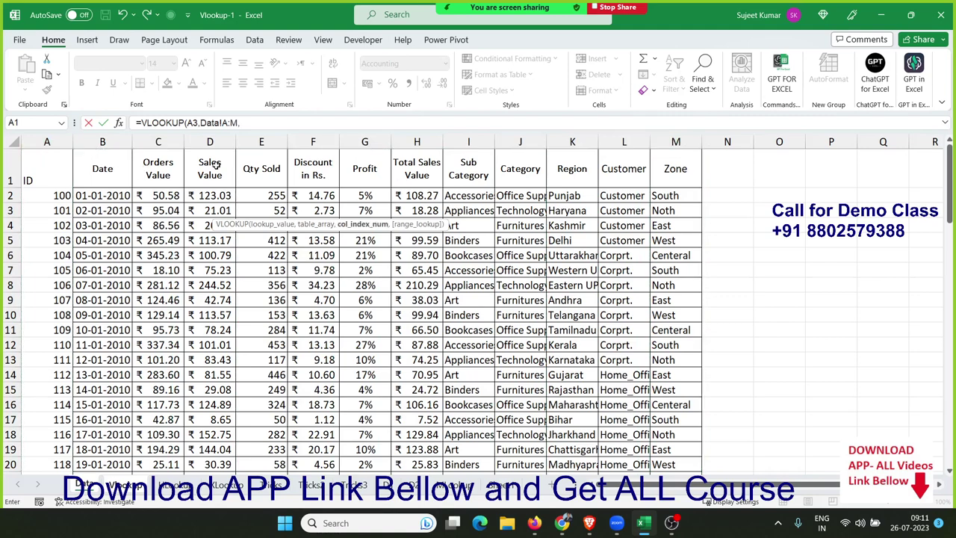
pyautogui.write('4,0')
pyautogui.press('Return')
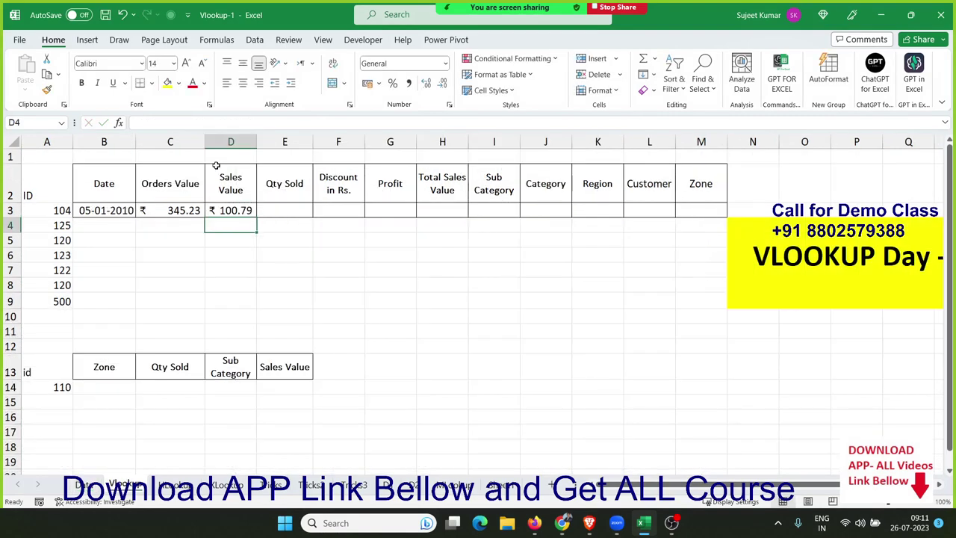
pyautogui.press('Right')
pyautogui.press('Up')
# Step: Enter =VLOOKUP(A3,Data!A:M,5,) in E3 so Qty Sold shows 422
pyautogui.write('=')
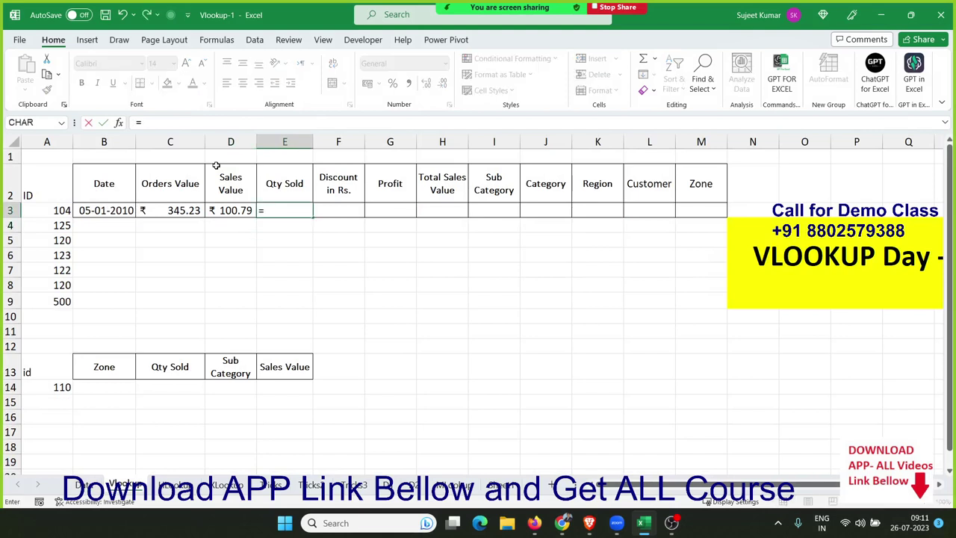
pyautogui.write('vl')
pyautogui.press('Tab')
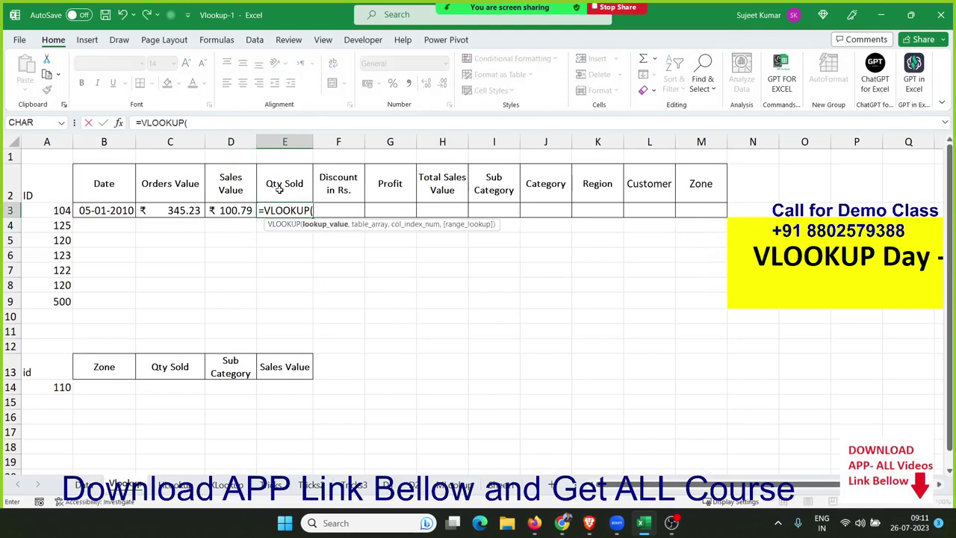
pyautogui.click(54, 214)
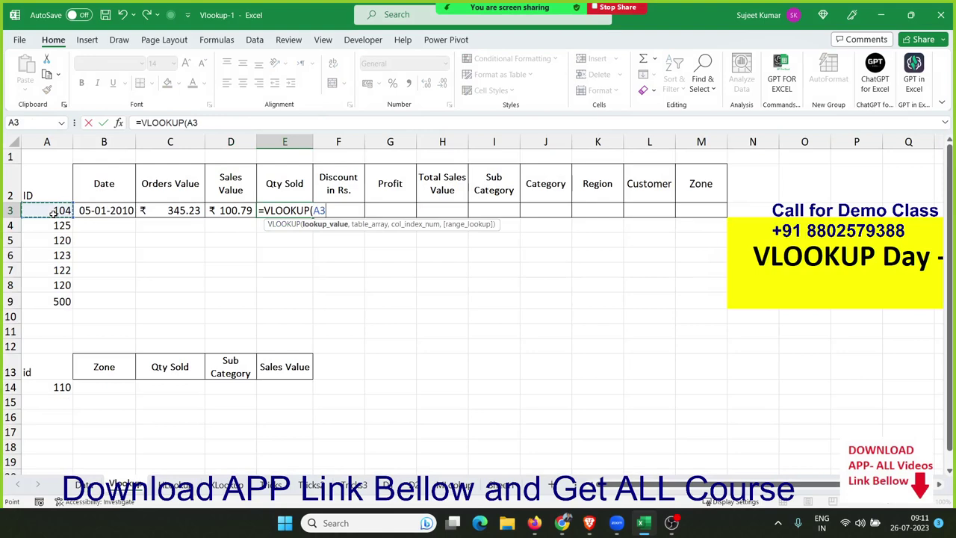
pyautogui.write(',')
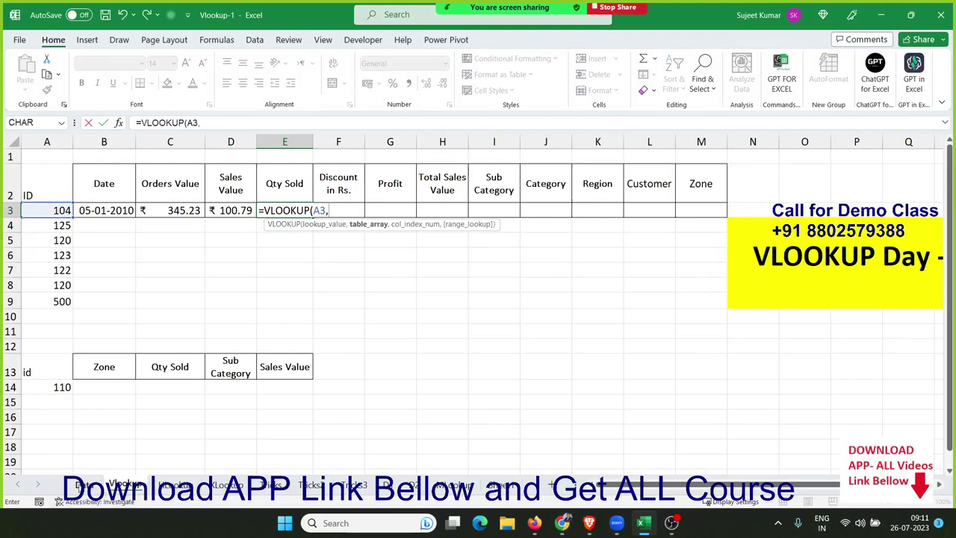
pyautogui.click(79, 486)
pyautogui.moveTo(47, 141); pyautogui.dragTo(246, 162)
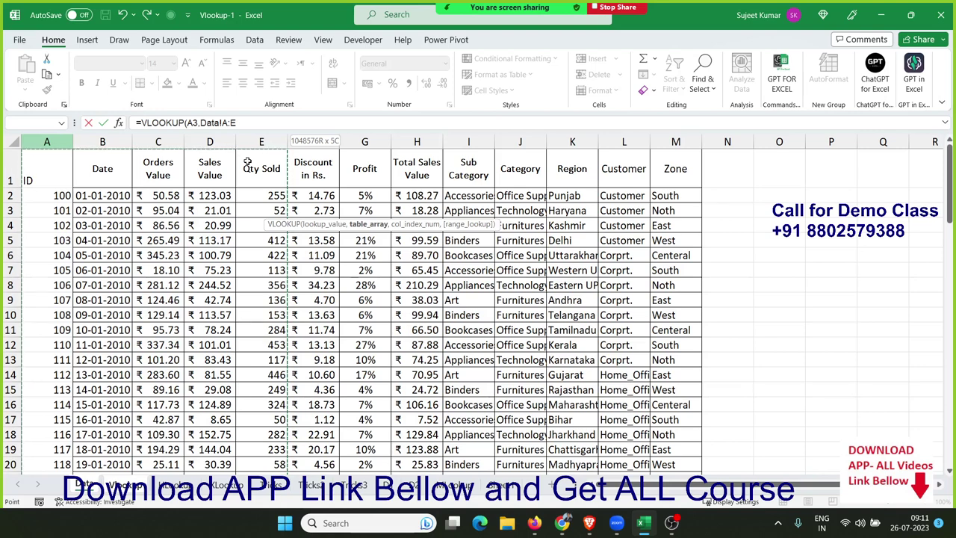
pyautogui.moveTo(268, 161); pyautogui.dragTo(675, 153)
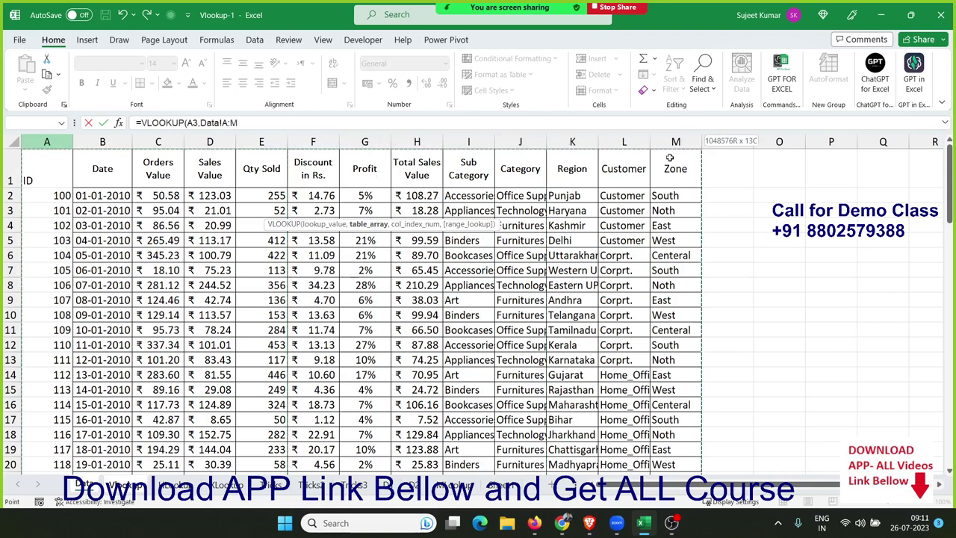
pyautogui.click(264, 124)
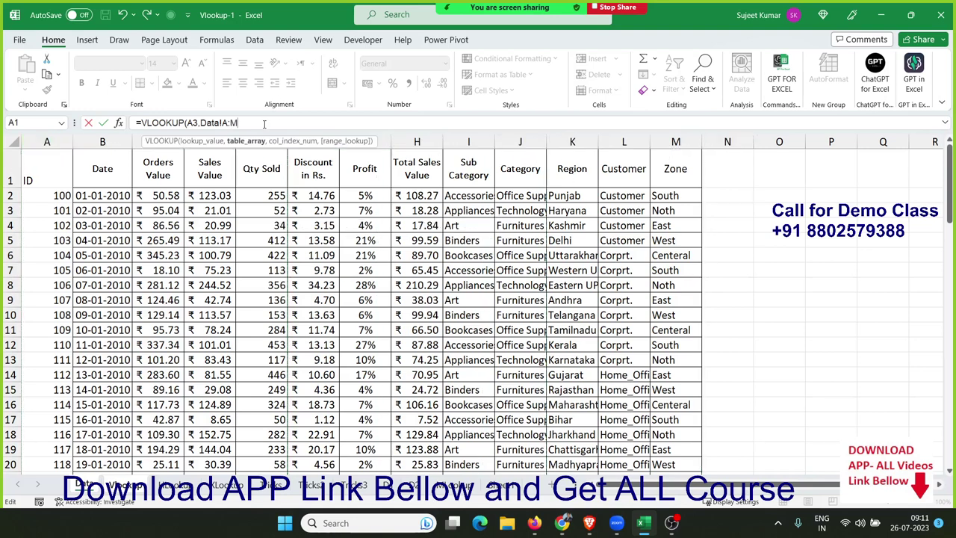
pyautogui.write(',5,0')
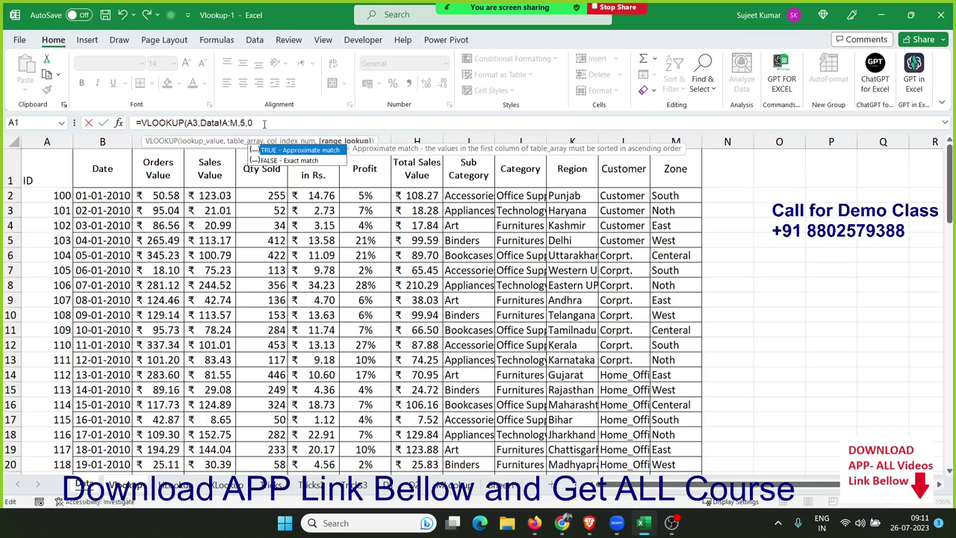
pyautogui.press('Return')
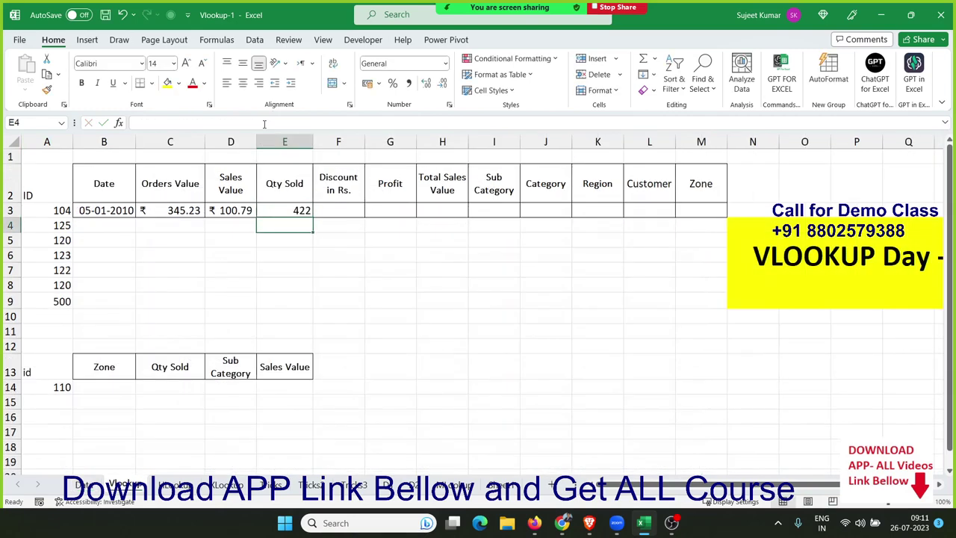
pyautogui.press('Up')
# Step: Enter =VLOOKUP(A3,Data!A:M,6,0) in F3 so the Discount shows ₹11.09
pyautogui.press('Right')
pyautogui.write('=V')
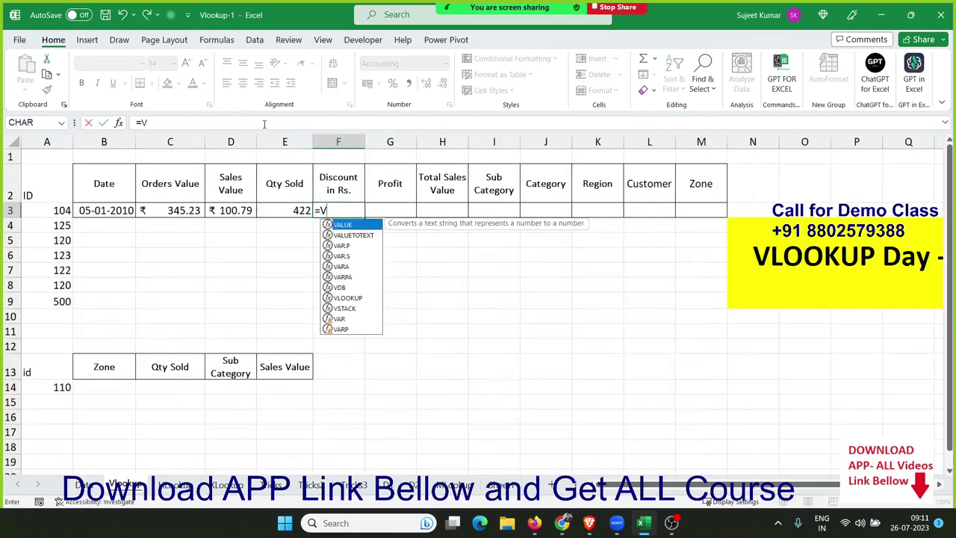
pyautogui.write('L')
pyautogui.press('Tab')
pyautogui.press('Left')
pyautogui.hotkey('ctrl', 'Left')
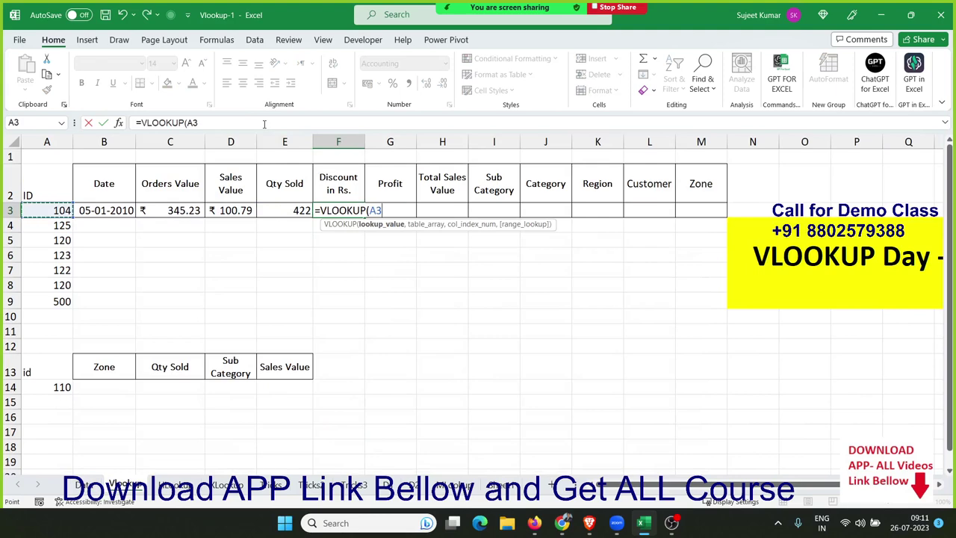
pyautogui.write(',')
pyautogui.click(86, 486)
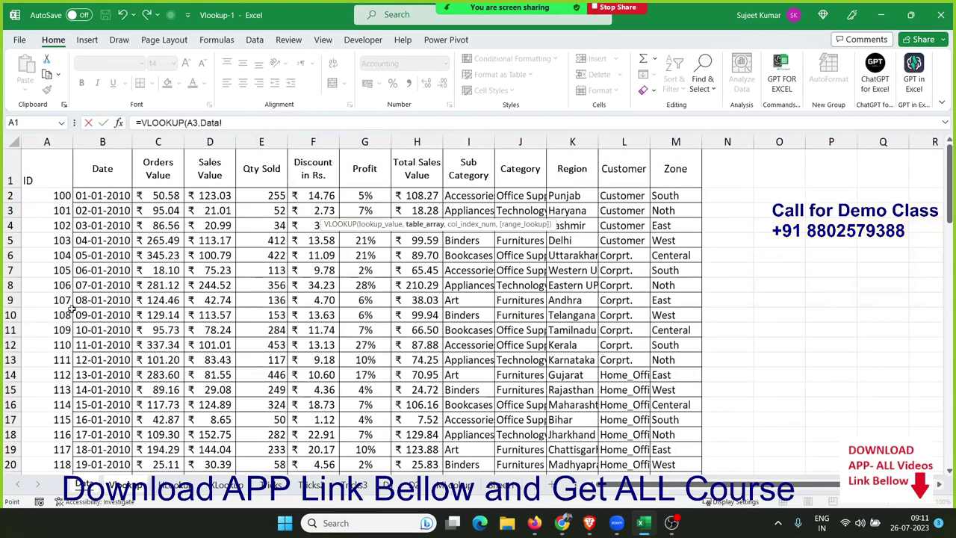
pyautogui.moveTo(60, 146); pyautogui.dragTo(274, 145)
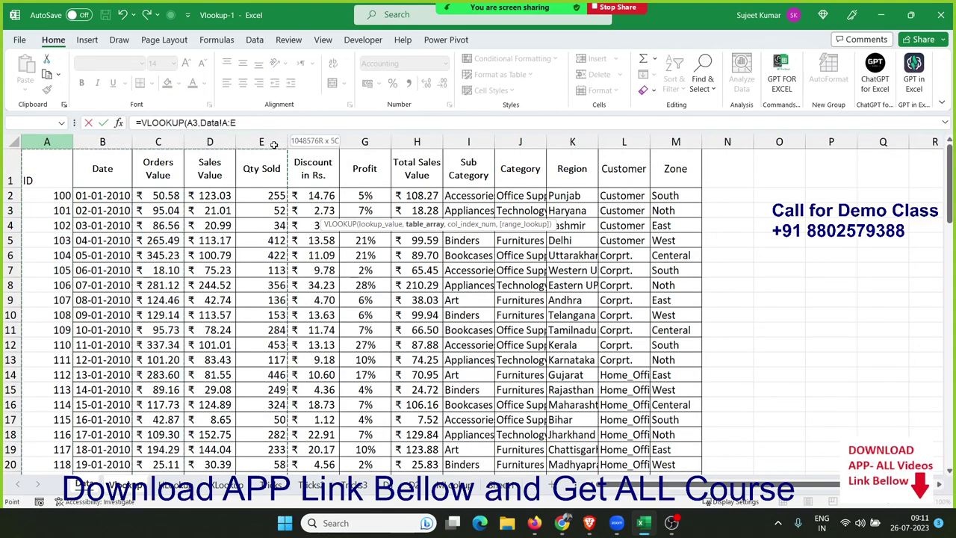
pyautogui.moveTo(274, 145); pyautogui.dragTo(661, 181)
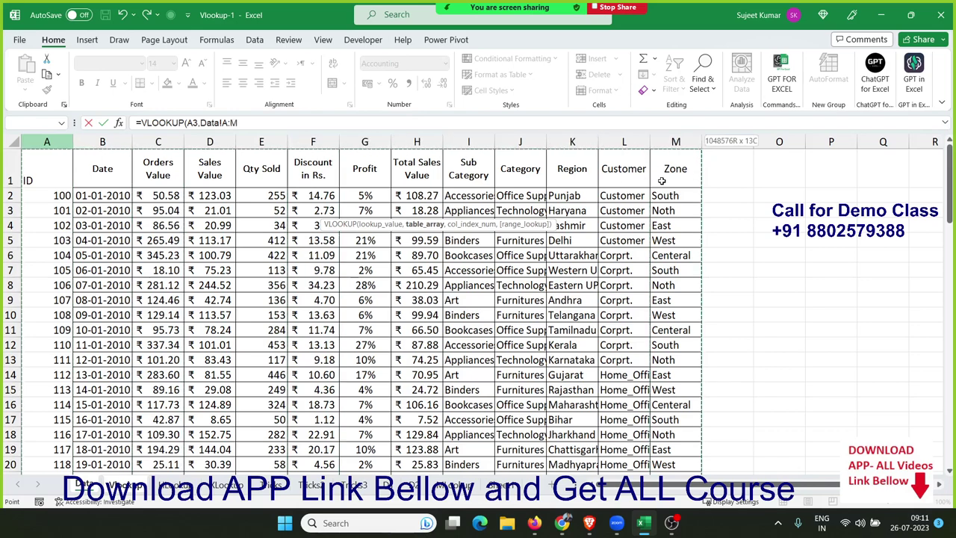
pyautogui.write(',6,0')
pyautogui.press('Return')
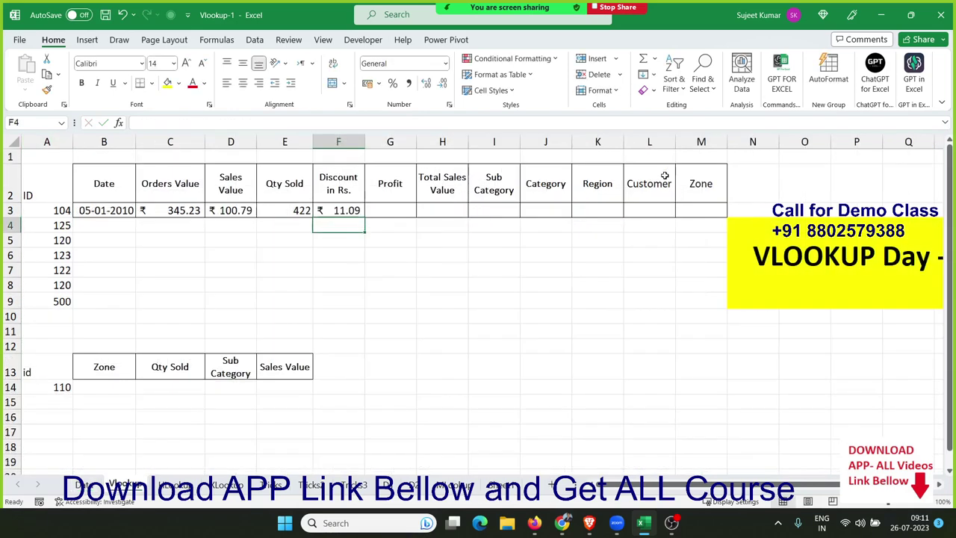
pyautogui.press('Up')
pyautogui.press('Right')
# Step: Enter =VLOOKUP(A3,Data!A:M,7,0) in G3 so Profit shows 21%
pyautogui.write('=v')
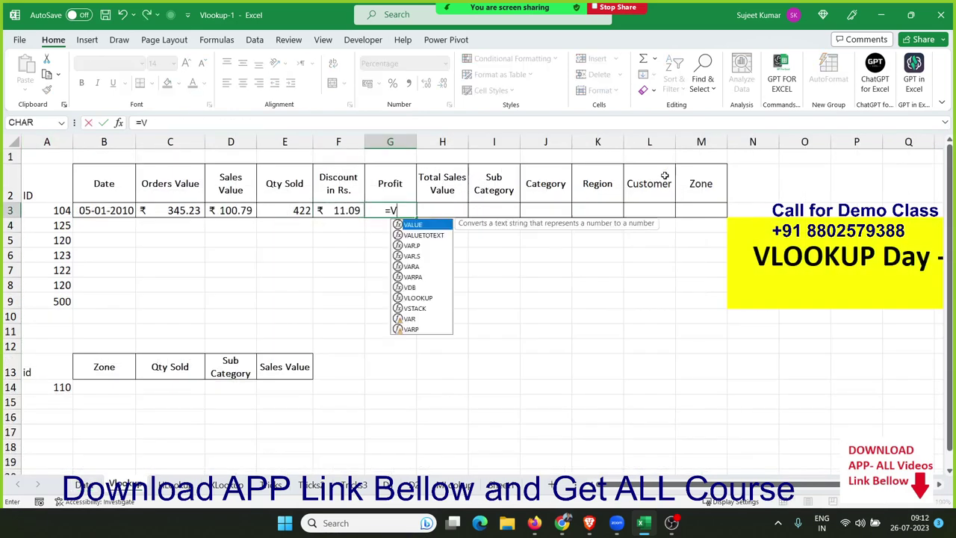
pyautogui.write('l')
pyautogui.press('Tab')
pyautogui.press('Left')
pyautogui.press('Left')
pyautogui.press('Left')
pyautogui.press('Left')
pyautogui.press('Left')
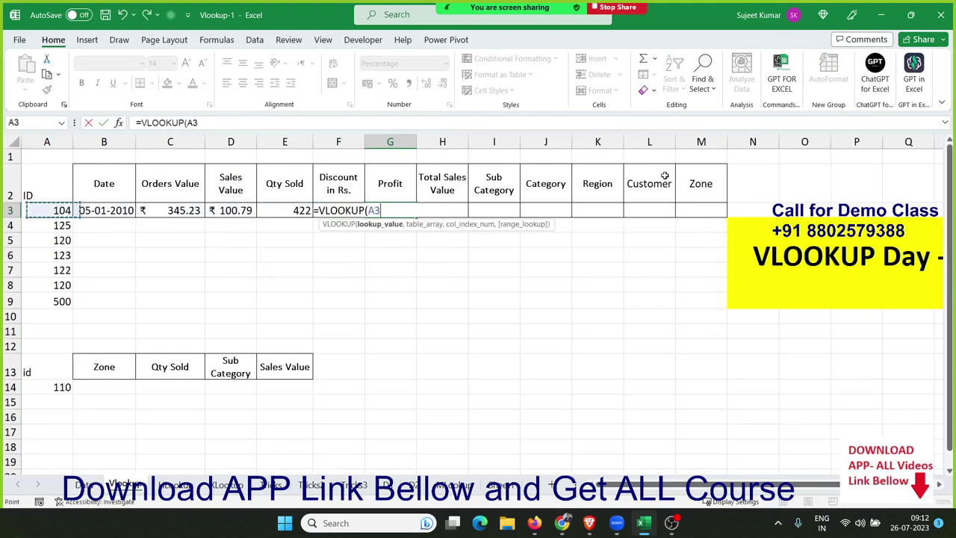
pyautogui.write(',')
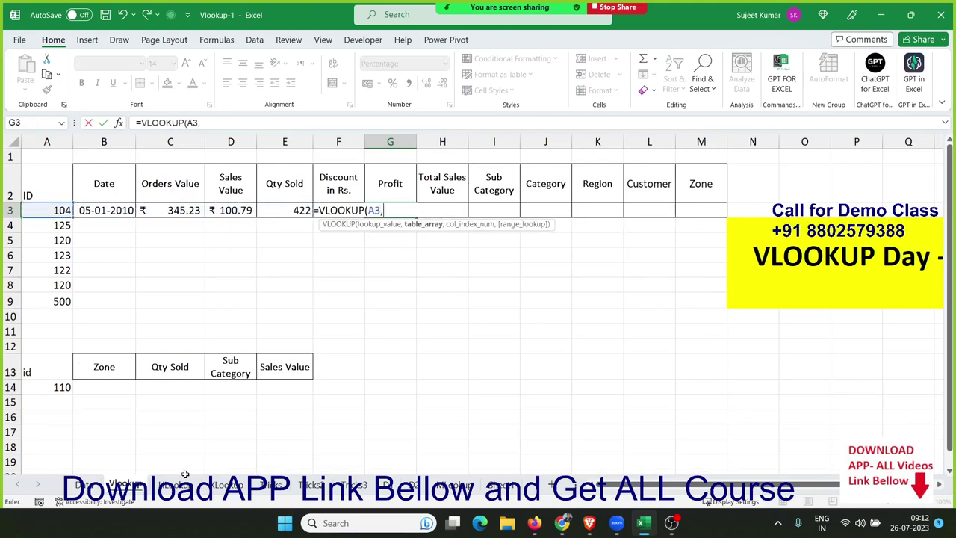
pyautogui.click(80, 485)
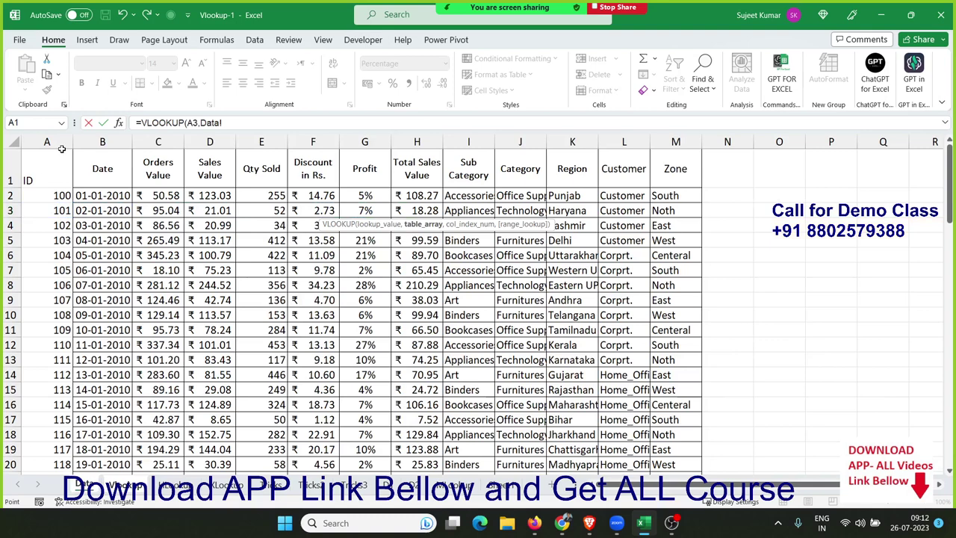
pyautogui.moveTo(47, 142)
pyautogui.mouseDown()
pyautogui.moveTo(335, 159)
pyautogui.moveTo(670, 150)
pyautogui.mouseUp()
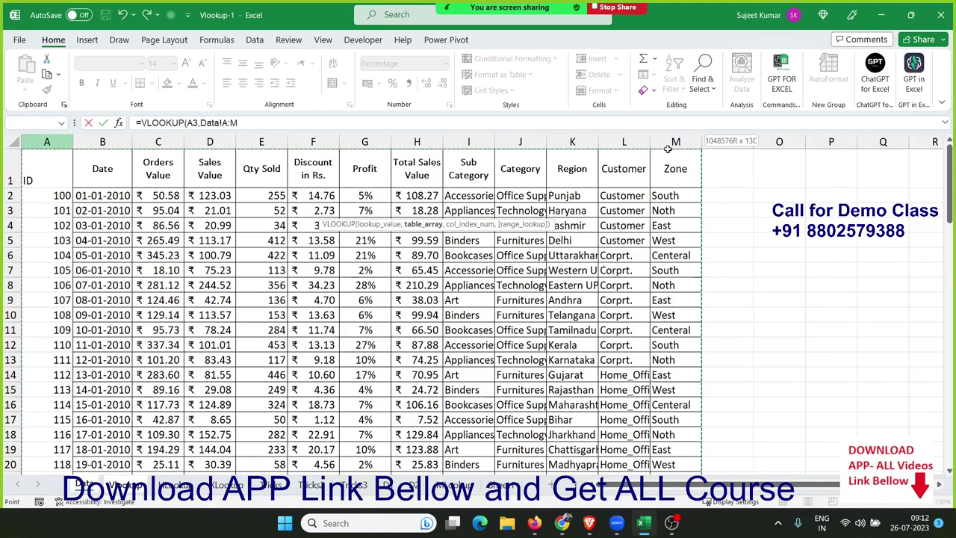
pyautogui.write(',7')
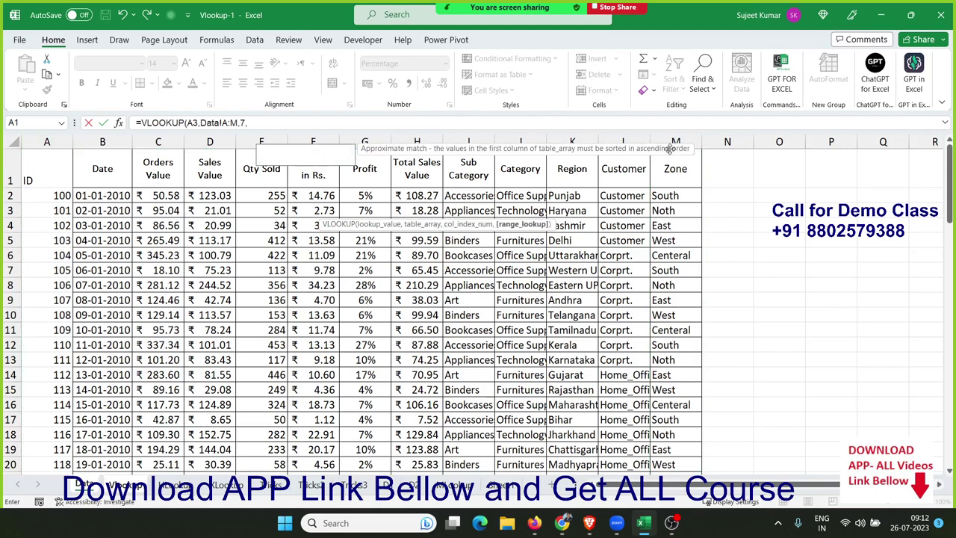
pyautogui.write(',0')
pyautogui.press('Return')
# Step: Enter =VLOOKUP(A3,Data!A:M,8,0) in H3 so Total Sales Value shows ₹89.70
pyautogui.press('Up')
pyautogui.press('Right')
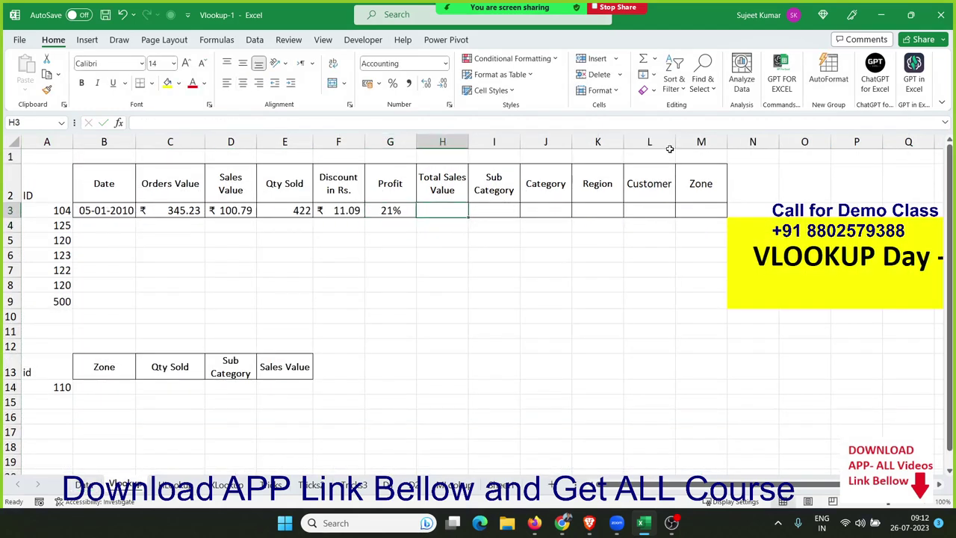
pyautogui.write('=VLOOKUP(')
pyautogui.press('Left')
pyautogui.press('Left')
pyautogui.press('Left')
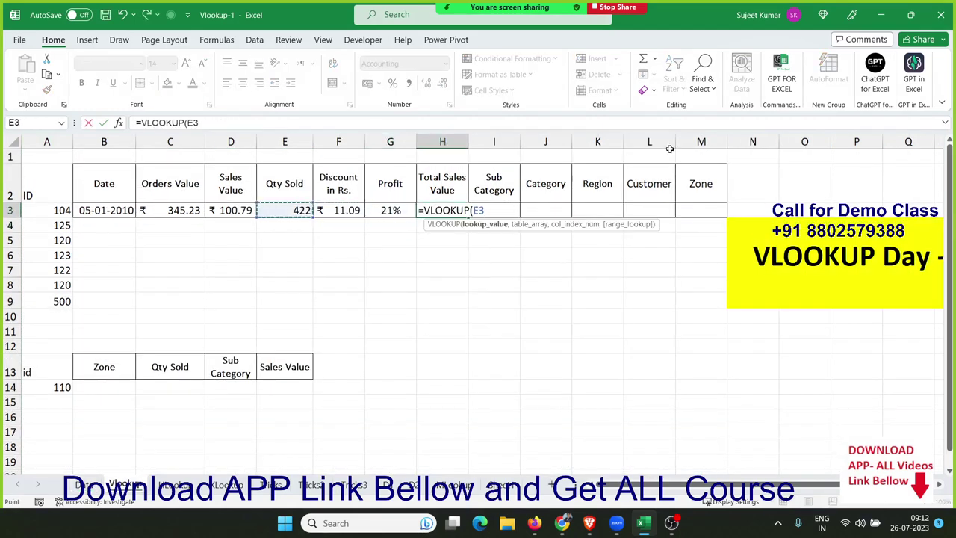
pyautogui.press('Left')
pyautogui.press('Left')
pyautogui.press('Left')
pyautogui.write(',')
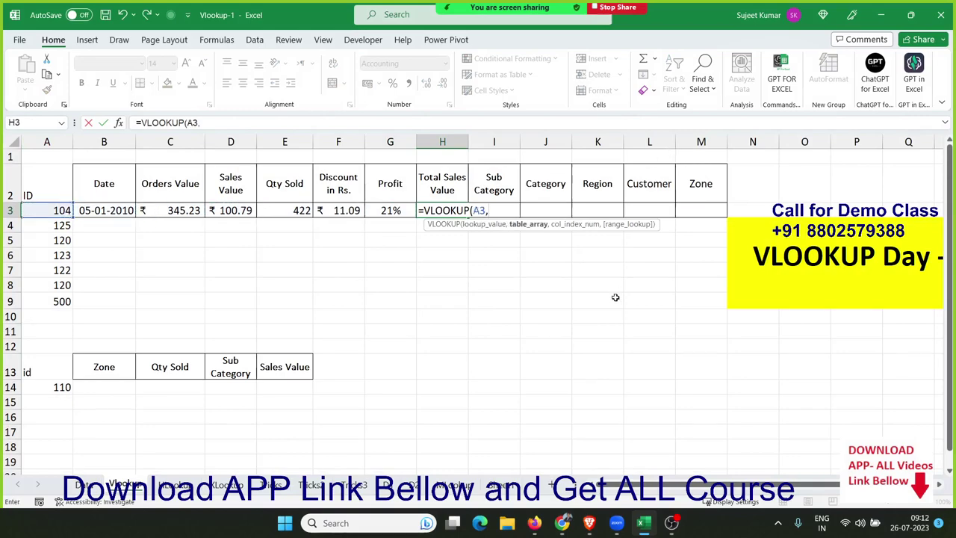
pyautogui.click(84, 484)
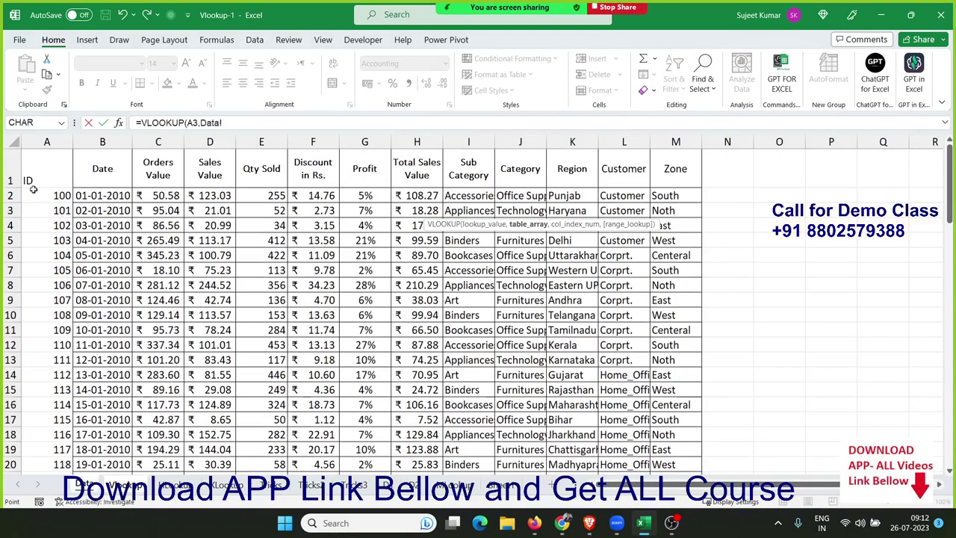
pyautogui.moveTo(45, 142); pyautogui.dragTo(78, 144)
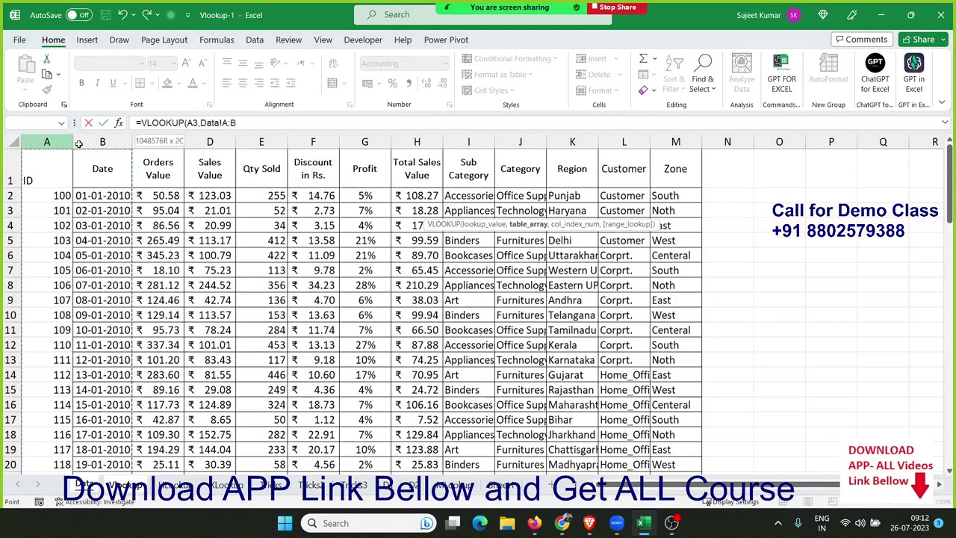
pyautogui.moveTo(78, 143); pyautogui.dragTo(667, 142)
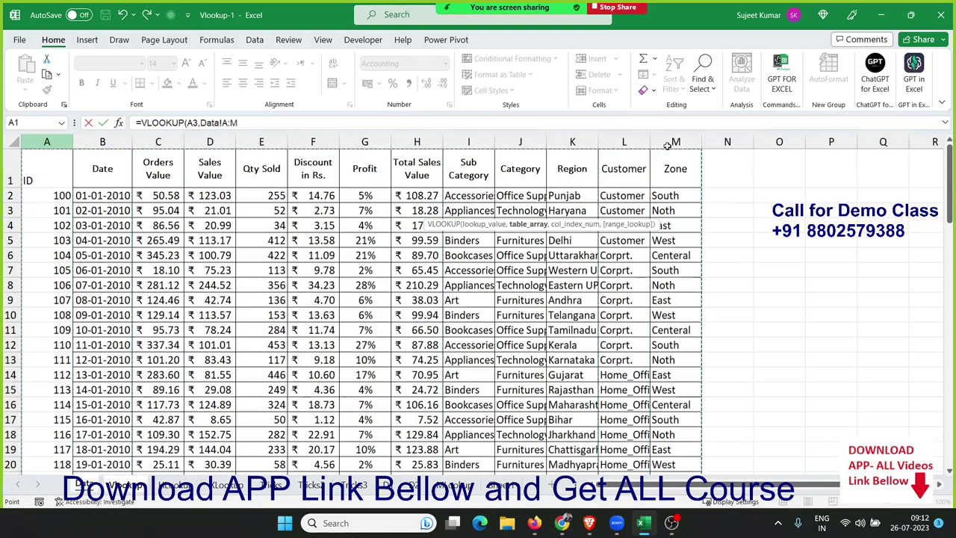
pyautogui.write(',8')
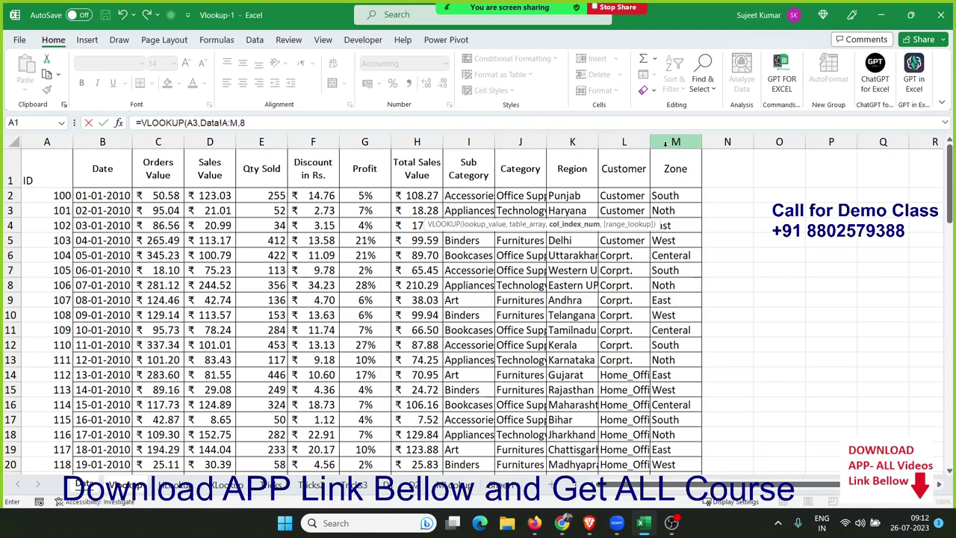
pyautogui.write(')')
pyautogui.press('Return')
# Step: Enter =VLOOKUP(A3,Data!A:M,9,0) in I3 so Sub Category shows Bookcases
pyautogui.press('Up')
pyautogui.press('Right')
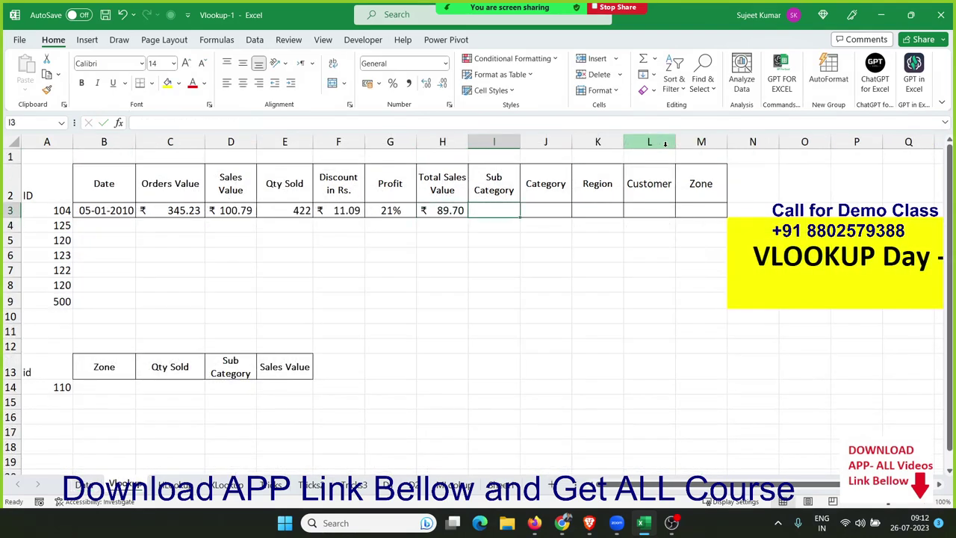
pyautogui.write('=VLOOKUP(')
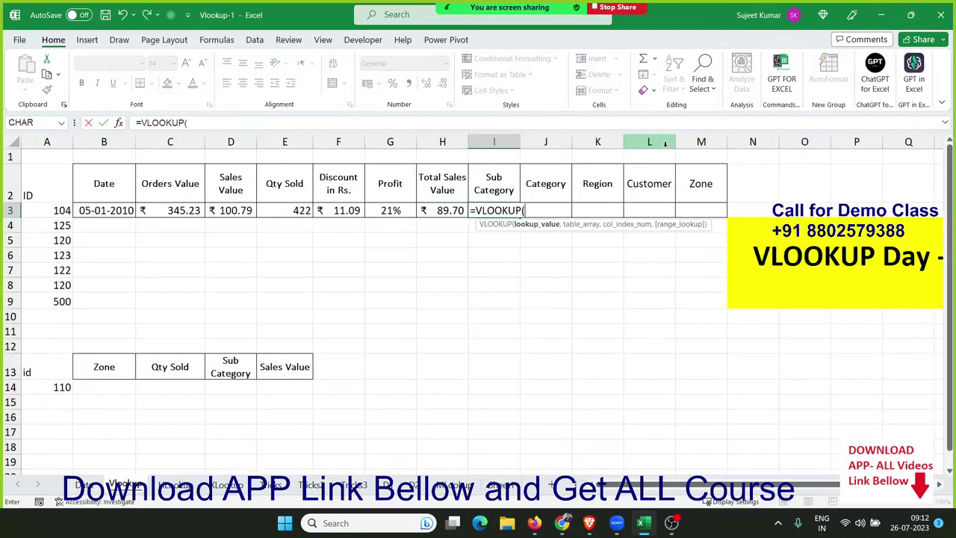
pyautogui.click(64, 212)
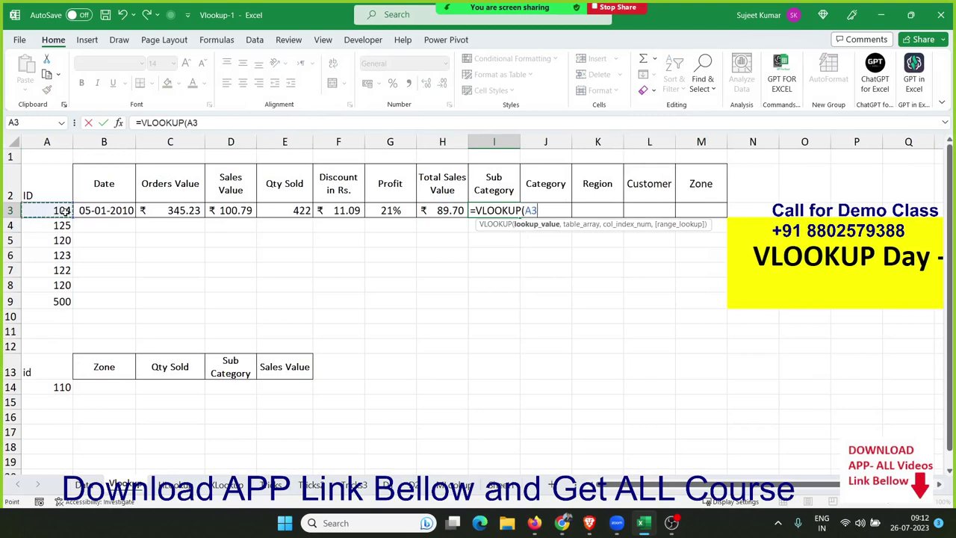
pyautogui.write(',Data!')
pyautogui.click(86, 485)
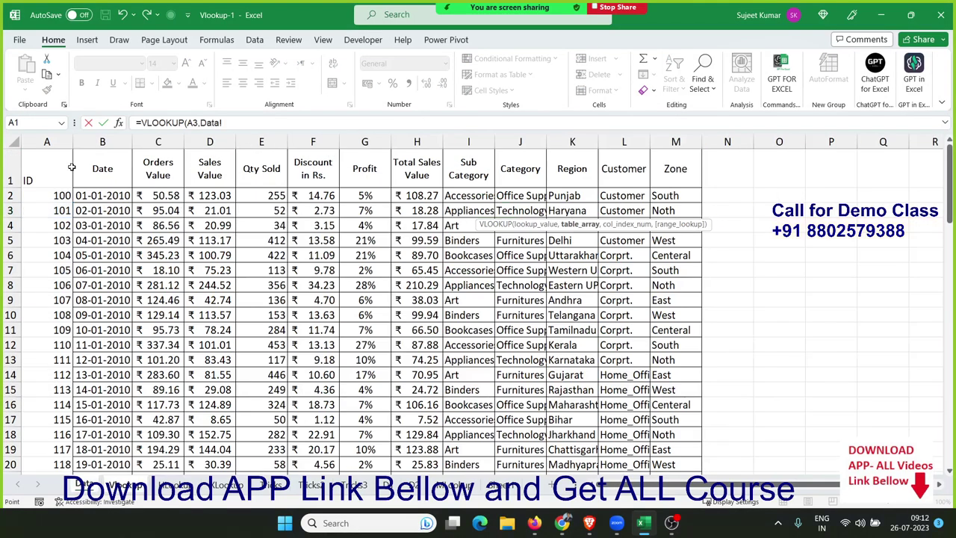
pyautogui.click(64, 145)
pyautogui.moveTo(64, 145); pyautogui.dragTo(661, 195)
pyautogui.write(',9')
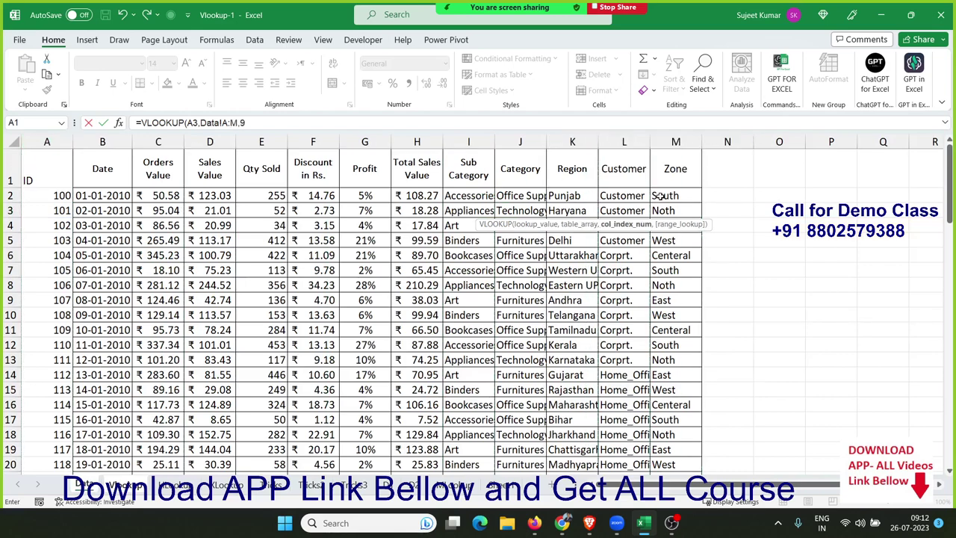
pyautogui.write(',0')
pyautogui.press('Return')
# Step: Enter =VLOOKUP(A3,Data!A:M,10,0) in J3 with exact match, returning Office Supplies
pyautogui.press('Up')
pyautogui.press('Right')
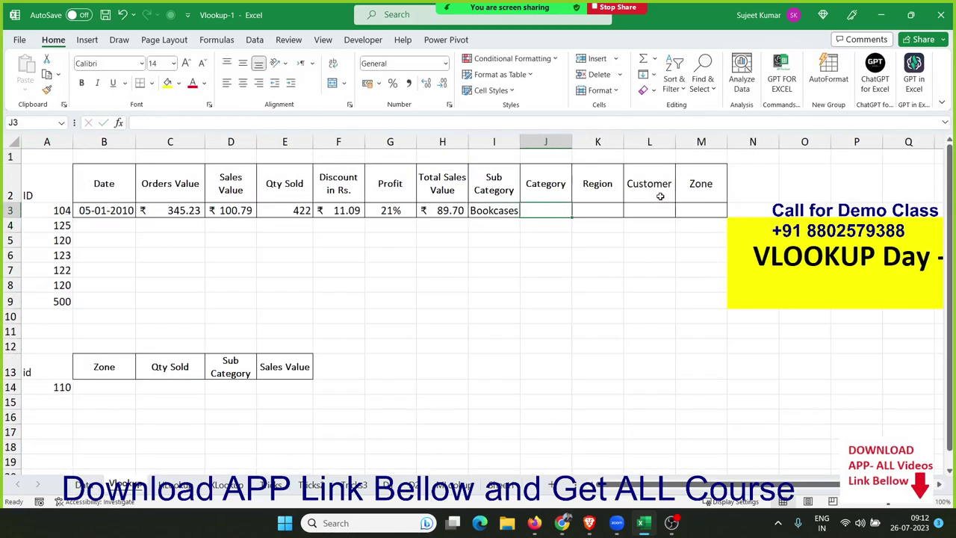
pyautogui.write('=vl')
pyautogui.press('Tab')
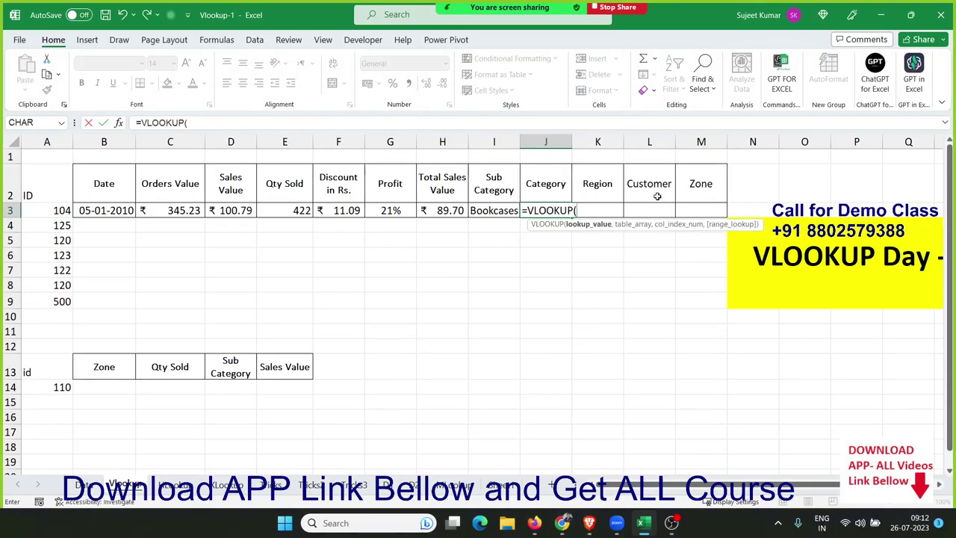
pyautogui.click(63, 211)
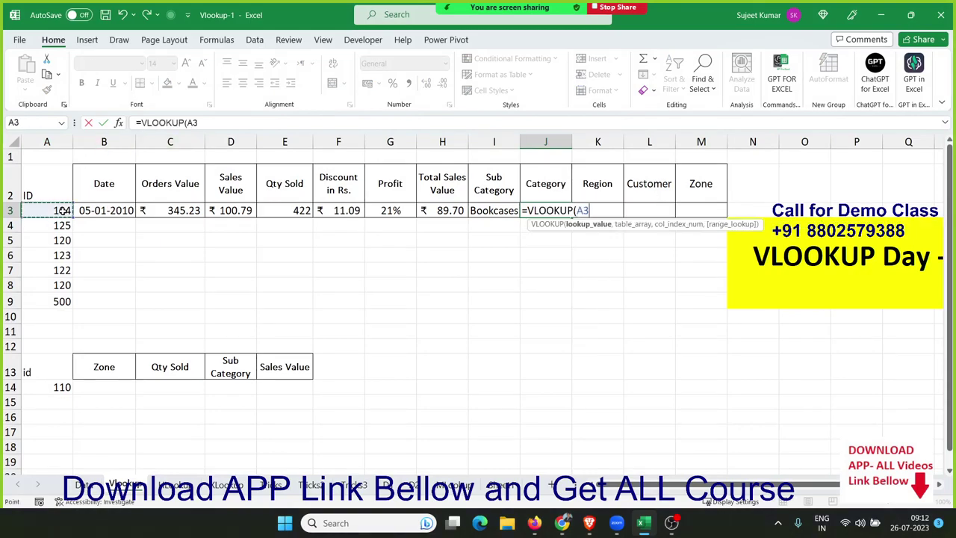
pyautogui.write(',')
pyautogui.click(83, 484)
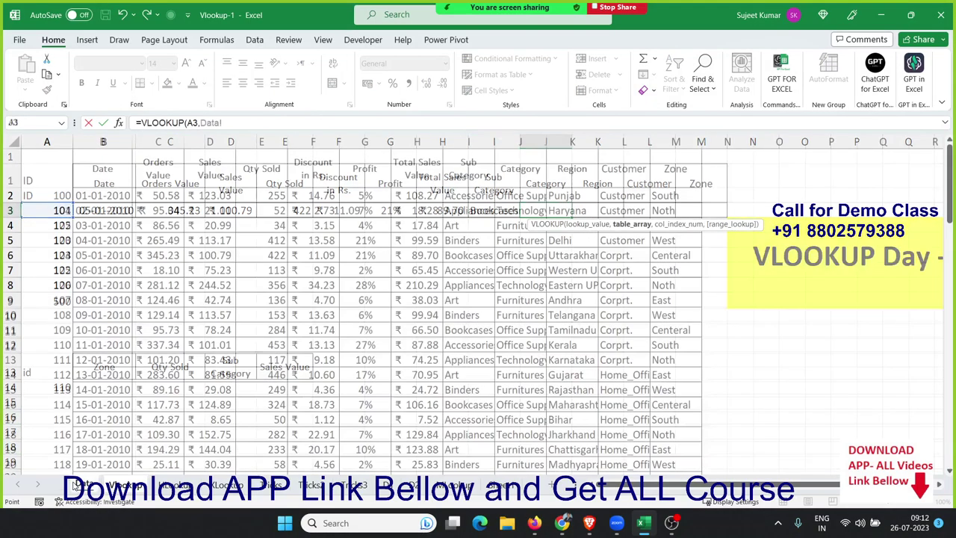
pyautogui.moveTo(66, 143); pyautogui.dragTo(665, 154)
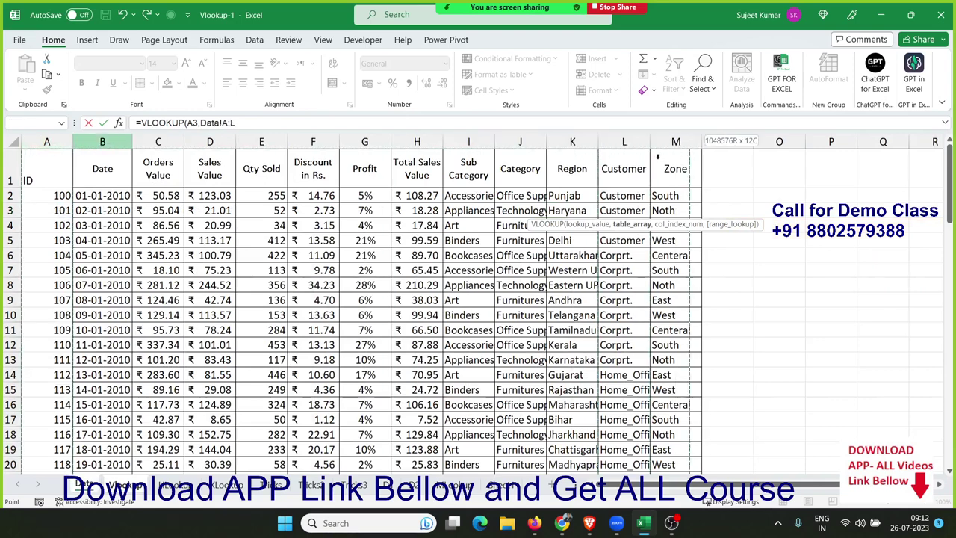
pyautogui.write(',')
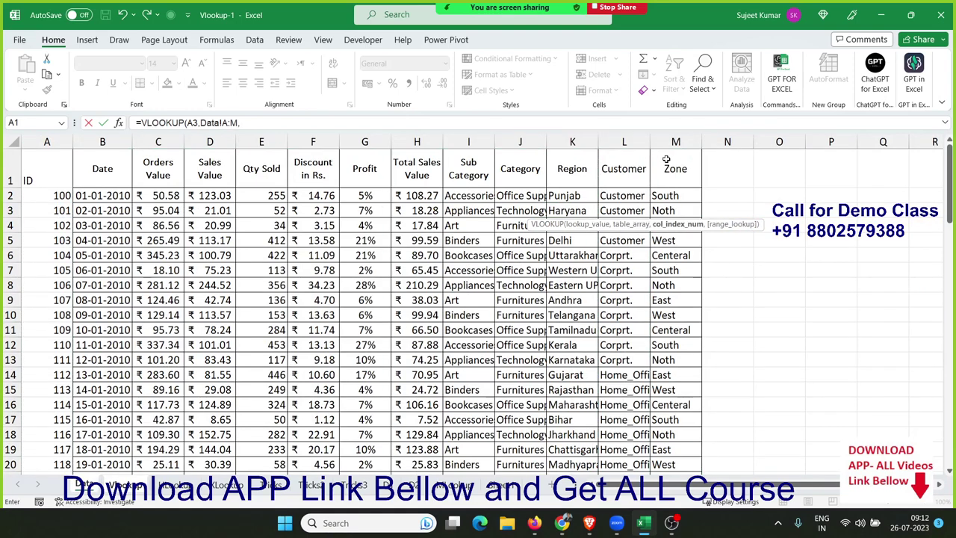
pyautogui.write('10,10,')
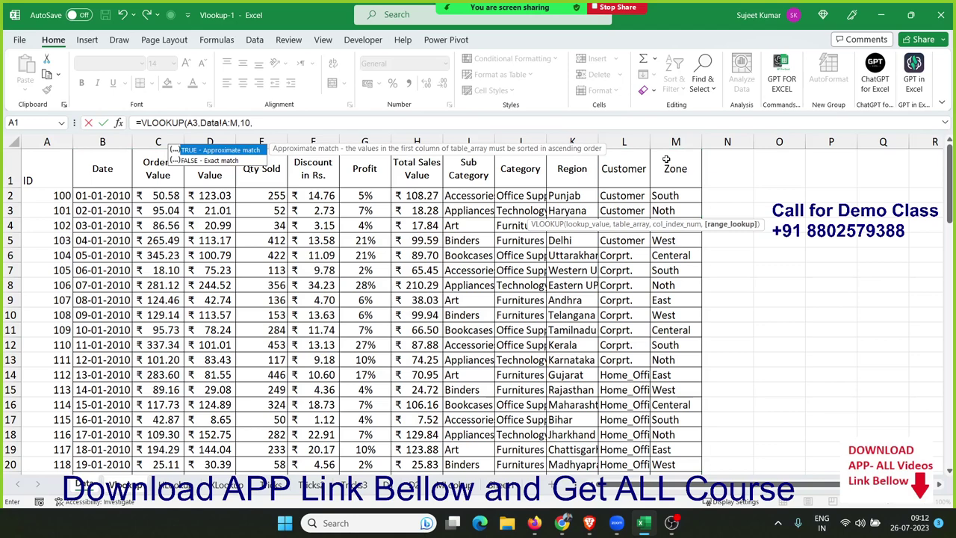
pyautogui.press('BackSpace')
pyautogui.write('0')
pyautogui.press('Return')
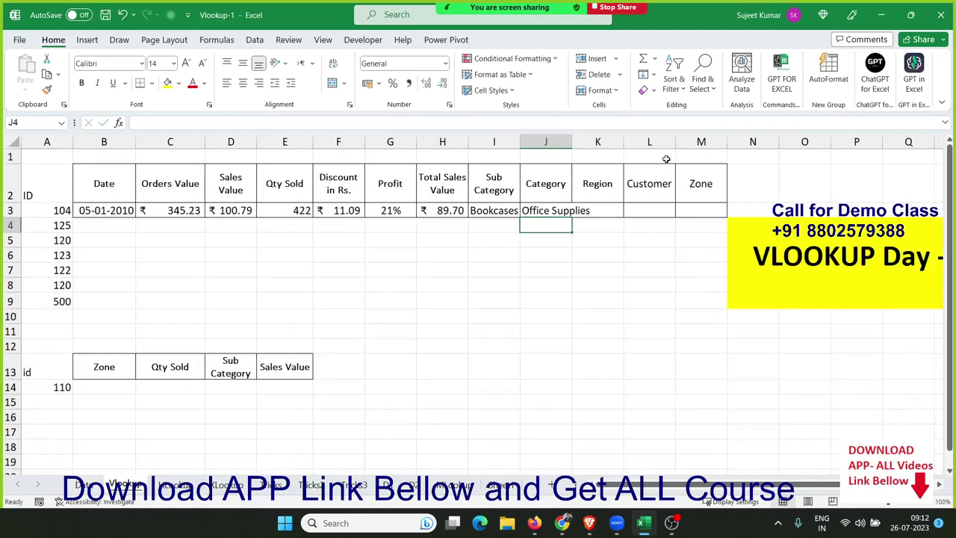
# Step: Auto-fit column J to show Office Supplies and start a formula with = in K3
pyautogui.press('Up')
pyautogui.press('Right')
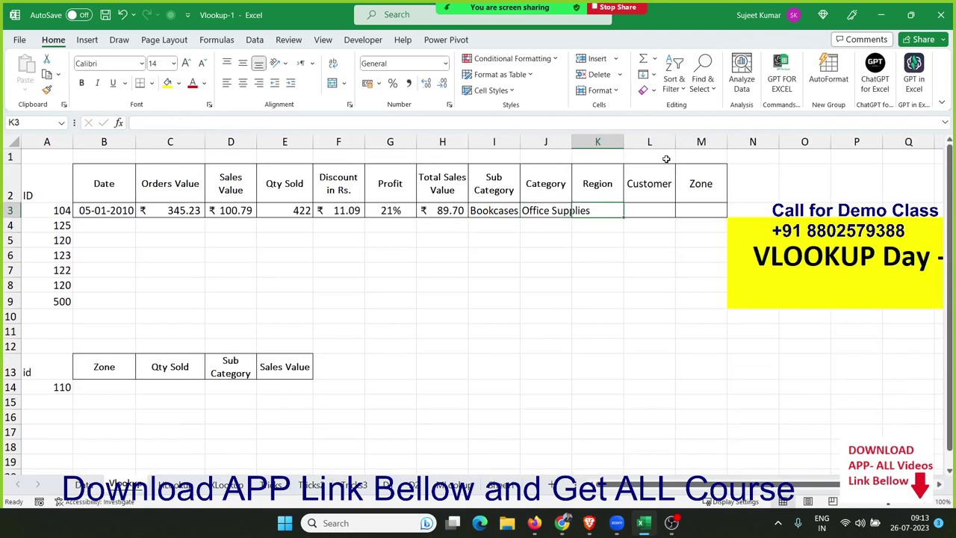
pyautogui.doubleClick(571, 141)
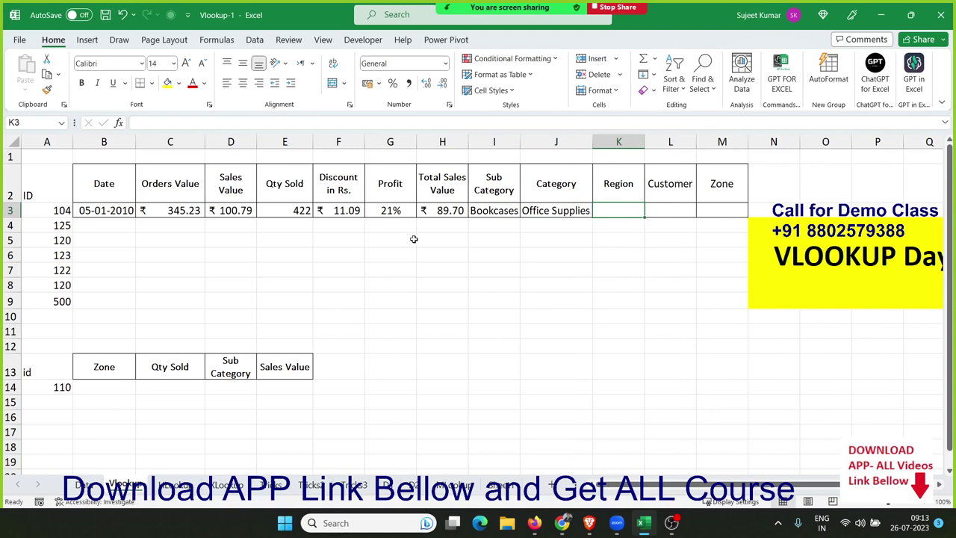
pyautogui.write('=')
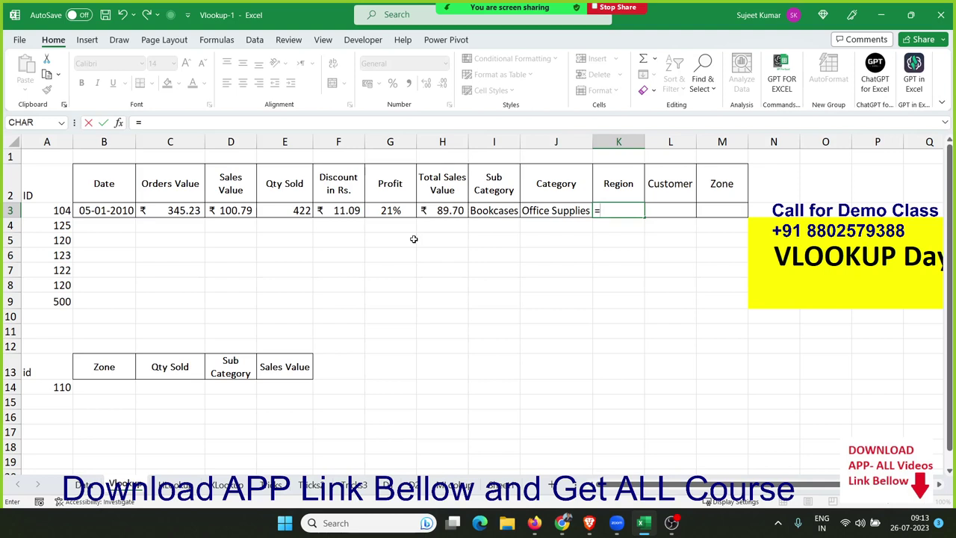
# Step: Enter =VLOOKUP(A3,Data!A:M,11,0) in K3 so Region returns Uttarakhand
pyautogui.write('VL')
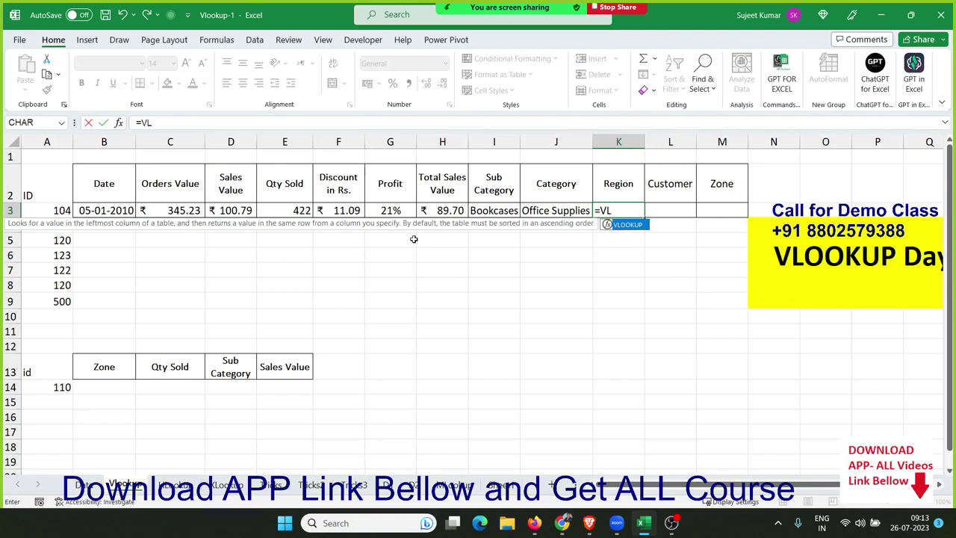
pyautogui.press('Tab')
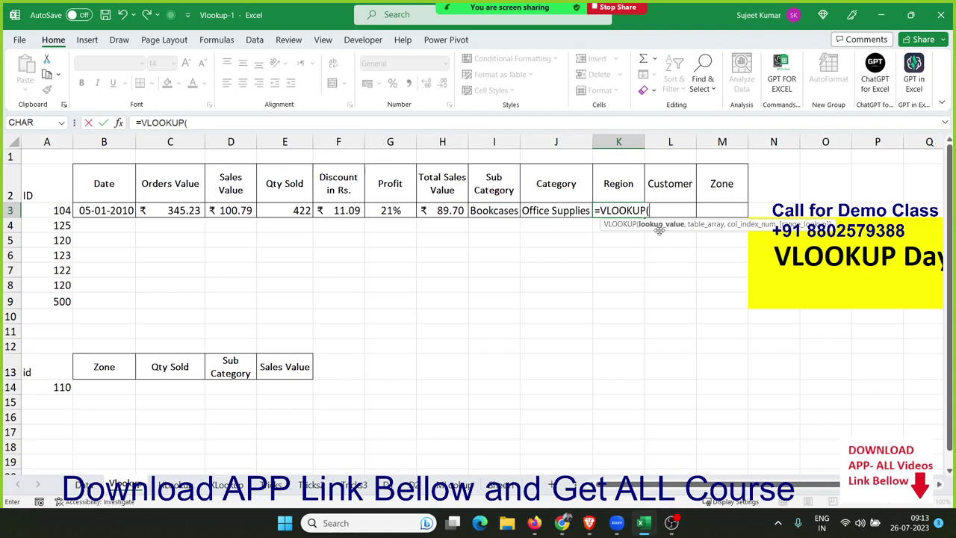
pyautogui.click(61, 212)
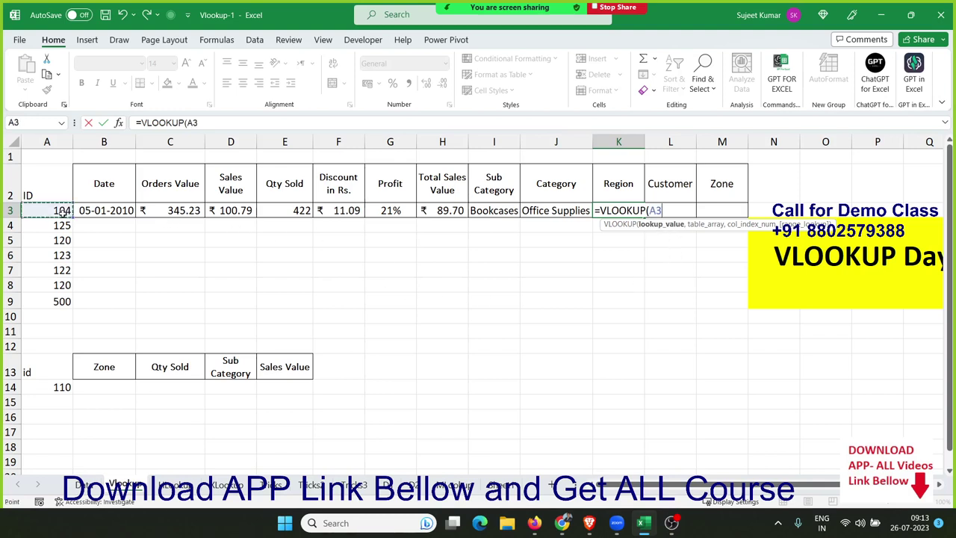
pyautogui.write(',Data!')
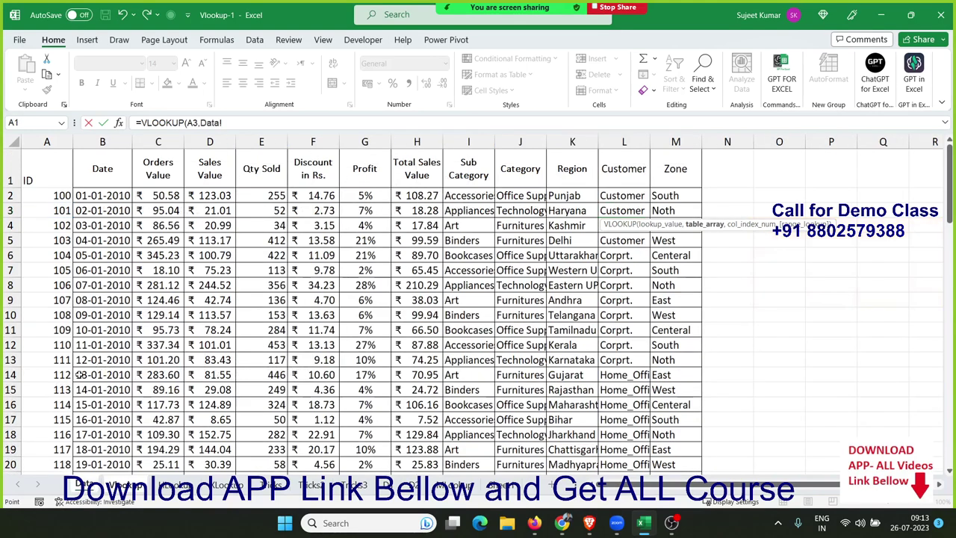
pyautogui.click(94, 486)
pyautogui.moveTo(47, 141); pyautogui.dragTo(665, 212)
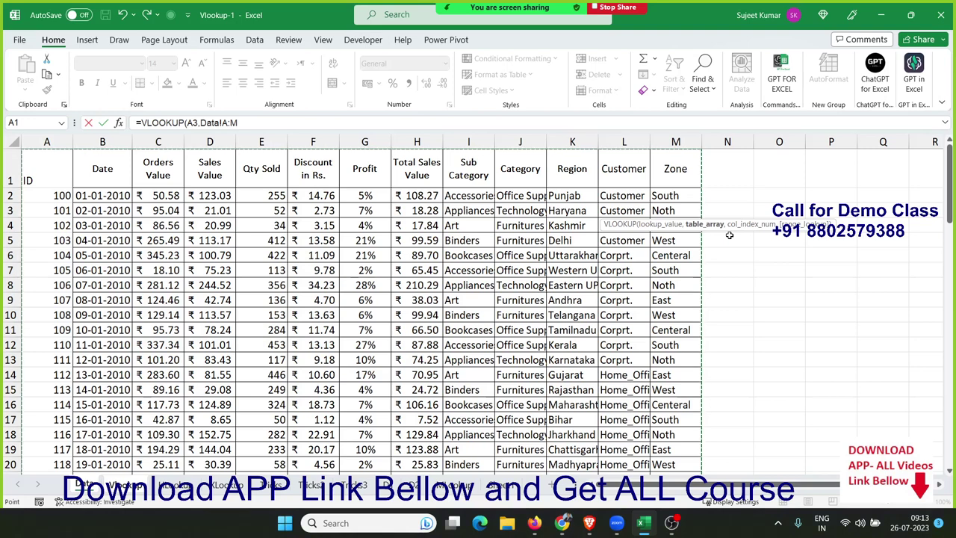
pyautogui.write(',11')
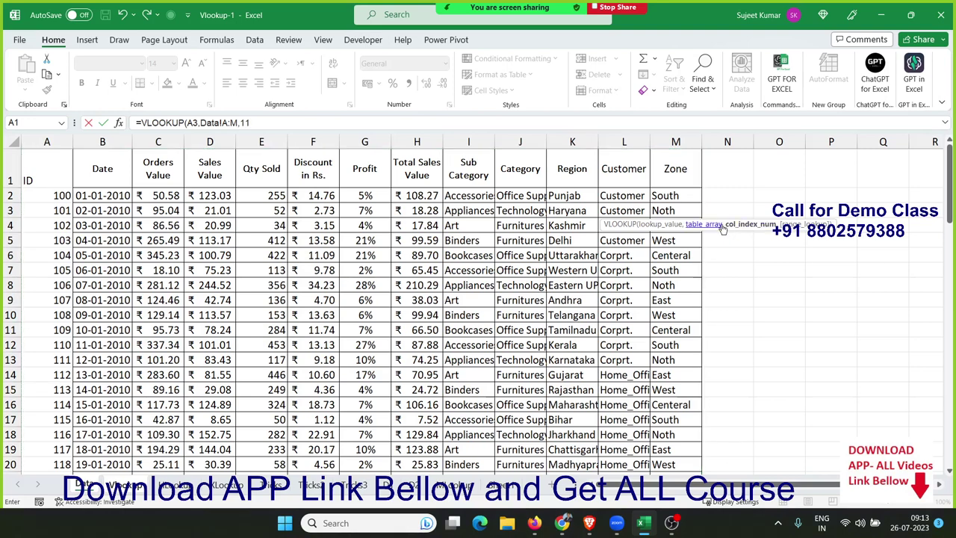
pyautogui.write(',')
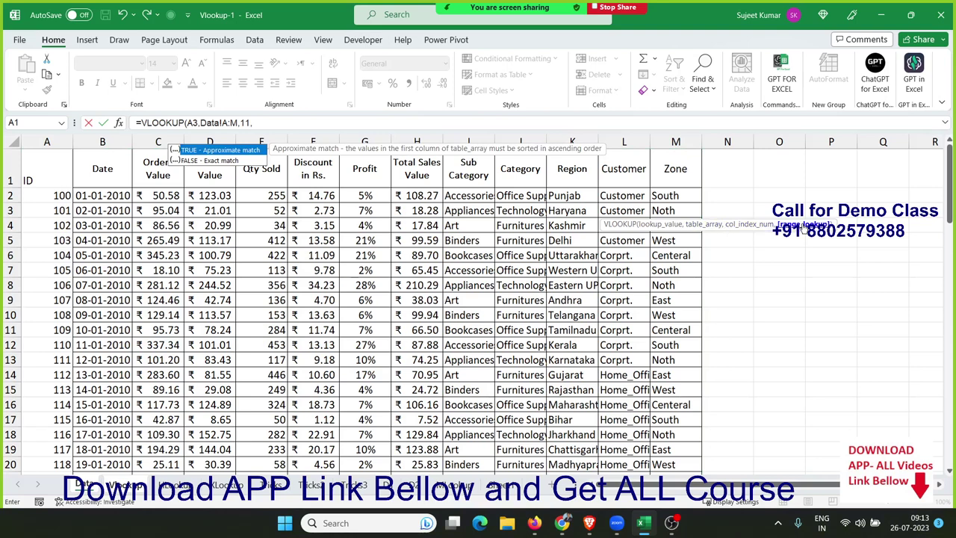
pyautogui.press('Down')
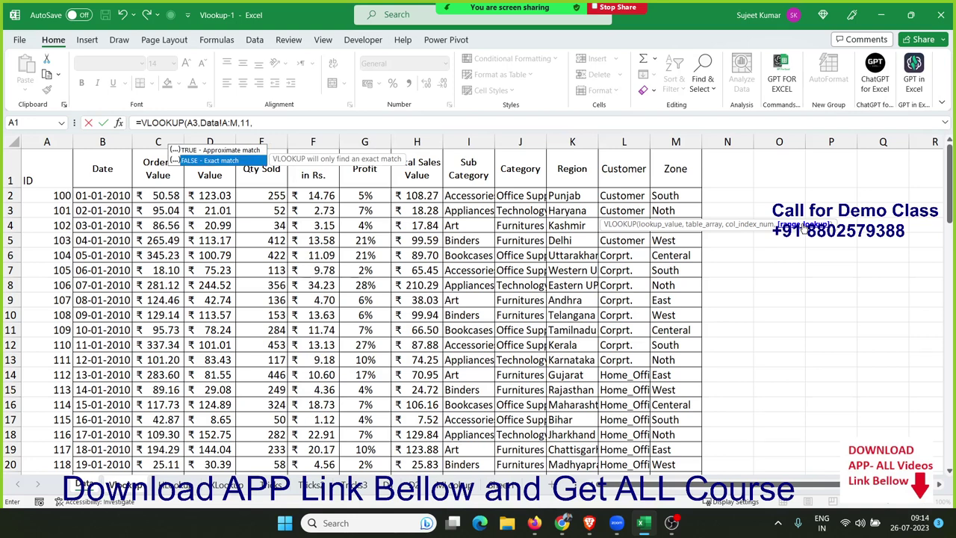
pyautogui.write('0')
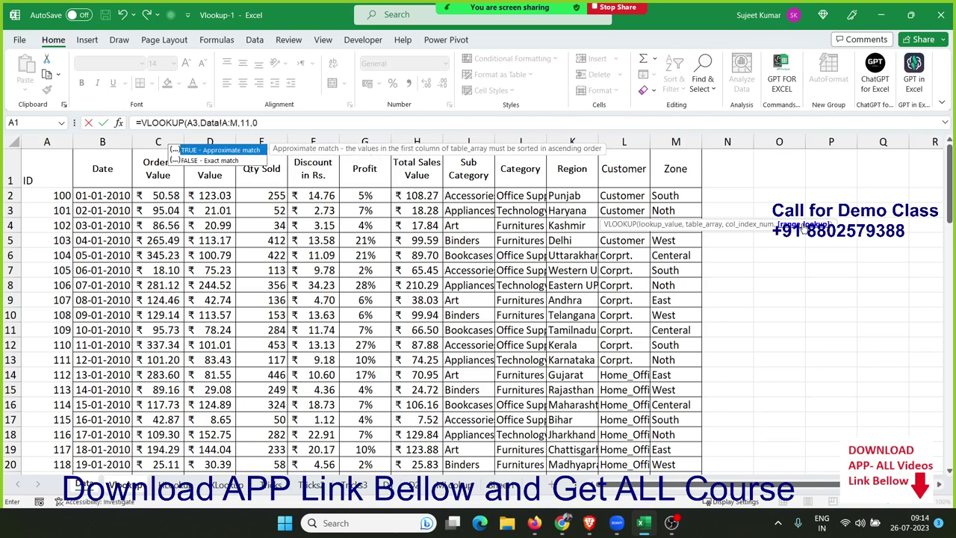
pyautogui.write(')')
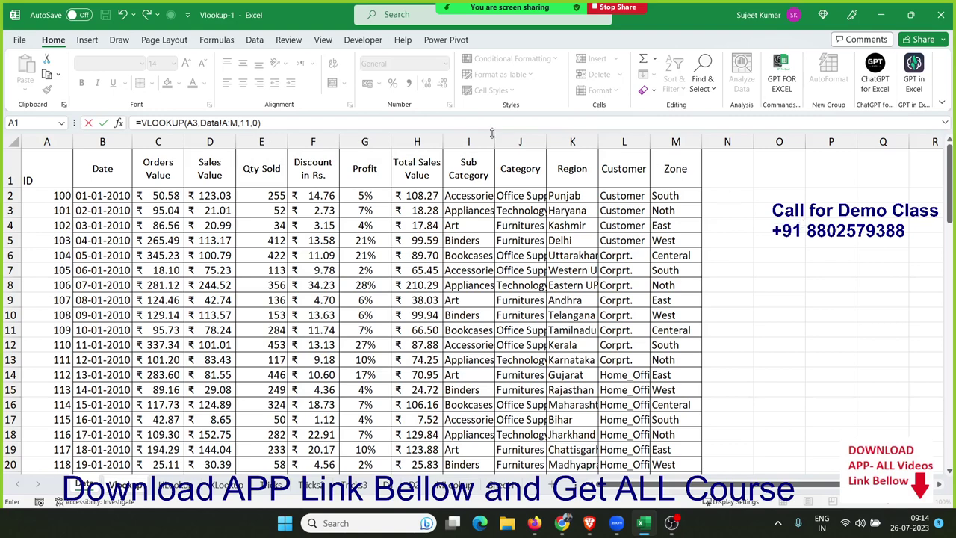
pyautogui.press('Return')
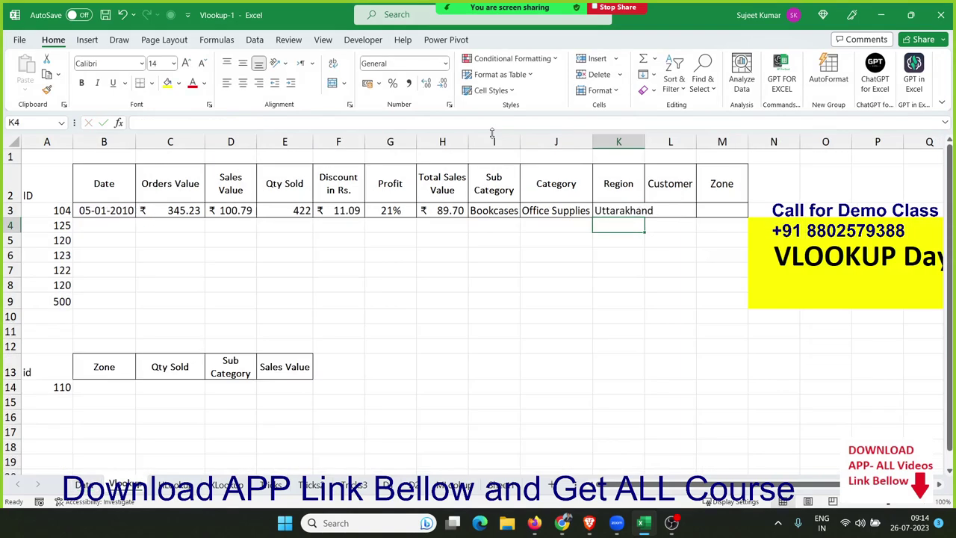
# Step: Review the row 3 results and inspect the Data sheet's ID column
pyautogui.press('Up')
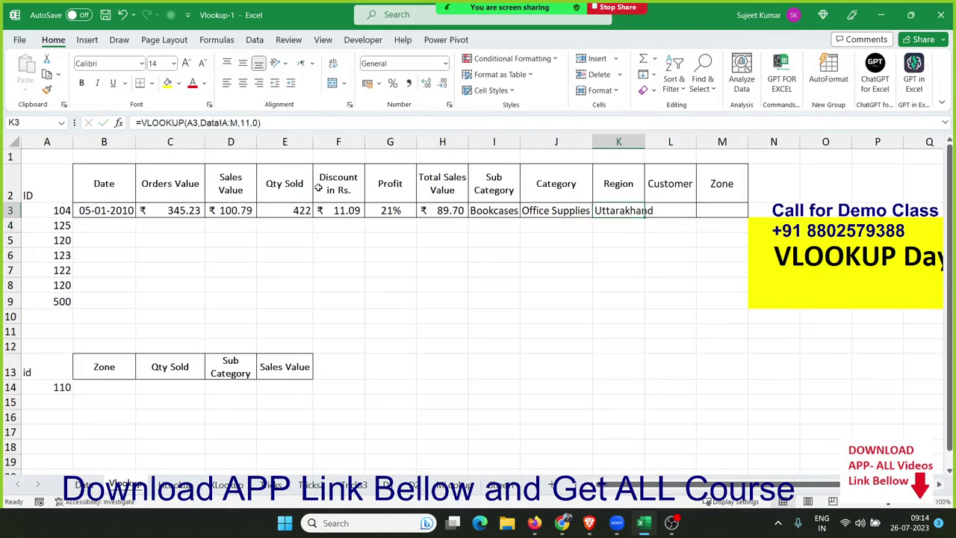
pyautogui.moveTo(112, 211); pyautogui.dragTo(517, 213)
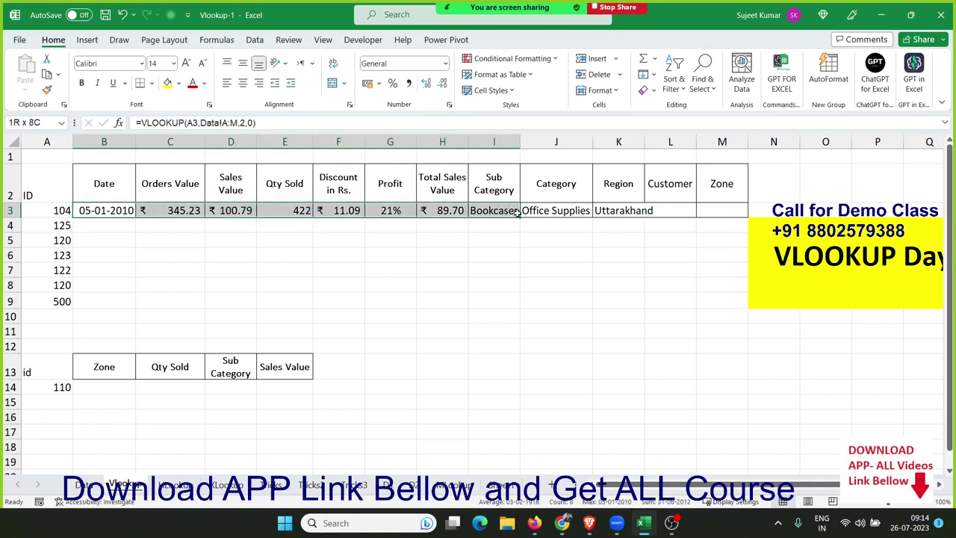
pyautogui.click(651, 209)
pyautogui.click(671, 183)
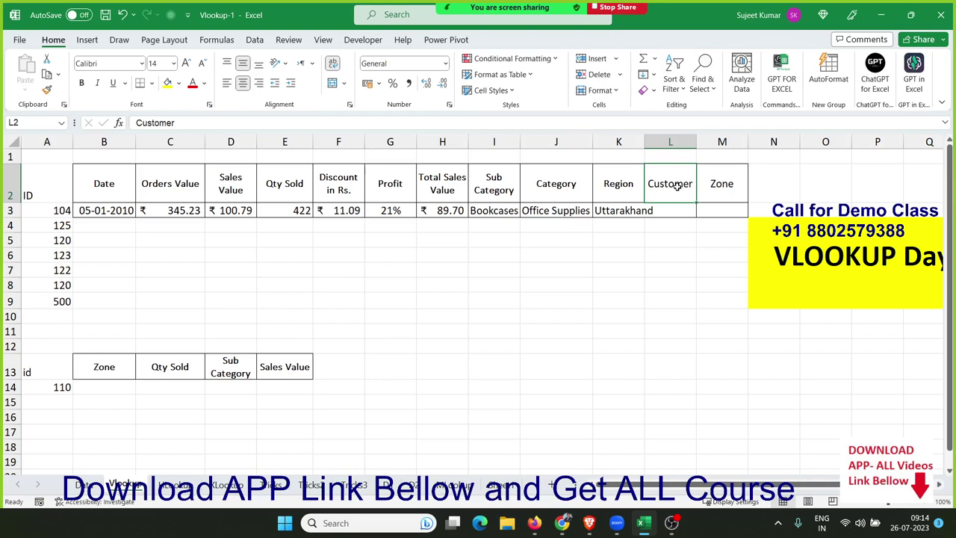
pyautogui.click(64, 215)
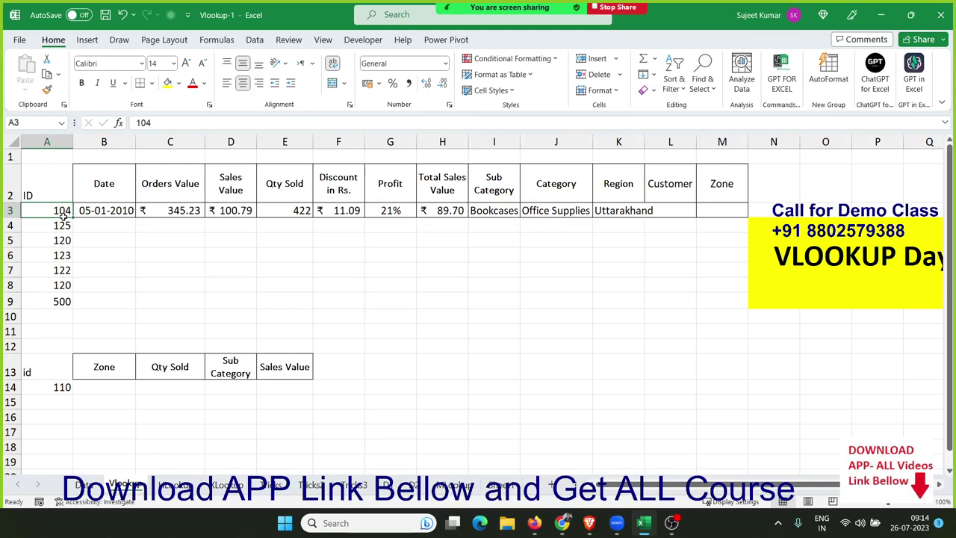
pyautogui.click(78, 485)
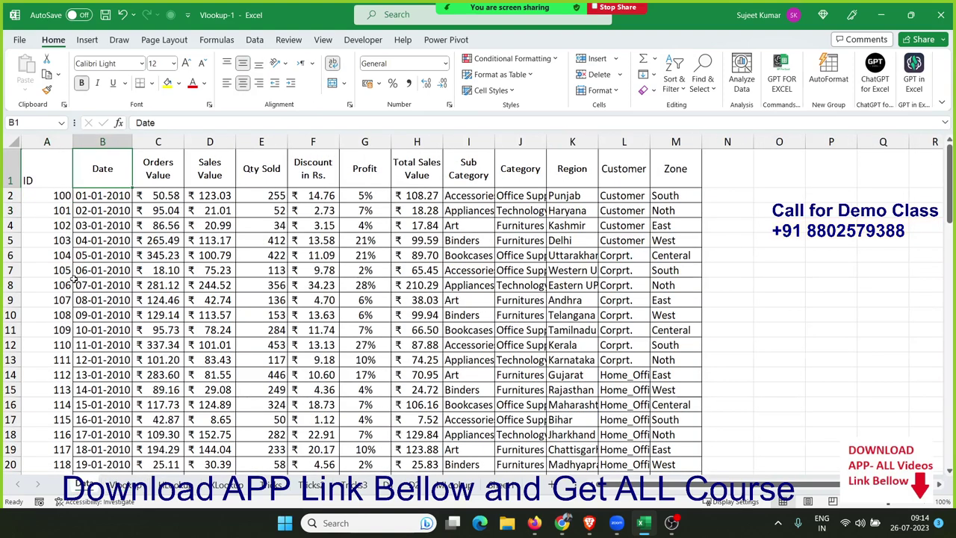
pyautogui.click(58, 142)
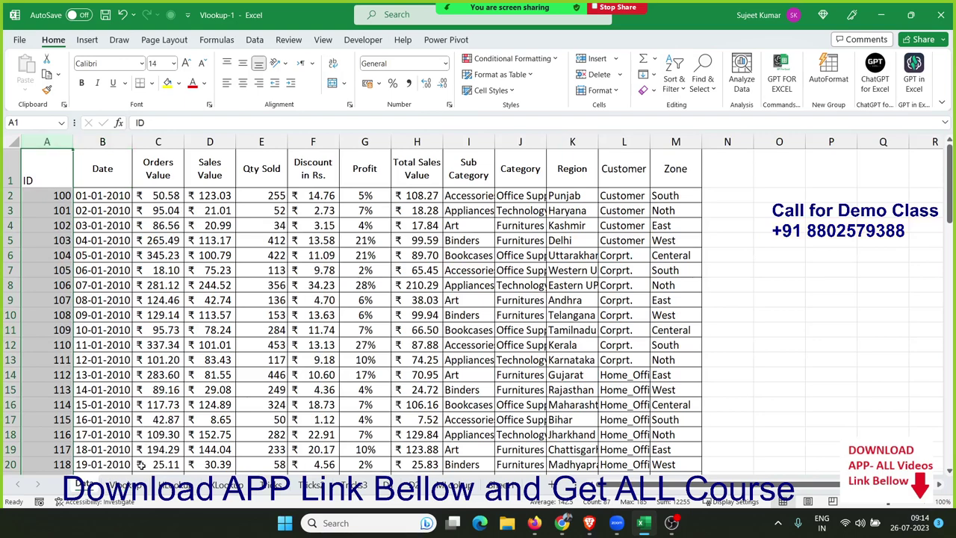
pyautogui.click(140, 487)
# Step: Auto-fit column K to show Uttarakhand and count the Data columns from ID to Customer
pyautogui.click(676, 187)
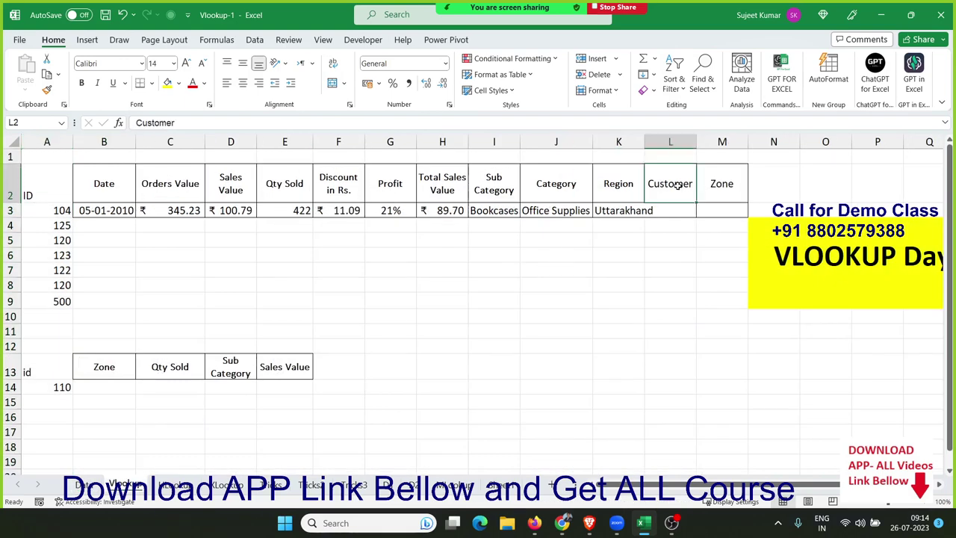
pyautogui.doubleClick(644, 142)
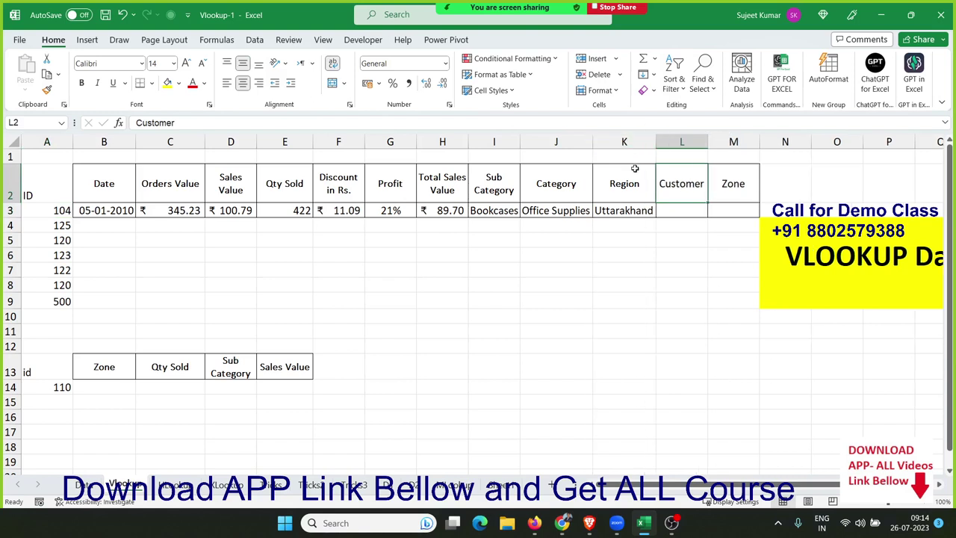
pyautogui.click(677, 214)
pyautogui.click(84, 485)
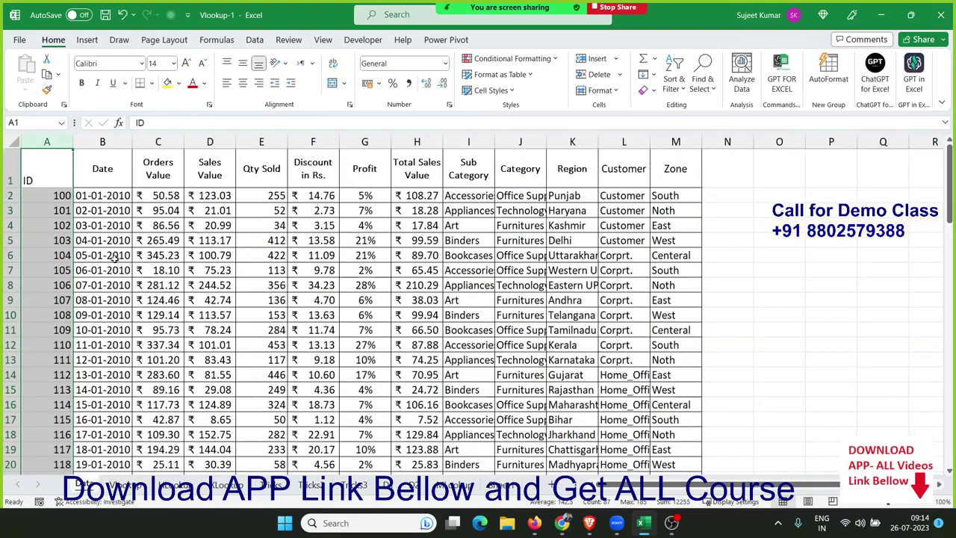
pyautogui.click(65, 170)
pyautogui.moveTo(65, 170); pyautogui.dragTo(601, 165)
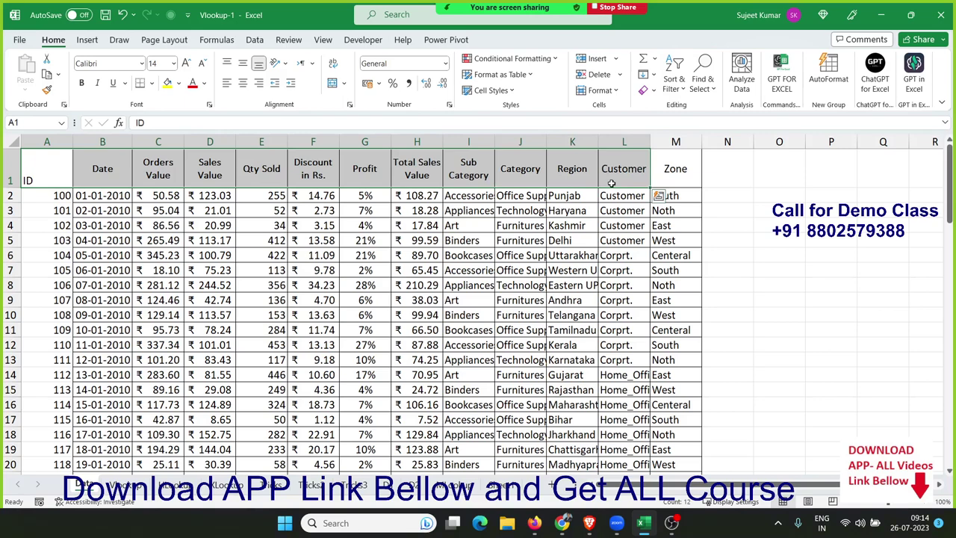
# Step: Enter =VLOOKUP(A3,Data!A:M,12,0) in L3 so Customer returns Corprt
pyautogui.click(127, 485)
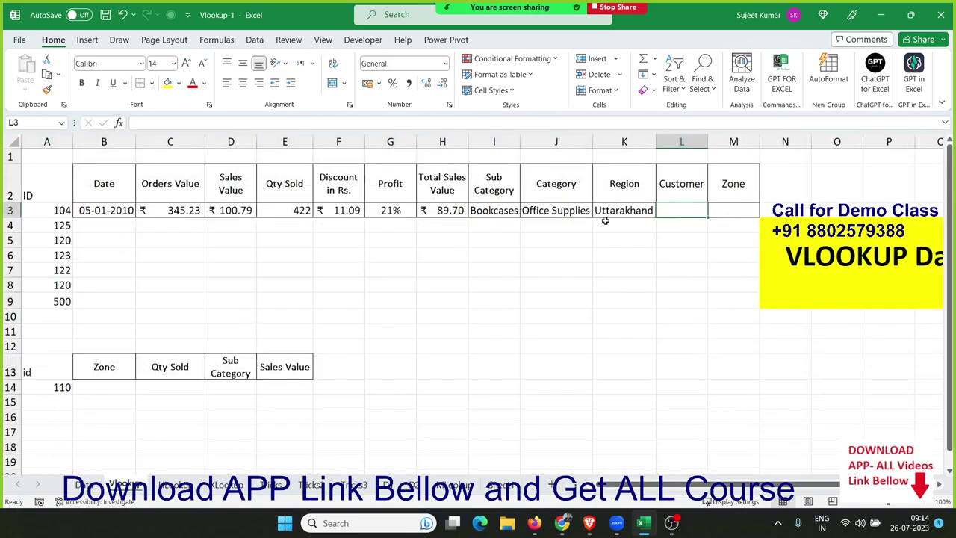
pyautogui.write('=VL')
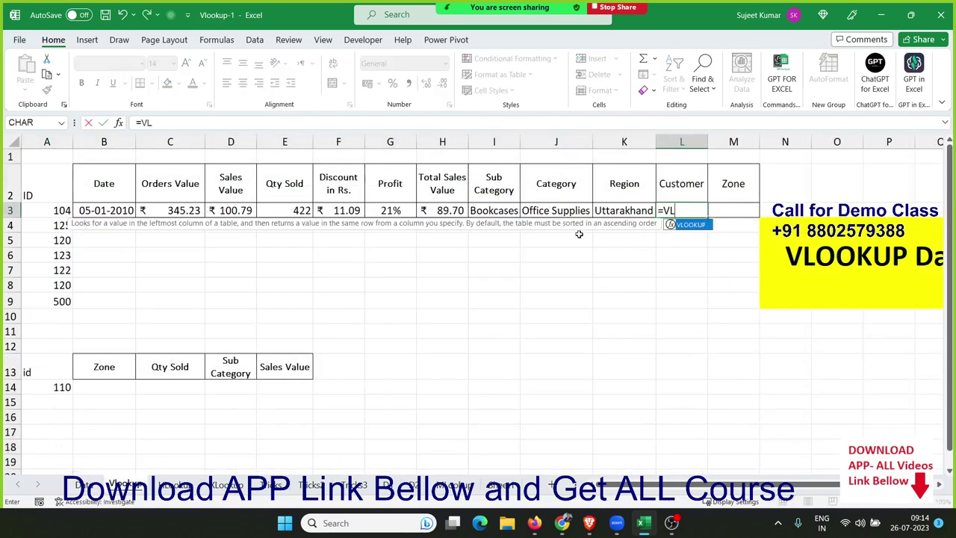
pyautogui.press('Tab')
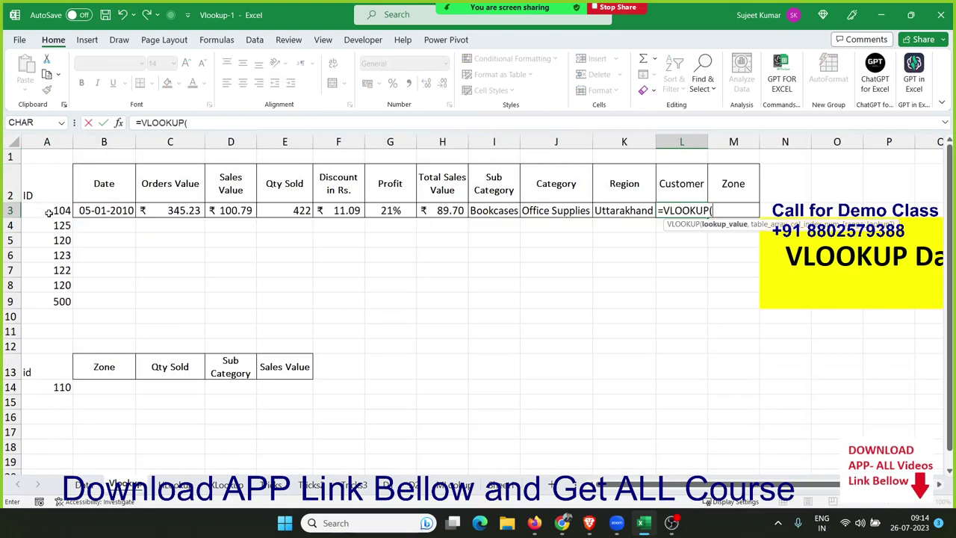
pyautogui.click(48, 214)
pyautogui.write(',')
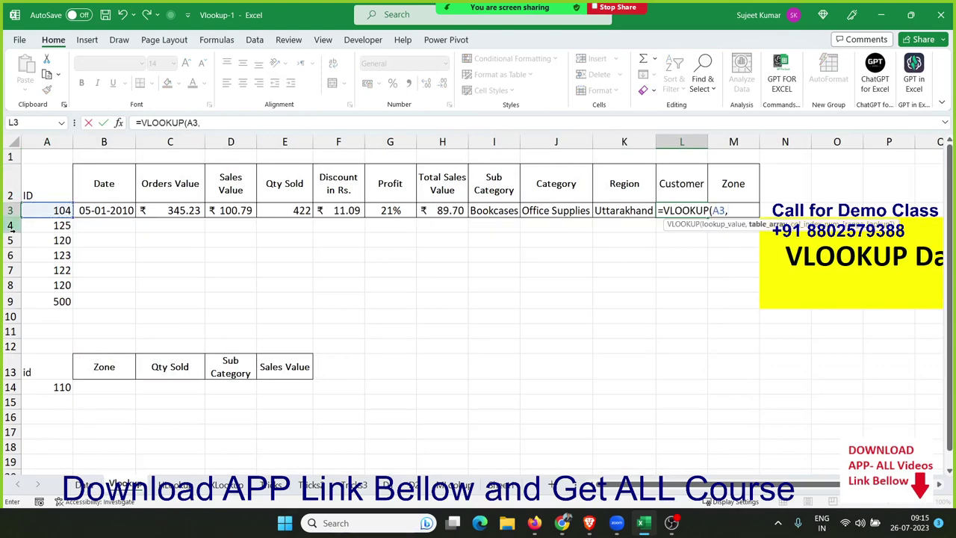
pyautogui.click(85, 484)
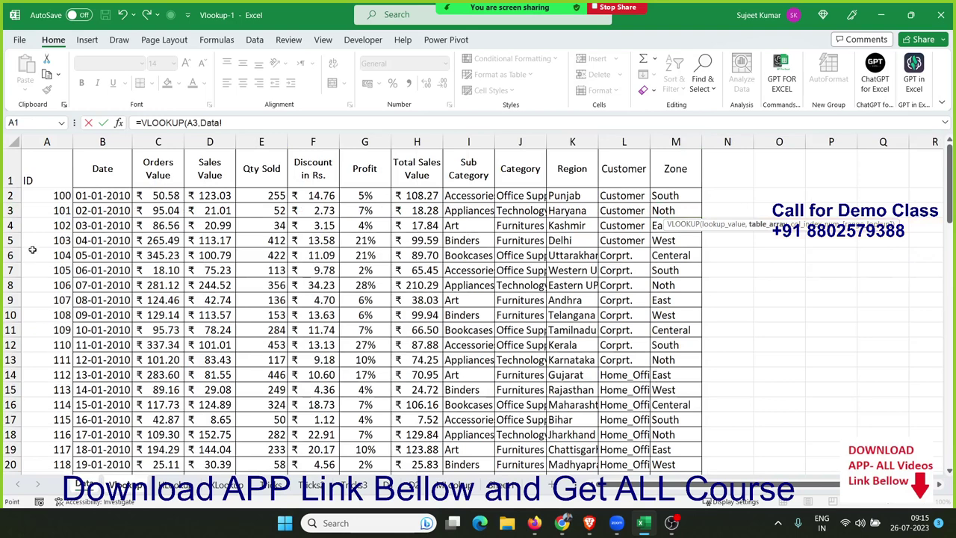
pyautogui.moveTo(47, 142); pyautogui.dragTo(624, 155)
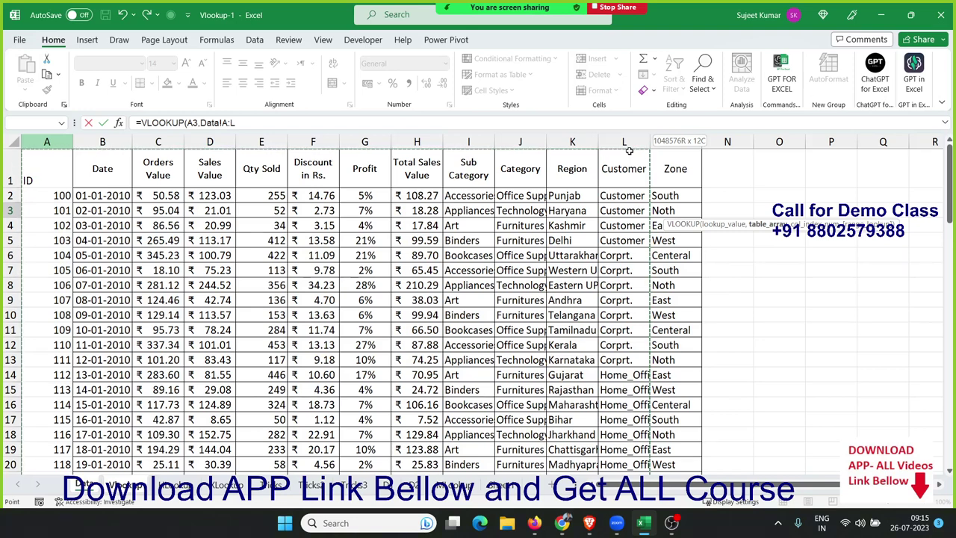
pyautogui.moveTo(649, 147); pyautogui.dragTo(676, 147)
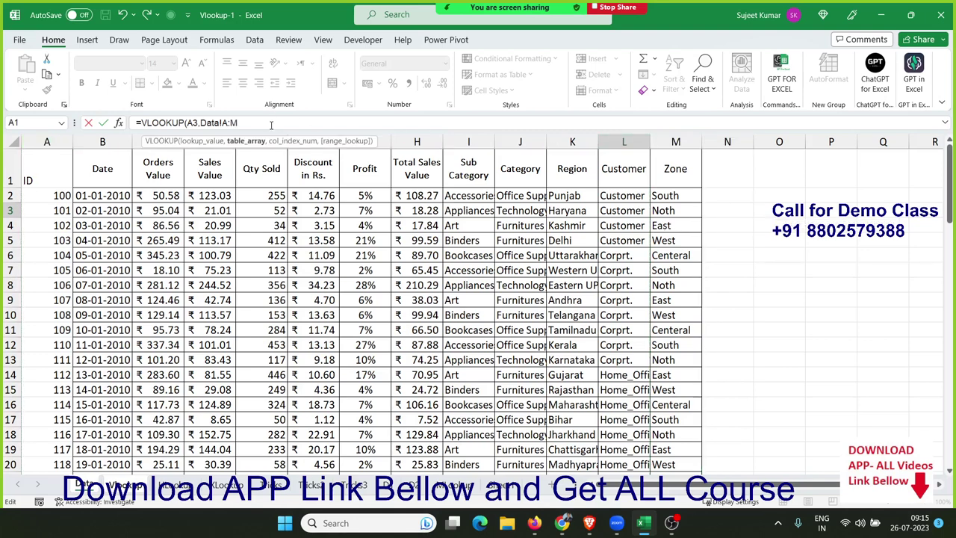
pyautogui.write(',12')
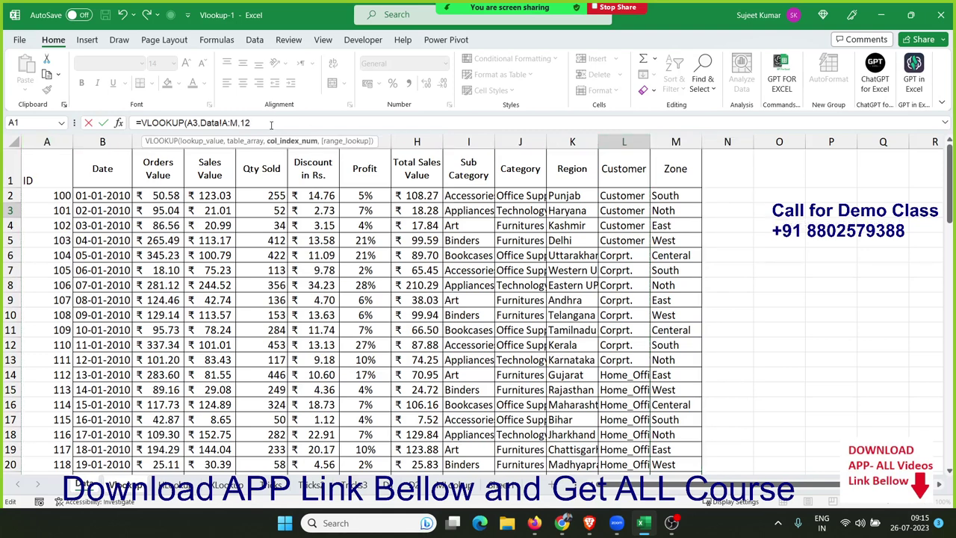
pyautogui.write(',')
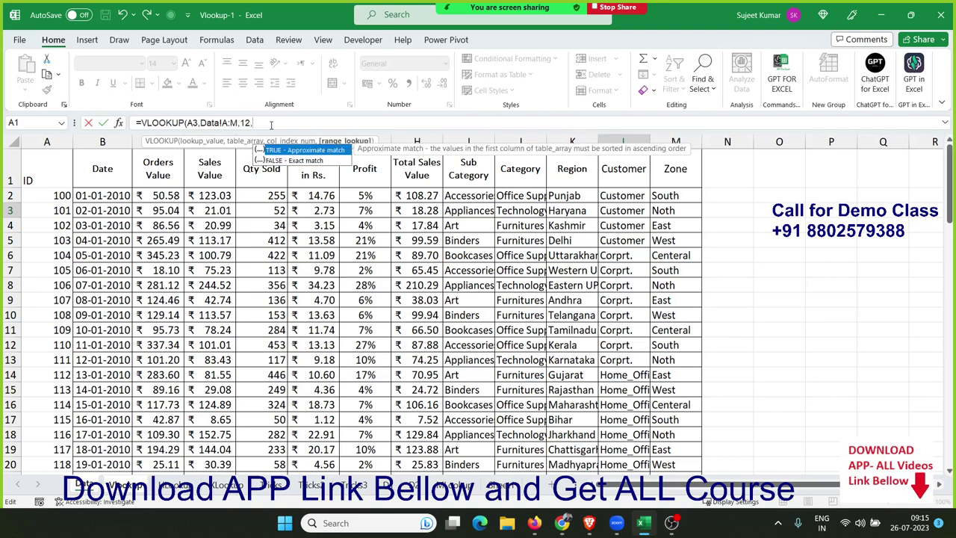
pyautogui.write('0')
pyautogui.write(')')
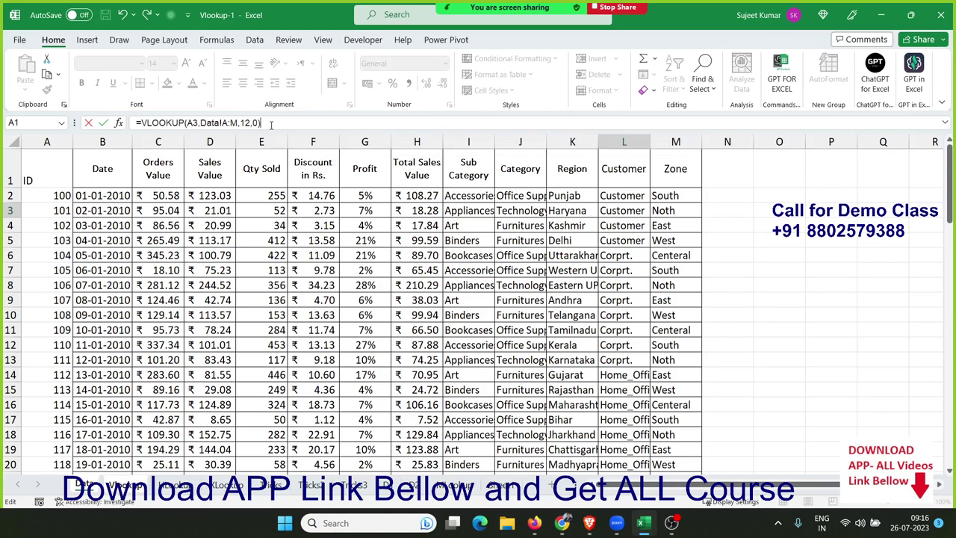
pyautogui.press('Return')
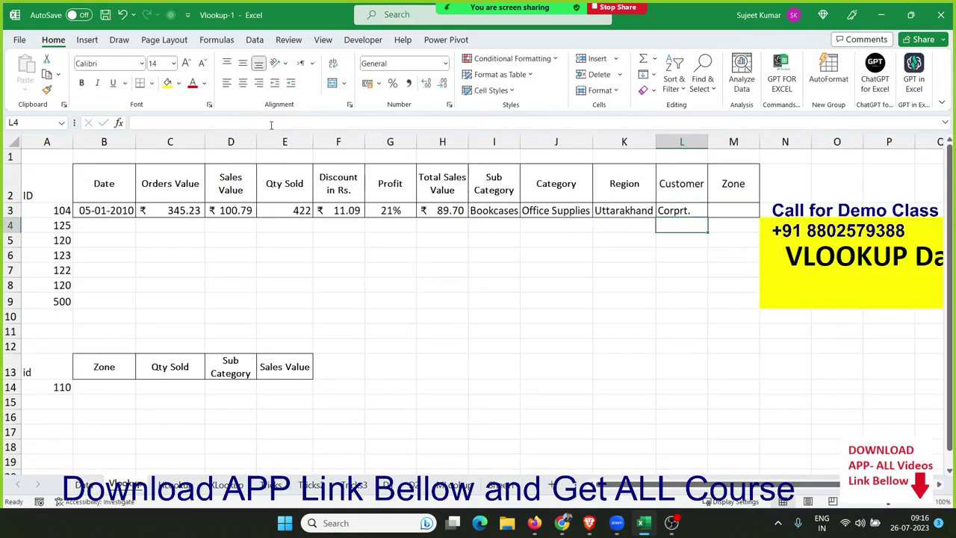
pyautogui.press('Up')
pyautogui.press('Right')
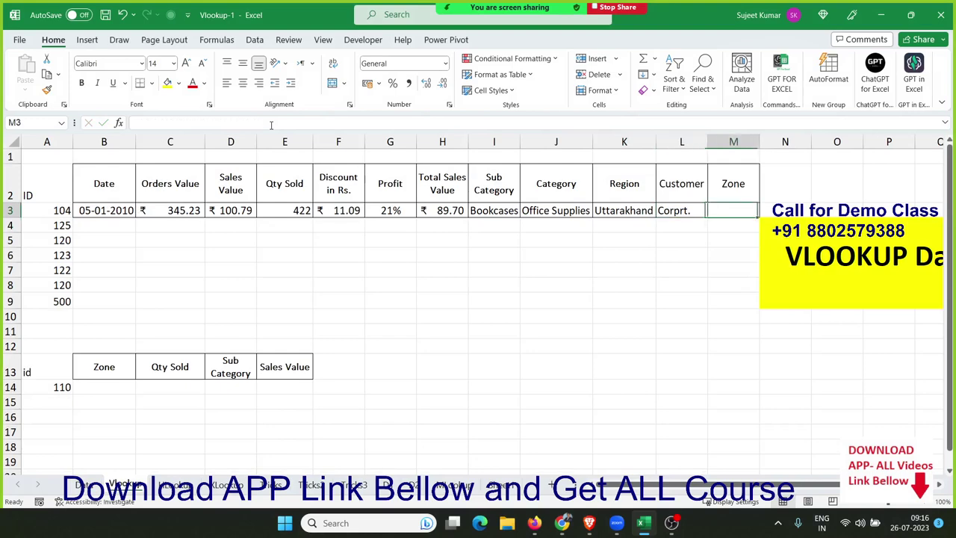
pyautogui.press('Up')
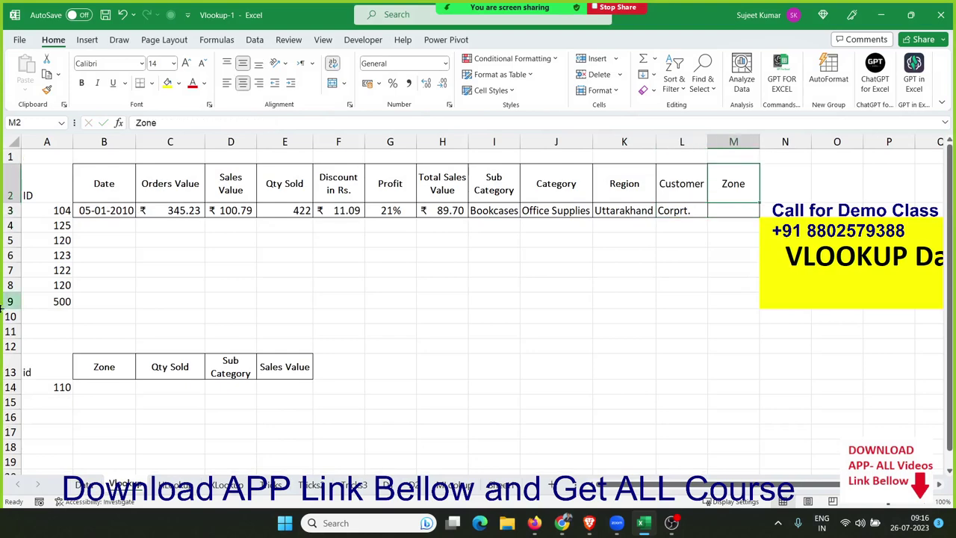
# Step: Check the Data sheet's header row to locate the Zone column
pyautogui.click(84, 485)
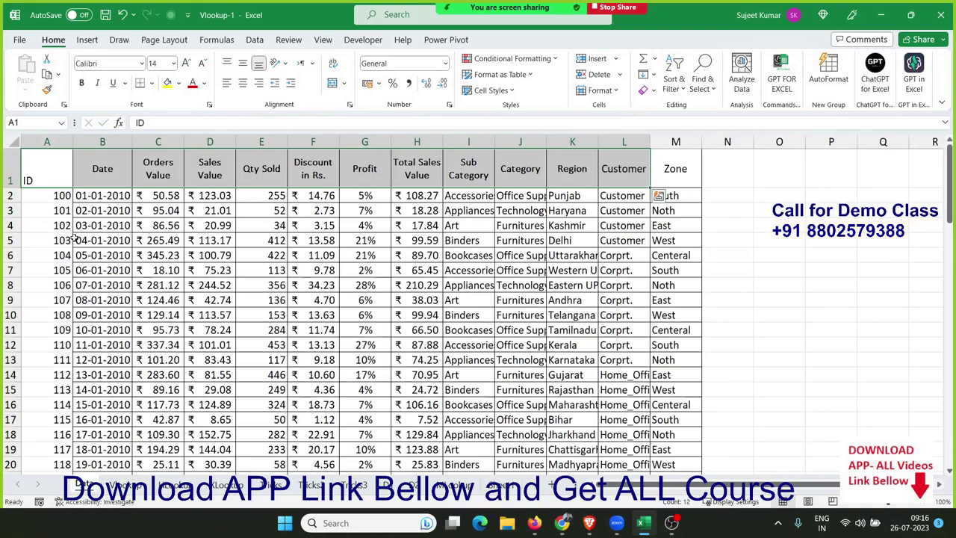
pyautogui.moveTo(46, 174); pyautogui.dragTo(655, 173)
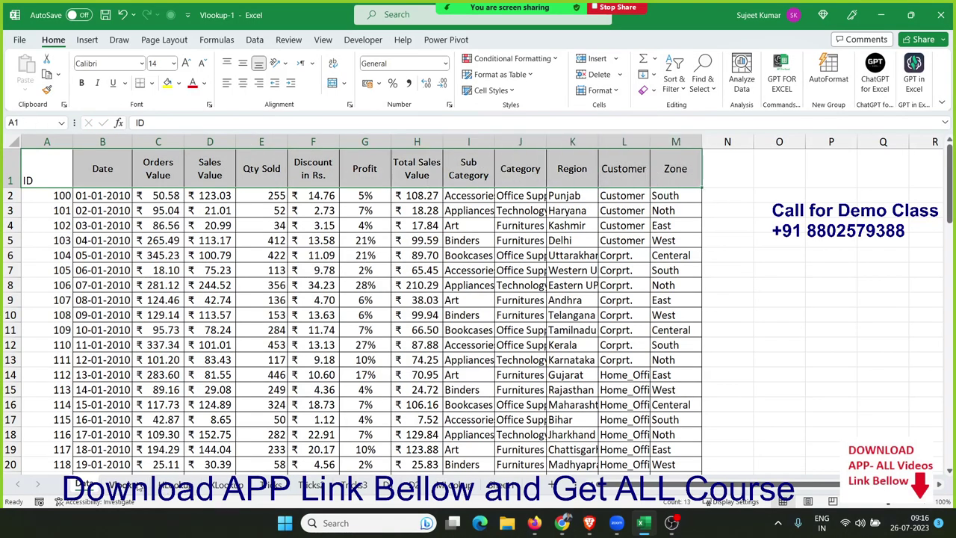
pyautogui.click(139, 486)
# Step: Enter =VLOOKUP(A3,Data!A:M,13,0) in M3 so Zone returns Centeral
pyautogui.click(732, 213)
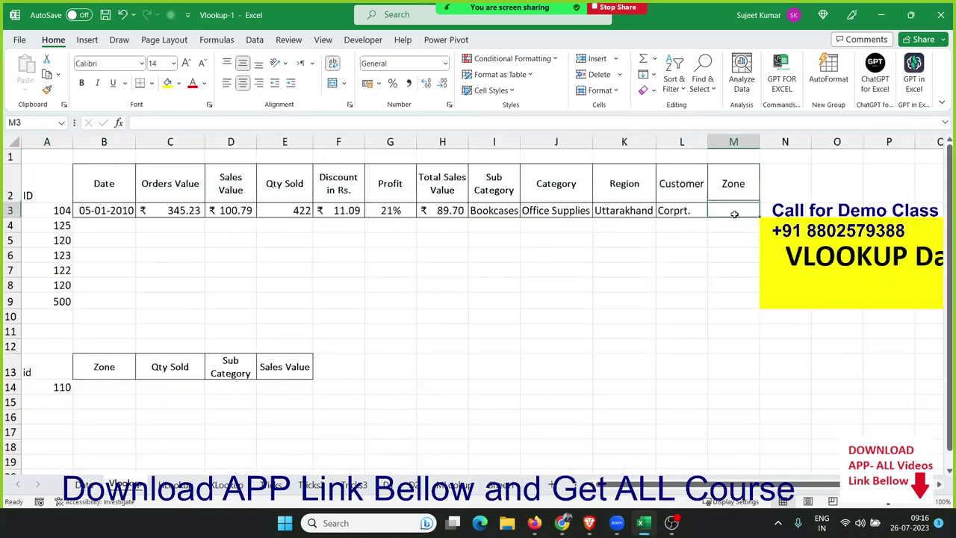
pyautogui.write('=VL')
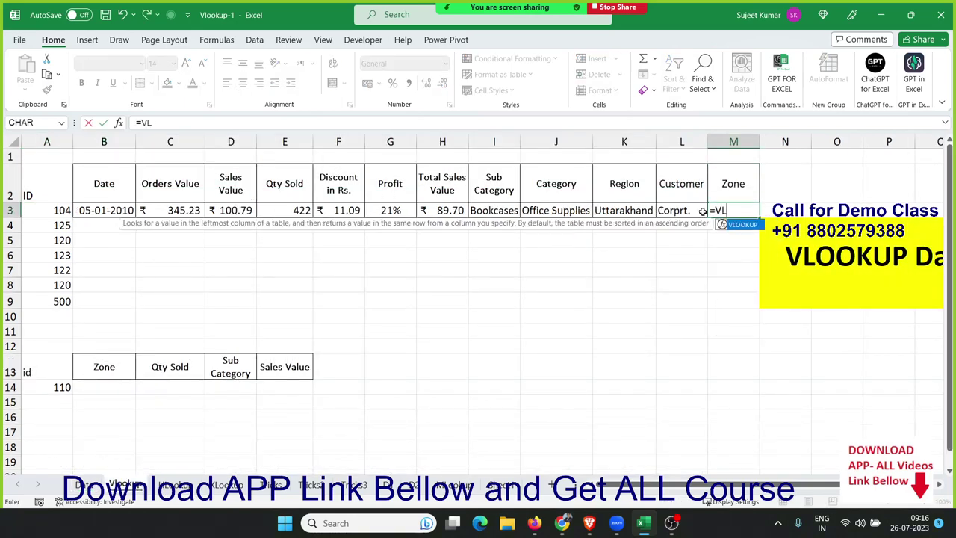
pyautogui.press('Tab')
pyautogui.click(47, 212)
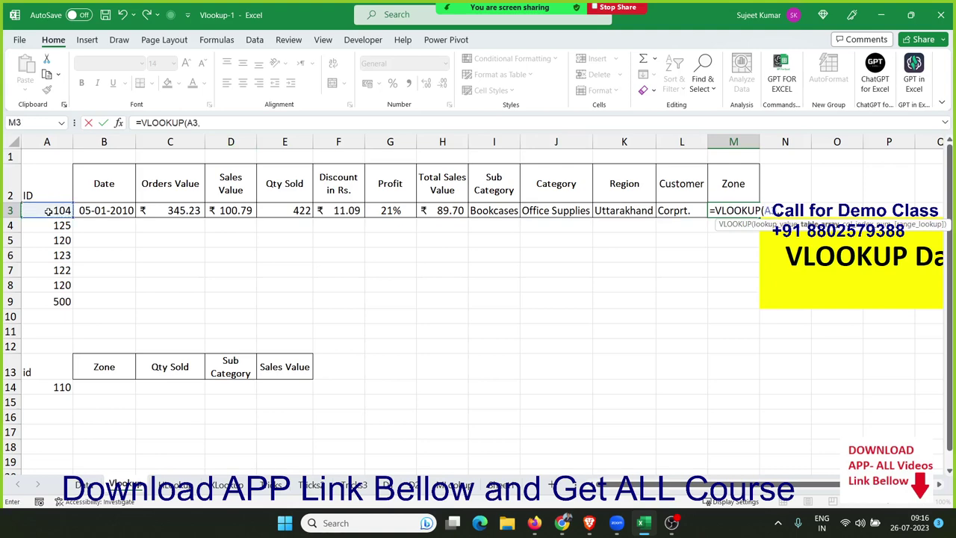
pyautogui.write(',')
pyautogui.click(80, 485)
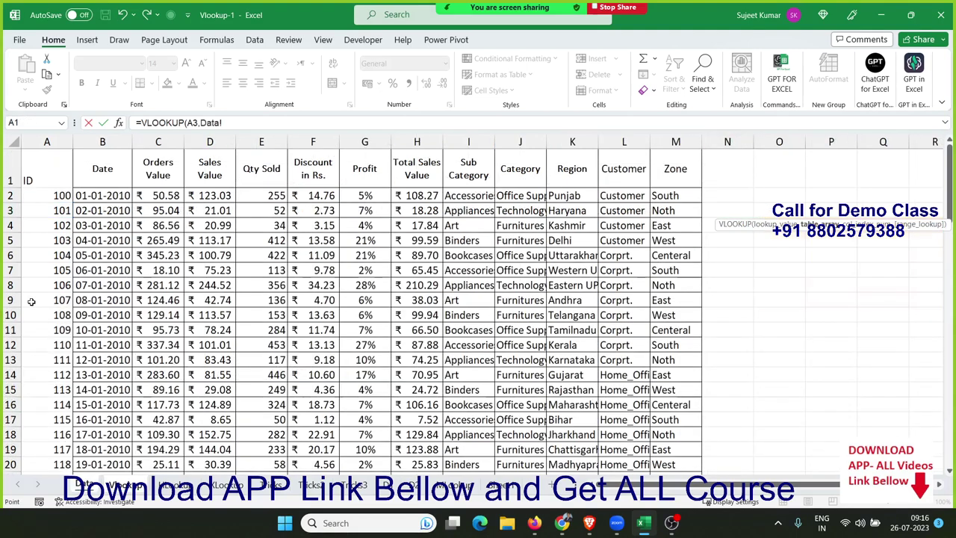
pyautogui.click(47, 142)
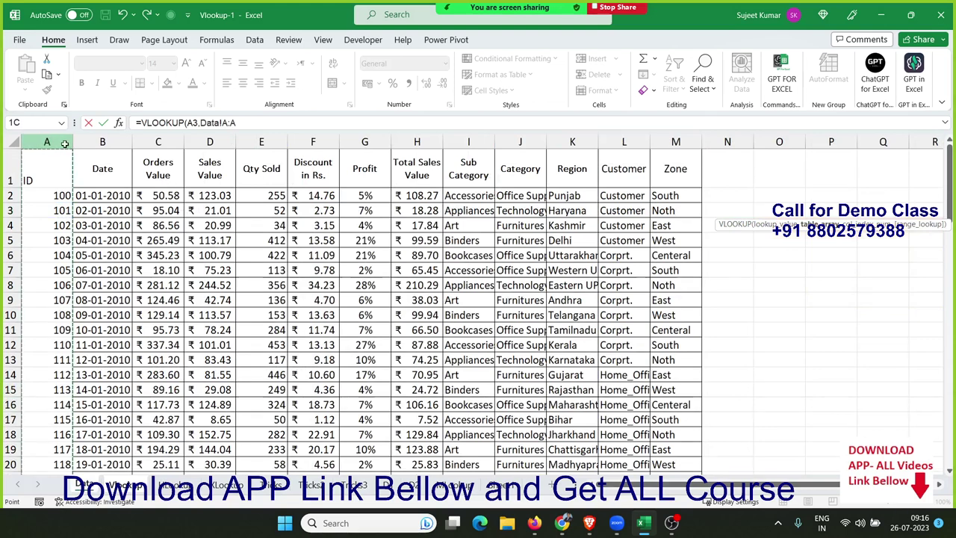
pyautogui.moveTo(73, 153)
pyautogui.mouseDown()
pyautogui.moveTo(499, 179)
pyautogui.moveTo(662, 206)
pyautogui.mouseUp()
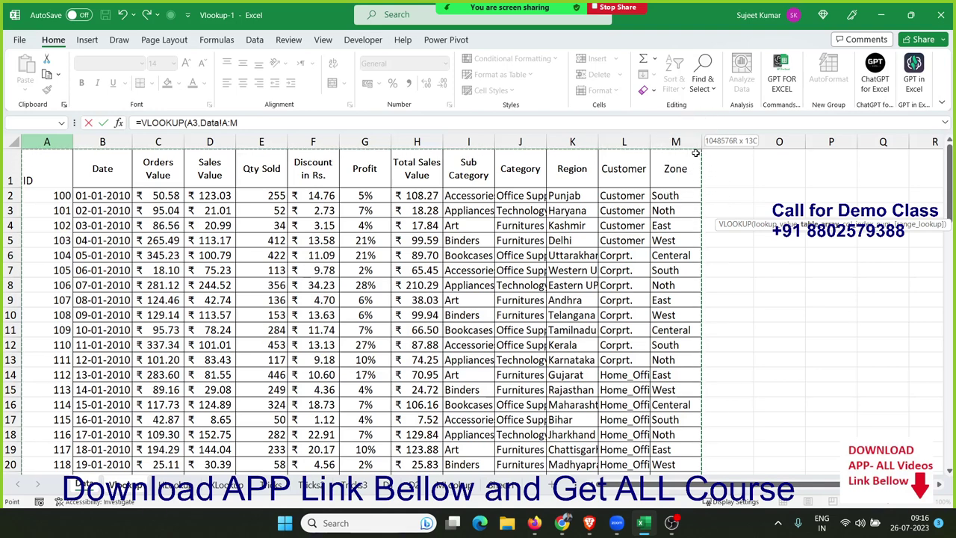
pyautogui.moveTo(696, 152); pyautogui.dragTo(655, 153)
pyautogui.write(',')
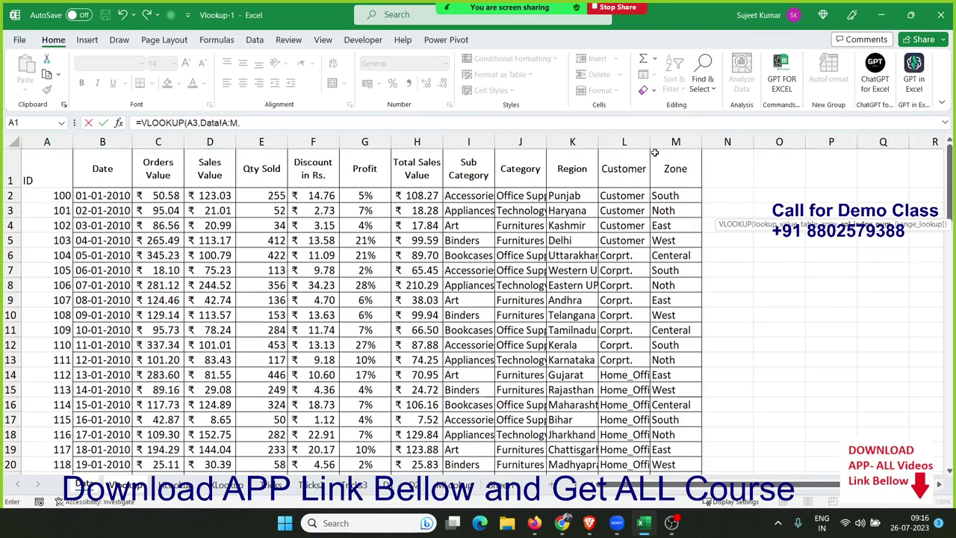
pyautogui.write('13,0')
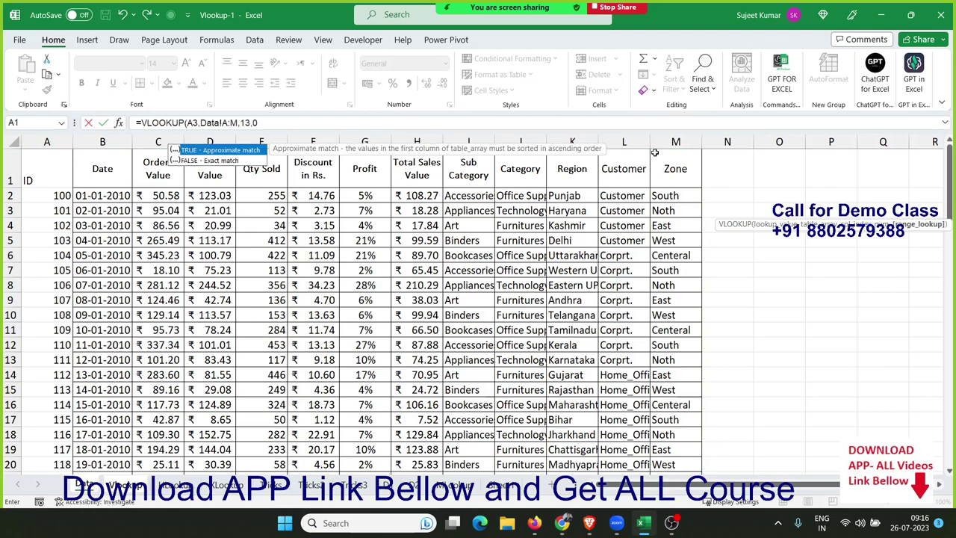
pyautogui.press('Return')
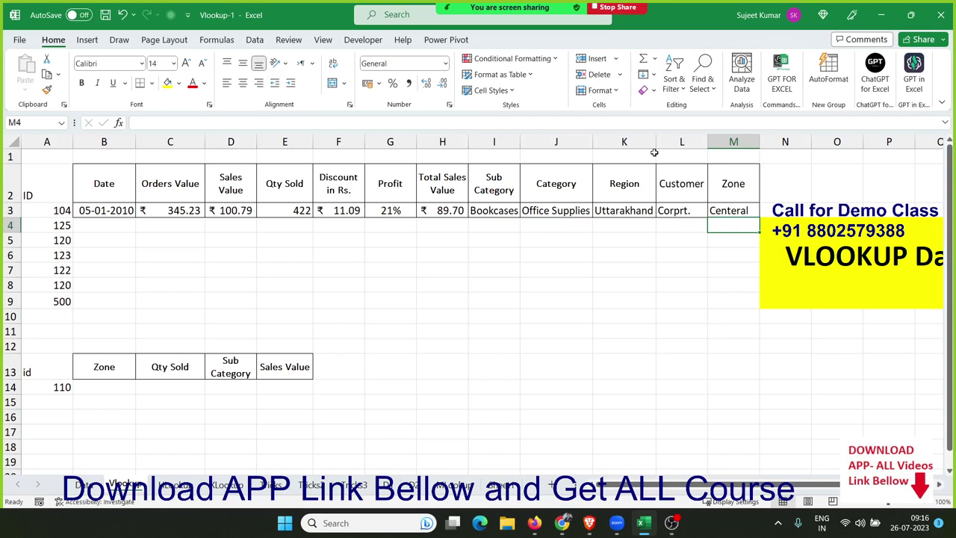
# Step: Copy the row 3 formulas B3:M3 and paste them into rows 4 to 9
pyautogui.press('Up')
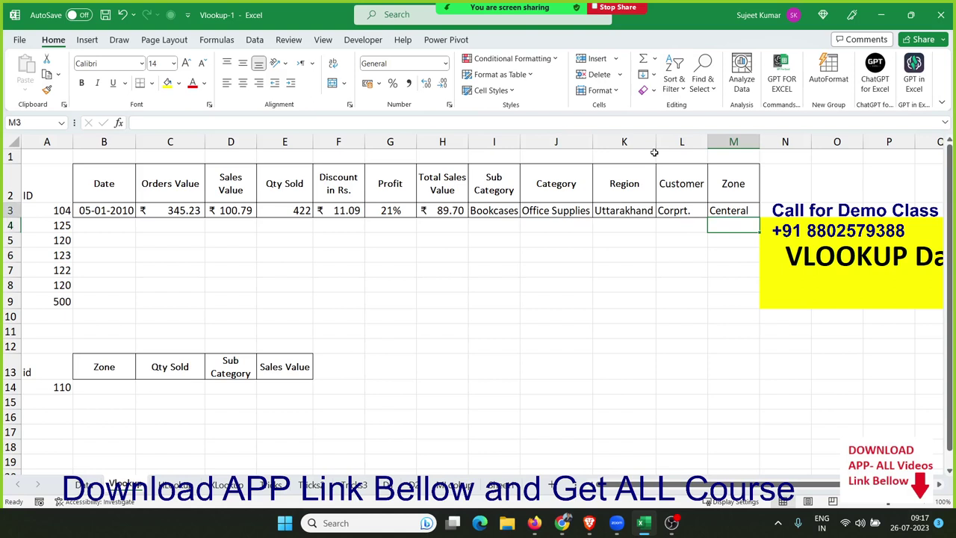
pyautogui.hotkey('ctrl', 'shift', 'Left')
pyautogui.hotkey('shift', 'Right')
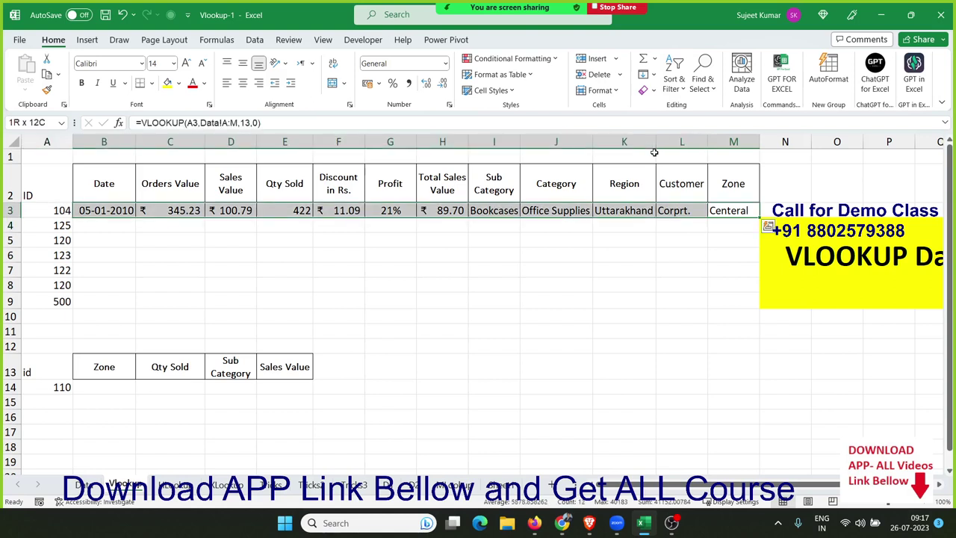
pyautogui.press('Left')
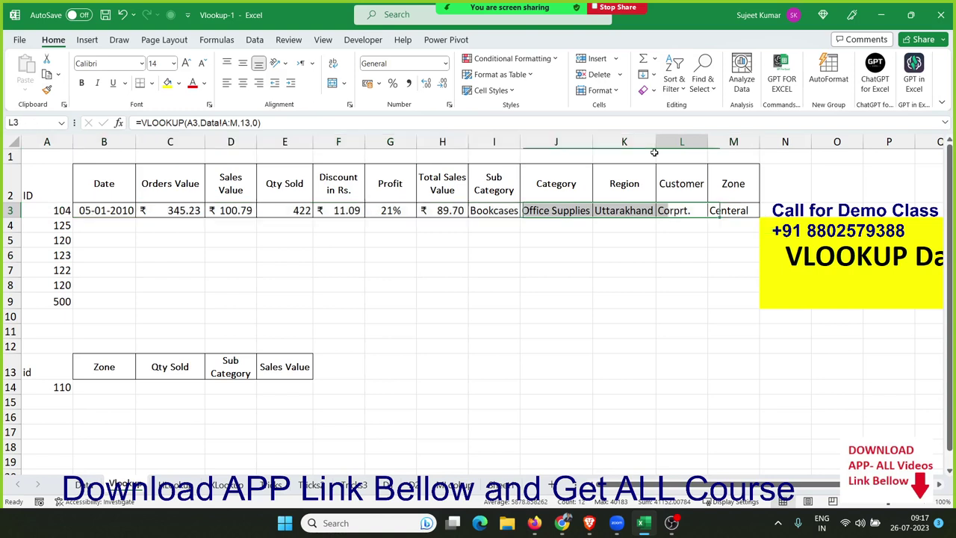
pyautogui.hotkey('ctrl', 'Left')
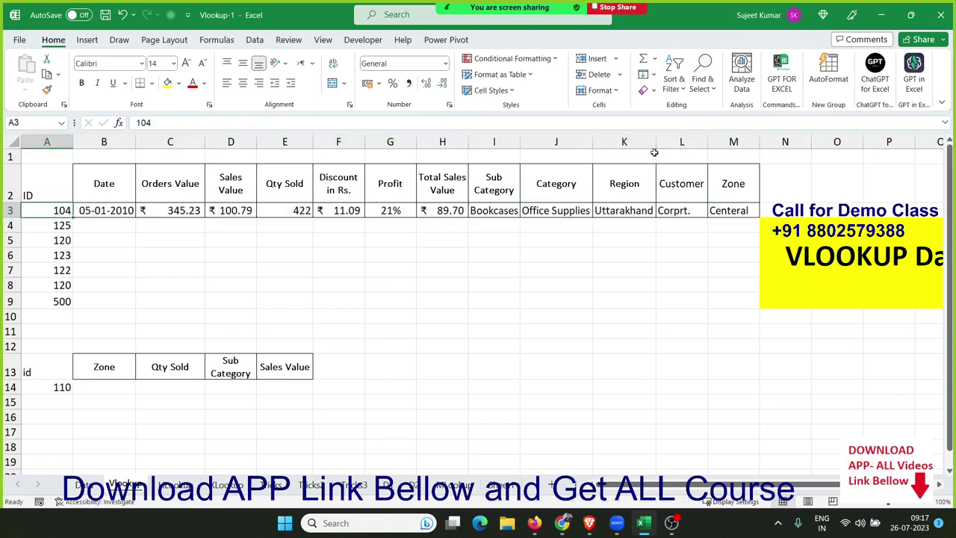
pyautogui.press('Right')
pyautogui.hotkey('ctrl', 'shift', 'Right')
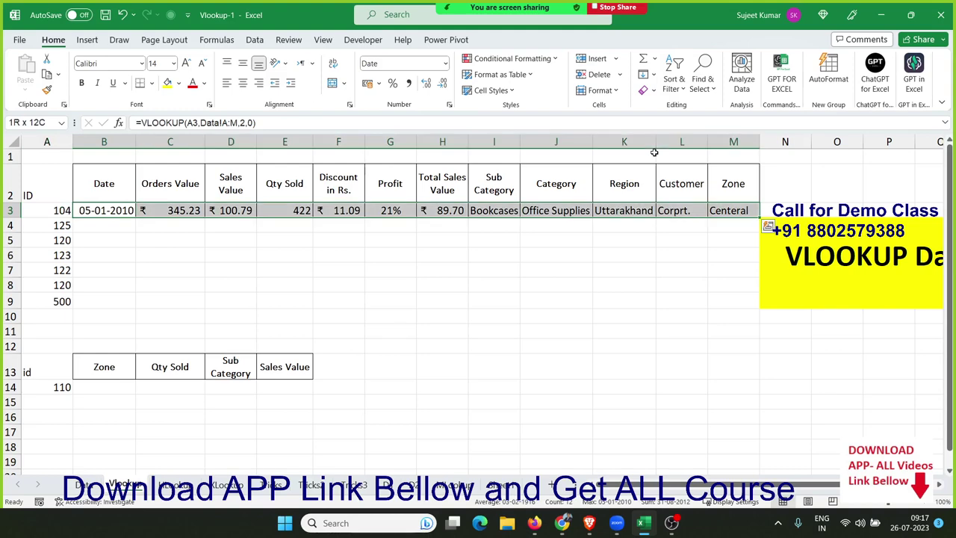
pyautogui.hotkey('ctrl', 'c')
pyautogui.press('Down')
pyautogui.hotkey('shift', 'Down')
pyautogui.hotkey('shift', 'Down')
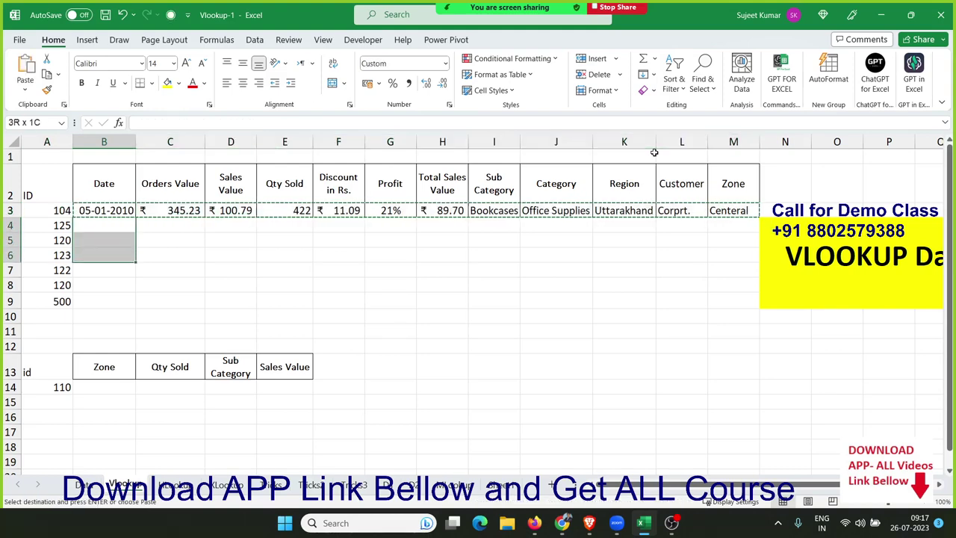
pyautogui.hotkey('shift', 'Down')
pyautogui.hotkey('shift', 'Down')
pyautogui.hotkey('shift', 'Down')
pyautogui.hotkey('shift', 'Up')
pyautogui.hotkey('ctrl', 'v')
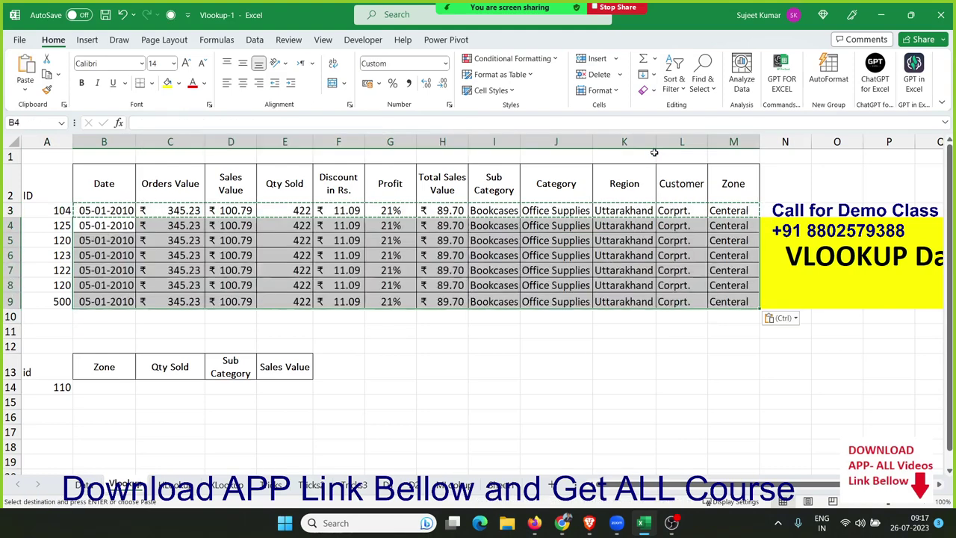
# Step: Recommit B3's formula and select row 9's #N/A results for ID 500
pyautogui.press('F2')
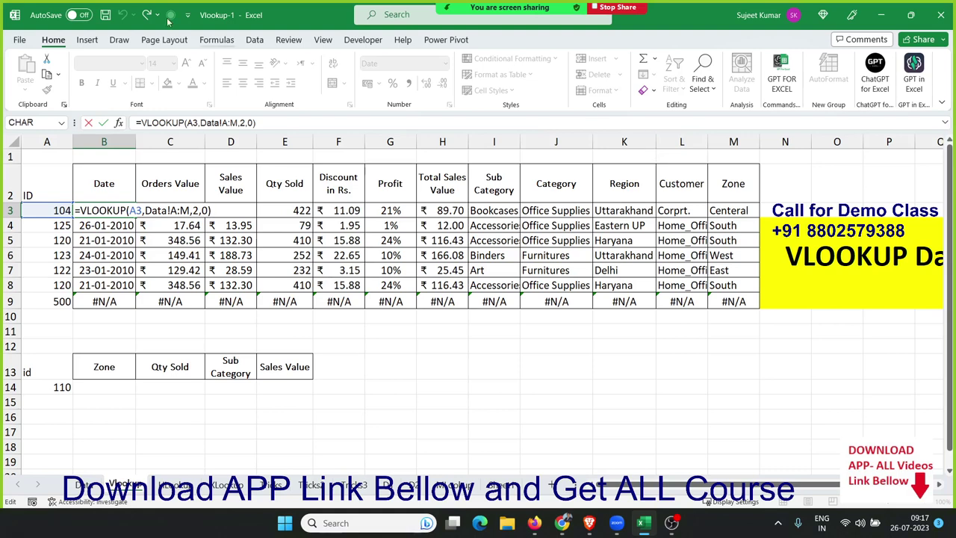
pyautogui.moveTo(180, 209); pyautogui.dragTo(190, 210)
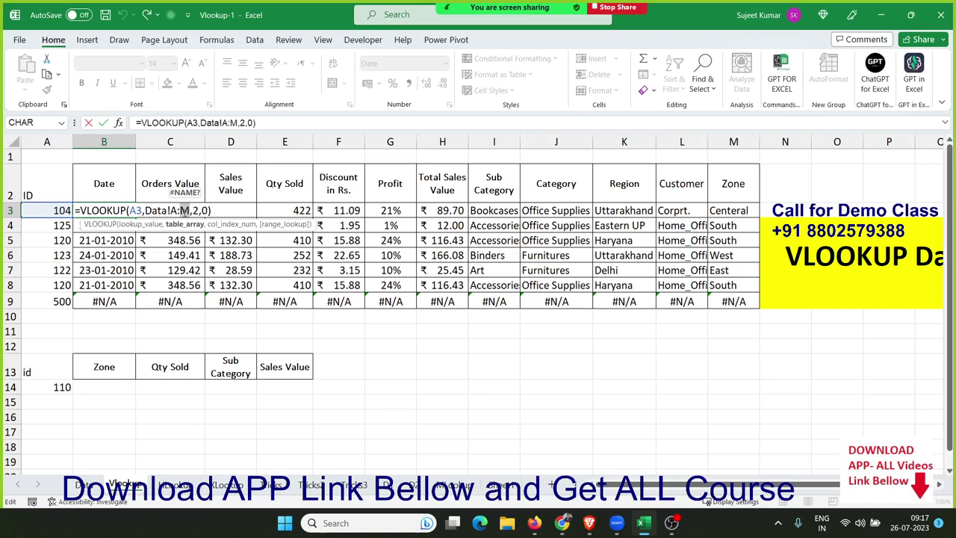
pyautogui.hotkey('ctrl', 'Return')
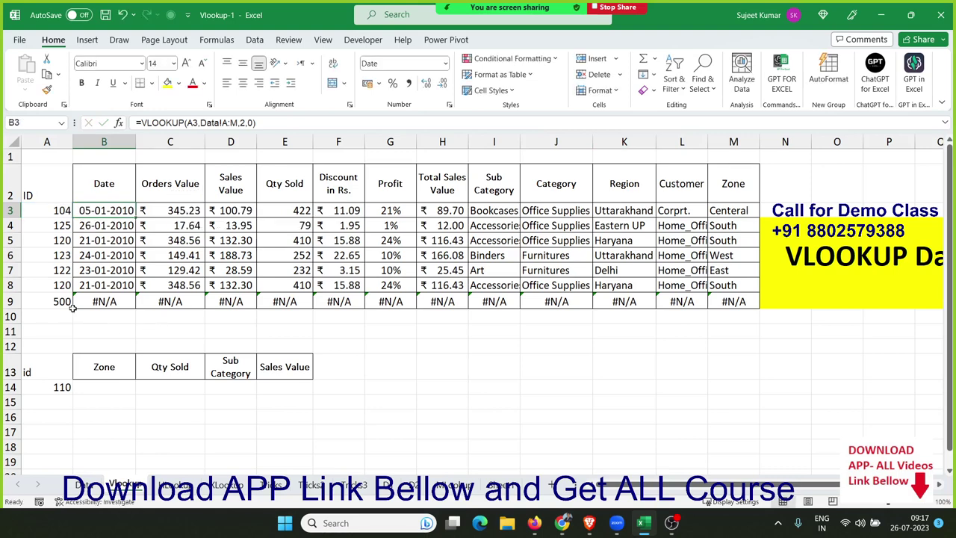
pyautogui.moveTo(72, 308); pyautogui.dragTo(653, 322)
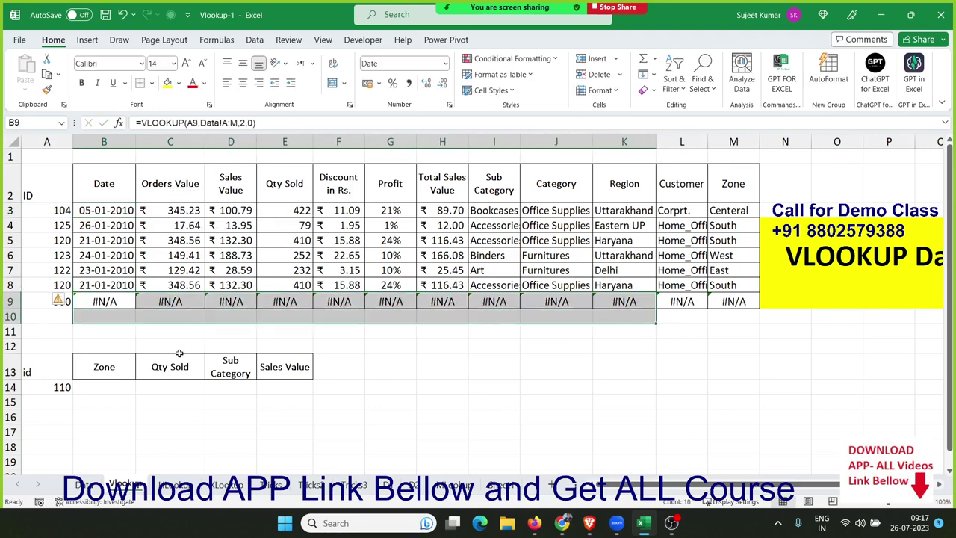
# Step: Copy the table A2:M8 with headers, leaving out the #N/A row for ID 500
pyautogui.click(66, 343)
pyautogui.click(86, 485)
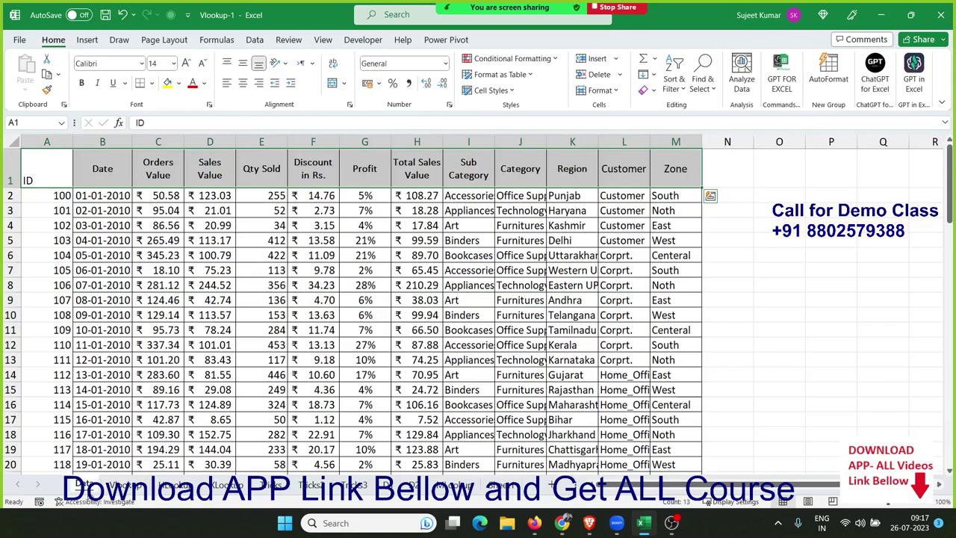
pyautogui.click(120, 486)
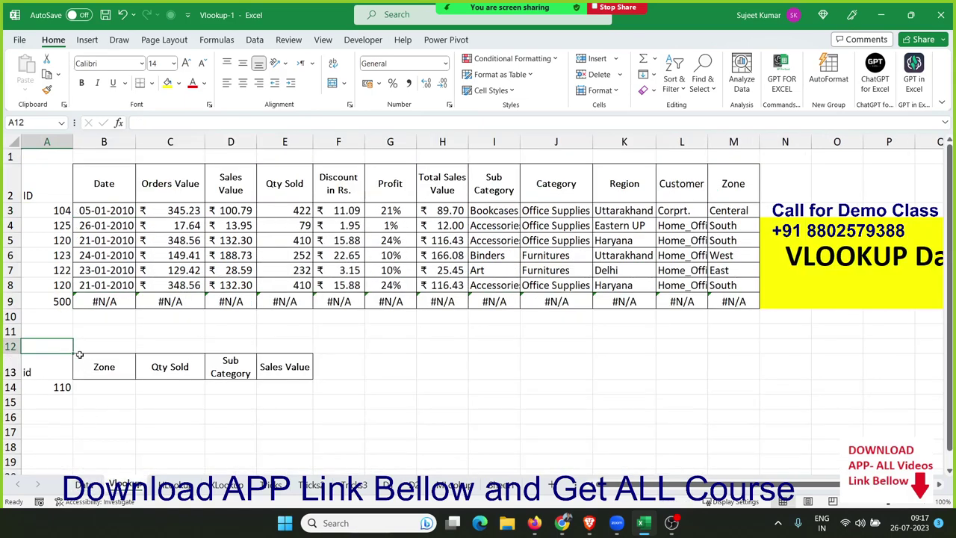
pyautogui.moveTo(103, 302); pyautogui.dragTo(715, 301)
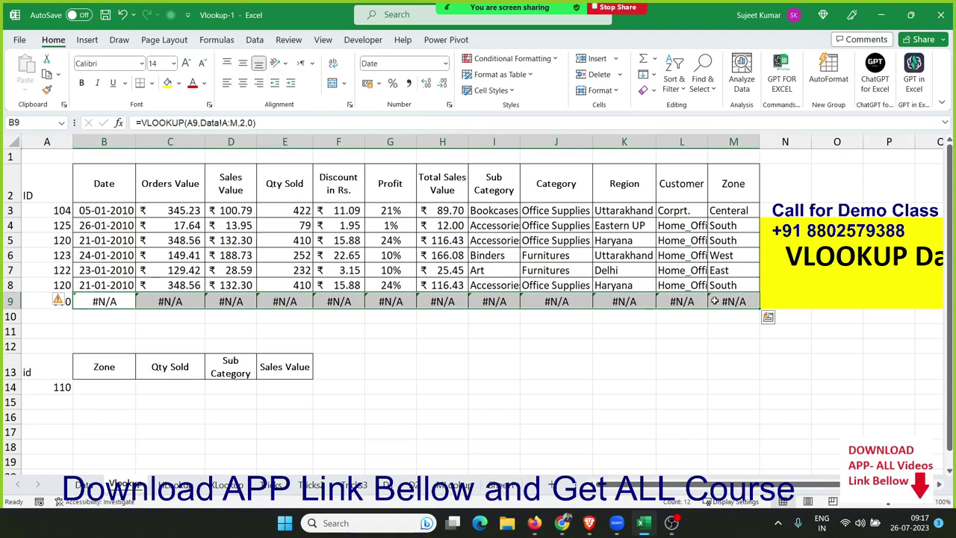
pyautogui.click(108, 319)
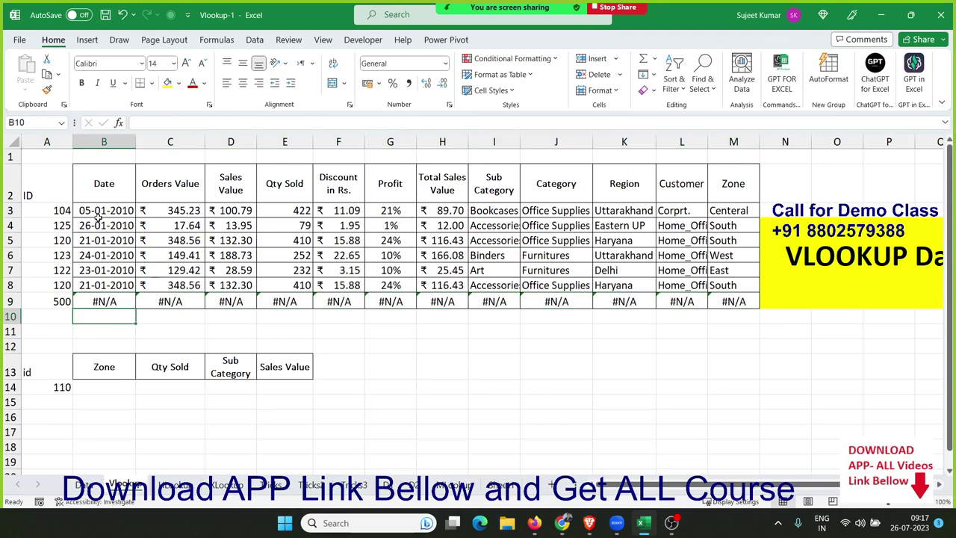
pyautogui.moveTo(97, 215)
pyautogui.mouseDown()
pyautogui.moveTo(715, 312)
pyautogui.moveTo(716, 301)
pyautogui.mouseUp()
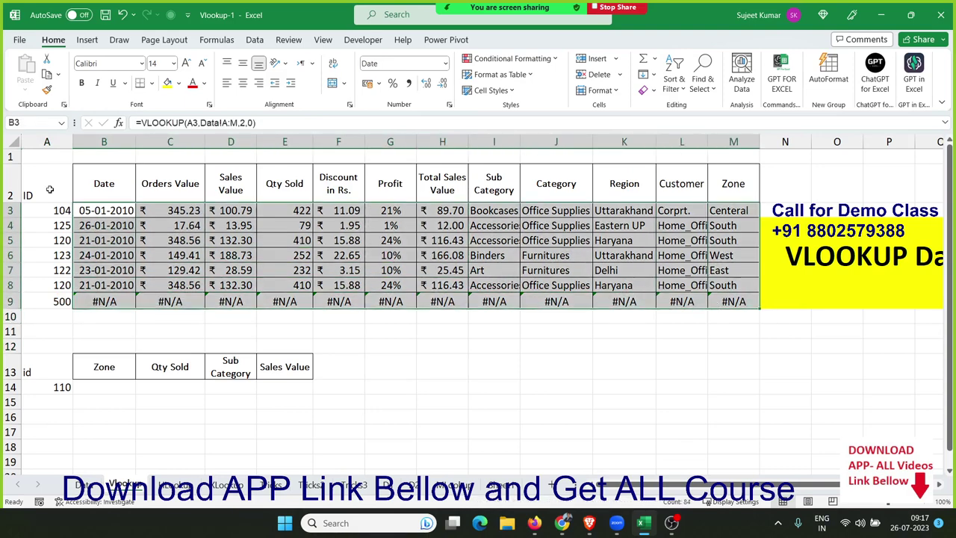
pyautogui.moveTo(49, 189)
pyautogui.mouseDown()
pyautogui.moveTo(716, 274)
pyautogui.moveTo(716, 285)
pyautogui.mouseUp()
pyautogui.hotkey('ctrl', 'c')
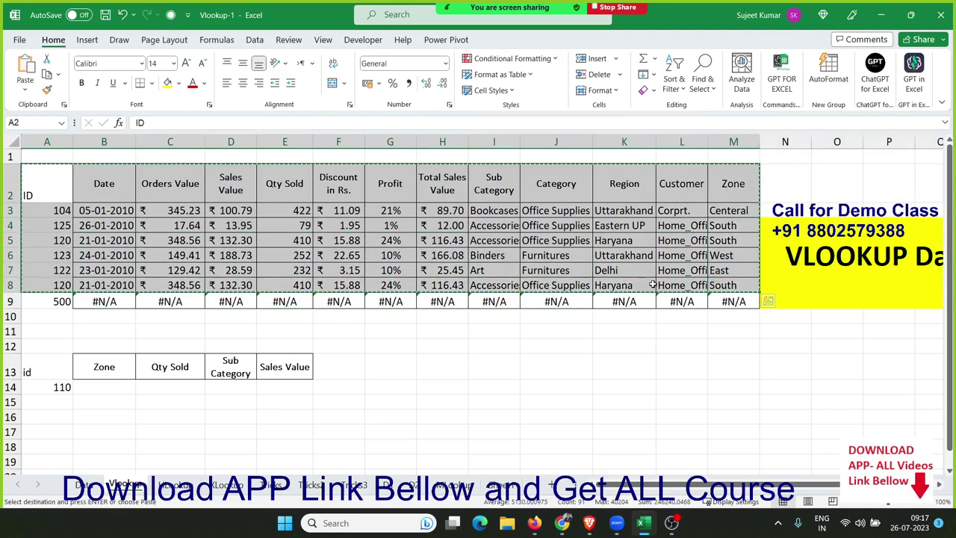
pyautogui.press('super')
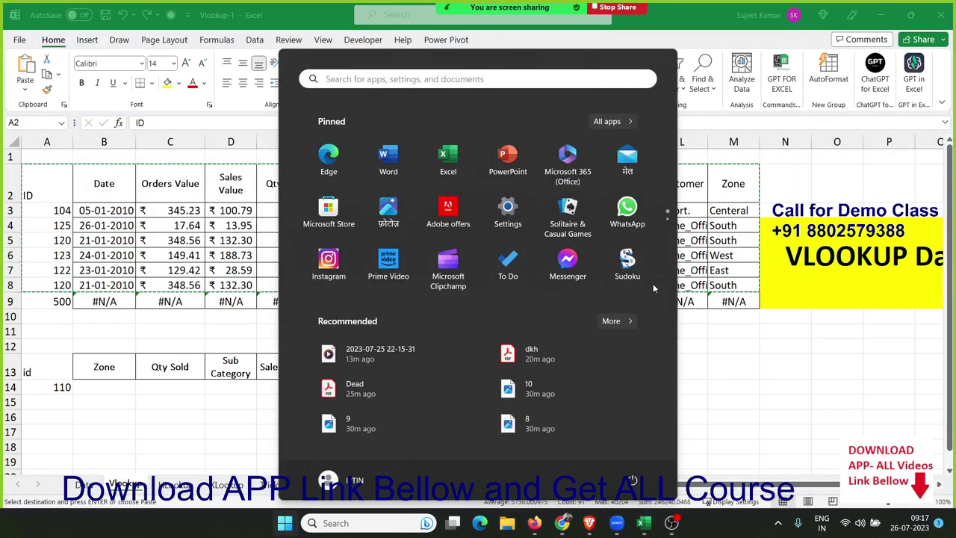
pyautogui.press('super')
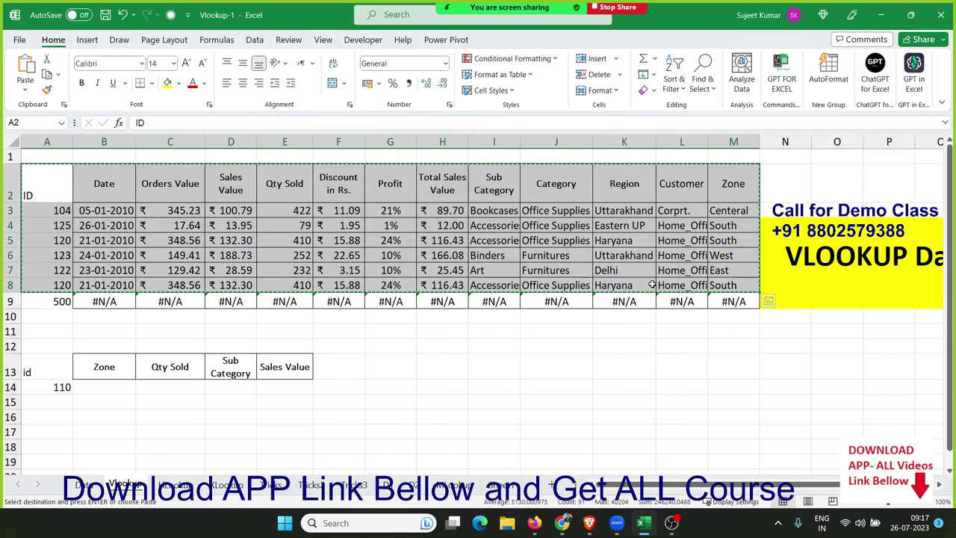
# Step: Select B4:M9 and delete its results, keeping only row 3's lookup formulas
pyautogui.press('Escape')
pyautogui.press('Down')
pyautogui.press('Down')
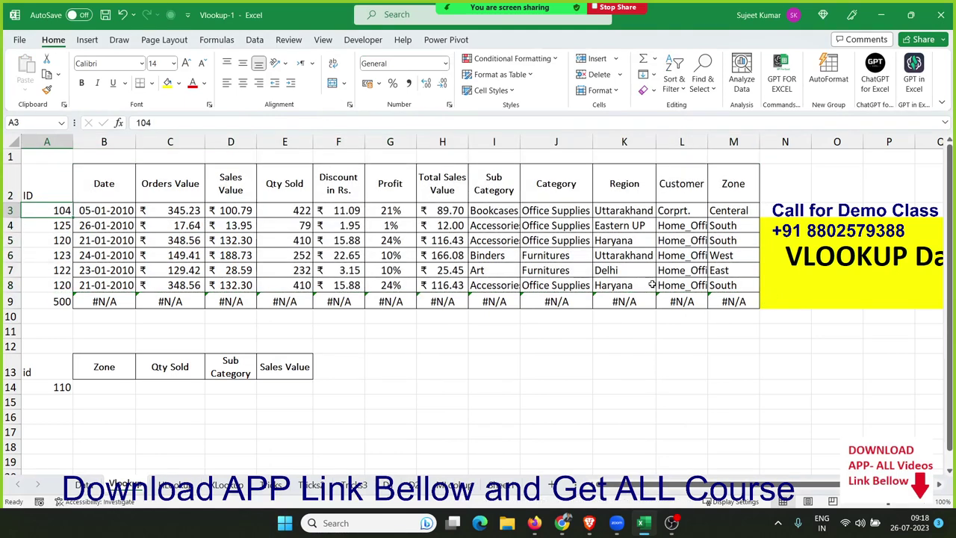
pyautogui.press('Right')
pyautogui.hotkey('ctrl', 'shift', 'Right')
pyautogui.hotkey('shift', 'Down')
pyautogui.hotkey('shift', 'Down')
pyautogui.hotkey('shift', 'Down')
pyautogui.press('Left')
pyautogui.press('Right')
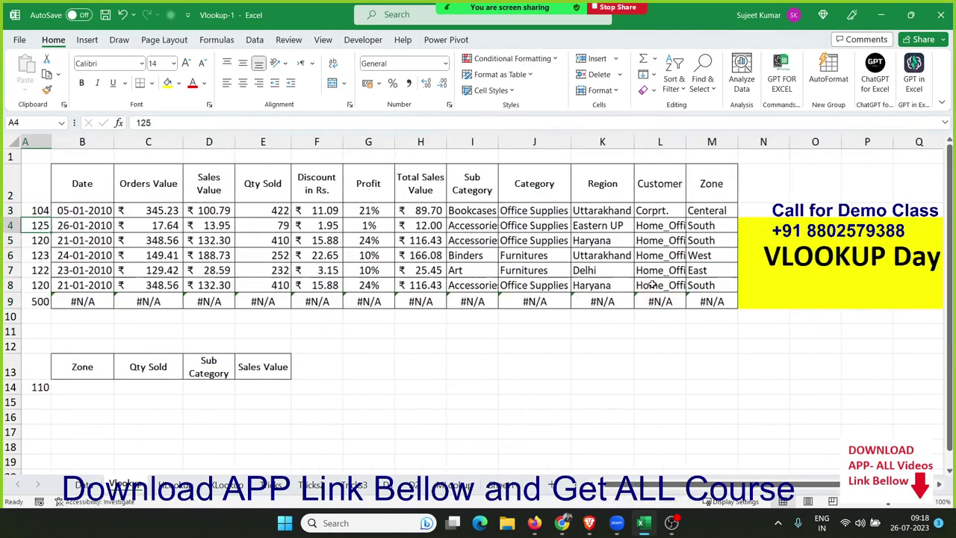
pyautogui.hotkey('shift', 'Right')
pyautogui.hotkey('shift', 'Right')
pyautogui.hotkey('shift', 'Right')
pyautogui.hotkey('shift', 'Right')
pyautogui.hotkey('shift', 'Right')
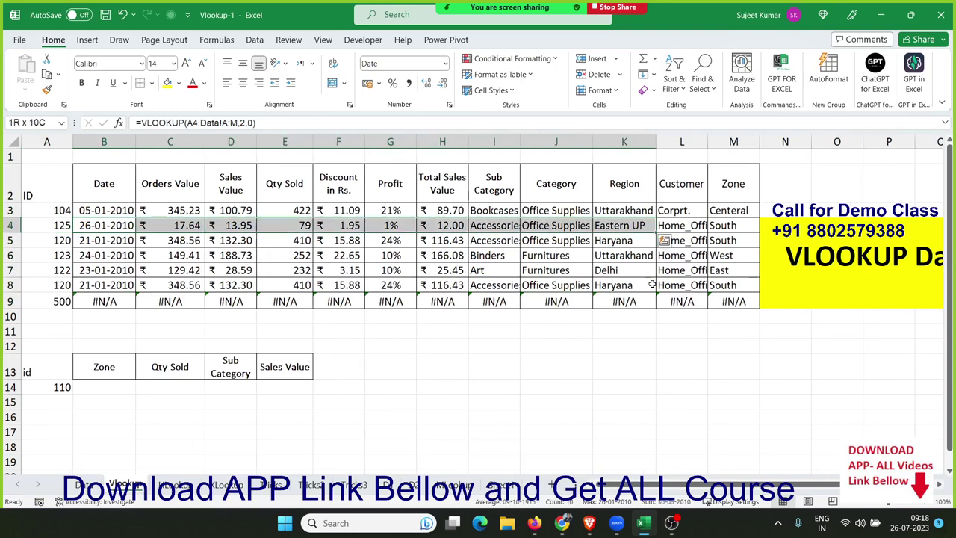
pyautogui.hotkey('shift', 'Right')
pyautogui.hotkey('shift', 'Right')
pyautogui.hotkey('shift', 'Down')
pyautogui.hotkey('shift', 'Down')
pyautogui.hotkey('shift', 'Down')
pyautogui.hotkey('shift', 'Down')
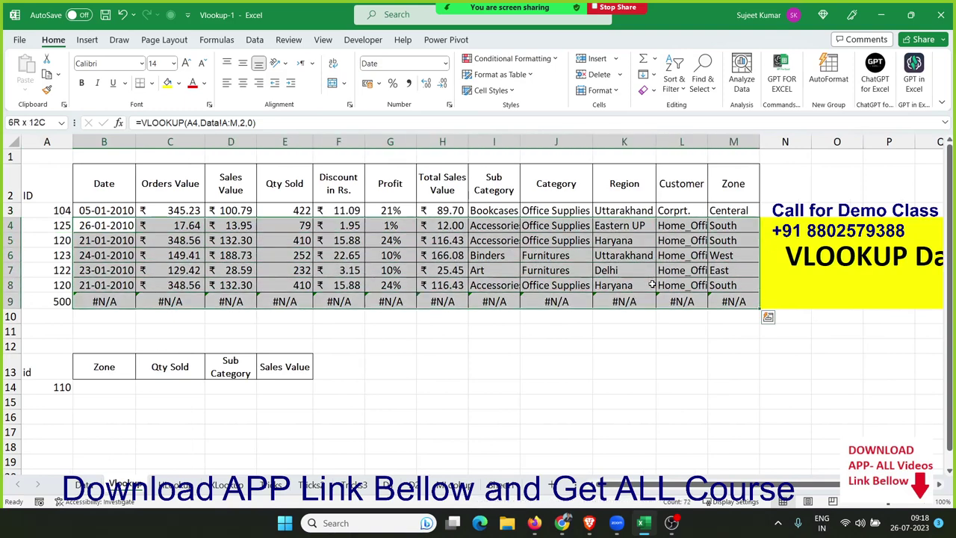
pyautogui.press('Delete')
pyautogui.press('Up')
pyautogui.press('Right')
pyautogui.press('Right')
pyautogui.press('Right')
pyautogui.press('Right')
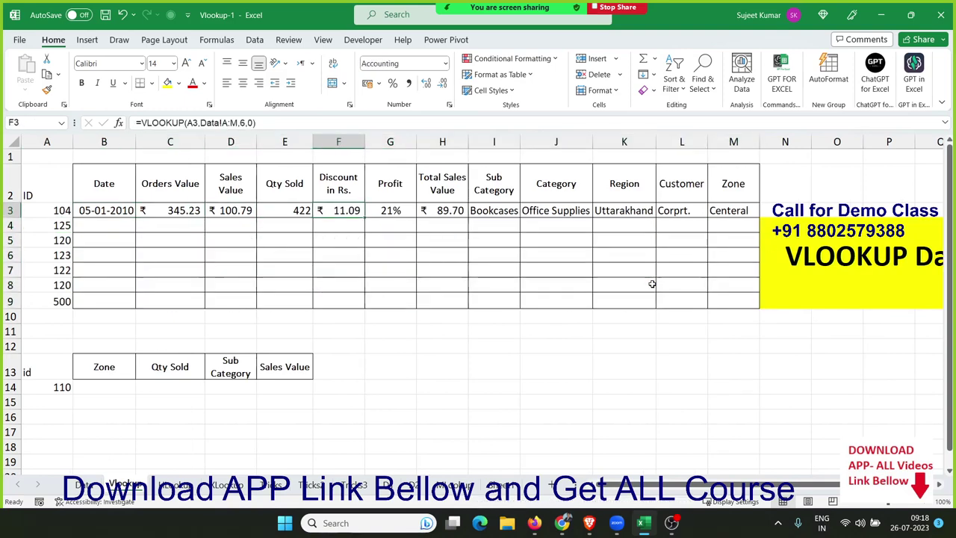
# Step: Enter =VLOOKUP(A4,Data!A:M,2,0) in B4 so it returns 26-01-2010 for ID 125
pyautogui.press('Left')
pyautogui.press('Left')
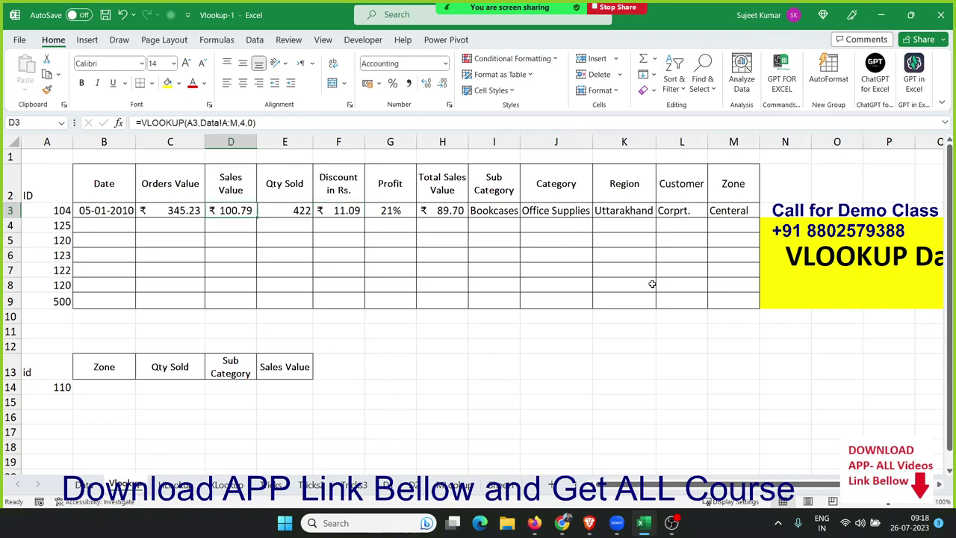
pyautogui.press('Left')
pyautogui.press('Left')
pyautogui.press('Left')
pyautogui.press('Down')
pyautogui.press('Right')
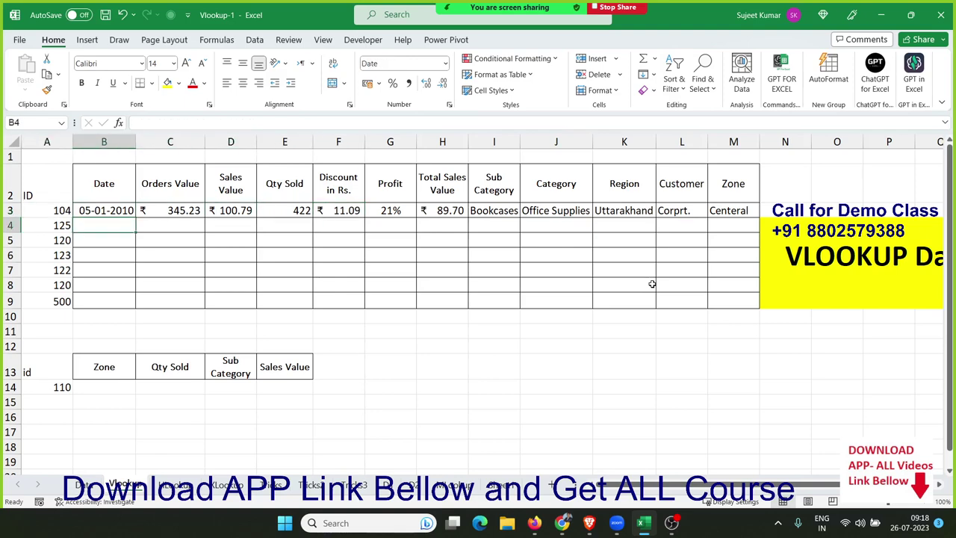
pyautogui.write('=')
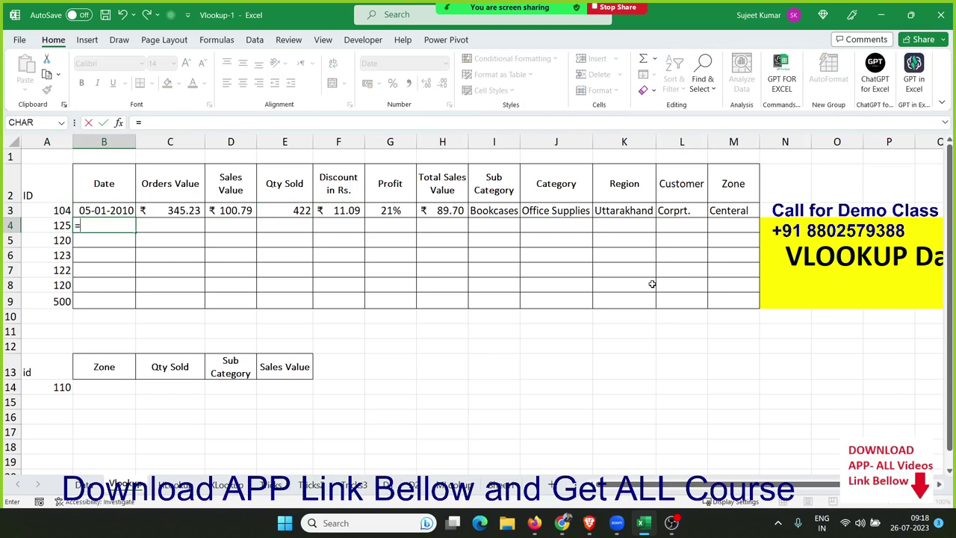
pyautogui.write('vl')
pyautogui.press('Tab')
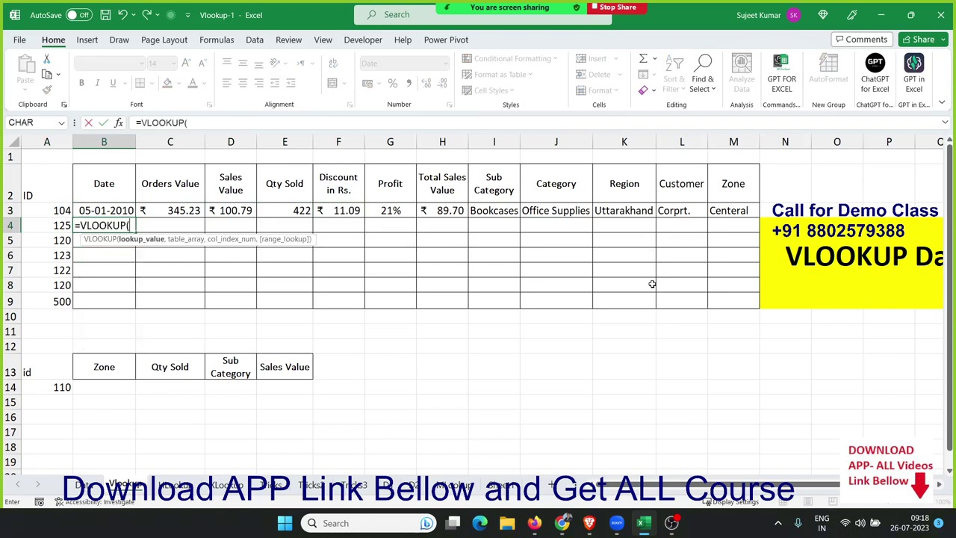
pyautogui.press('Left')
pyautogui.write(',')
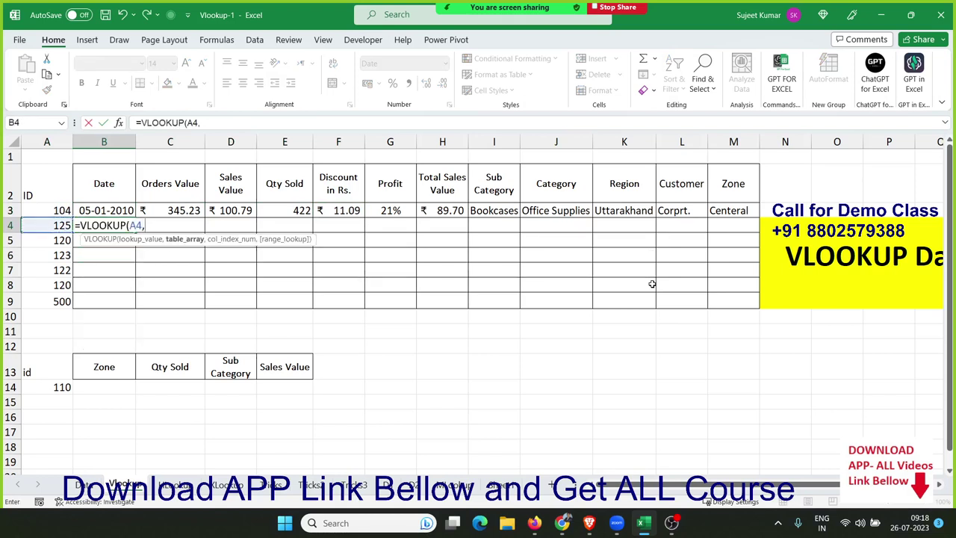
pyautogui.click(86, 487)
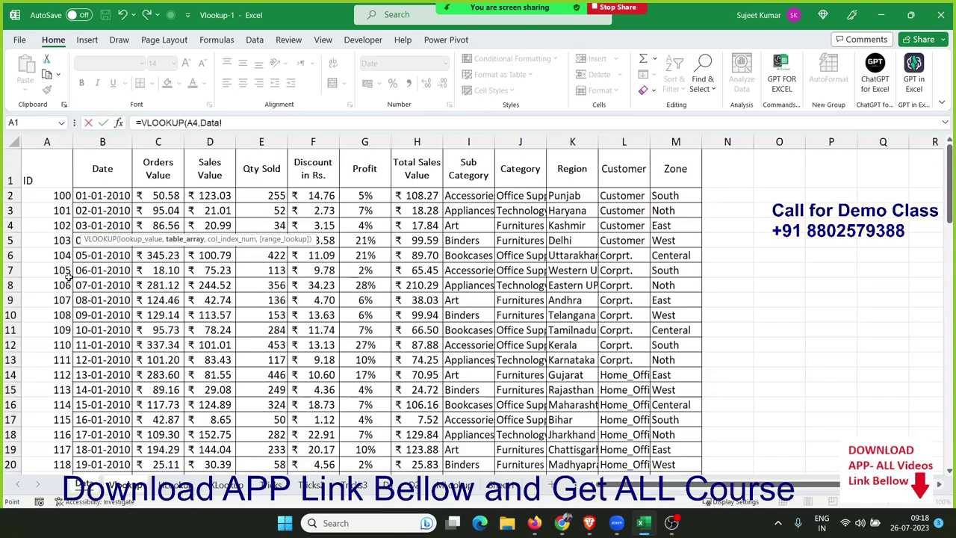
pyautogui.moveTo(51, 142)
pyautogui.mouseDown()
pyautogui.moveTo(411, 174)
pyautogui.moveTo(668, 169)
pyautogui.mouseUp()
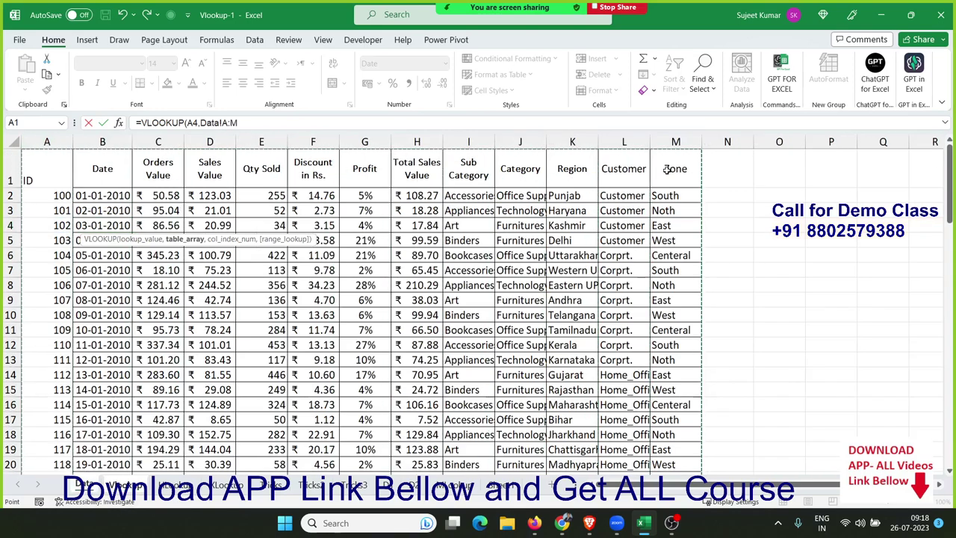
pyautogui.write(',2,')
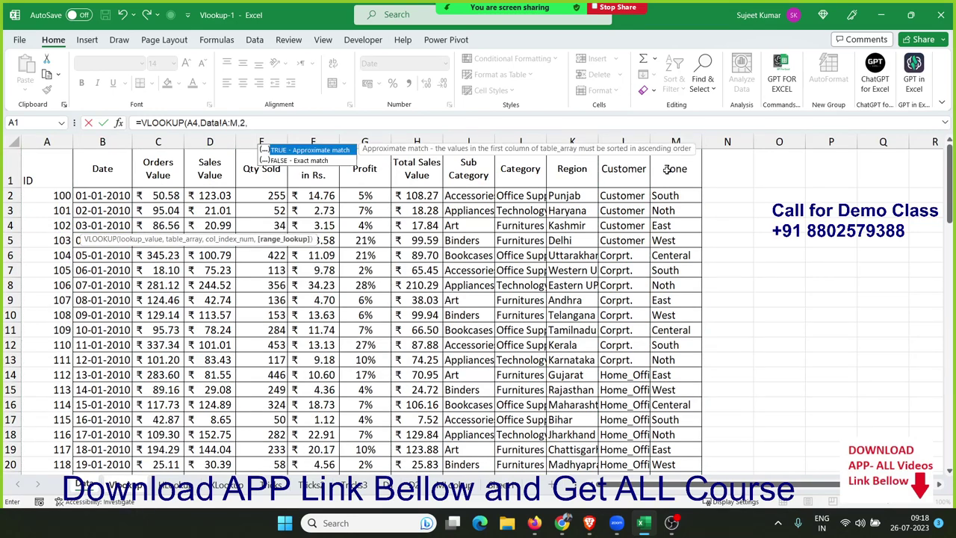
pyautogui.write('0')
pyautogui.press('Return')
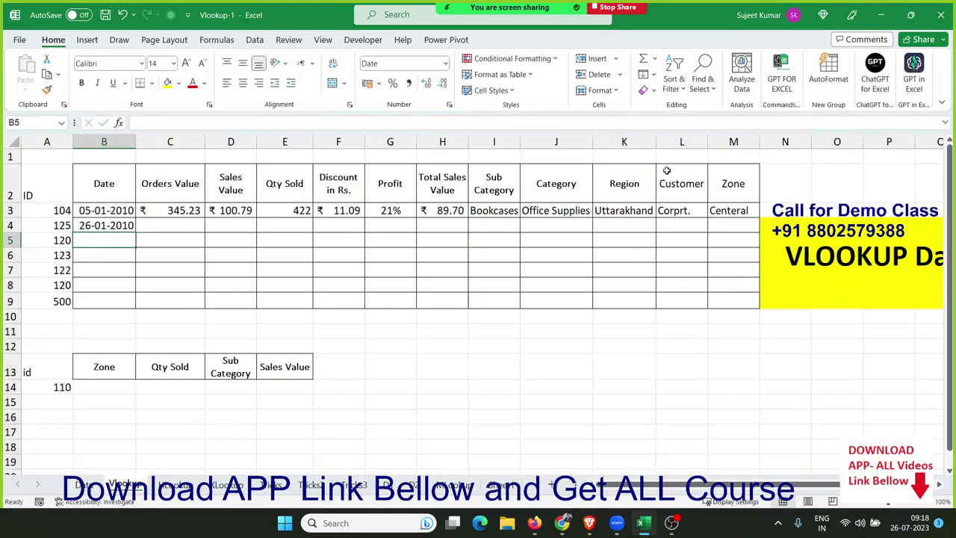
pyautogui.press('Up')
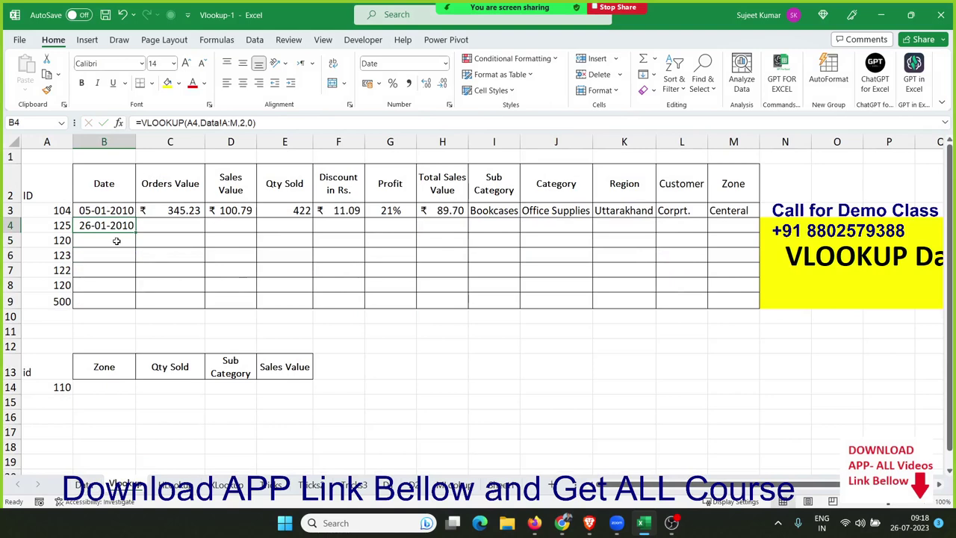
pyautogui.doubleClick(117, 225)
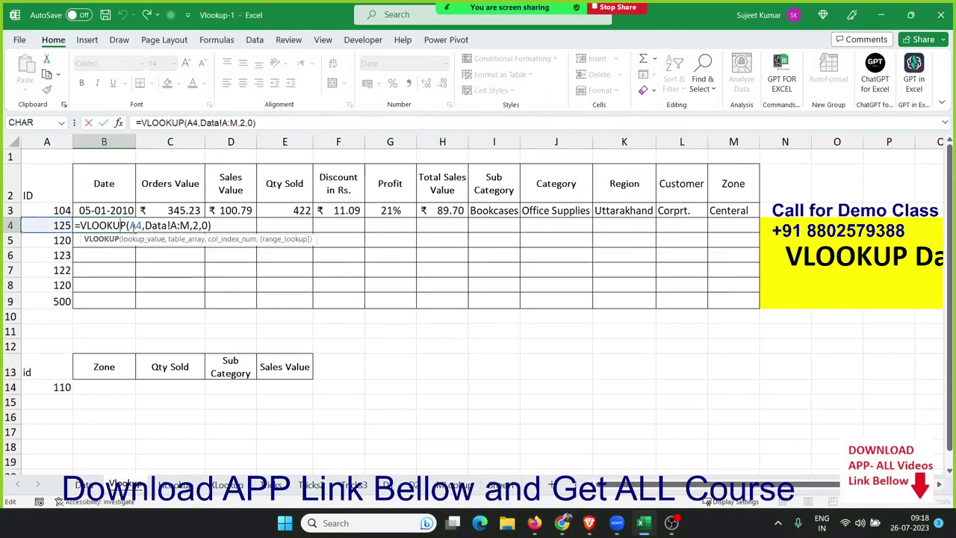
pyautogui.click(134, 225)
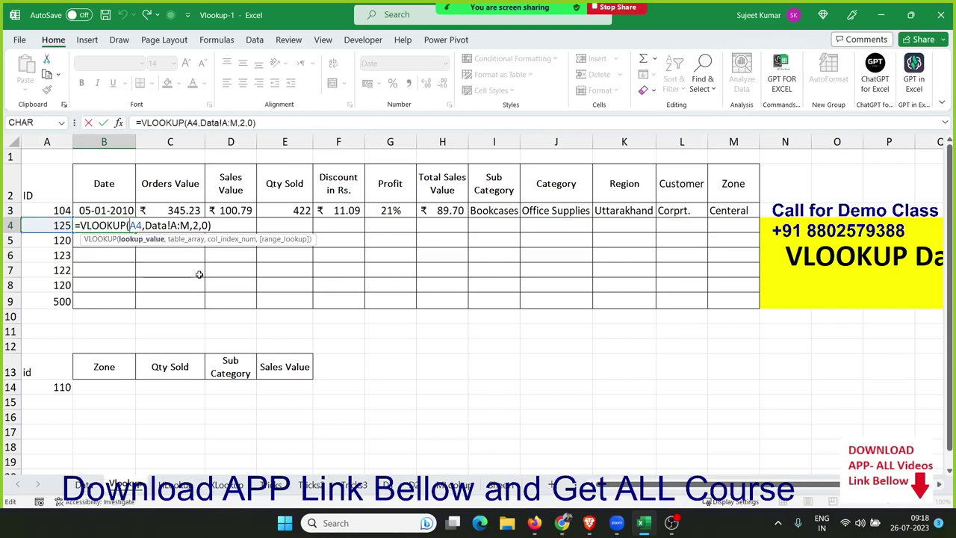
pyautogui.press('Escape')
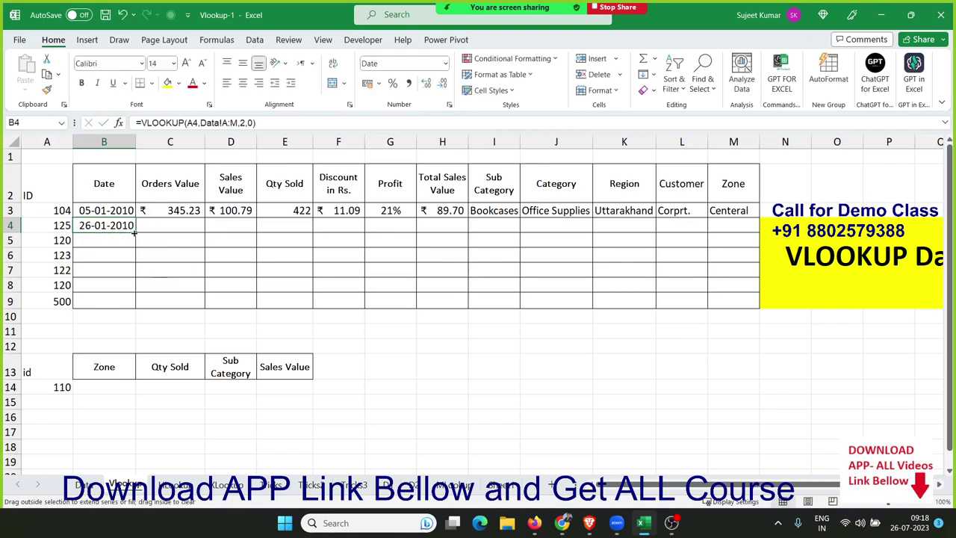
pyautogui.moveTo(134, 233); pyautogui.dragTo(176, 236)
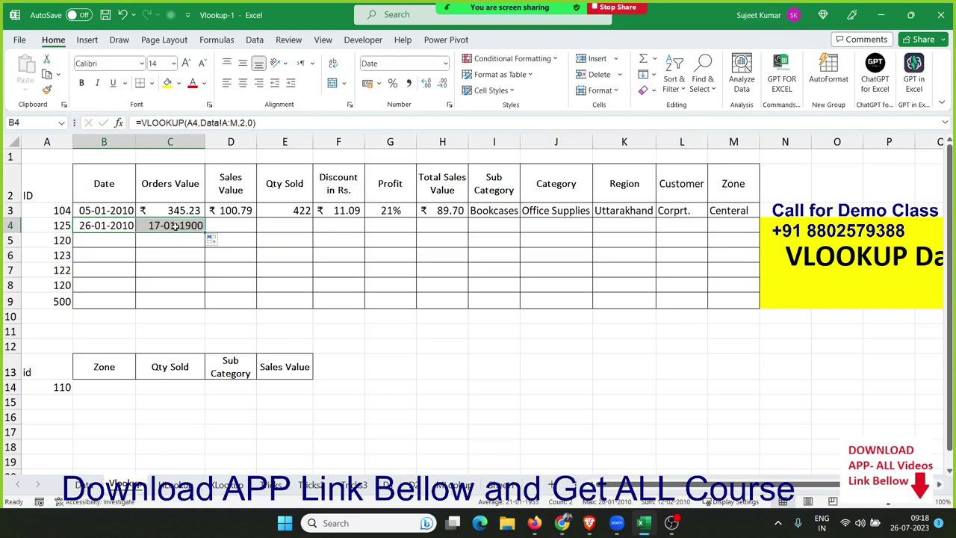
pyautogui.doubleClick(173, 226)
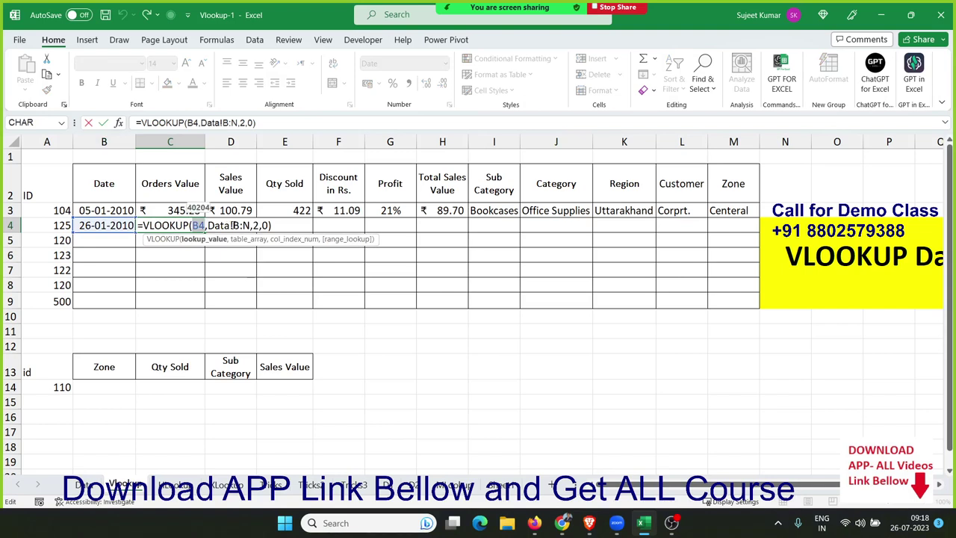
pyautogui.click(234, 225)
pyautogui.press('Escape')
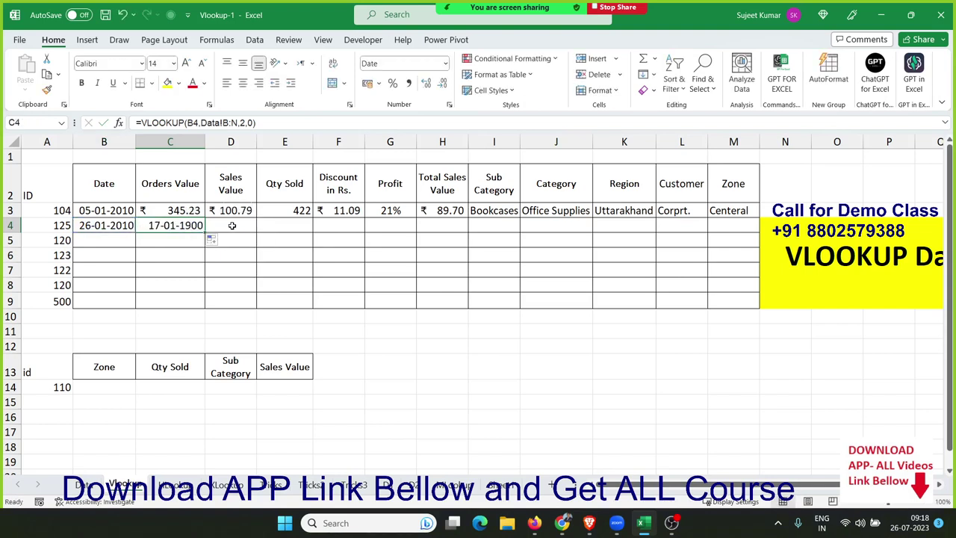
pyautogui.press('Delete')
pyautogui.press('Left')
pyautogui.press('Left')
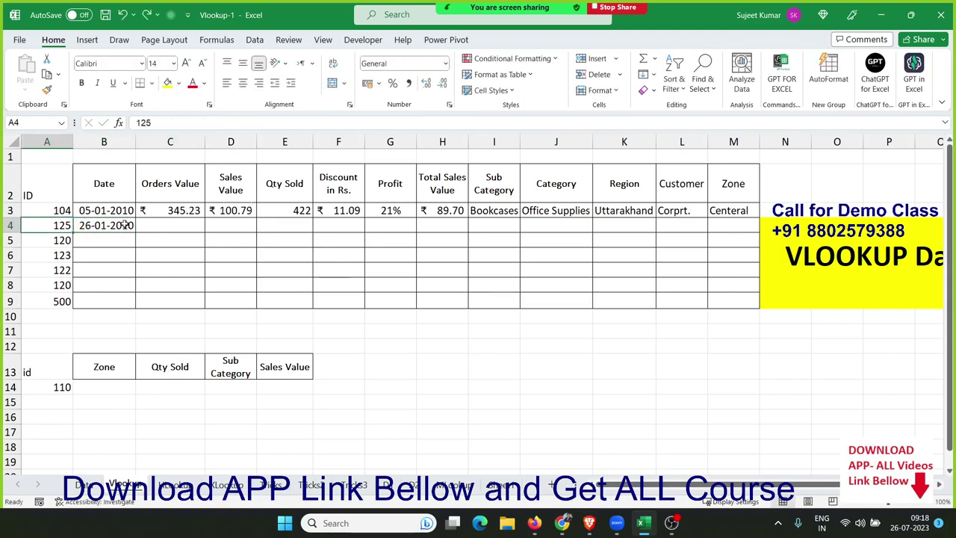
# Step: Change B4's formula to =VLOOKUP($A4,Data!$A:$M,2,0), locking the ID column and table range
pyautogui.click(125, 224)
pyautogui.doubleClick(112, 225)
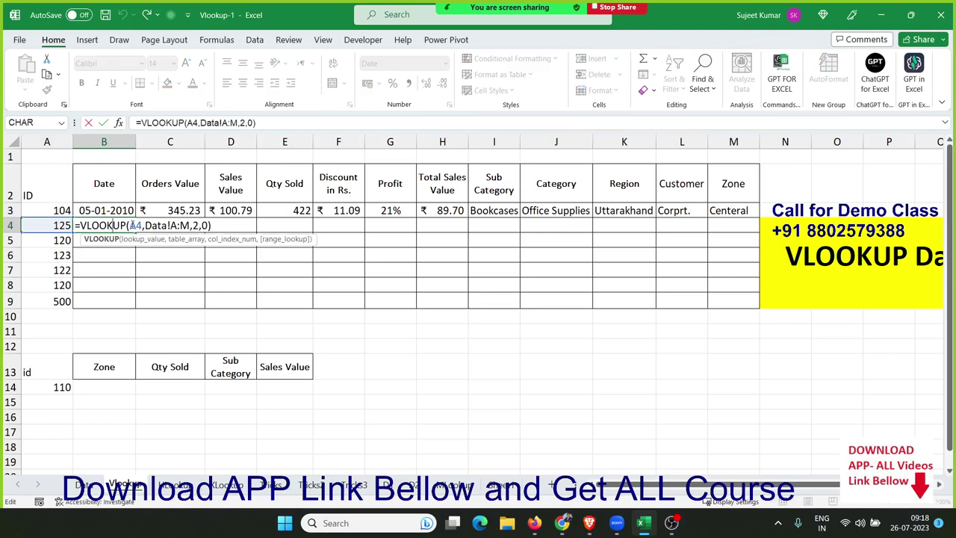
pyautogui.click(132, 225)
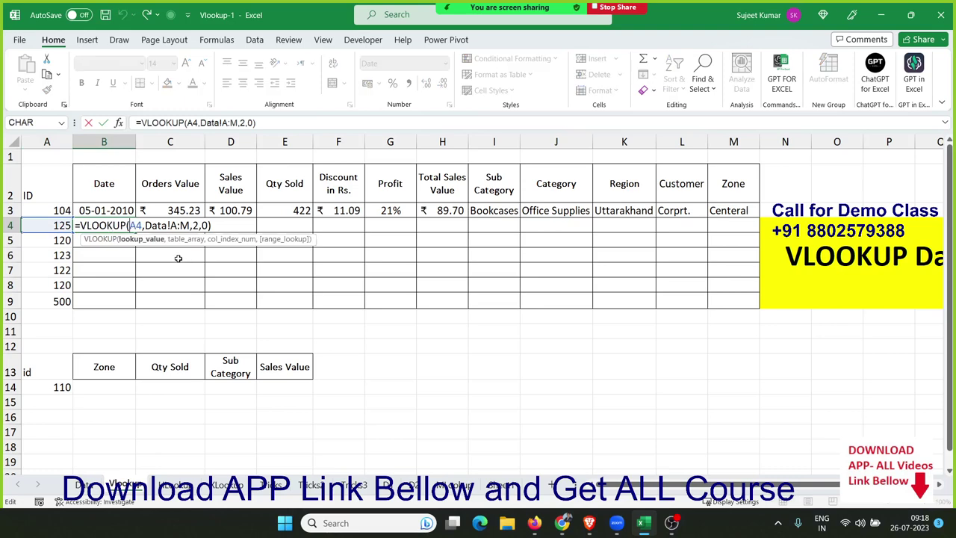
pyautogui.write('$')
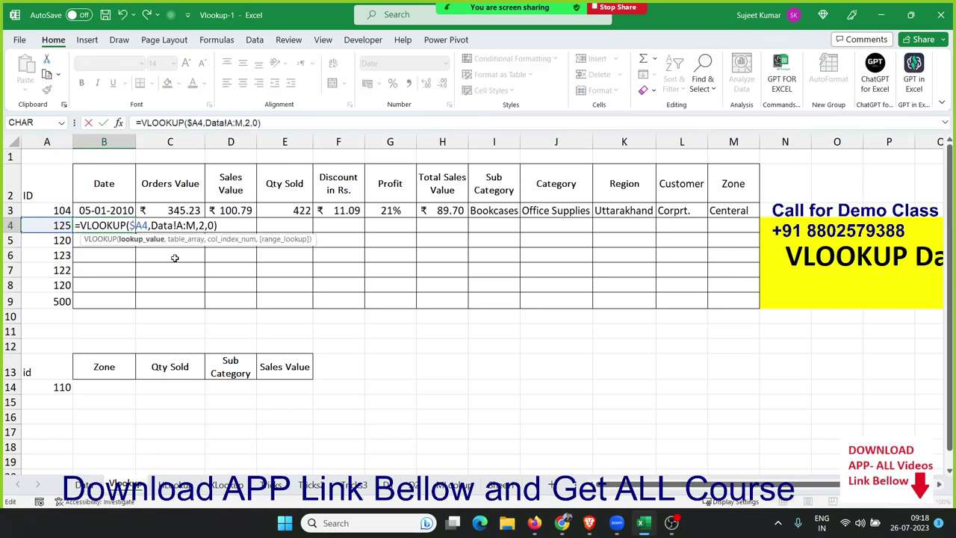
pyautogui.click(180, 225)
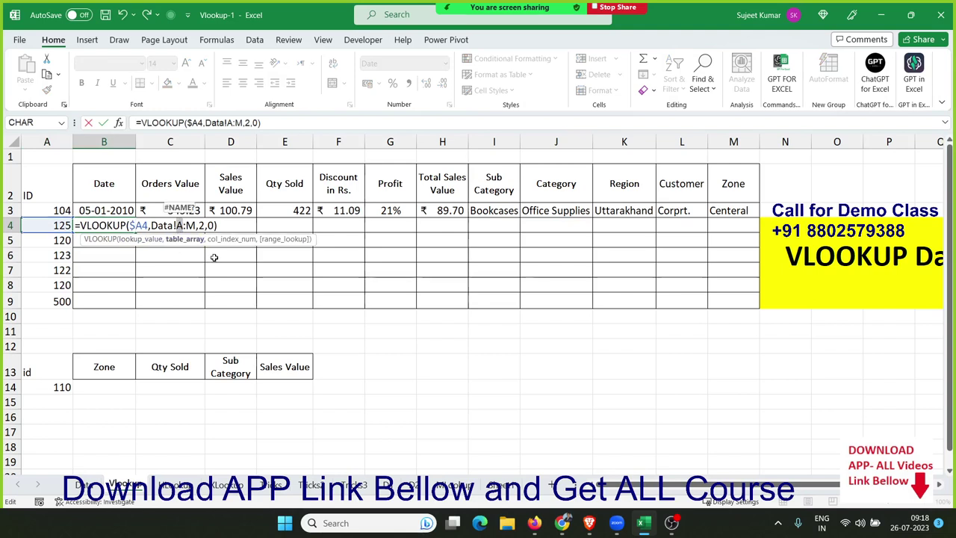
pyautogui.press('F4')
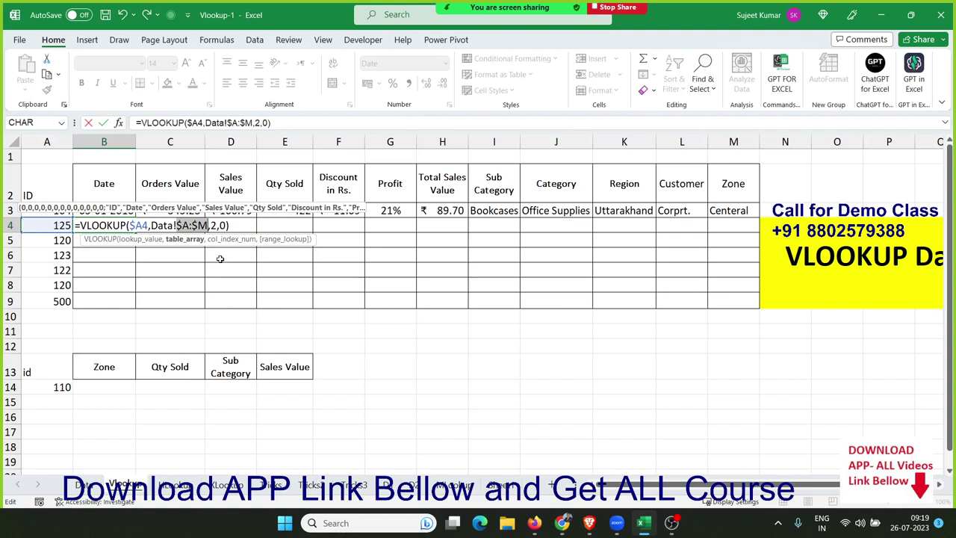
pyautogui.click(146, 225)
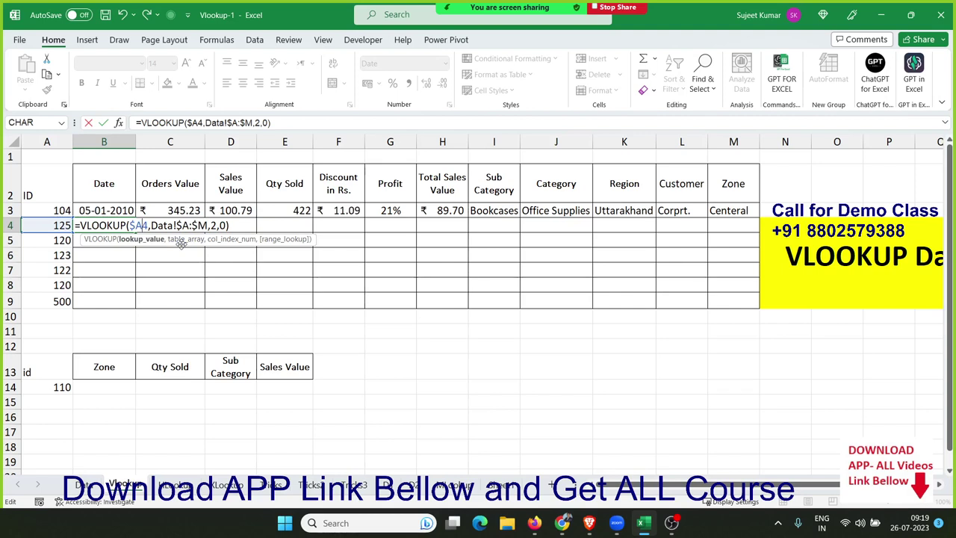
pyautogui.hotkey('ctrl', 'Return')
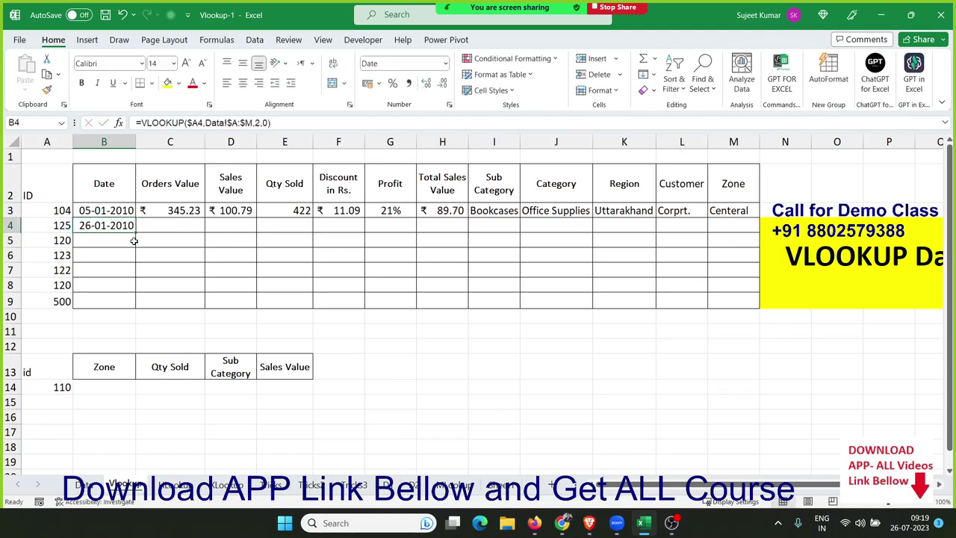
# Step: Fill B4's anchored formula into C4 and inspect its $A4 reference
pyautogui.moveTo(136, 234); pyautogui.dragTo(183, 233)
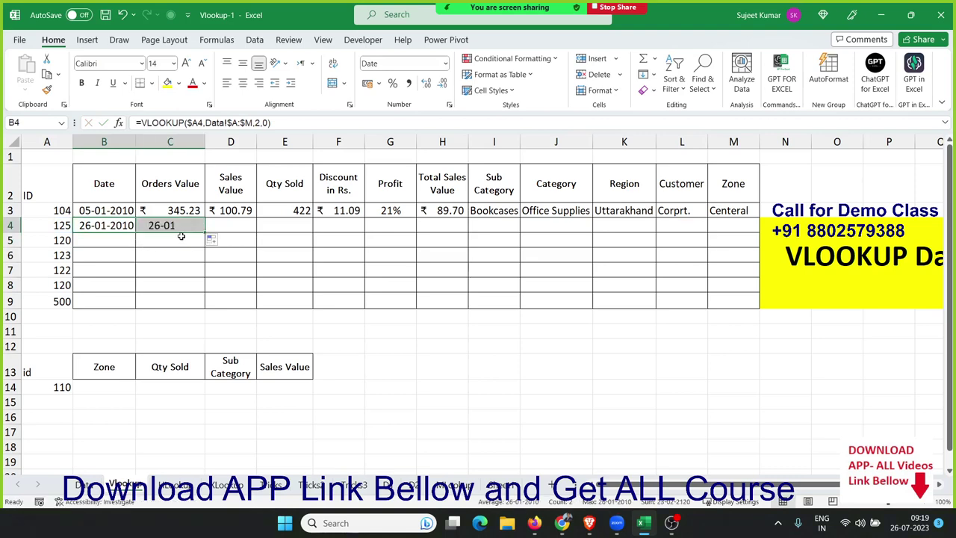
pyautogui.doubleClick(191, 225)
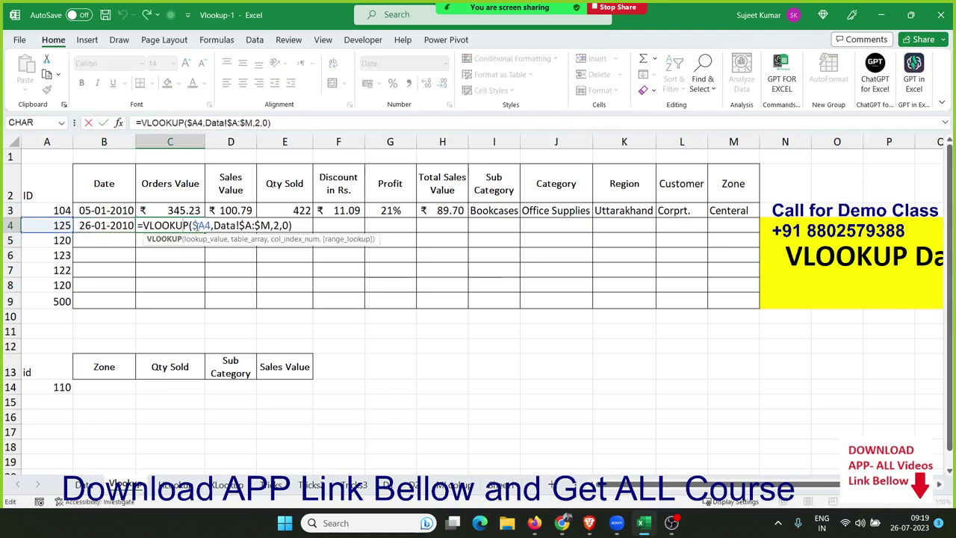
pyautogui.doubleClick(198, 225)
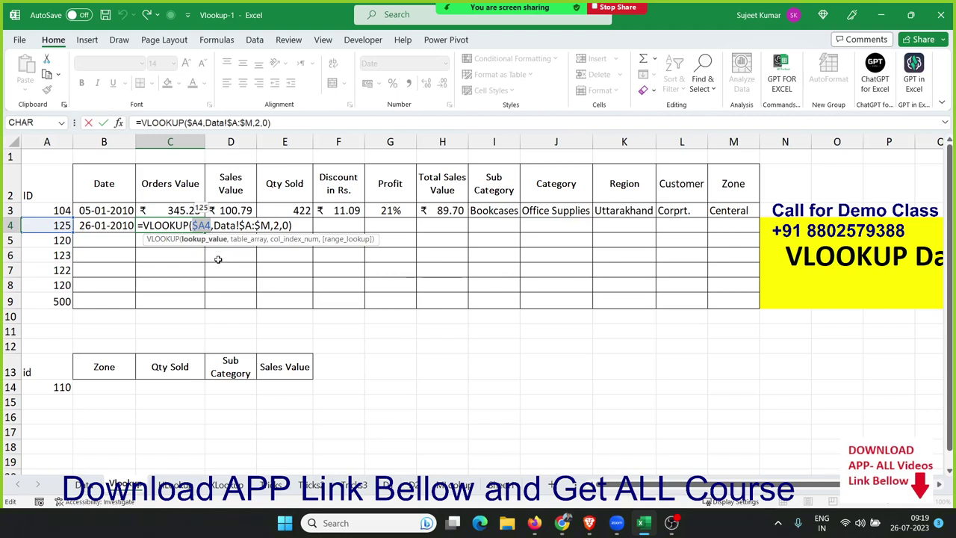
pyautogui.press('Escape')
# Step: Fill B4's formula down into B5 as a trial and compare its references with B4's
pyautogui.click(115, 224)
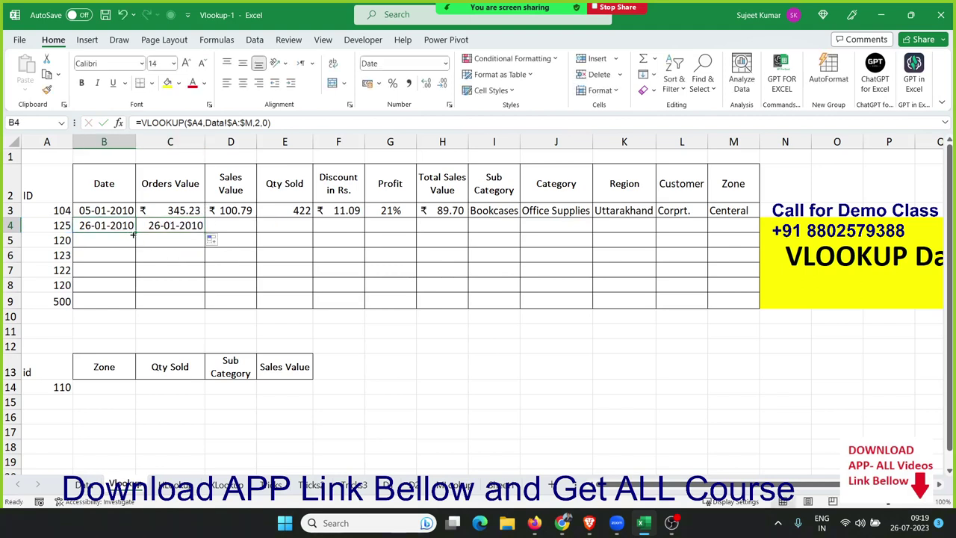
pyautogui.moveTo(135, 235); pyautogui.dragTo(134, 247)
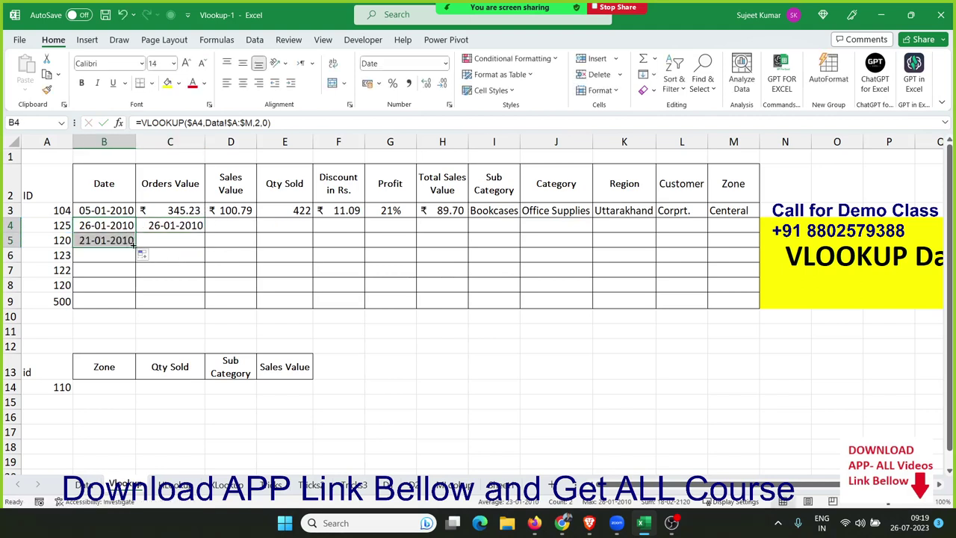
pyautogui.click(122, 241)
pyautogui.doubleClick(122, 241)
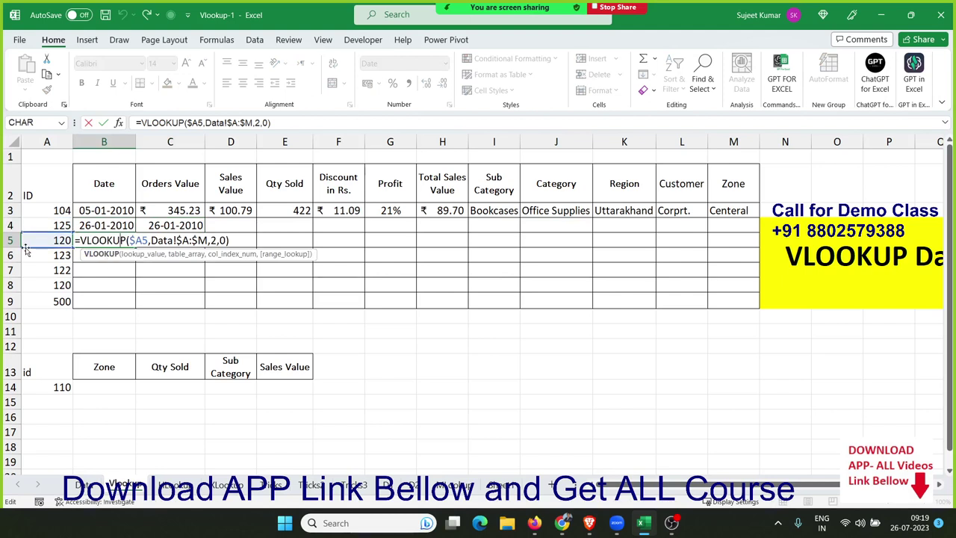
pyautogui.press('Escape')
pyautogui.doubleClick(89, 225)
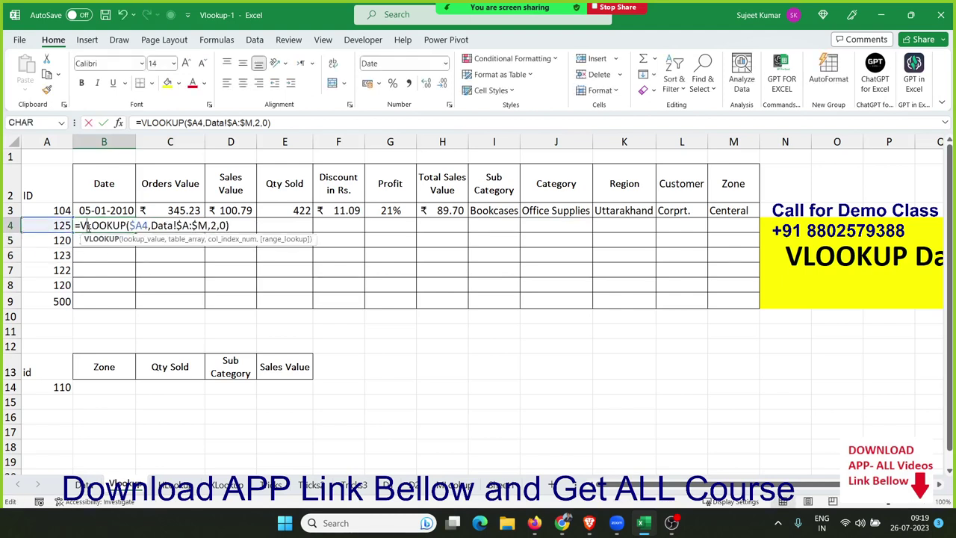
pyautogui.press('Return')
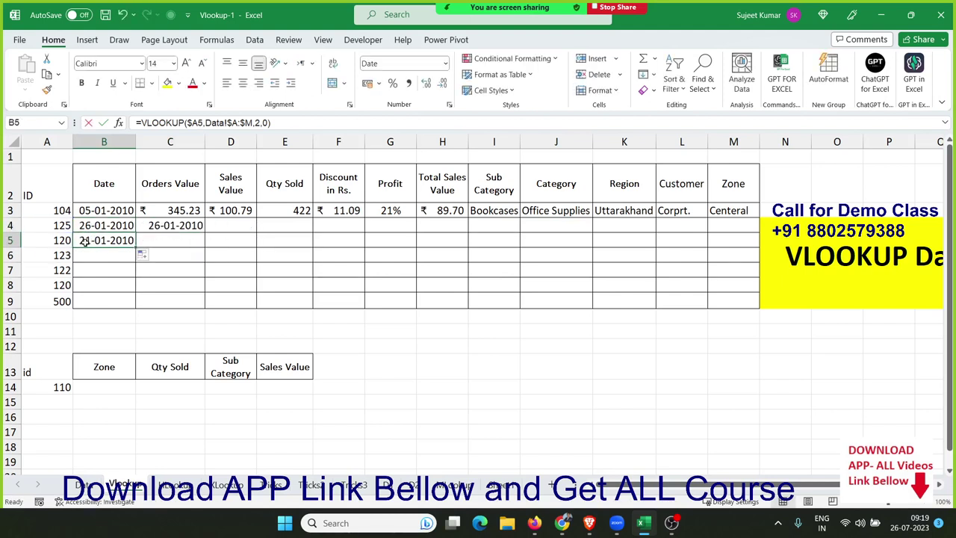
pyautogui.doubleClick(86, 241)
pyautogui.click(134, 255)
# Step: Undo the B5 trial fill and clear the copied date from C4, returning to B4
pyautogui.hotkey('ctrl', 'z')
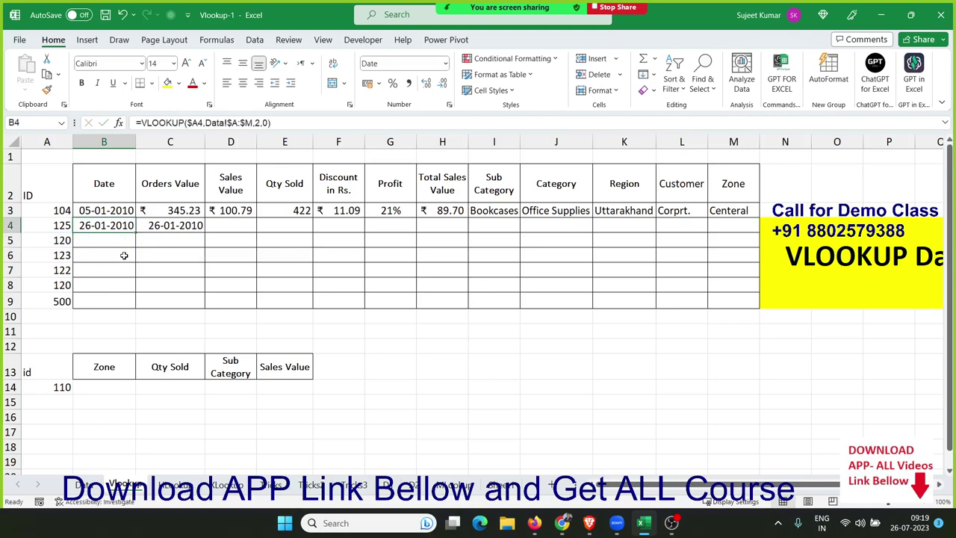
pyautogui.click(148, 235)
pyautogui.press('Up')
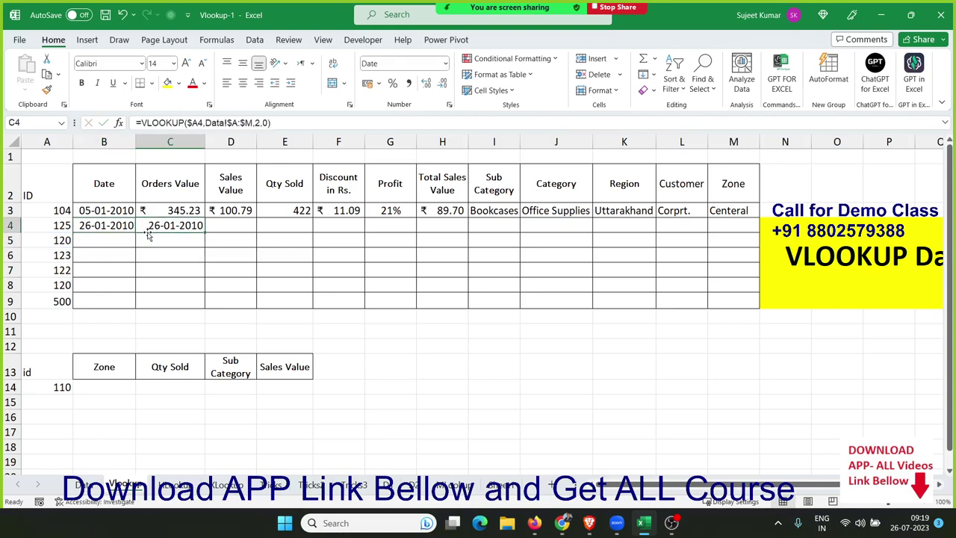
pyautogui.press('Delete')
pyautogui.press('Left')
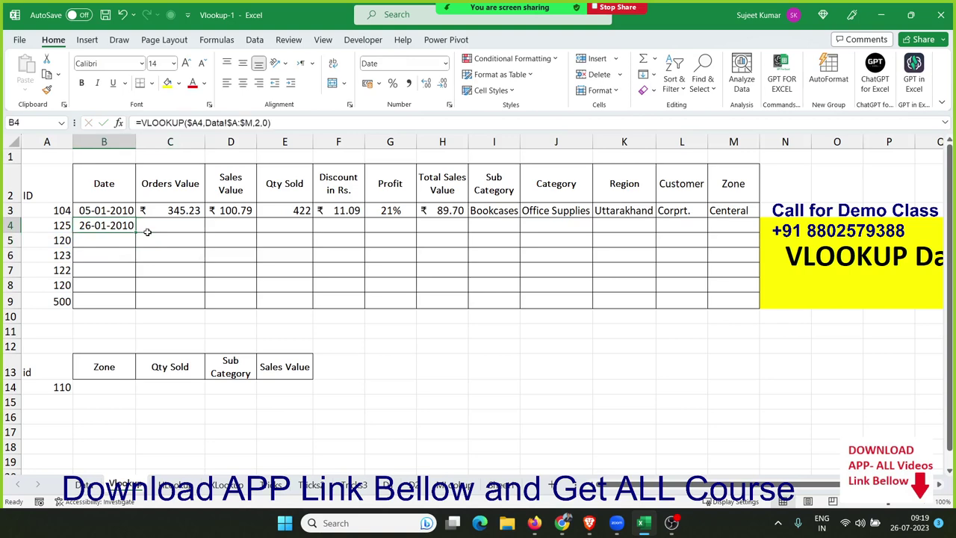
pyautogui.doubleClick(123, 224)
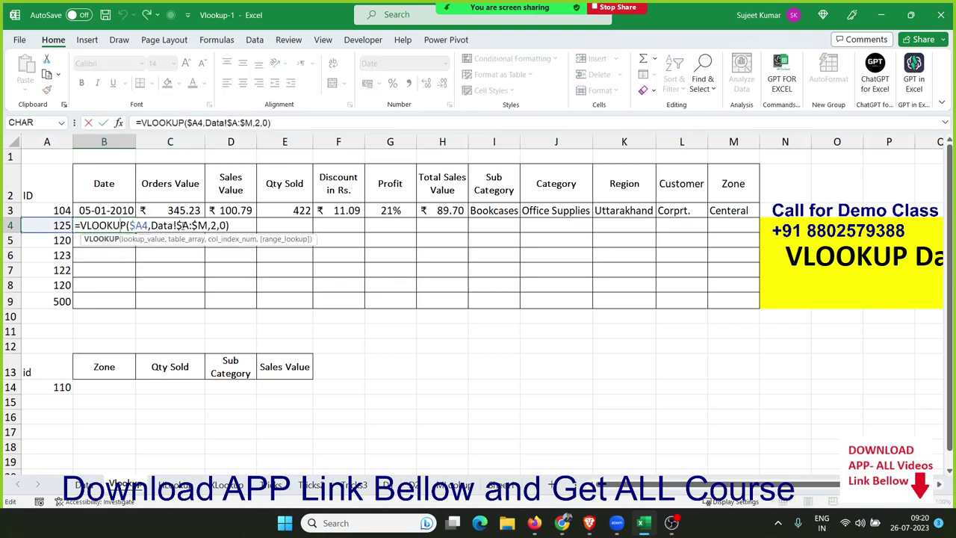
pyautogui.moveTo(177, 225); pyautogui.dragTo(190, 225)
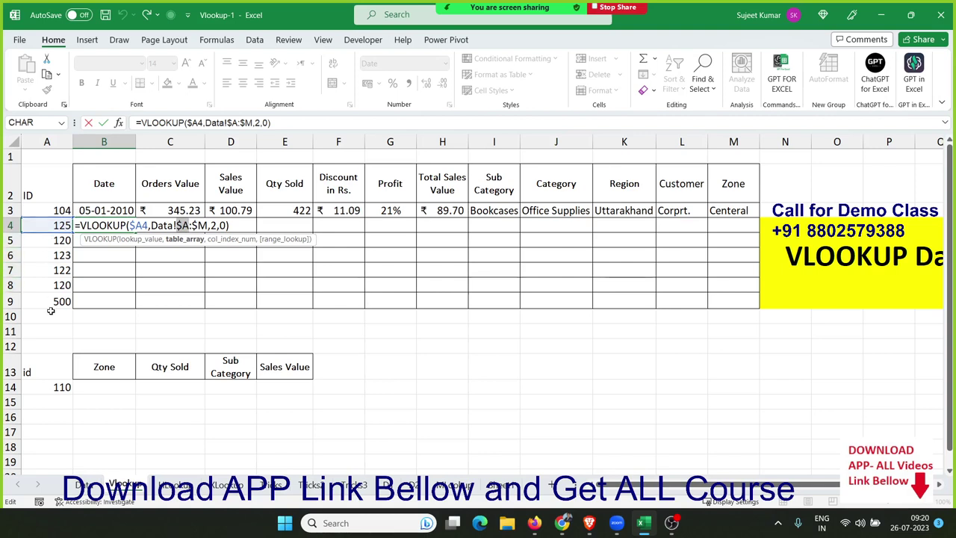
pyautogui.press('Return')
pyautogui.press('Up')
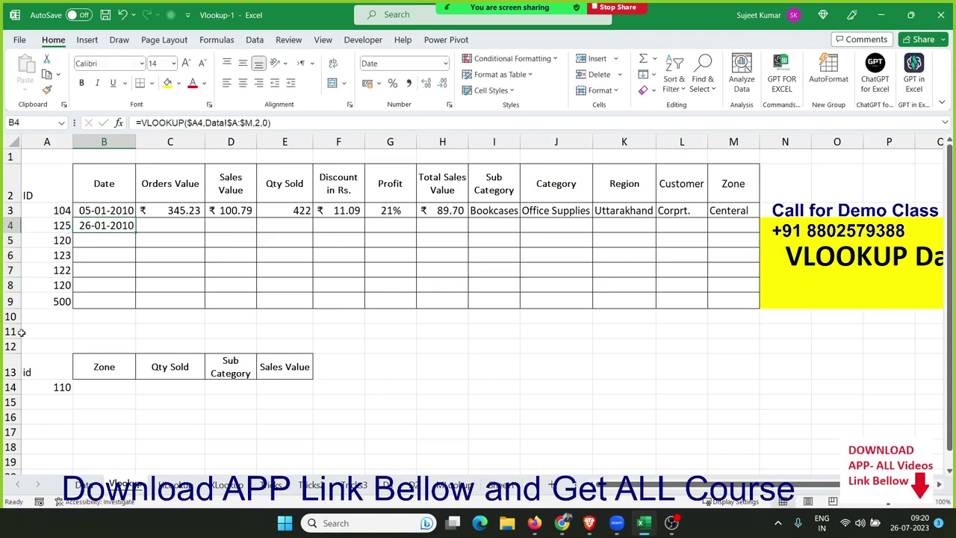
# Step: Fill B4's lookup across row 4 to M4 using Fill Without Formatting
pyautogui.moveTo(135, 232)
pyautogui.mouseDown()
pyautogui.moveTo(579, 263)
pyautogui.moveTo(733, 254)
pyautogui.mouseUp()
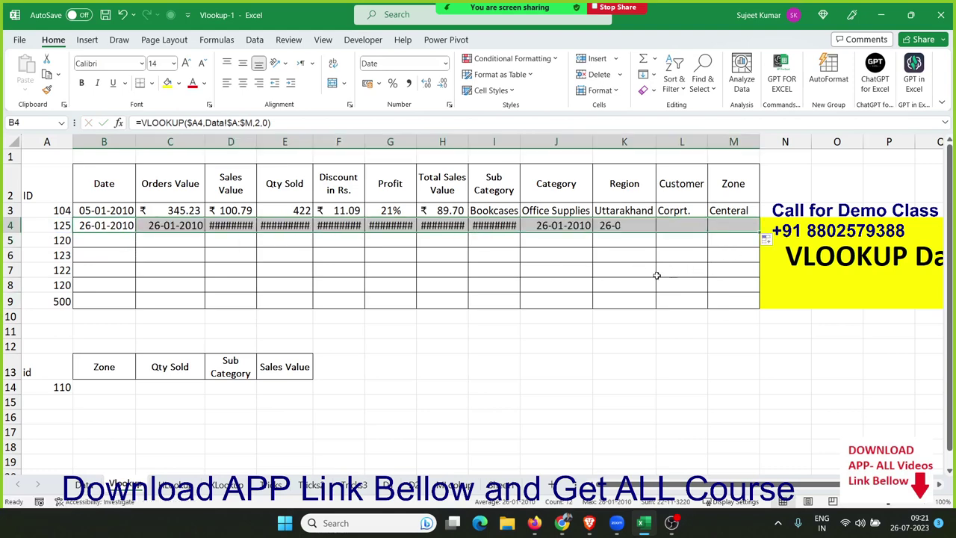
pyautogui.click(198, 247)
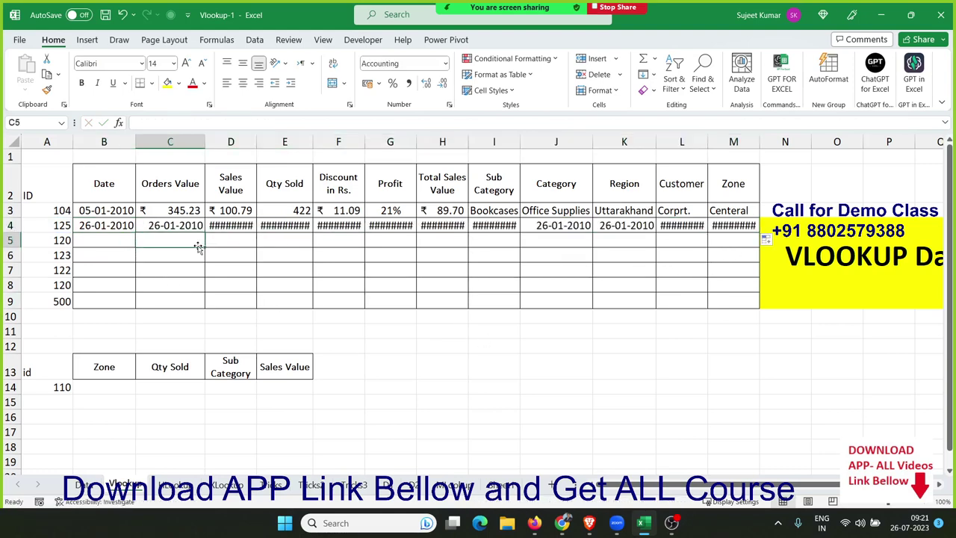
pyautogui.click(108, 225)
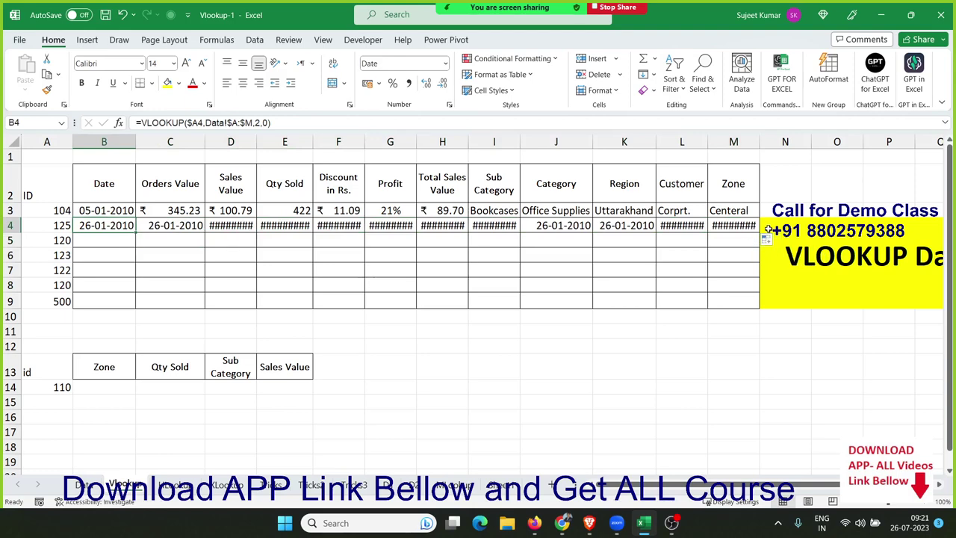
pyautogui.click(766, 240)
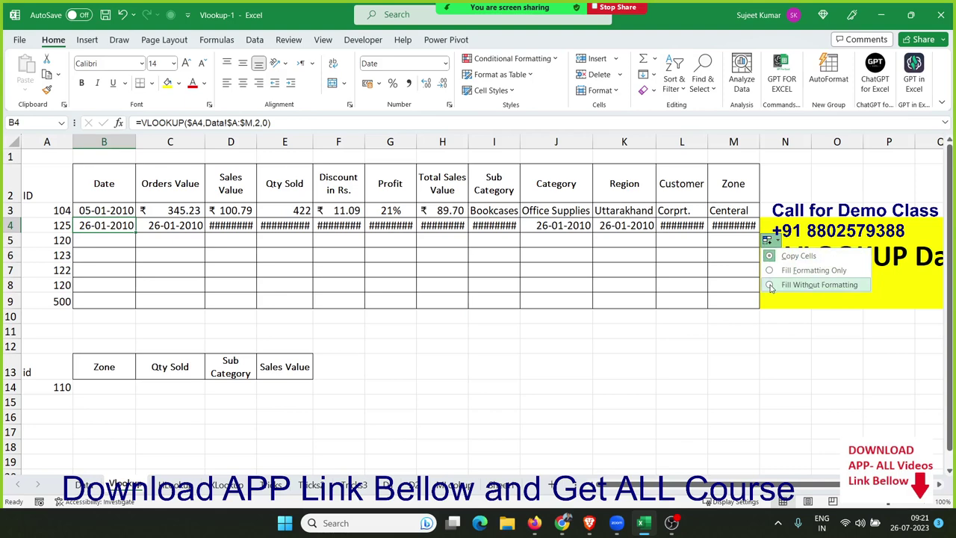
pyautogui.click(771, 287)
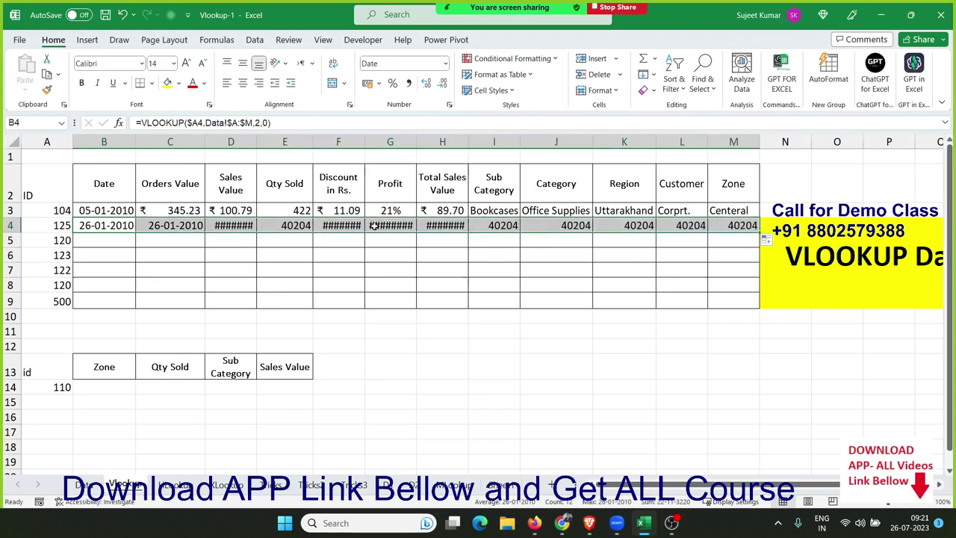
# Step: Widen the Sales Value and Discount columns, then AutoFit every column on the sheet
pyautogui.click(290, 257)
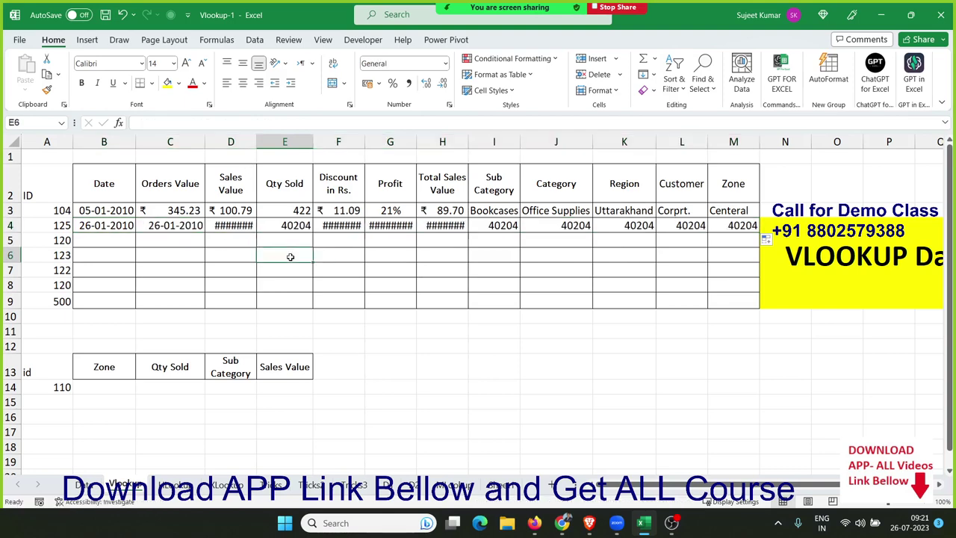
pyautogui.doubleClick(257, 141)
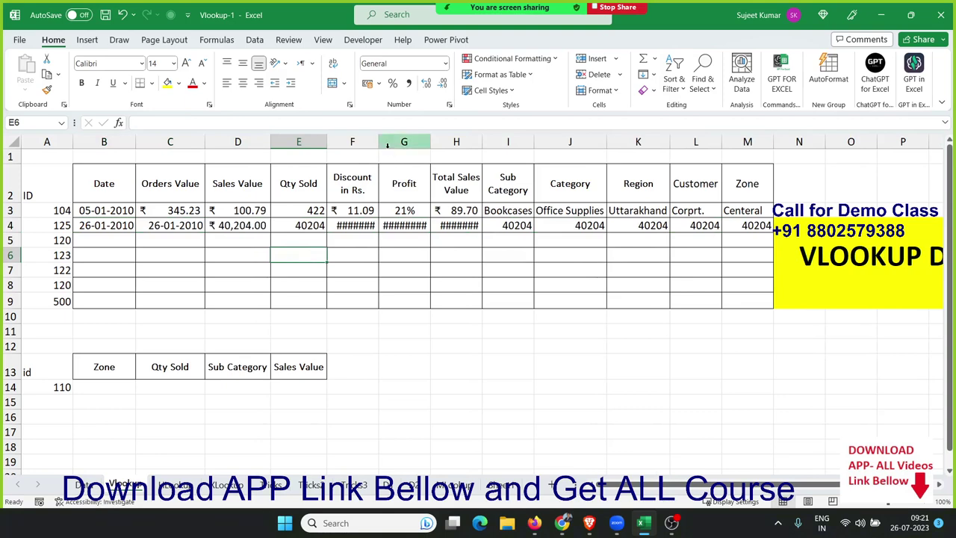
pyautogui.moveTo(378, 142); pyautogui.dragTo(387, 146)
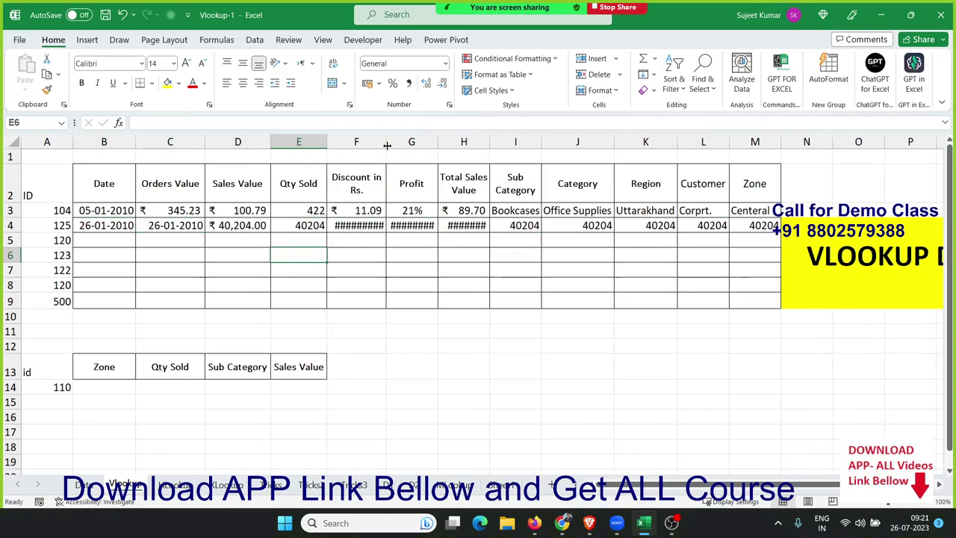
pyautogui.click(13, 142)
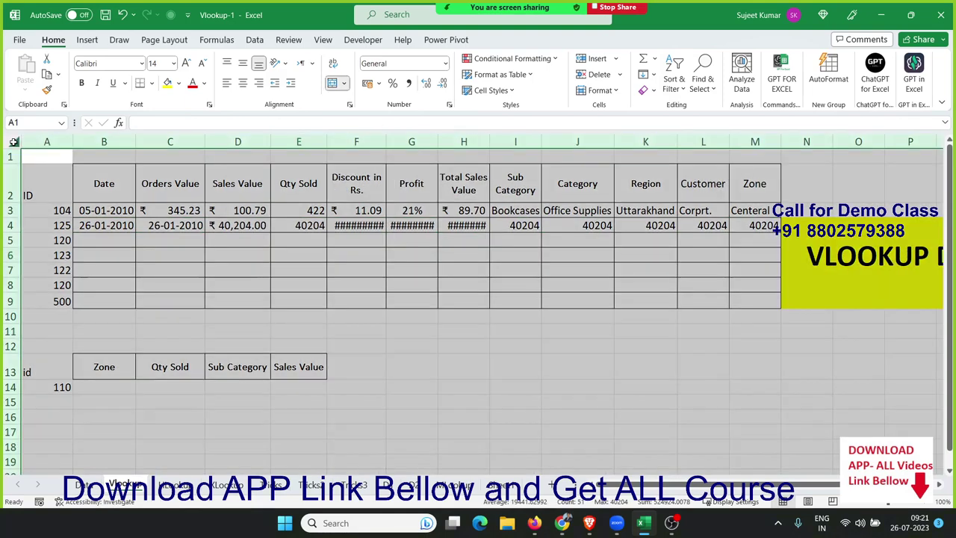
pyautogui.moveTo(324, 142); pyautogui.dragTo(325, 142)
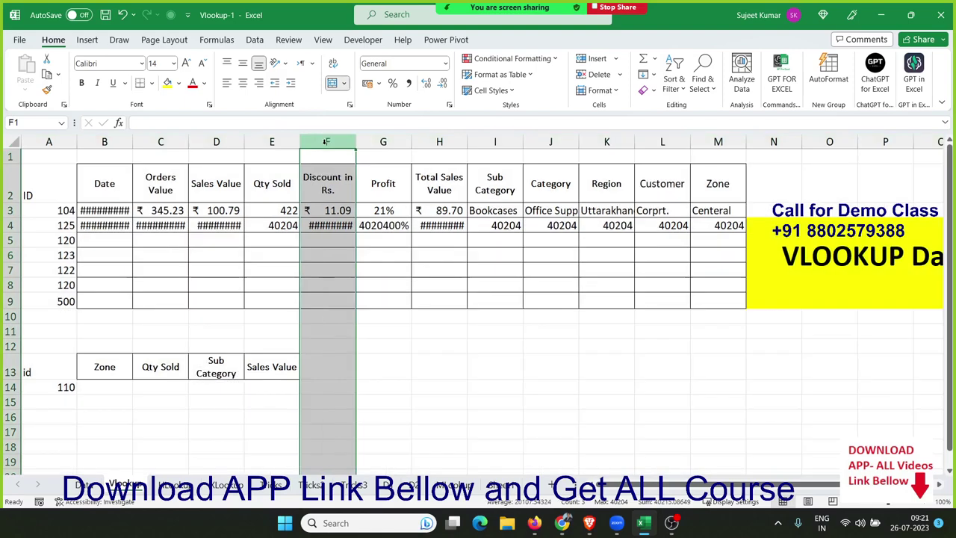
pyautogui.click(9, 140)
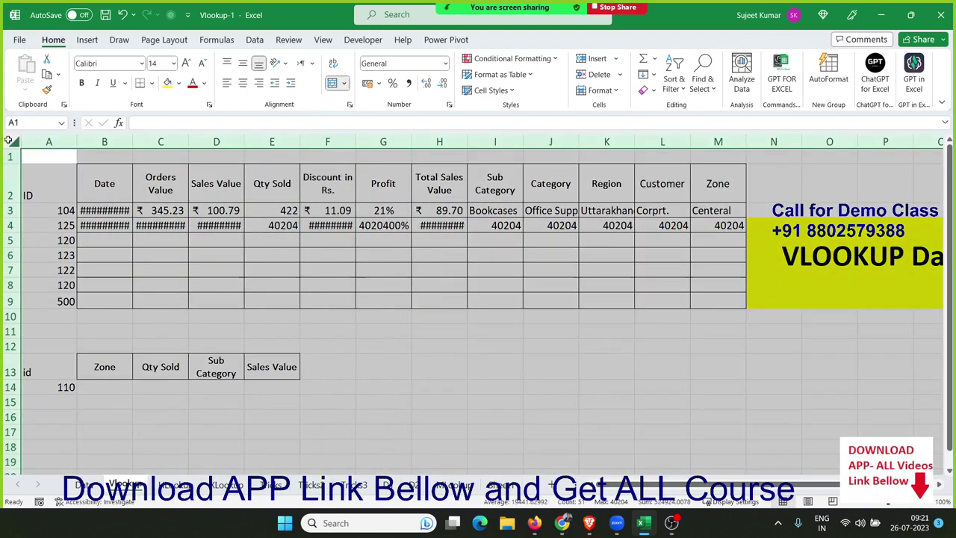
pyautogui.doubleClick(133, 142)
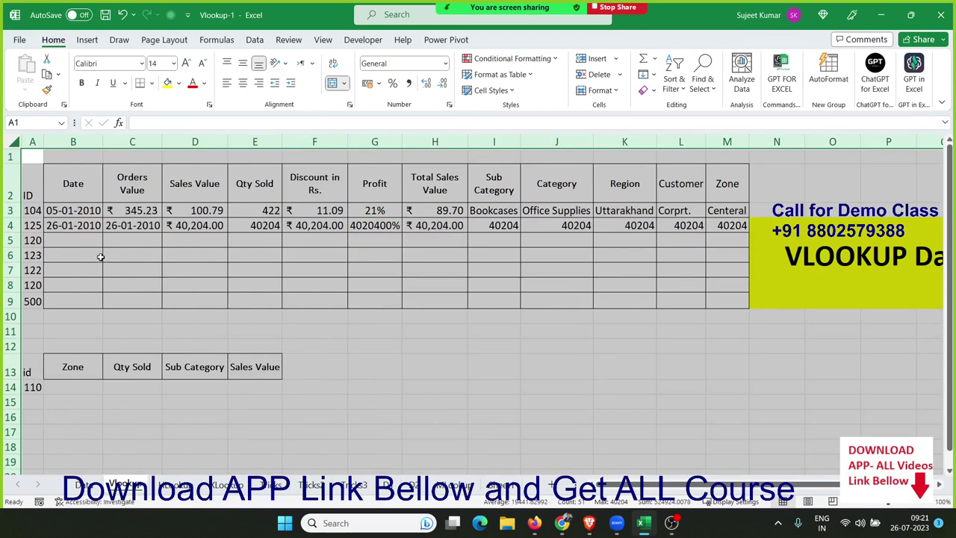
pyautogui.click(100, 257)
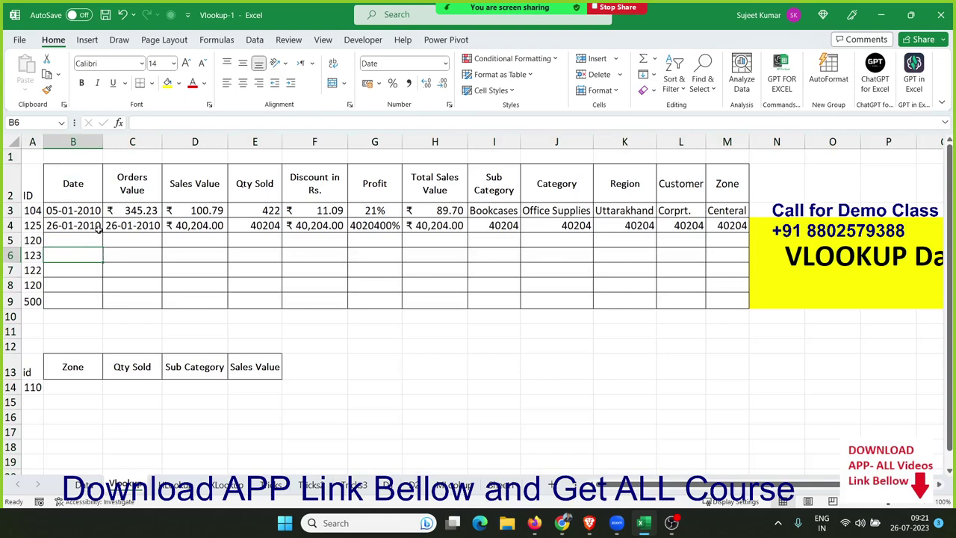
# Step: Review row 4's copied lookup results and bring C4's formula into the formula bar for editing
pyautogui.click(96, 225)
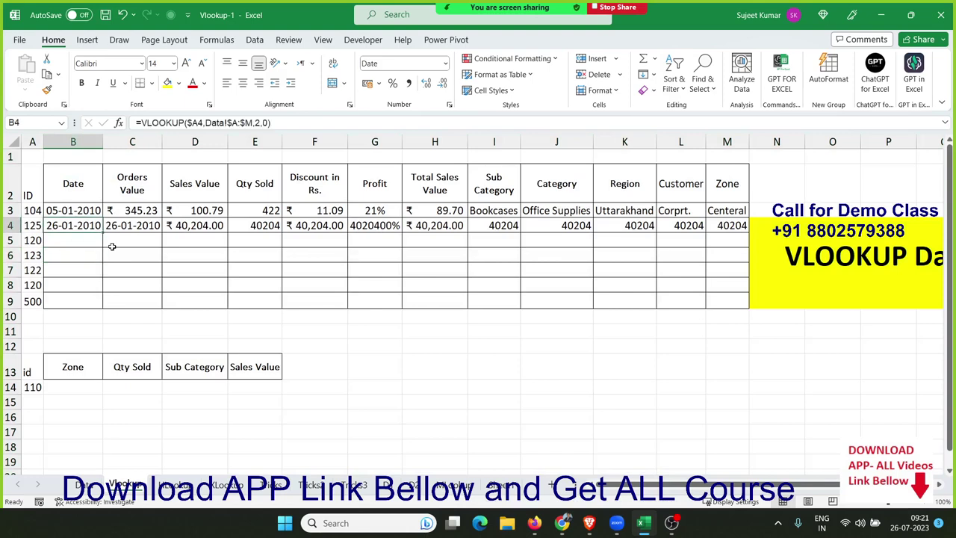
pyautogui.press('Left')
pyautogui.press('Right')
pyautogui.press('Right')
pyautogui.press('Right')
pyautogui.press('Right')
pyautogui.press('Right')
pyautogui.press('Right')
pyautogui.press('Right')
pyautogui.press('Right')
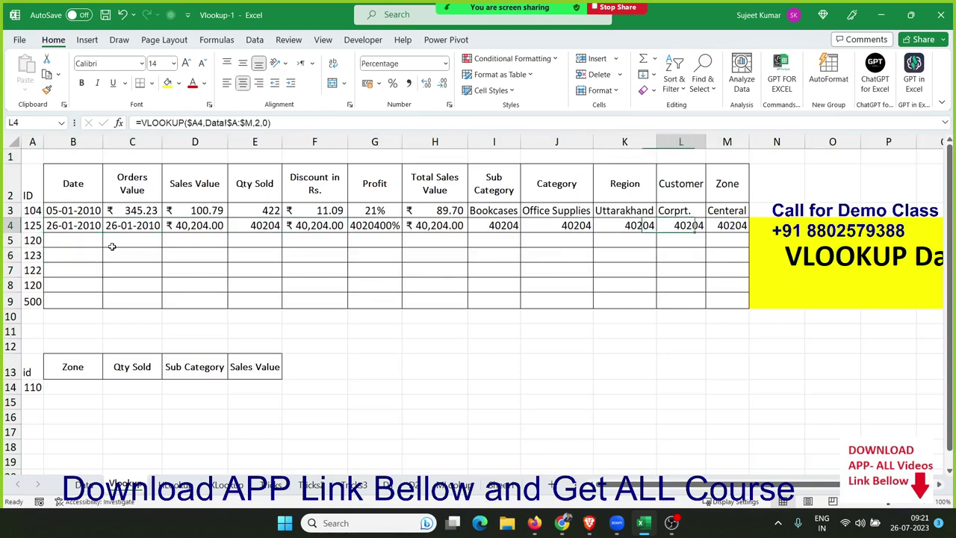
pyautogui.press('Left')
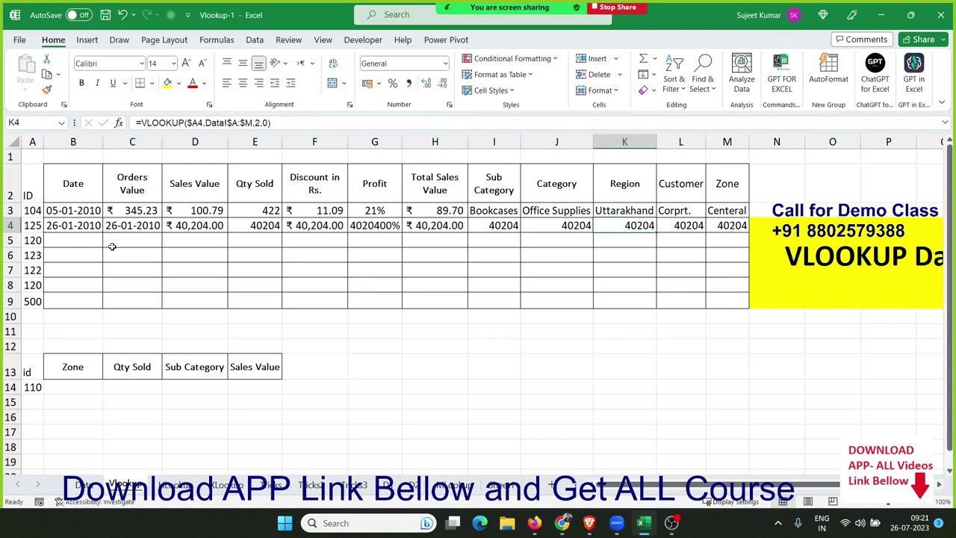
pyautogui.press('Left')
pyautogui.press('Left')
pyautogui.press('Left')
pyautogui.press('Right')
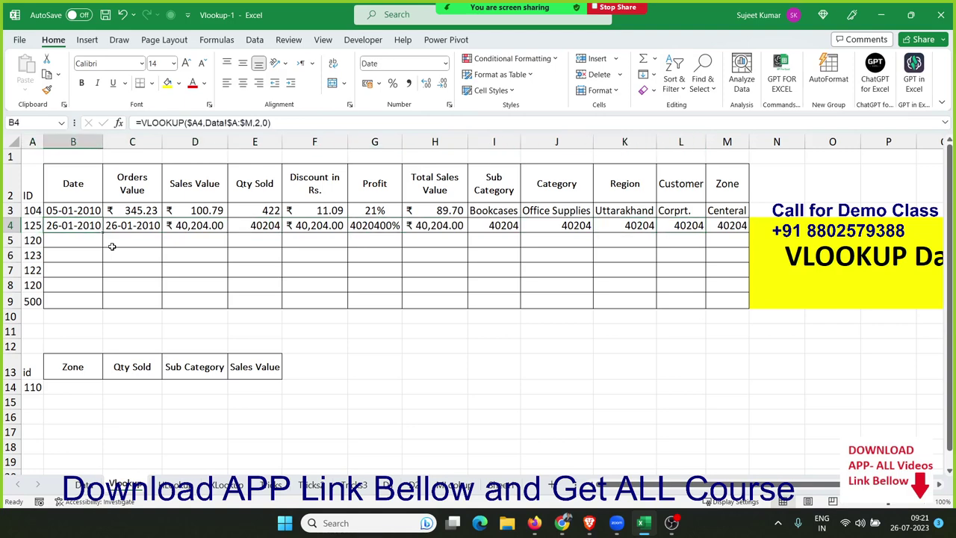
pyautogui.press('Right')
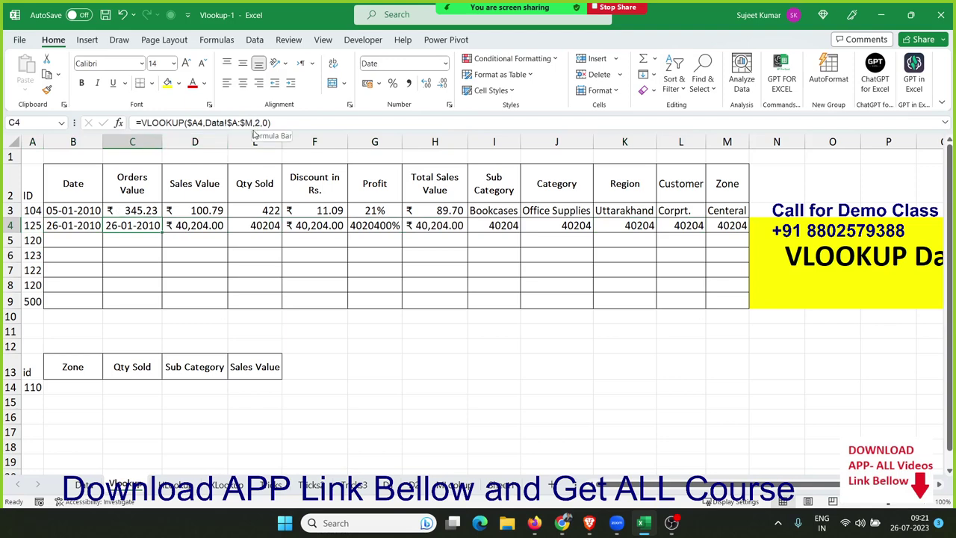
pyautogui.press('Right')
pyautogui.press('Right')
pyautogui.press('Right')
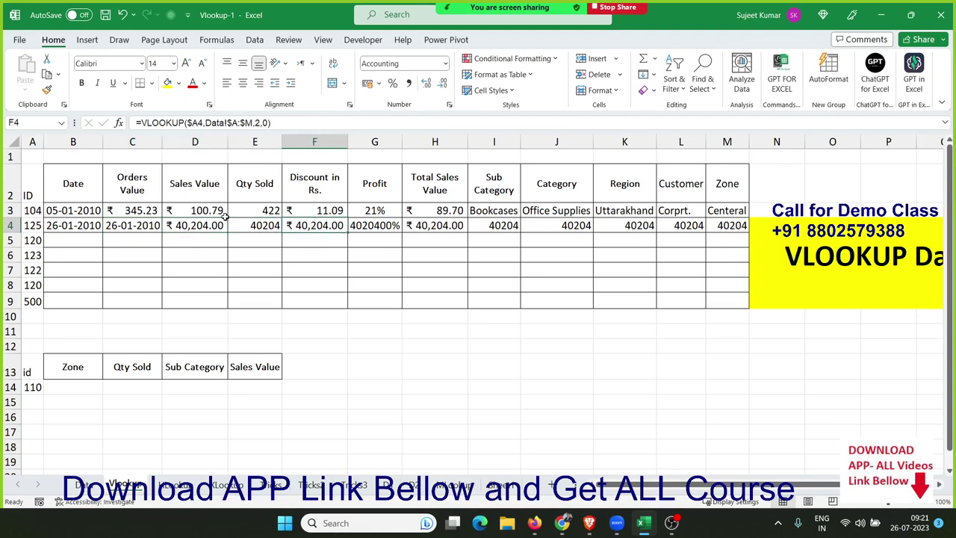
pyautogui.press('Right')
pyautogui.press('Right')
pyautogui.press('Right')
pyautogui.press('Right')
pyautogui.press('Right')
pyautogui.press('Left')
pyautogui.press('Left')
pyautogui.press('Left')
pyautogui.press('Left')
pyautogui.press('Left')
pyautogui.press('Left')
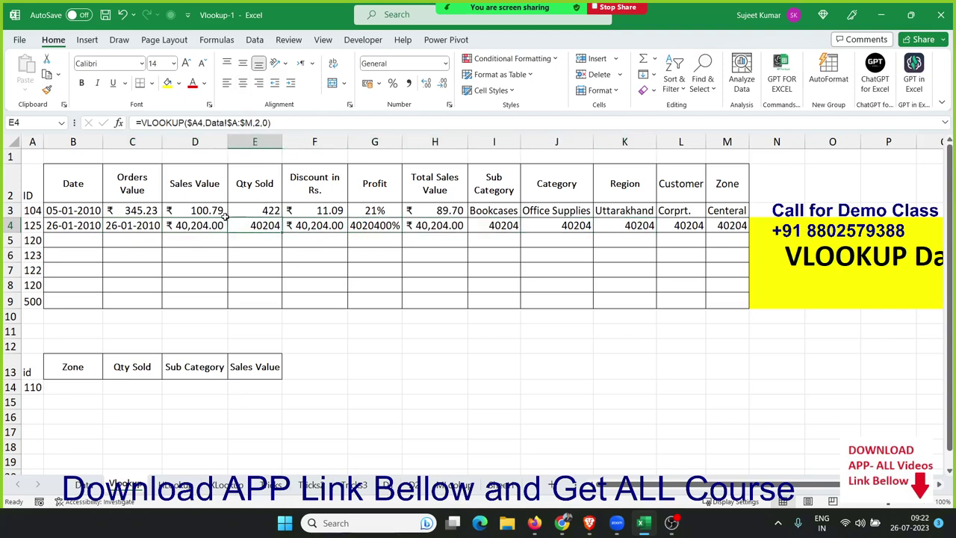
pyautogui.press('Left')
pyautogui.press('Left')
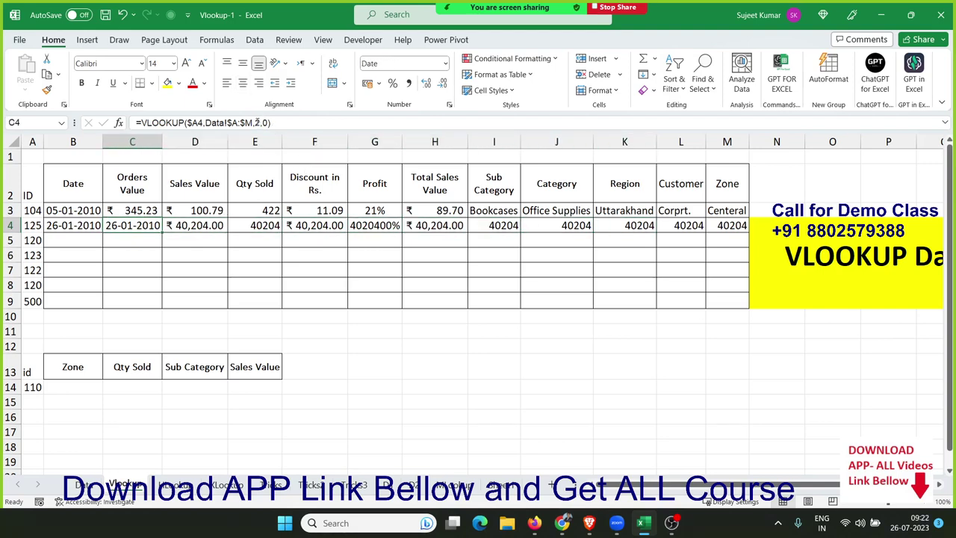
pyautogui.click(256, 123)
# Step: Change C4's column index to 3 so it returns 17.64056
pyautogui.press('BackSpace')
pyautogui.write('3')
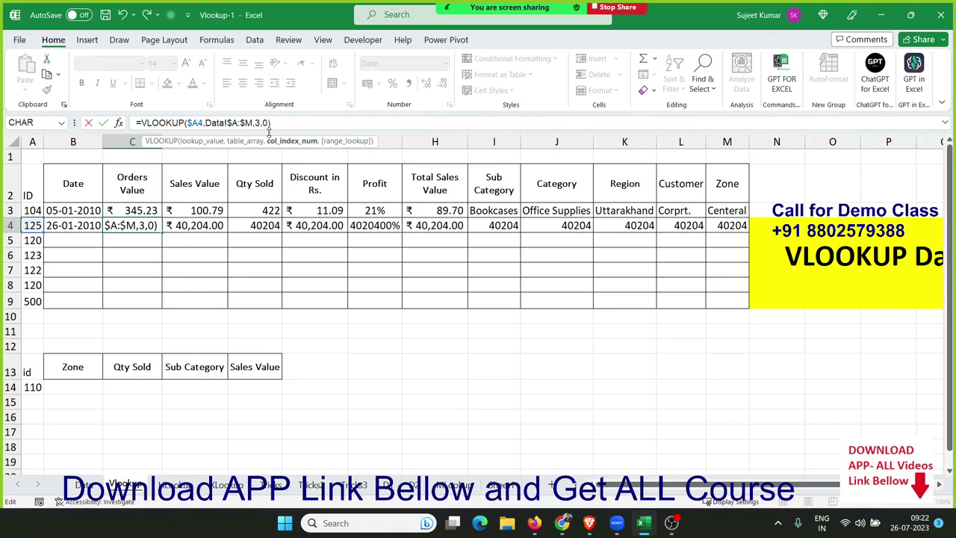
pyautogui.press('Return')
pyautogui.press('Up')
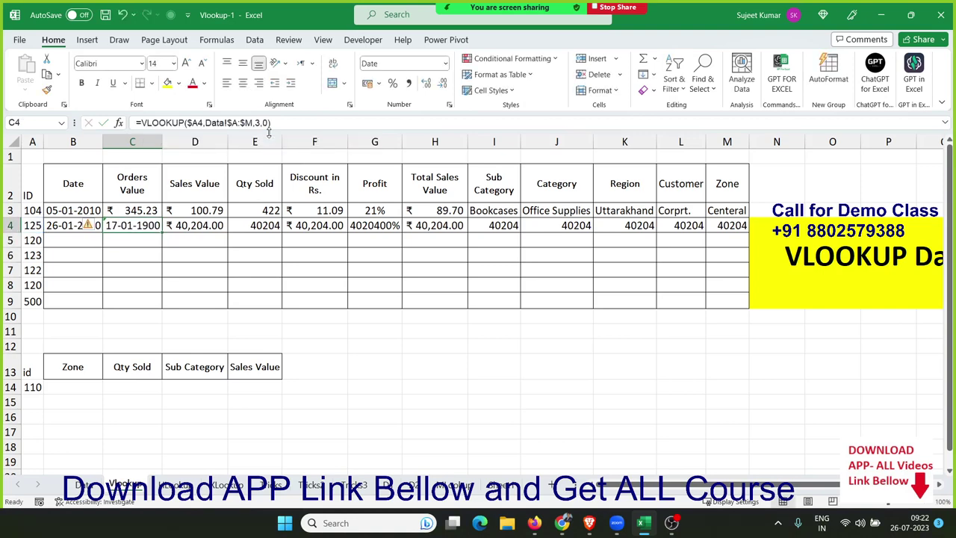
# Step: Toggle formula view to check row 4, then select D4 and view the Data sheet
pyautogui.hotkey('ctrl', '`')
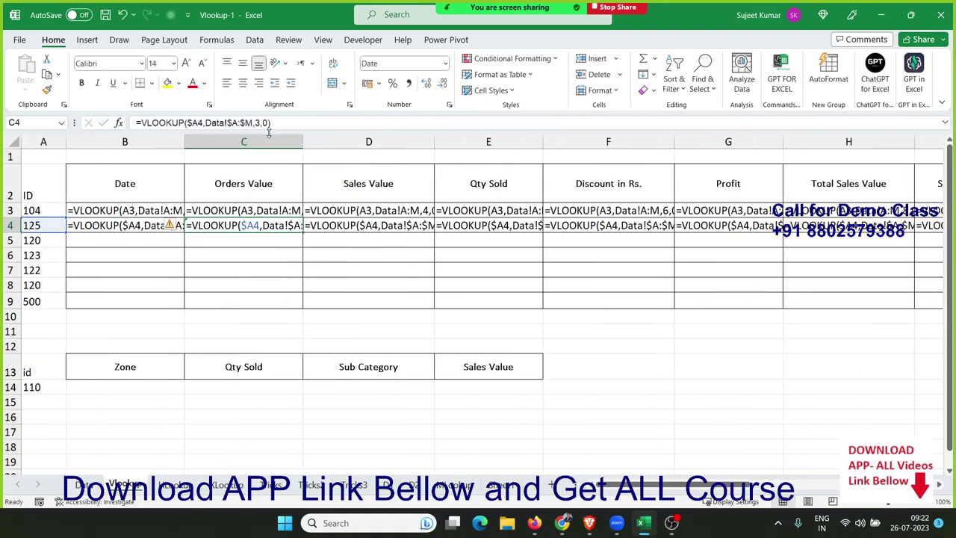
pyautogui.hotkey('ctrl', 'shift', '`')
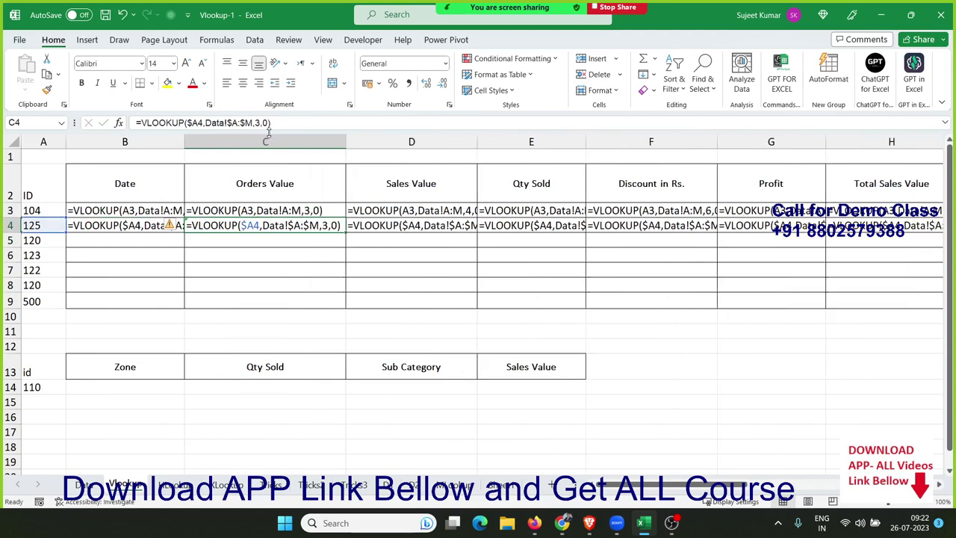
pyautogui.hotkey('ctrl', '`')
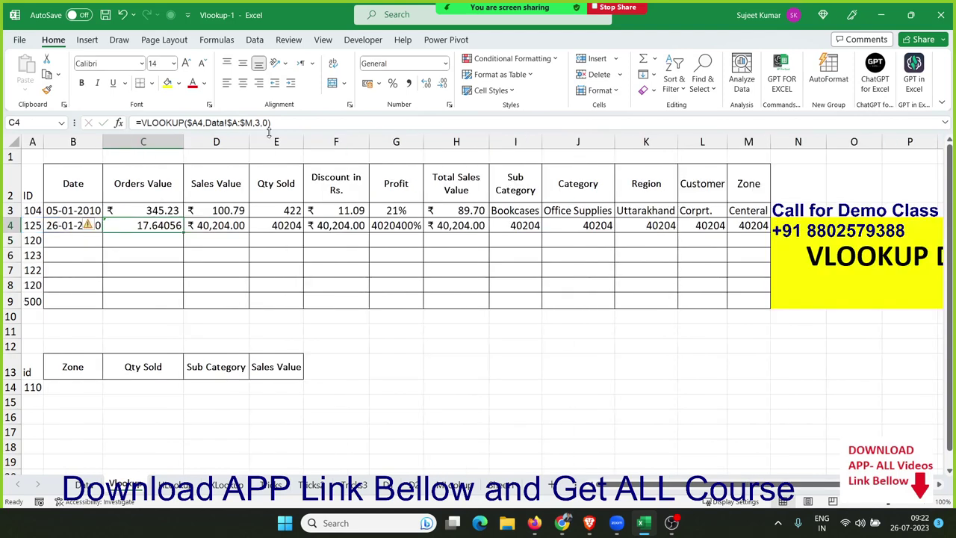
pyautogui.press('Left')
pyautogui.press('Left')
pyautogui.press('Right')
pyautogui.press('Right')
pyautogui.click(207, 224)
pyautogui.click(86, 481)
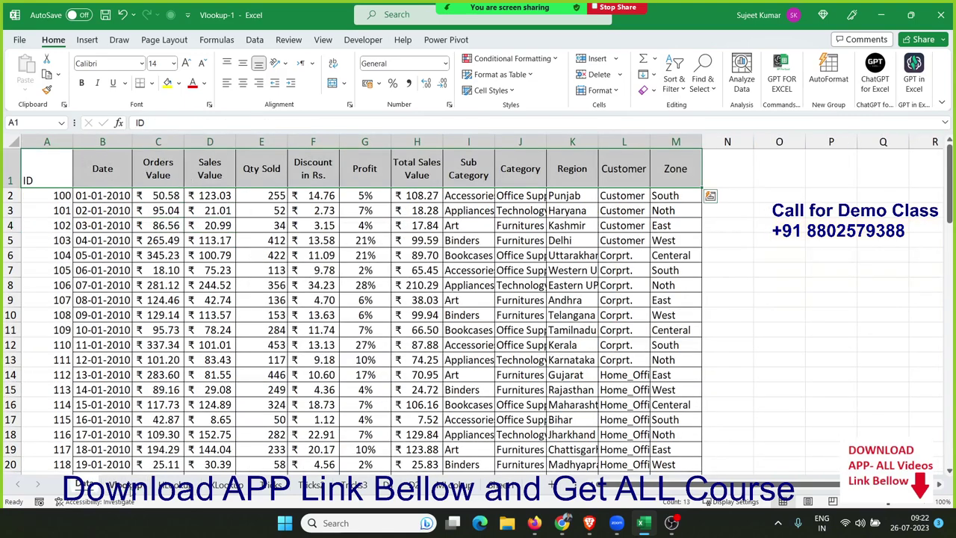
# Step: Set D4's column index to 4 so it returns the Sales Value
pyautogui.click(130, 485)
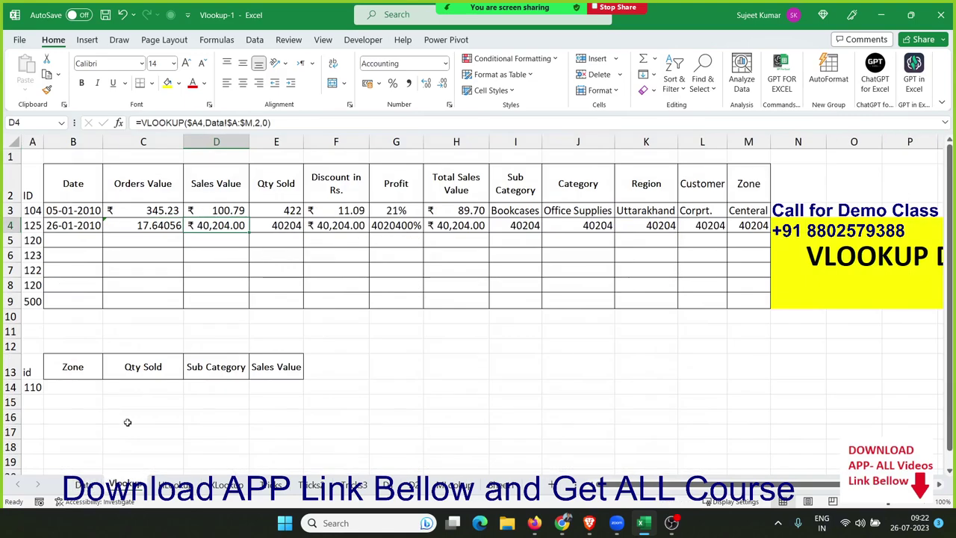
pyautogui.click(257, 122)
pyautogui.press('BackSpace')
pyautogui.write('4')
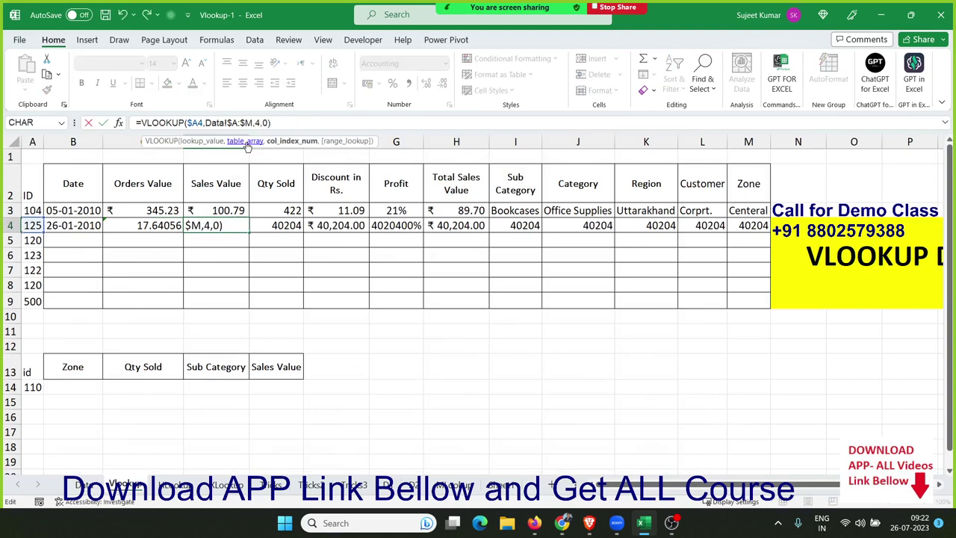
pyautogui.press('Return')
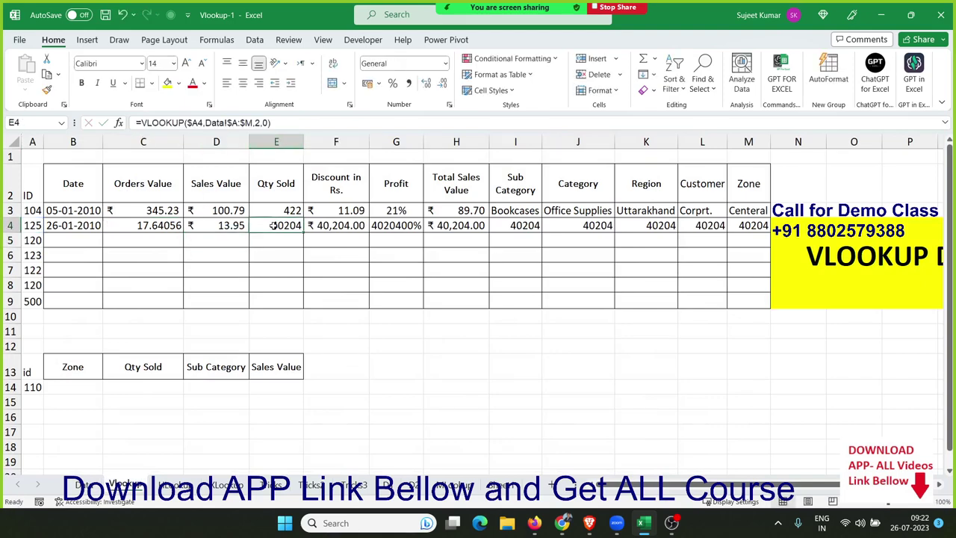
# Step: Check which Data column holds Qty Sold and update E4's column index accordingly
pyautogui.click(272, 225)
pyautogui.click(84, 485)
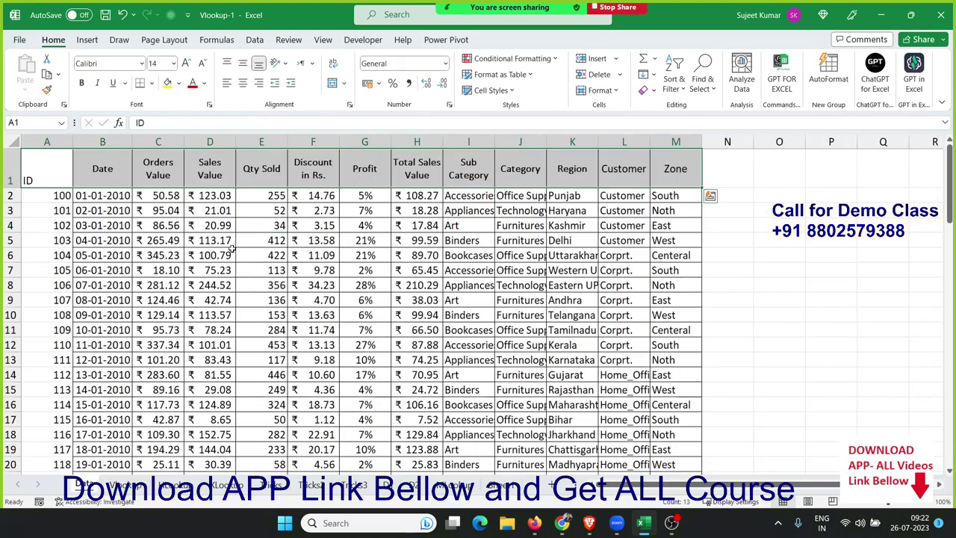
pyautogui.click(267, 185)
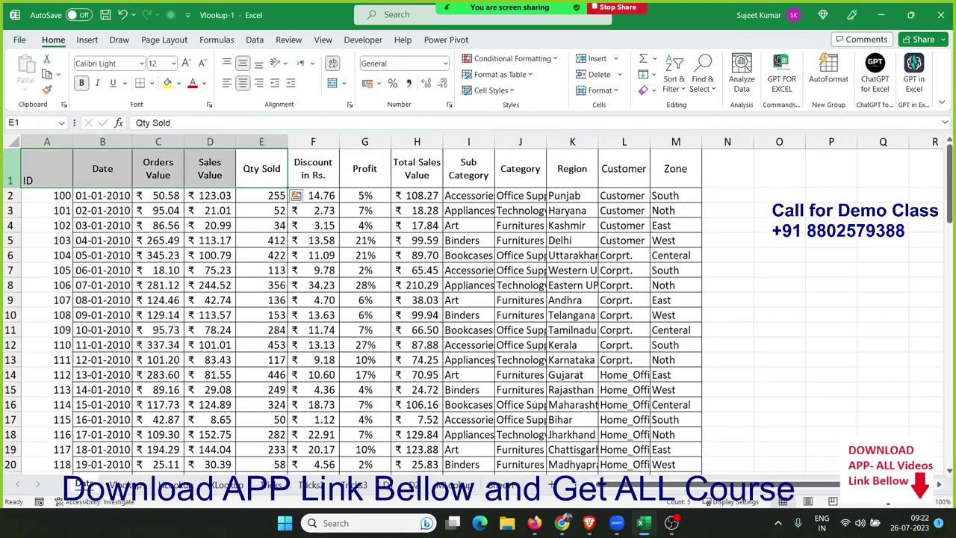
pyautogui.click(139, 487)
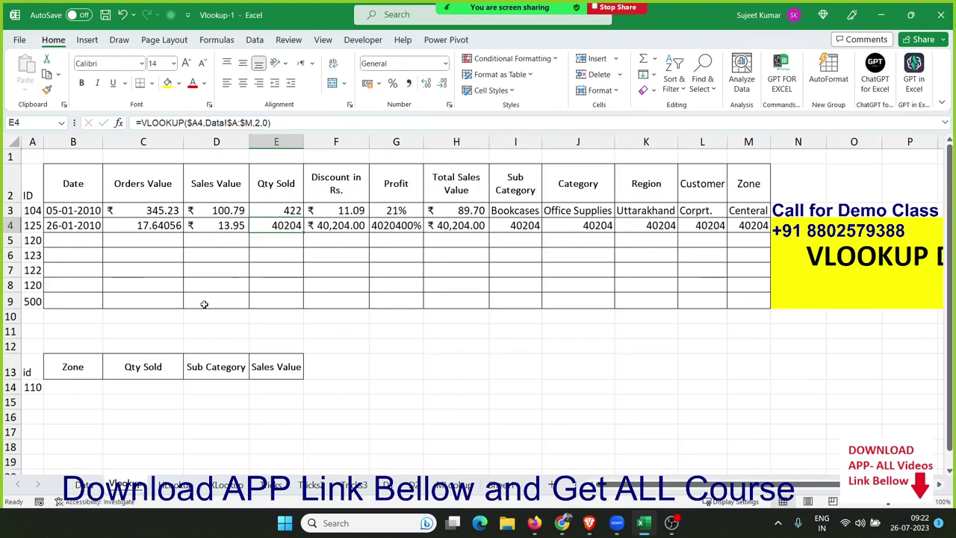
pyautogui.click(257, 122)
pyautogui.press('BackSpace')
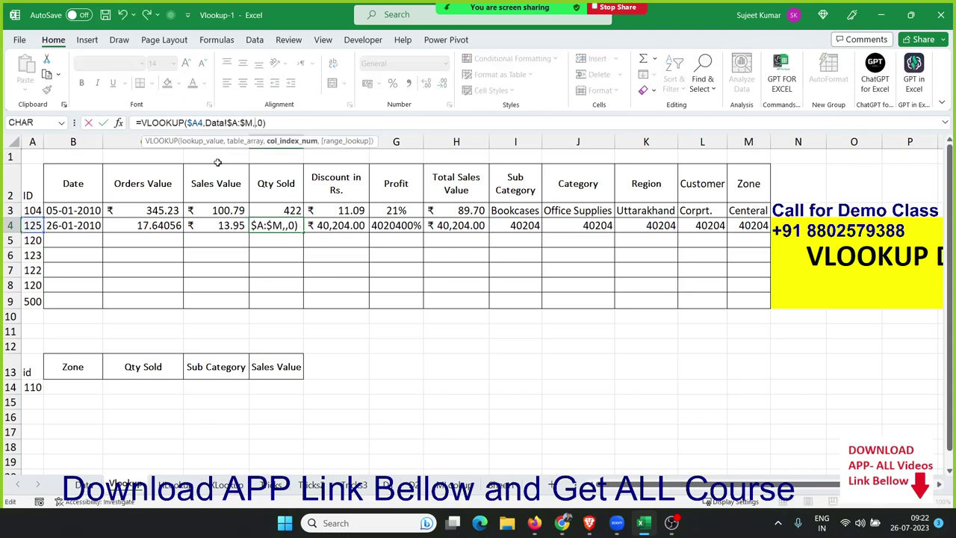
pyautogui.write('2')
pyautogui.press('Return')
pyautogui.press('Up')
pyautogui.press('Right')
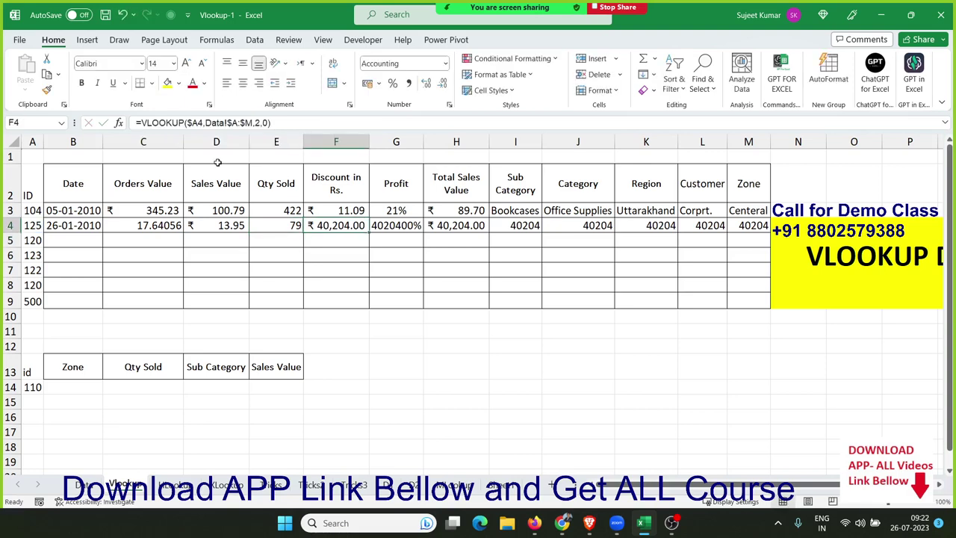
# Step: Set the column indexes of F4 and G4 to 6 and 7
pyautogui.click(265, 122)
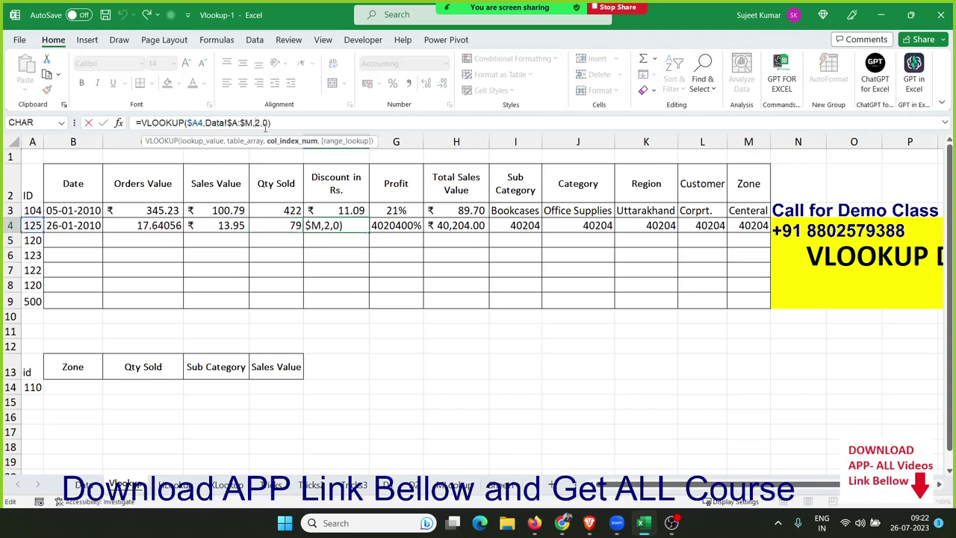
pyautogui.press('Delete')
pyautogui.write('6')
pyautogui.press('Tab')
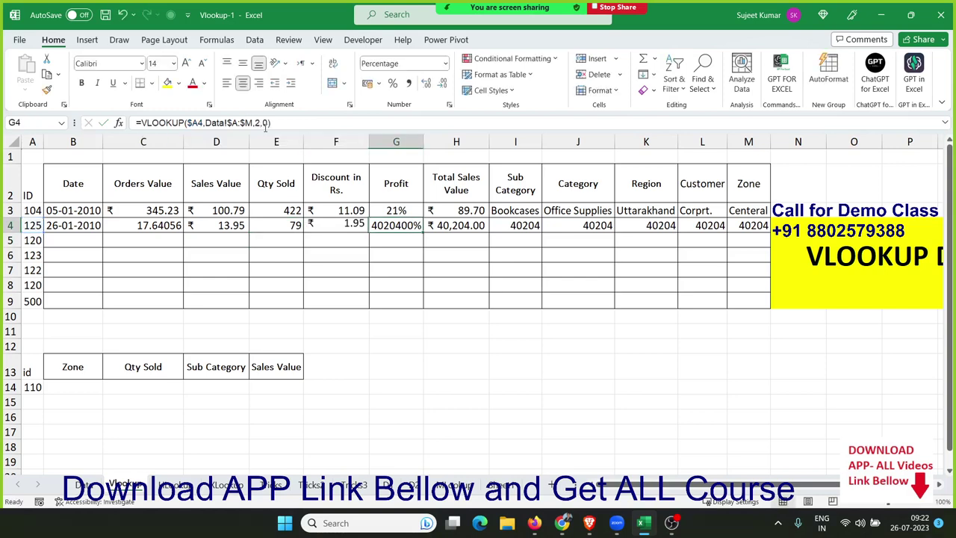
pyautogui.click(256, 122)
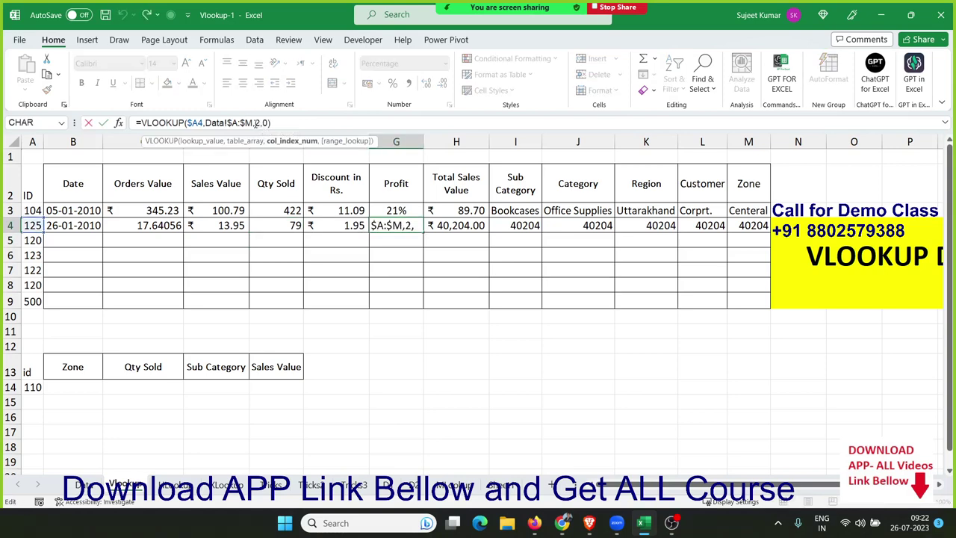
pyautogui.press('Delete')
pyautogui.write('7')
pyautogui.press('Tab')
# Step: Set the column indexes of H4 and I4 to 8 and 9
pyautogui.click(256, 122)
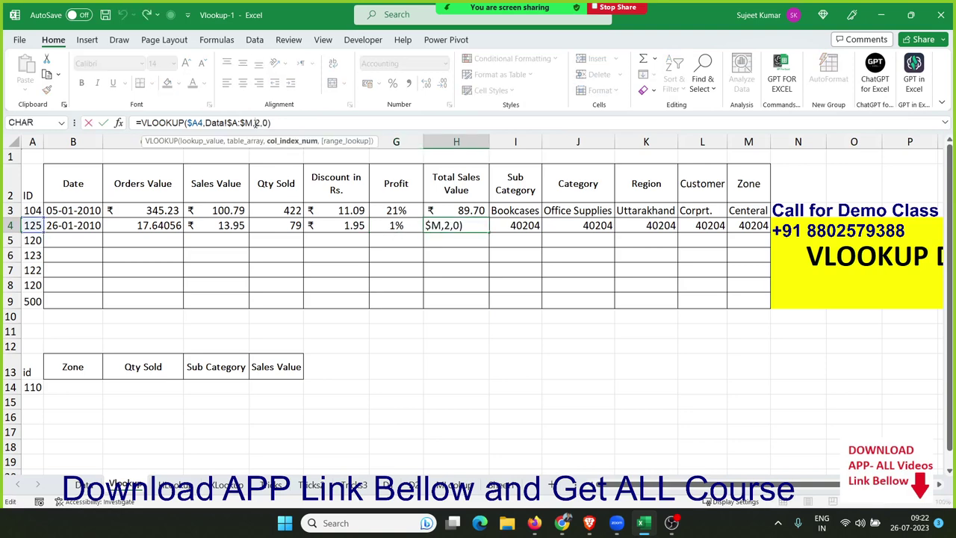
pyautogui.press('Delete')
pyautogui.write('8')
pyautogui.press('Tab')
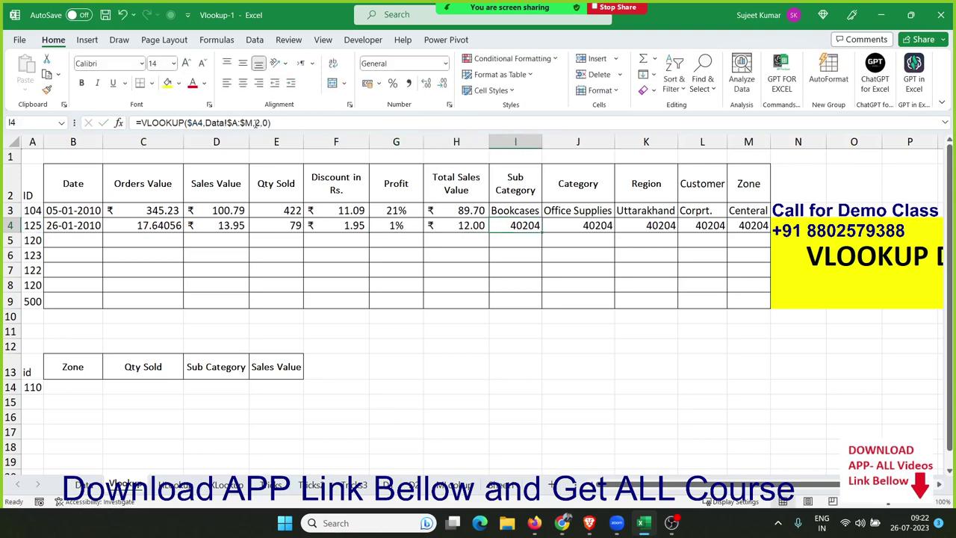
pyautogui.click(256, 123)
pyautogui.press('Delete')
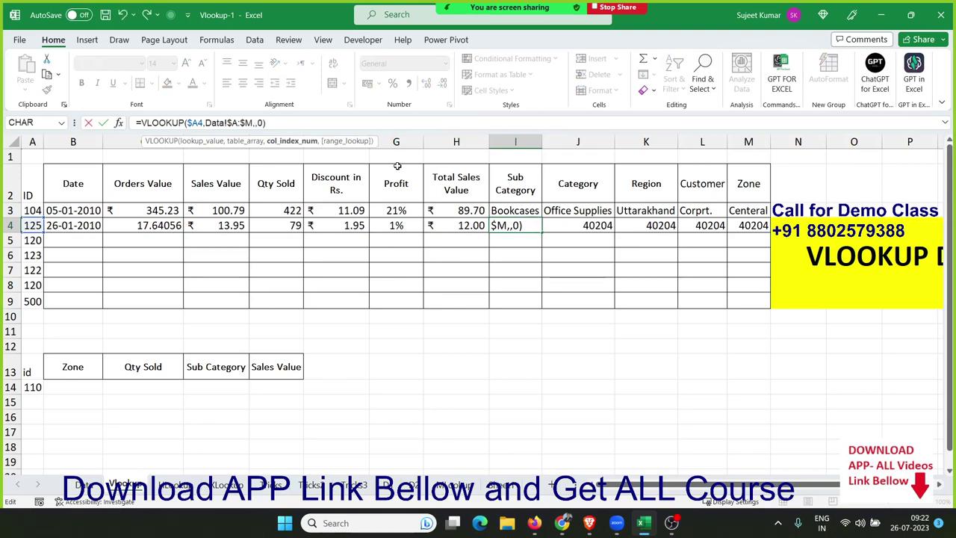
pyautogui.write('9')
pyautogui.press('Return')
# Step: Set J4's column index to 10 so the Category cell shows Office Supplies
pyautogui.press('Up')
pyautogui.press('Right')
pyautogui.press('Right')
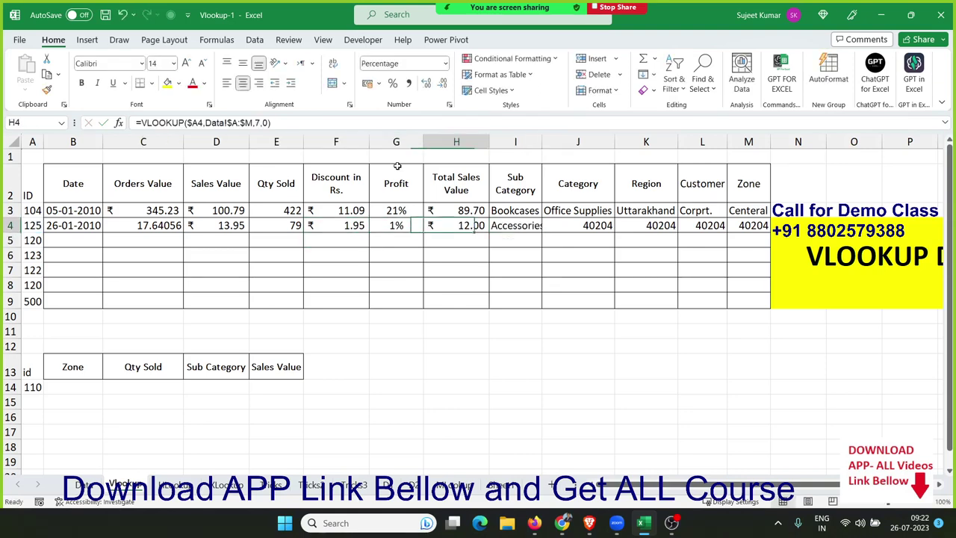
pyautogui.press('Right')
pyautogui.press('Left')
pyautogui.press('Right')
pyautogui.press('Right')
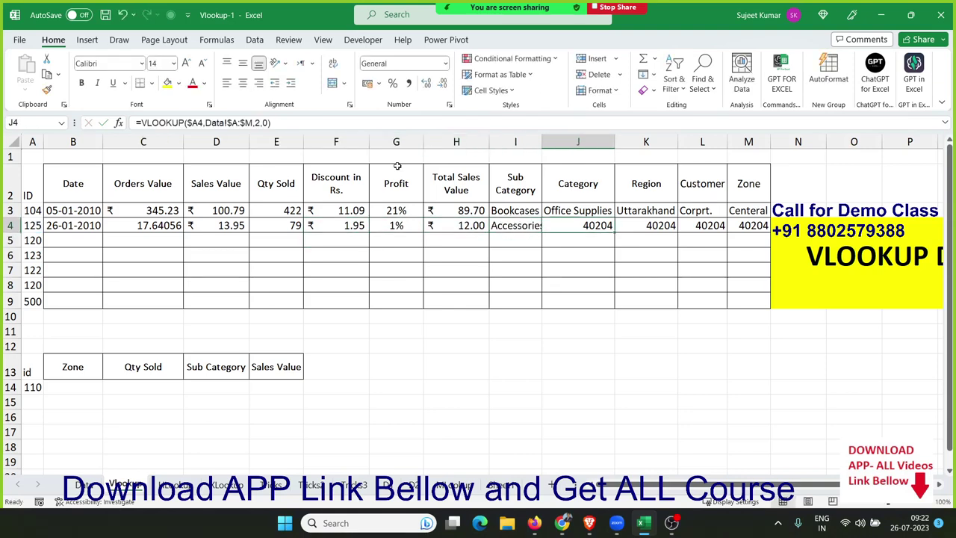
pyautogui.click(254, 123)
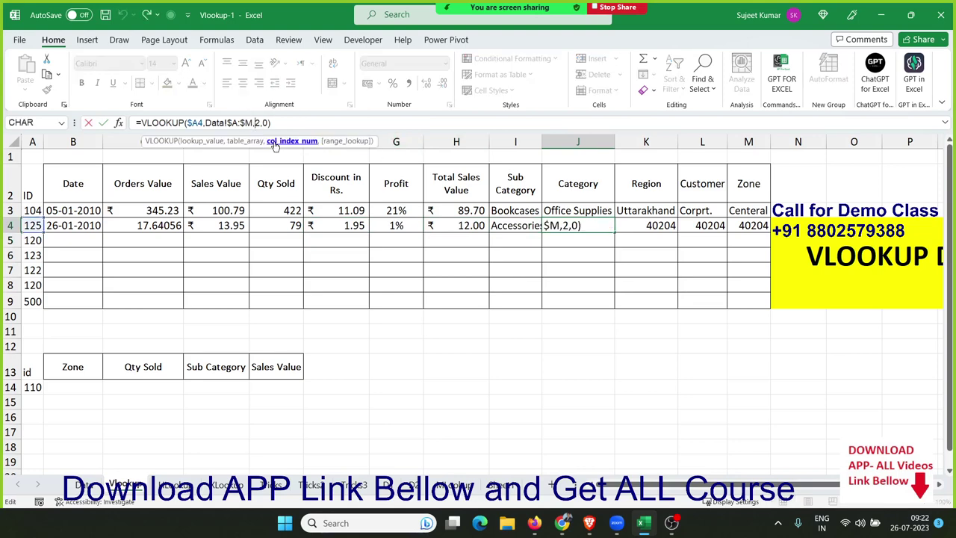
pyautogui.press('BackSpace')
pyautogui.write('9')
pyautogui.hotkey('ctrl', 'Return')
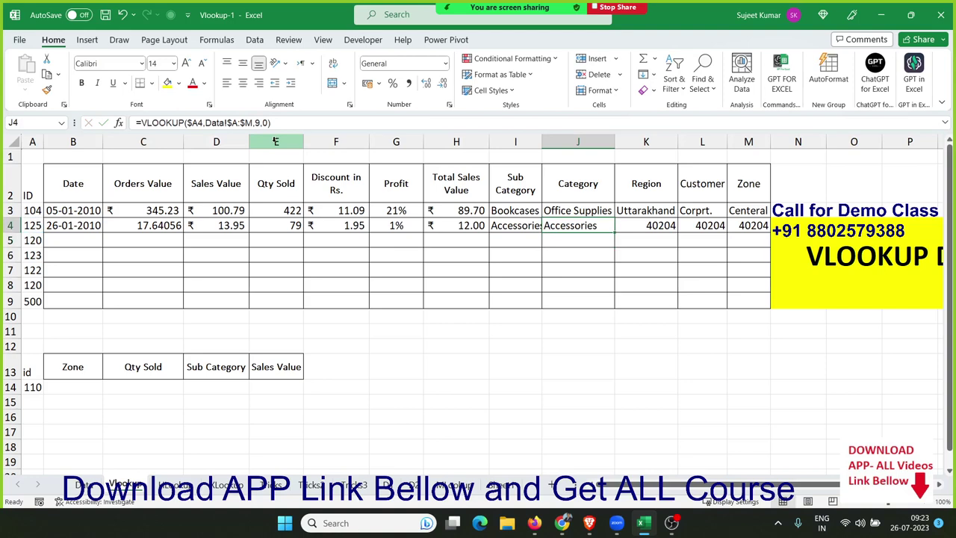
pyautogui.click(259, 123)
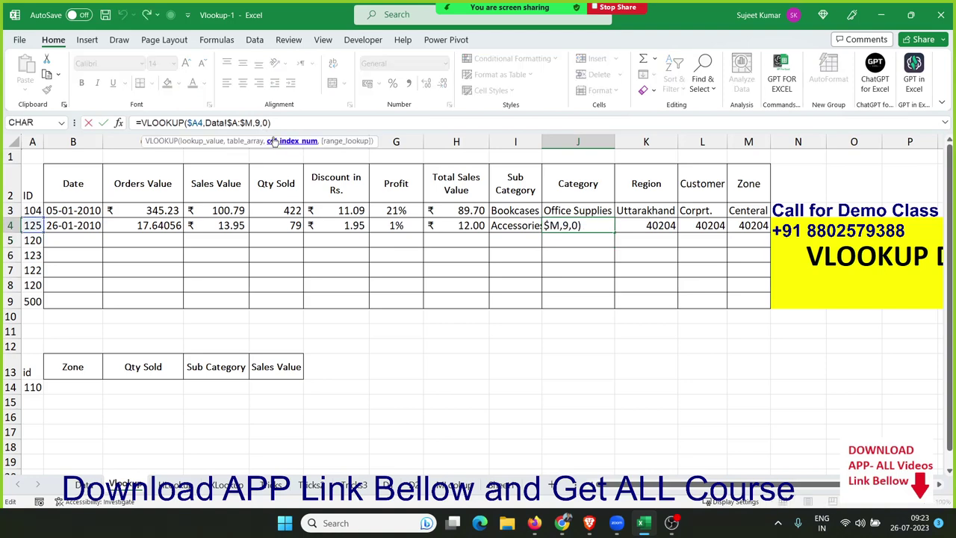
pyautogui.press('BackSpace')
pyautogui.write('10')
pyautogui.press('Tab')
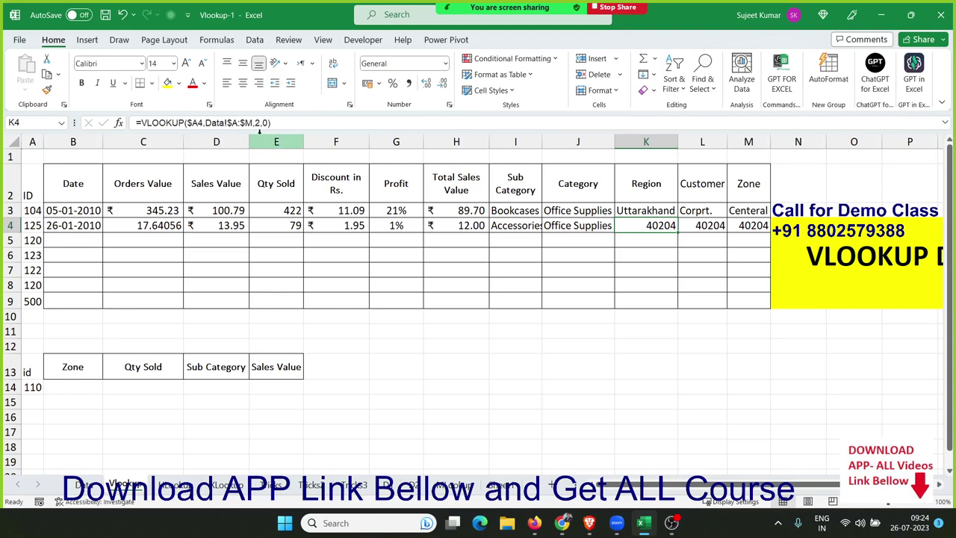
# Step: Correct the VLOOKUP column numbers in K4 and L4 so Region and Customer return the right fields
pyautogui.click(258, 124)
pyautogui.click(256, 123)
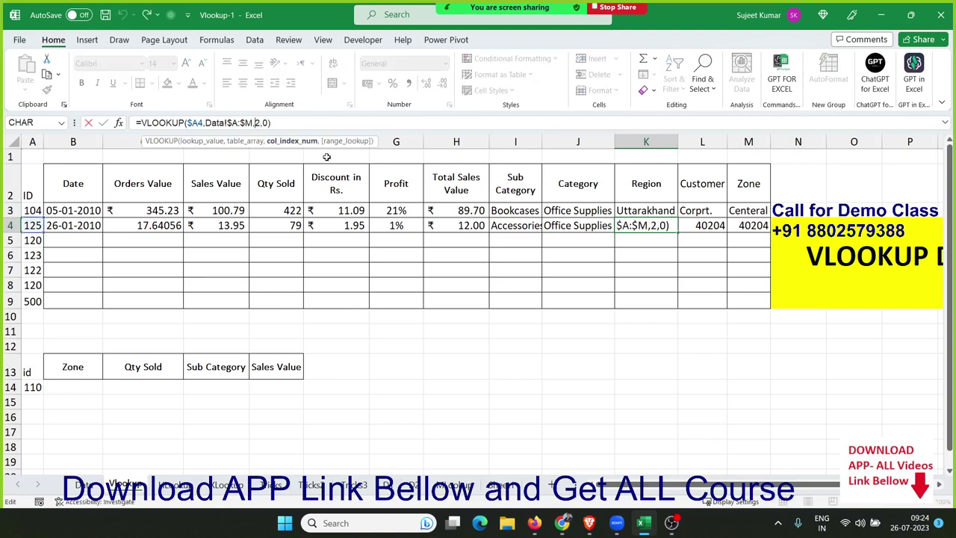
pyautogui.press('Delete')
pyautogui.write('2')
pyautogui.press('Tab')
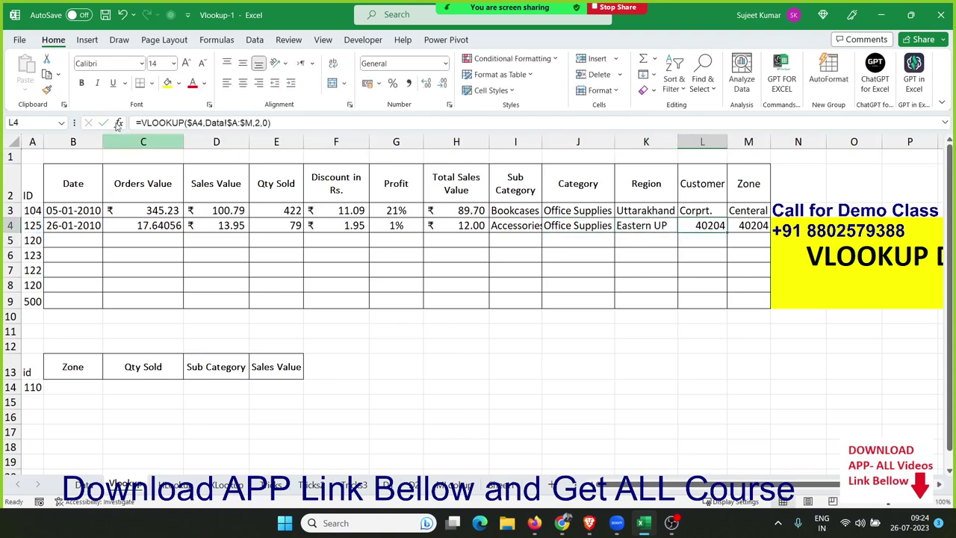
pyautogui.click(256, 124)
pyautogui.click(257, 123)
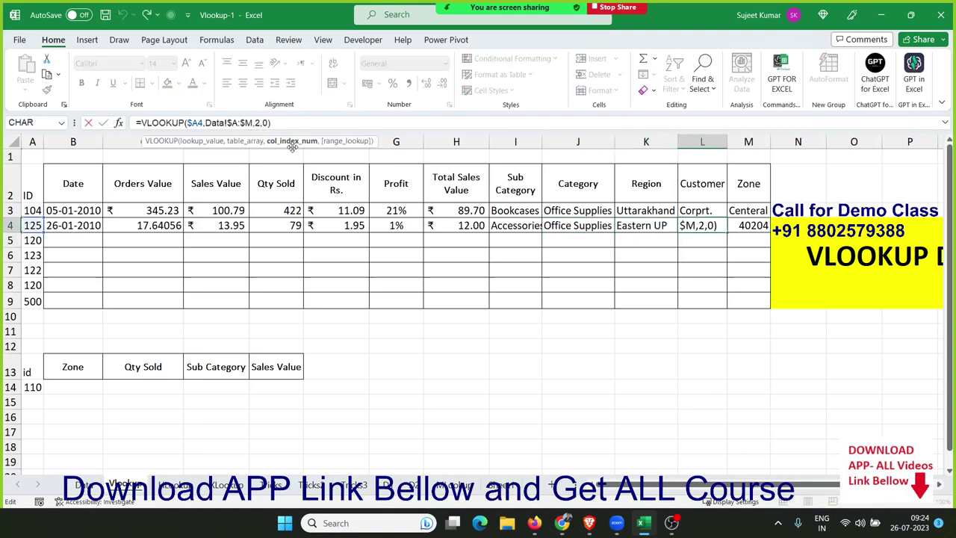
pyautogui.press('Return')
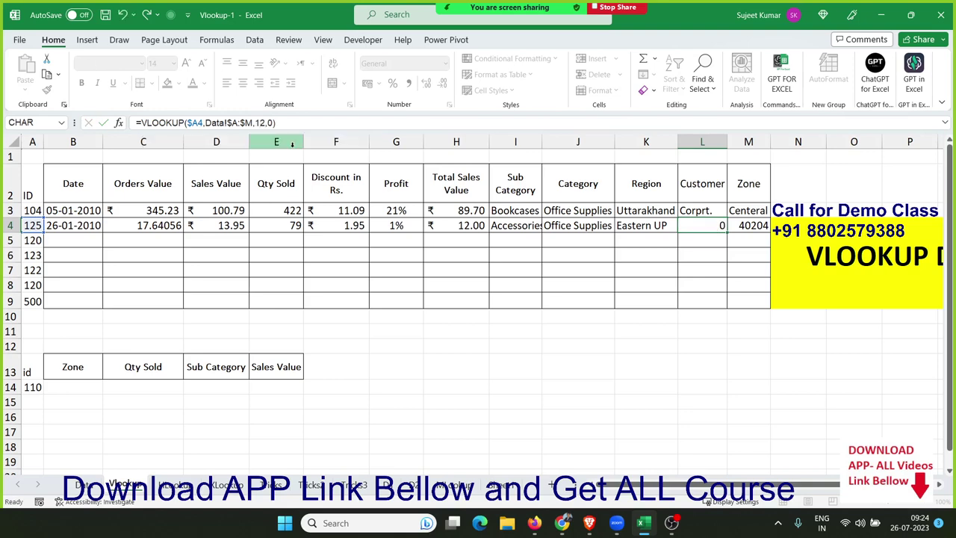
# Step: Change M4's VLOOKUP column number to 13 so Zone returns South
pyautogui.press('Right')
pyautogui.press('Up')
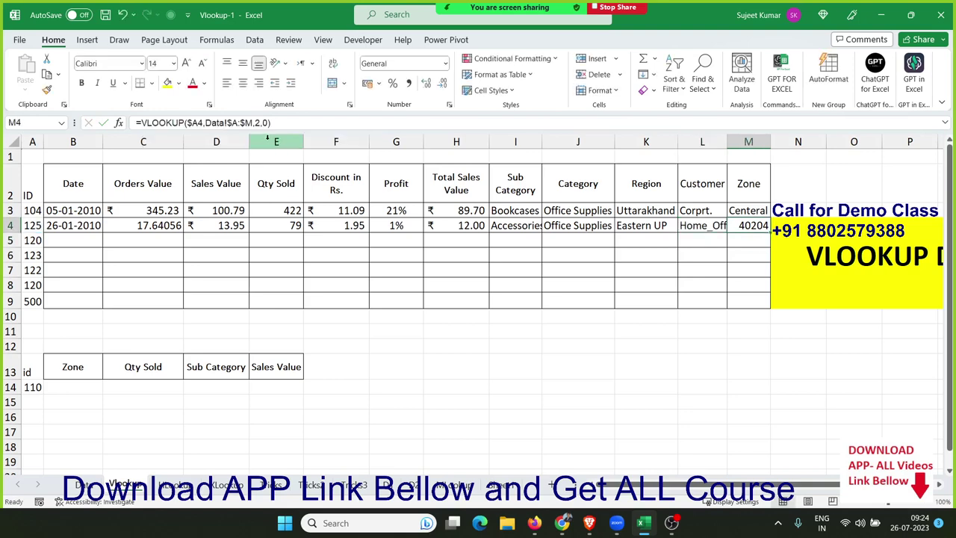
pyautogui.click(255, 122)
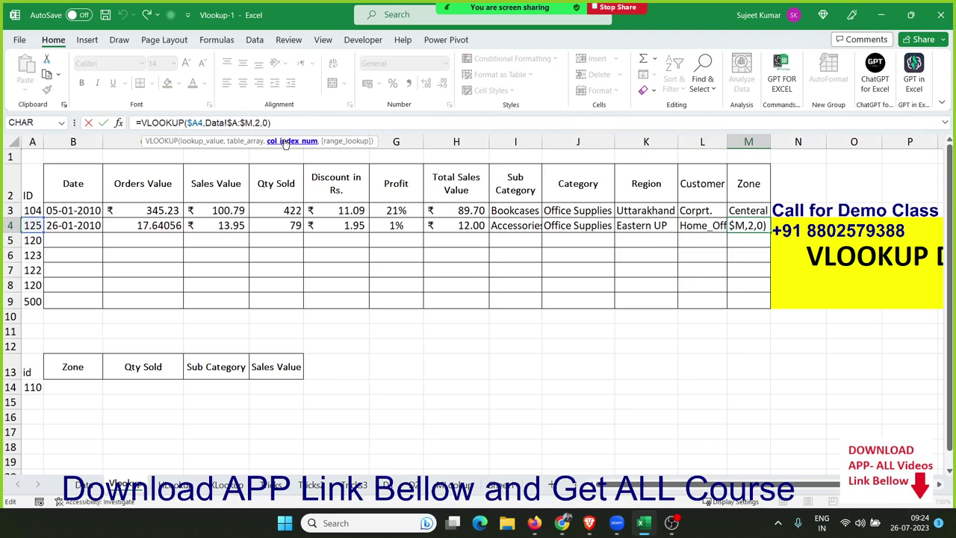
pyautogui.press('Delete')
pyautogui.write('1')
pyautogui.write('3')
pyautogui.press('Return')
pyautogui.press('Up')
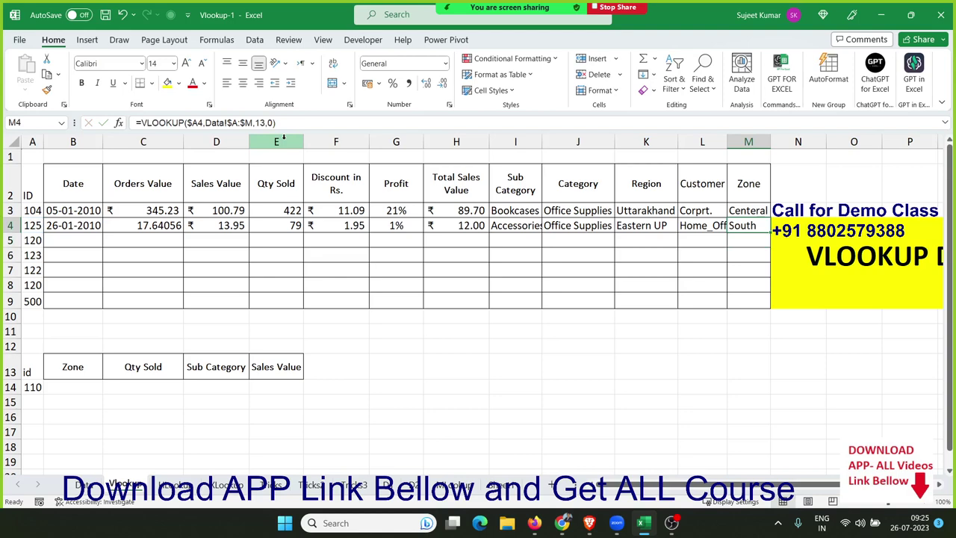
pyautogui.press('Left')
pyautogui.press('Left')
pyautogui.press('Left')
pyautogui.press('Left')
pyautogui.press('Left')
pyautogui.press('Left')
pyautogui.press('Left')
pyautogui.press('Left')
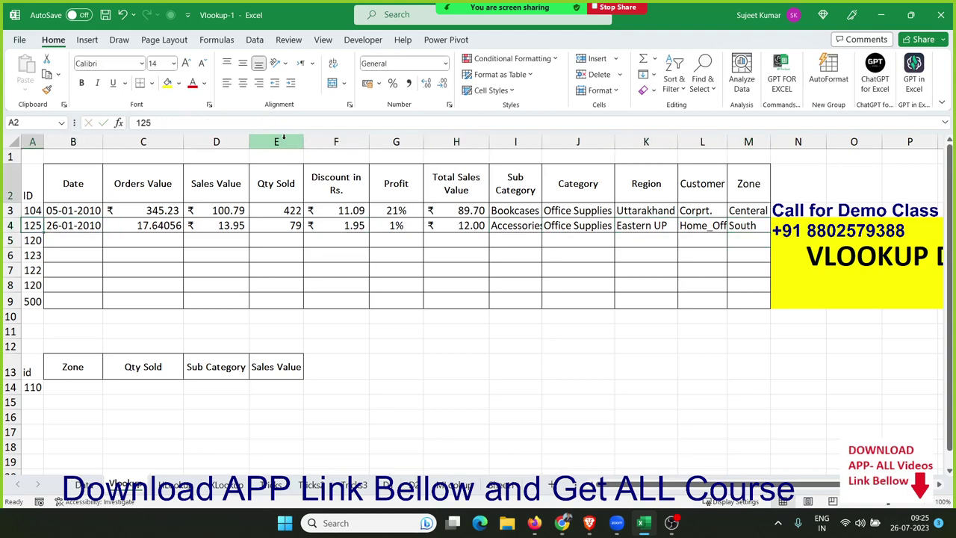
# Step: Number cells B1 through G1 with column indexes 2 to 7
pyautogui.press('Up')
pyautogui.press('Up')
pyautogui.press('Up')
pyautogui.hotkey('shift', 'space')
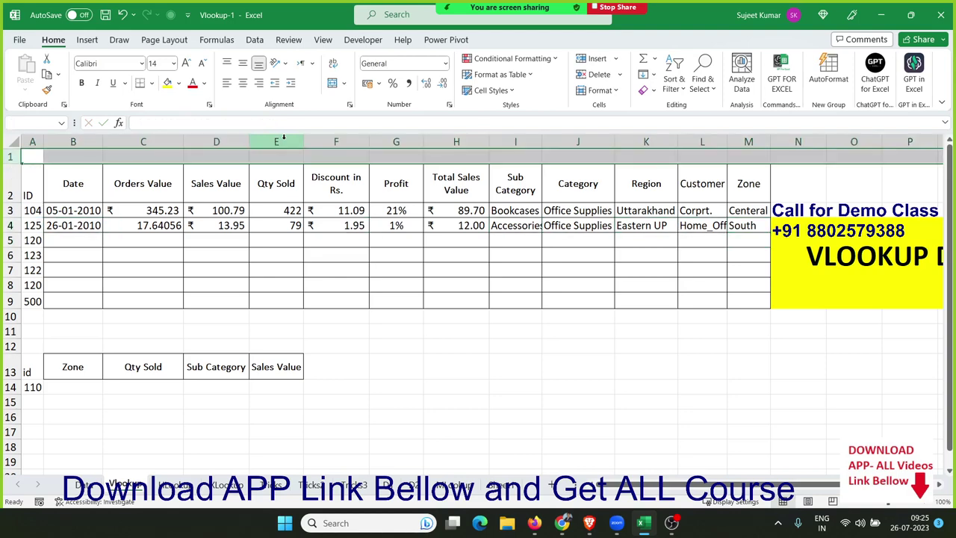
pyautogui.press('Right')
pyautogui.write('2')
pyautogui.press('Right')
pyautogui.write('3')
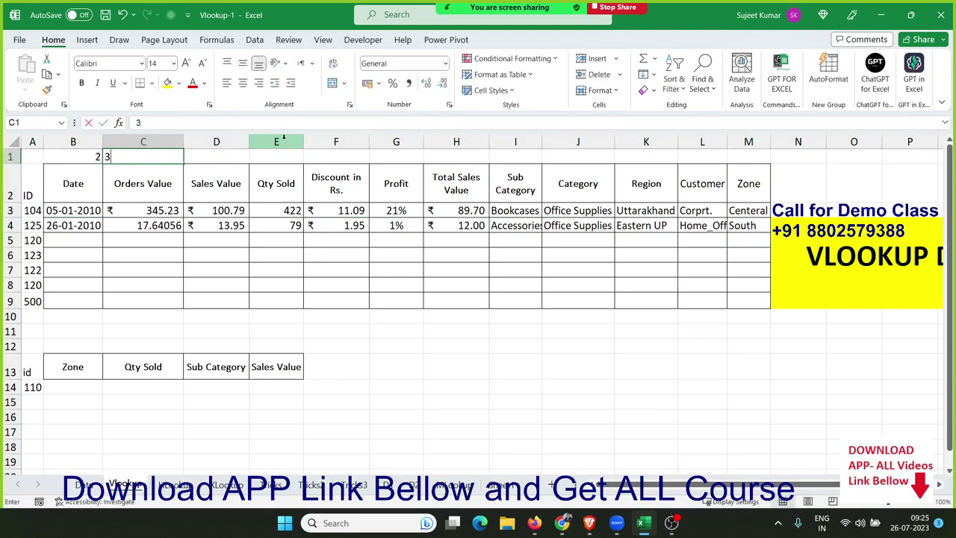
pyautogui.press('Right')
pyautogui.write('4')
pyautogui.press('Right')
pyautogui.write('5')
pyautogui.press('Right')
pyautogui.write('6')
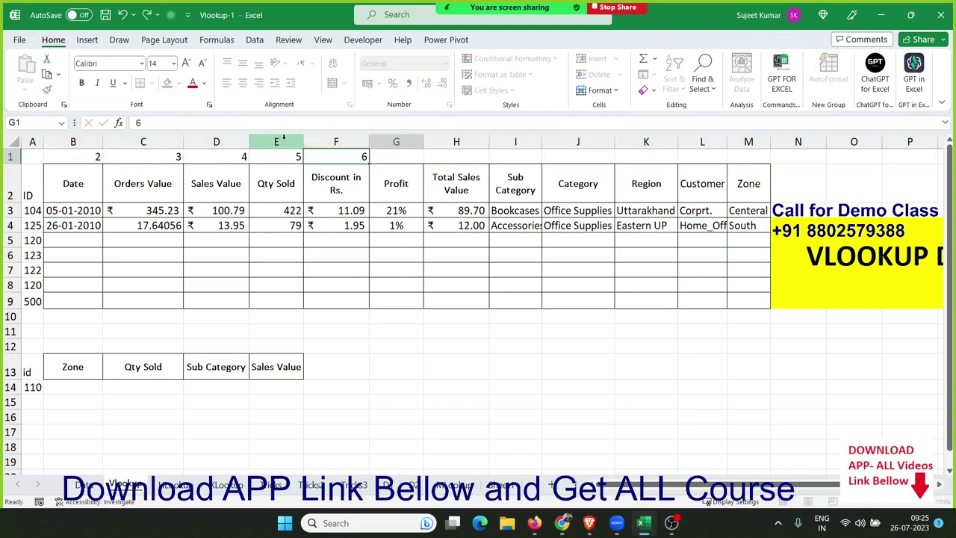
pyautogui.write('7')
pyautogui.press('Right')
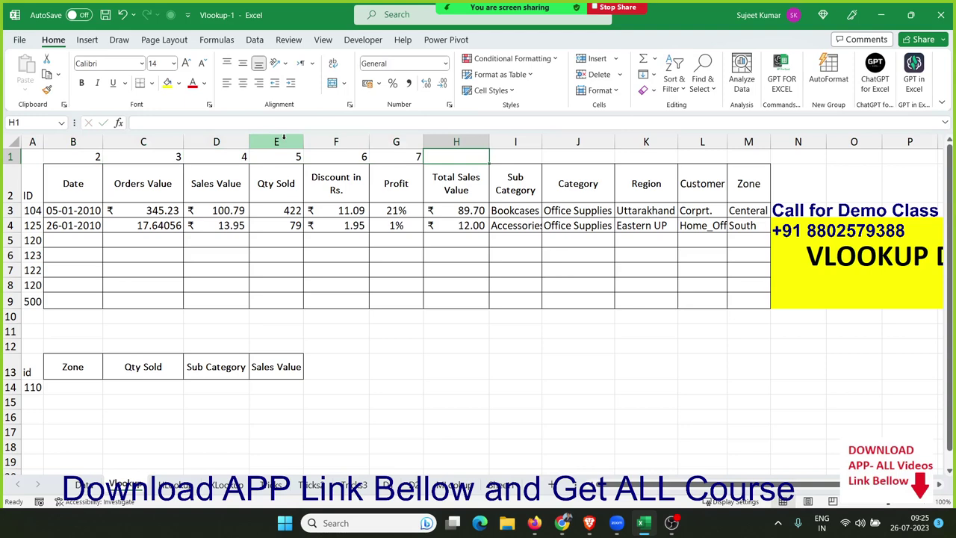
# Step: Continue numbering H1 through M1 with column indexes 8 to 13
pyautogui.write('8')
pyautogui.press('Right')
pyautogui.write('9')
pyautogui.press('Right')
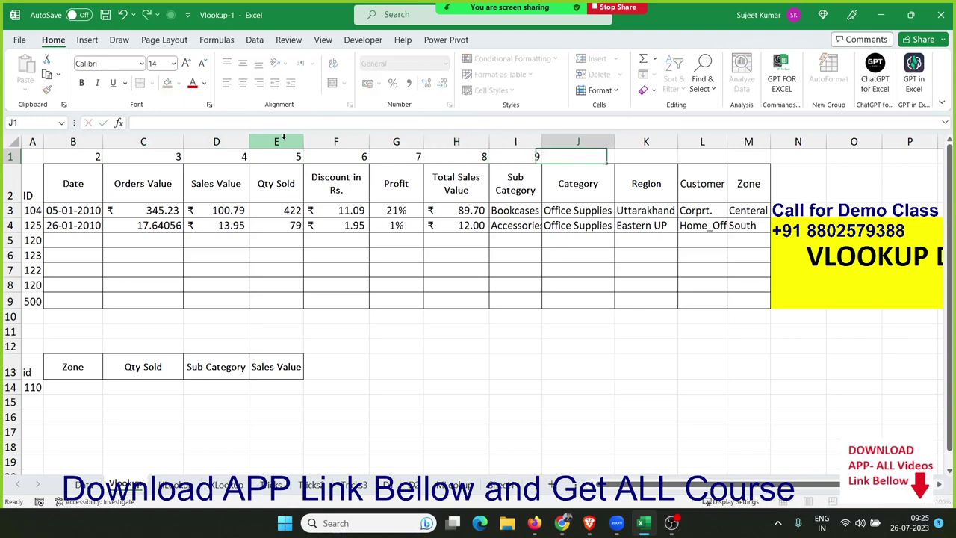
pyautogui.write('10')
pyautogui.press('Right')
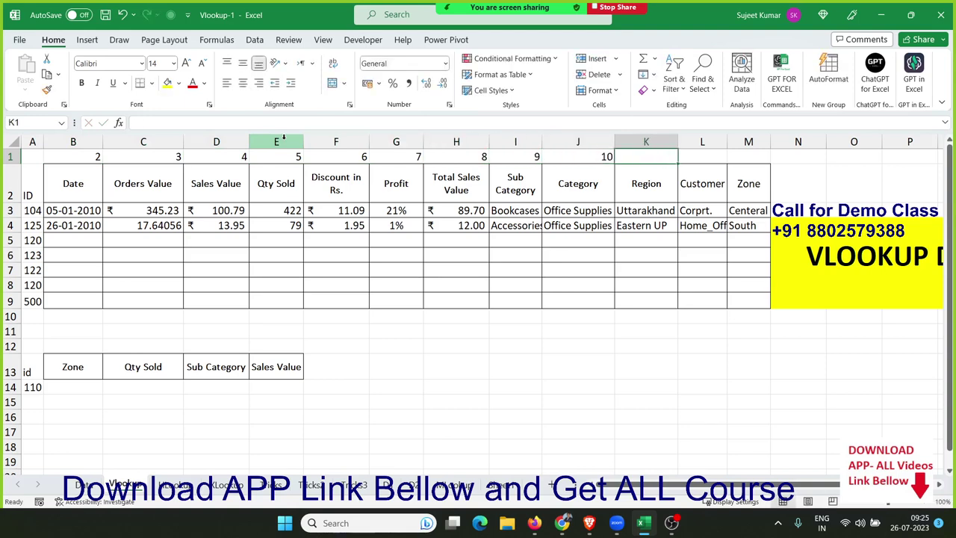
pyautogui.write('11')
pyautogui.press('Right')
pyautogui.write('12')
pyautogui.press('Right')
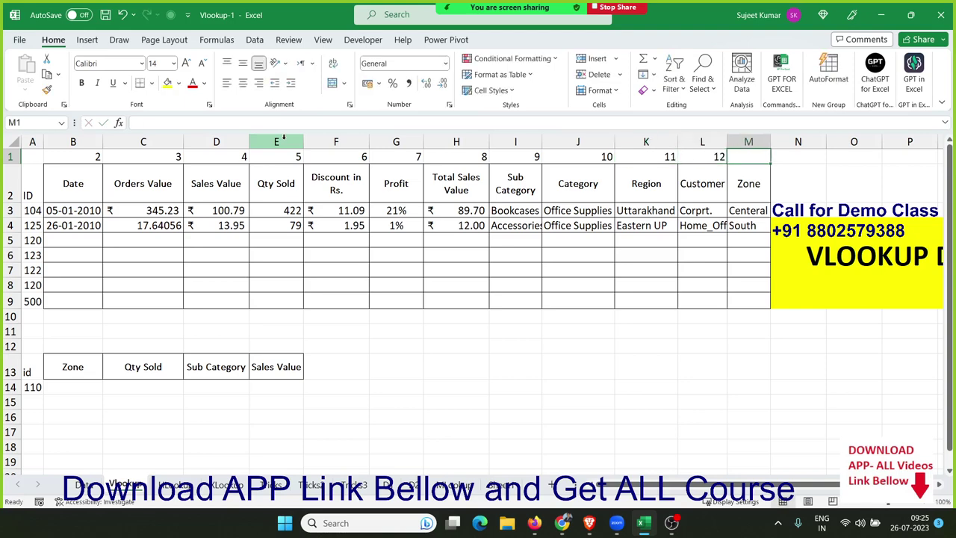
pyautogui.write('1')
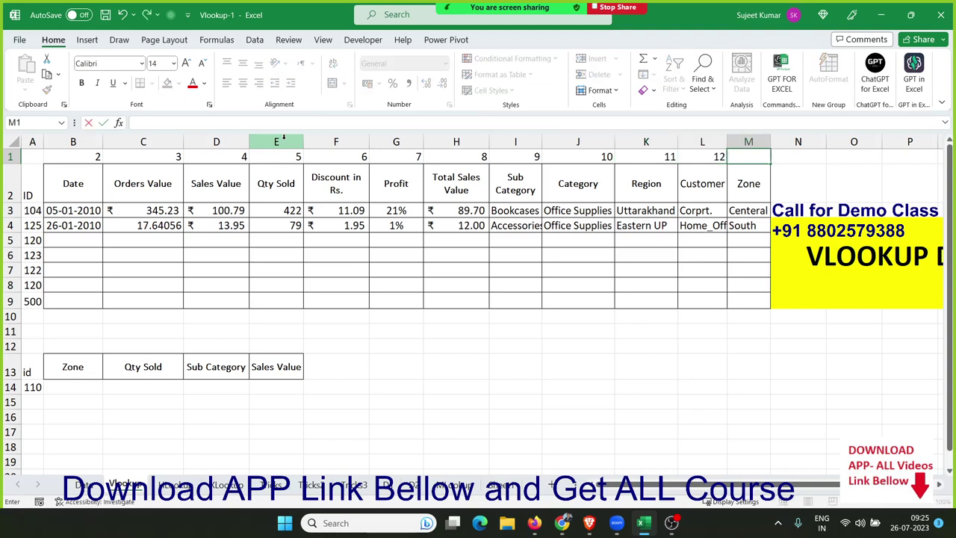
pyautogui.write('3')
pyautogui.press('Return')
pyautogui.hotkey('ctrl', 'Home')
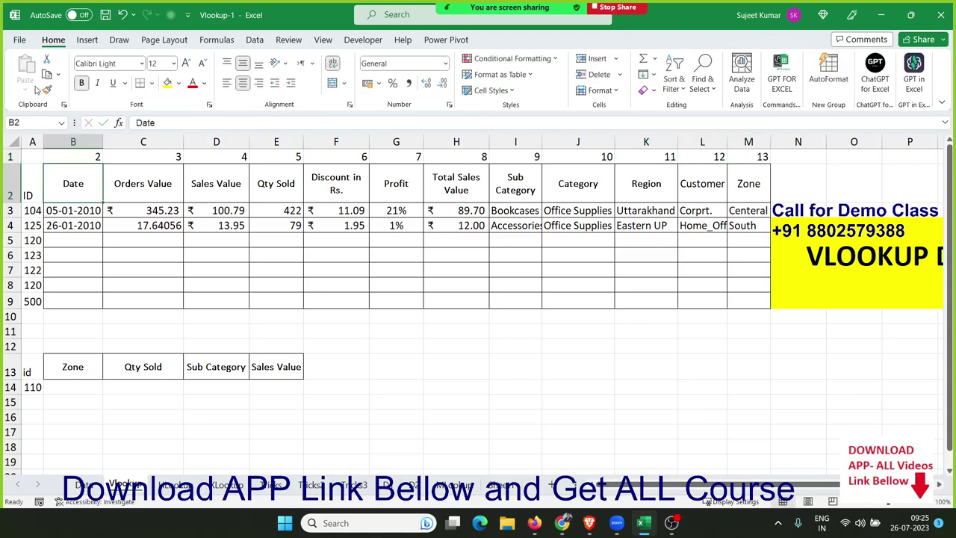
# Step: Enter =VLOOKUP(A5,Data!A:M,Vlookup!B1,0) in B5, returning 21-01-2010
pyautogui.click(59, 244)
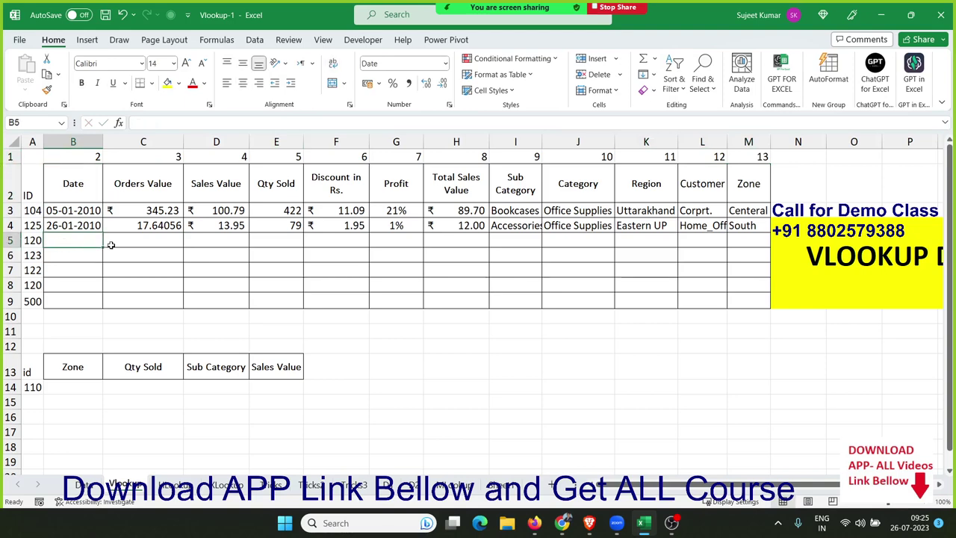
pyautogui.write('=vl')
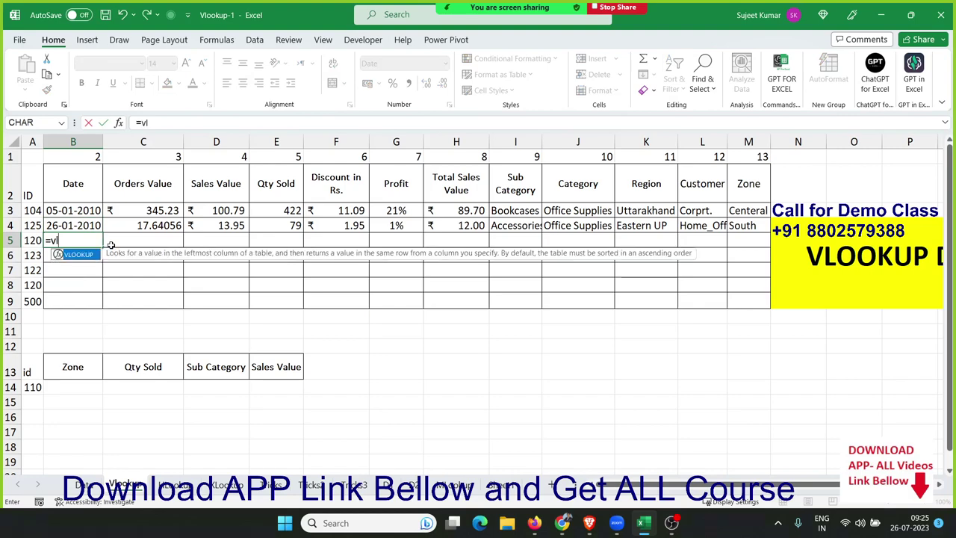
pyautogui.press('Tab')
pyautogui.press('Left')
pyautogui.write(',')
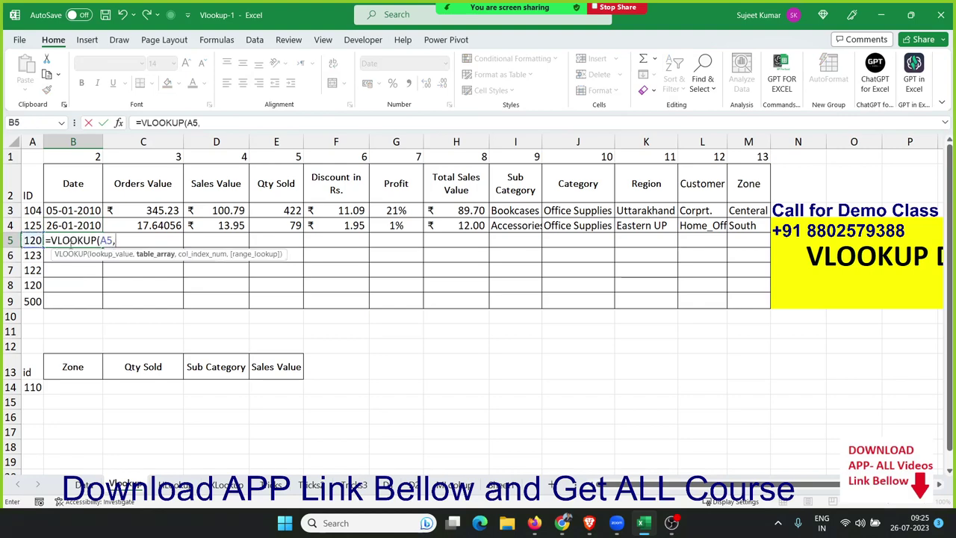
pyautogui.click(85, 484)
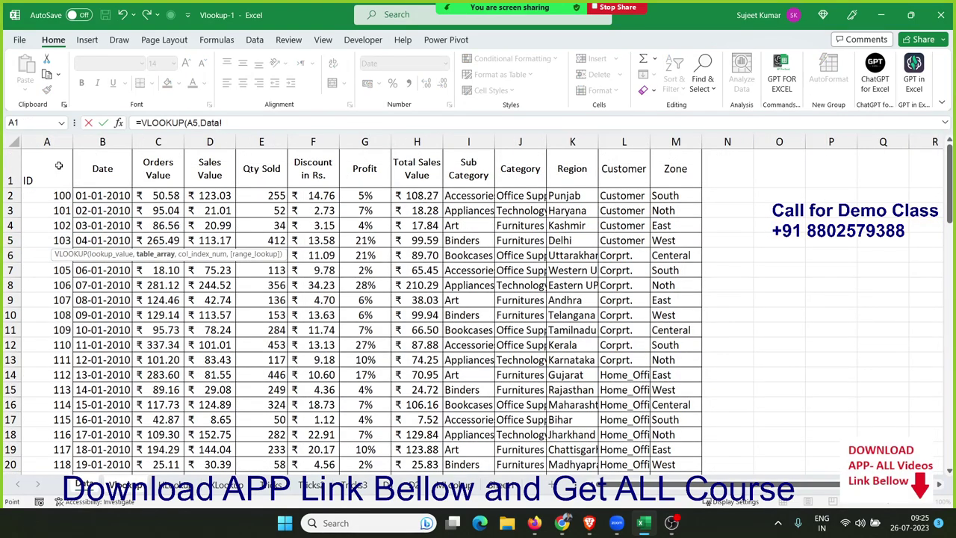
pyautogui.moveTo(58, 144); pyautogui.dragTo(654, 169)
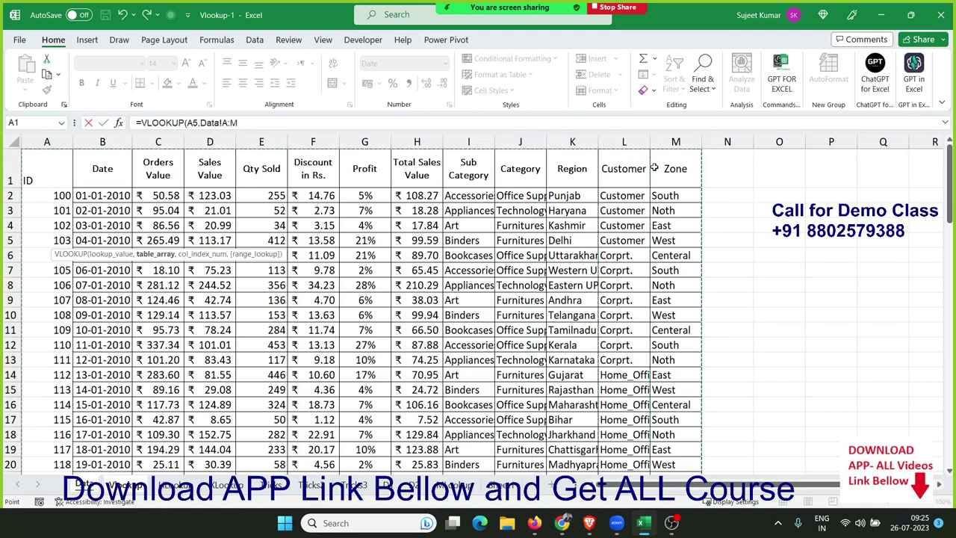
pyautogui.write(',')
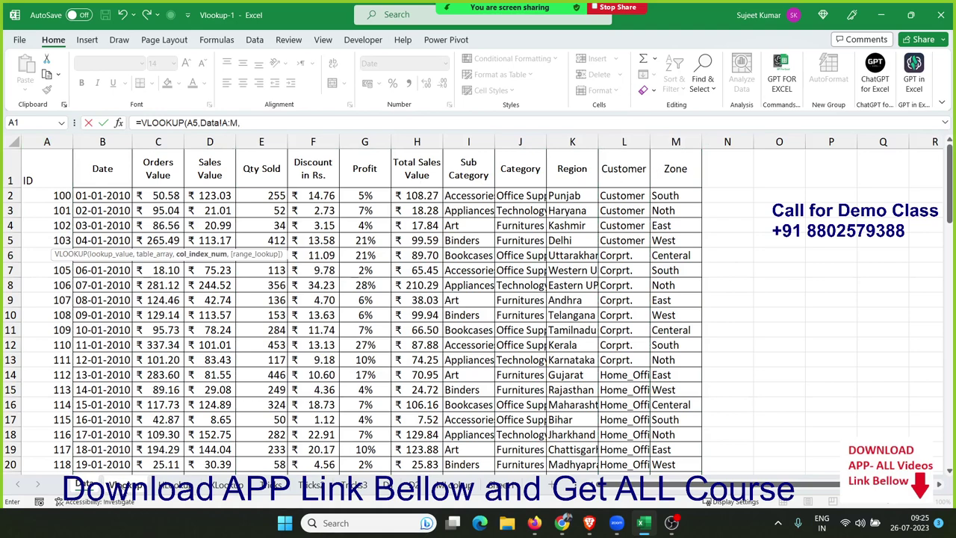
pyautogui.click(125, 485)
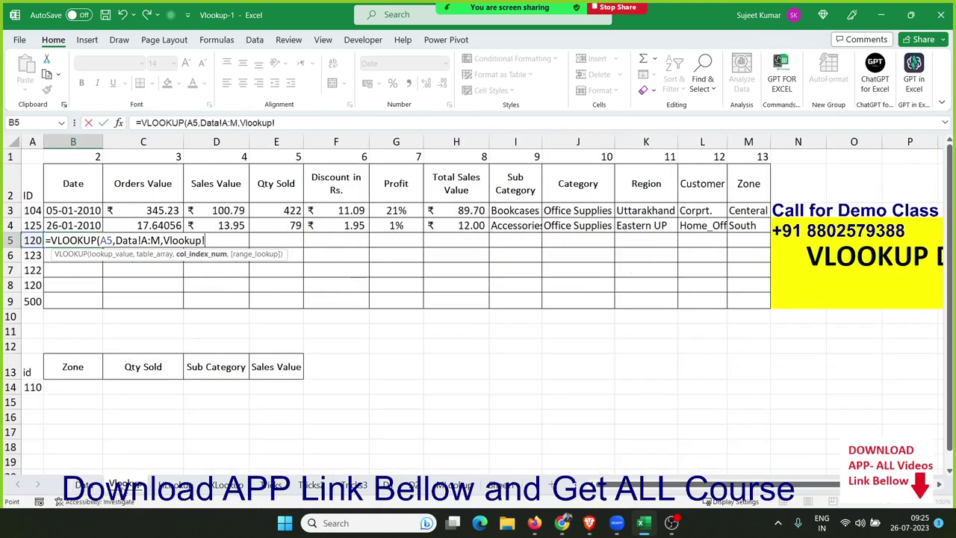
pyautogui.click(98, 158)
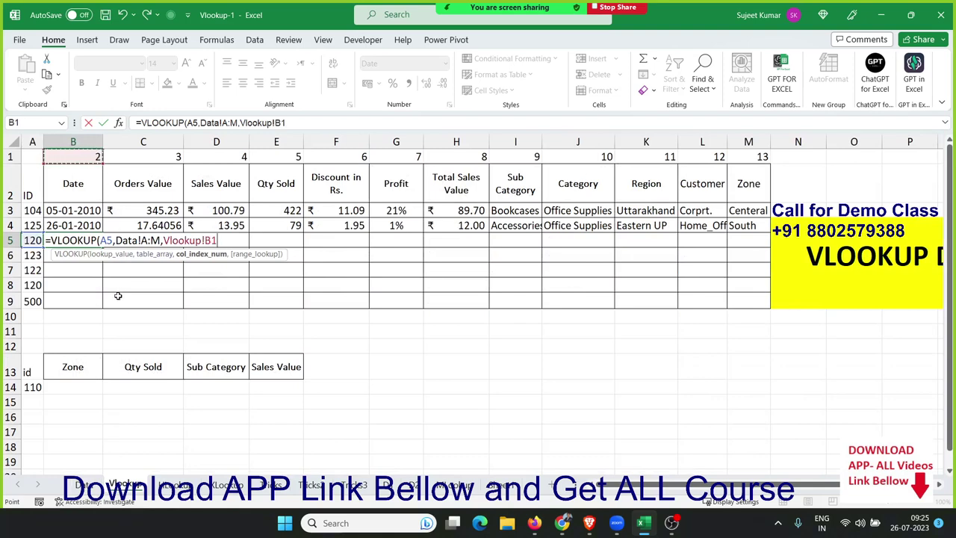
pyautogui.write(',0')
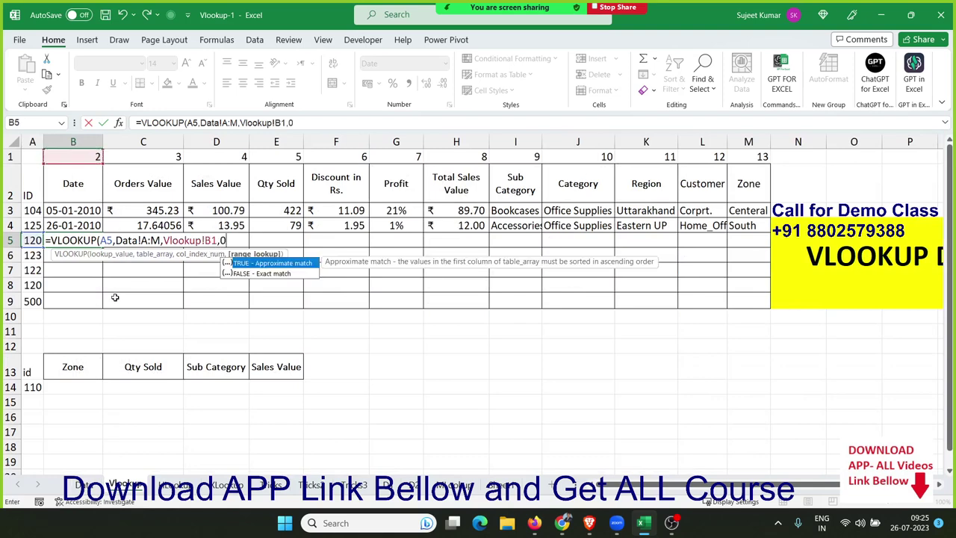
pyautogui.write(')')
pyautogui.press('Return')
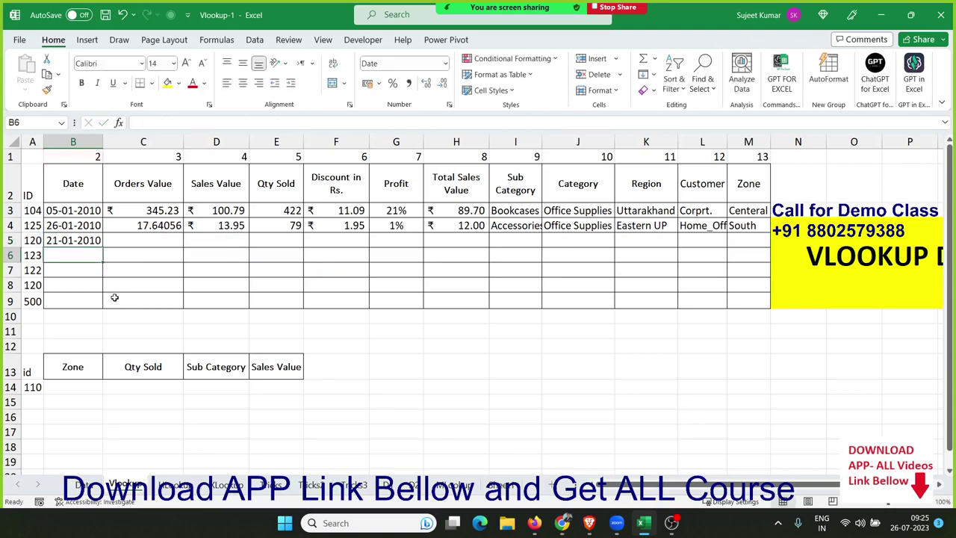
pyautogui.press('Up')
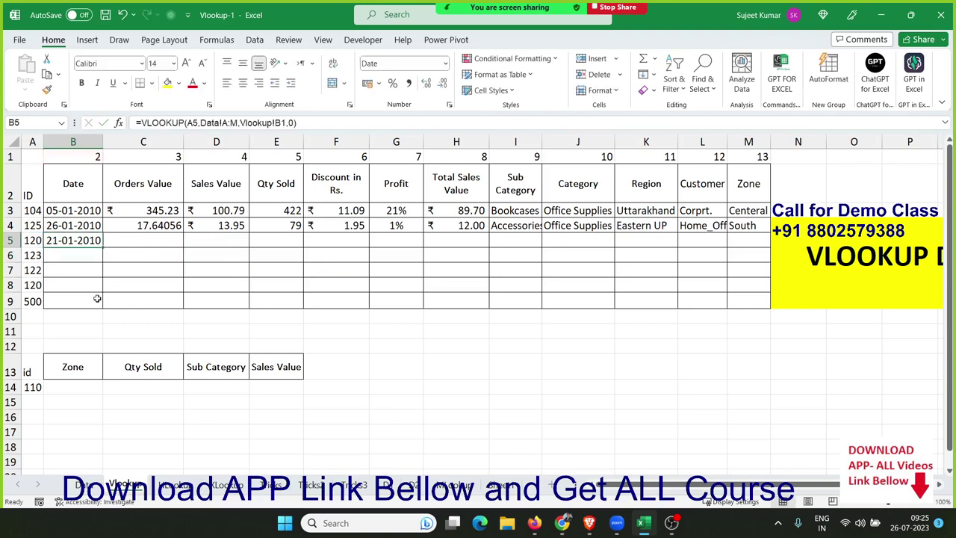
# Step: Lock B5's references to $A5, Data!$A:$M and Vlookup!B$1
pyautogui.doubleClick(93, 240)
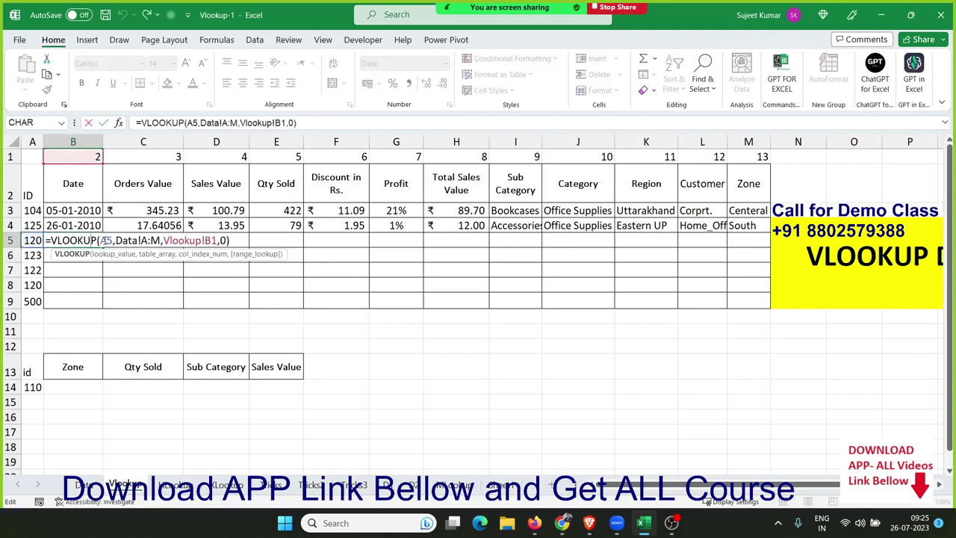
pyautogui.click(102, 241)
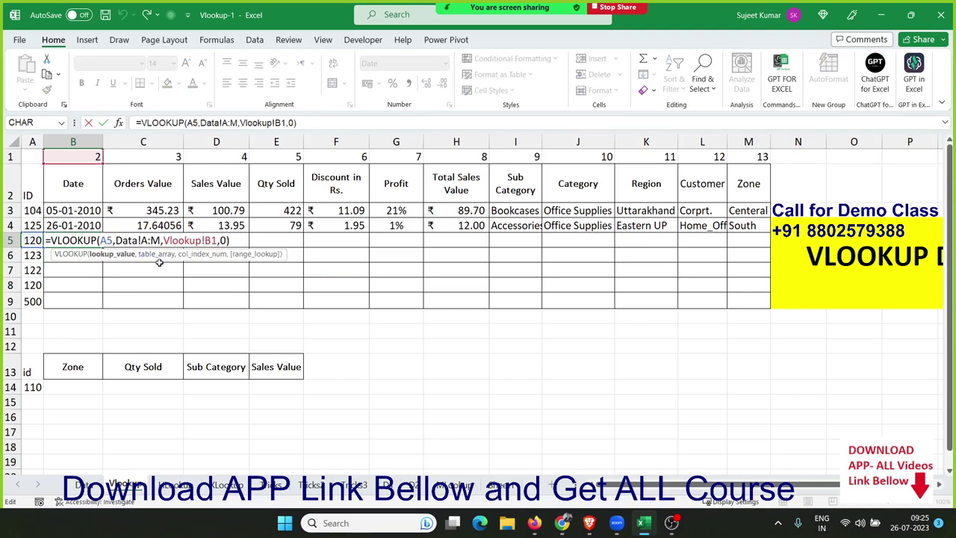
pyautogui.write('$')
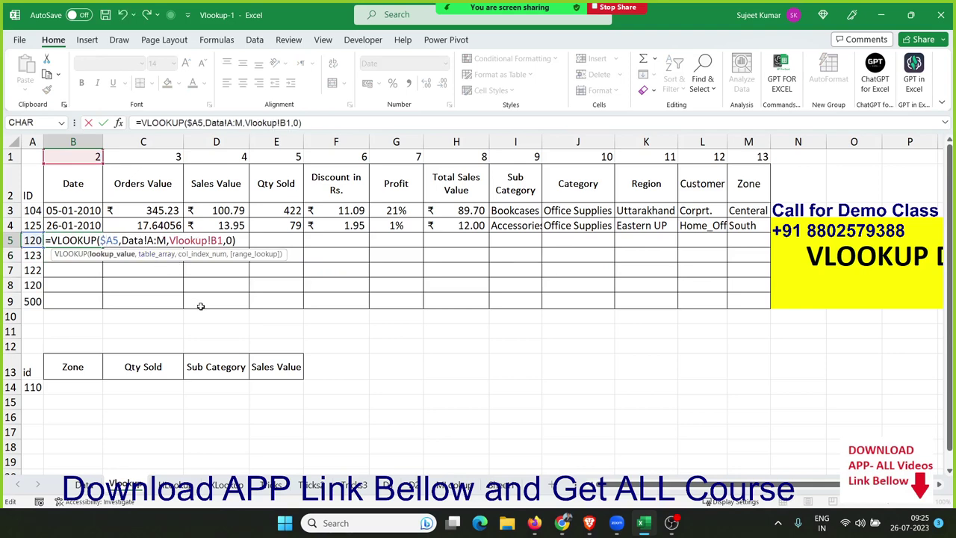
pyautogui.click(148, 241)
pyautogui.press('F4')
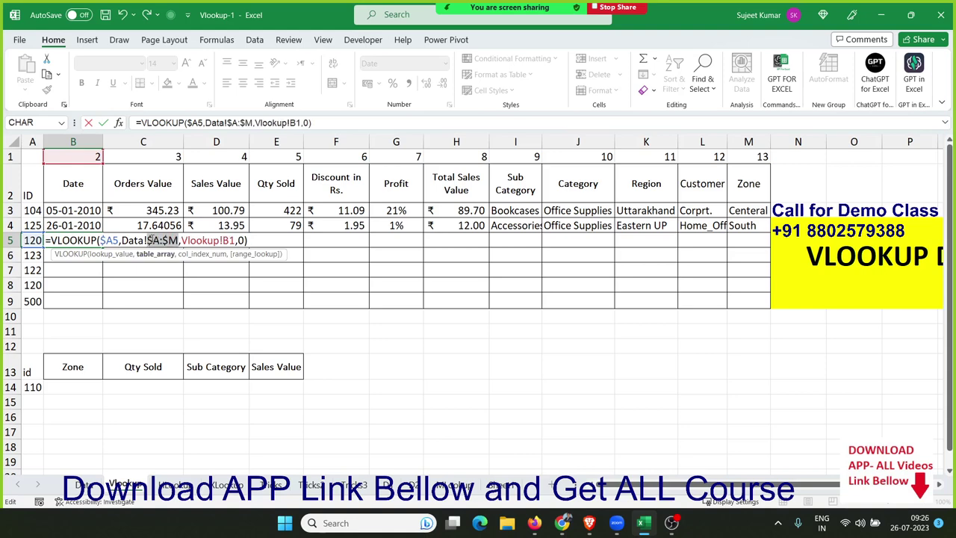
pyautogui.click(229, 240)
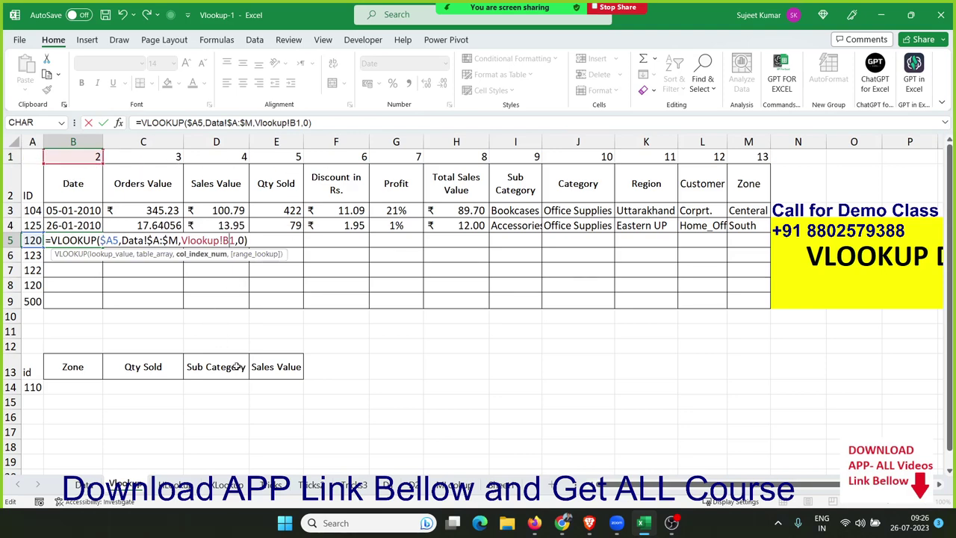
pyautogui.write('$')
pyautogui.press('Return')
pyautogui.press('Up')
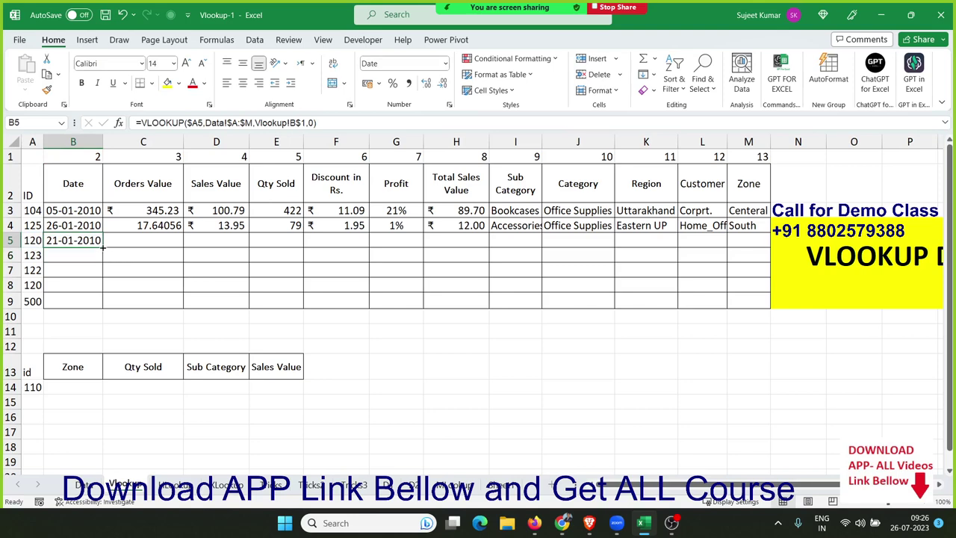
# Step: Copy B5's formula across to M5 using Fill Without Formatting
pyautogui.moveTo(103, 247)
pyautogui.mouseDown()
pyautogui.moveTo(488, 256)
pyautogui.moveTo(756, 277)
pyautogui.mouseUp()
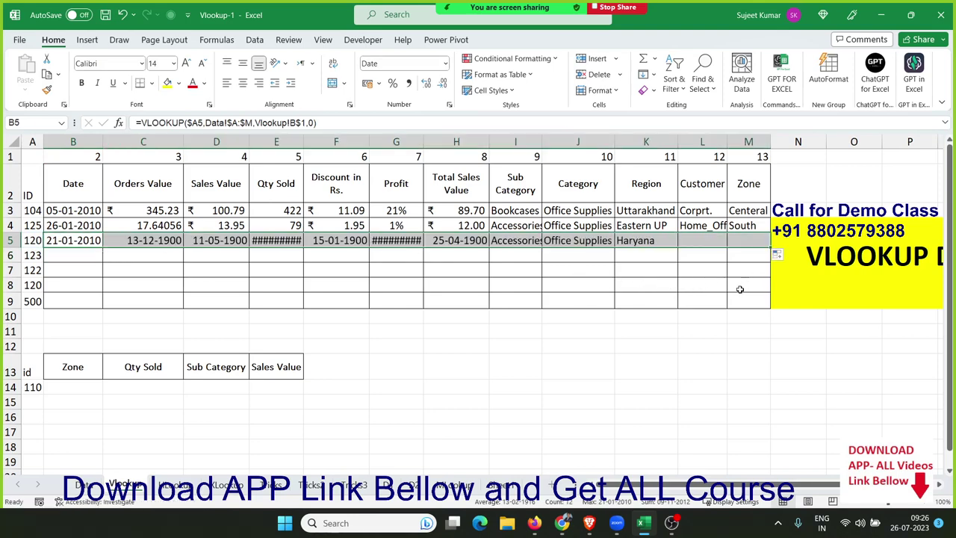
pyautogui.click(779, 256)
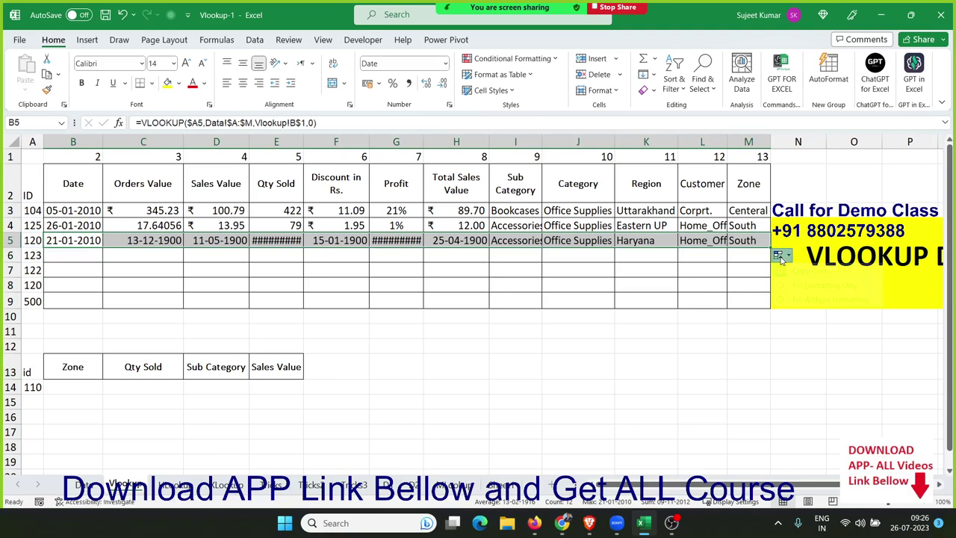
pyautogui.click(786, 300)
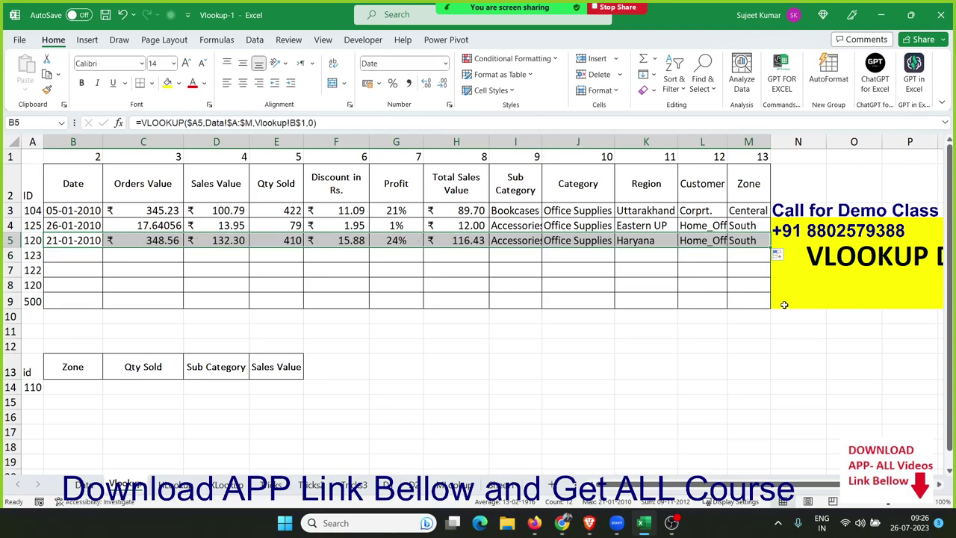
pyautogui.click(97, 287)
pyautogui.click(72, 254)
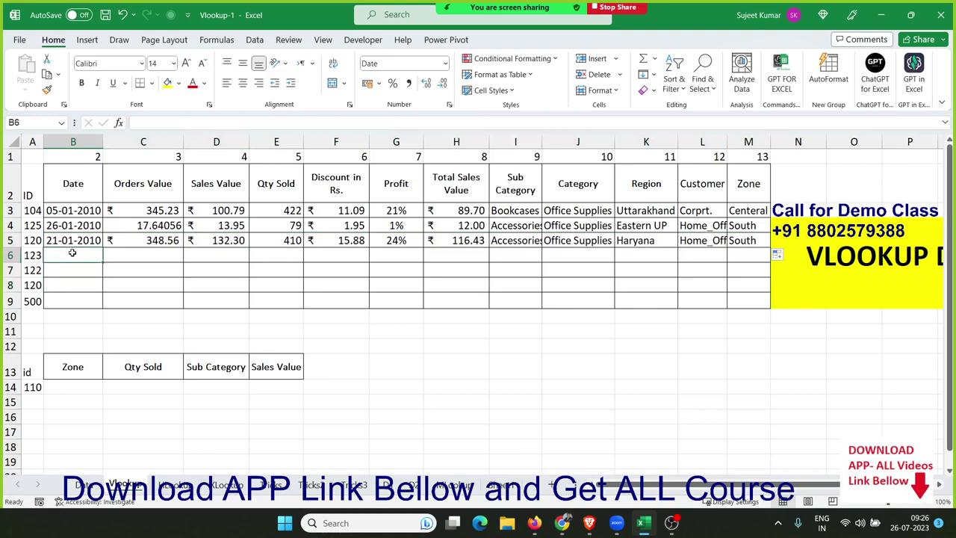
# Step: Enter =COLUMN(Data!B3) in B6 and give it General format so it shows 2
pyautogui.write('=co')
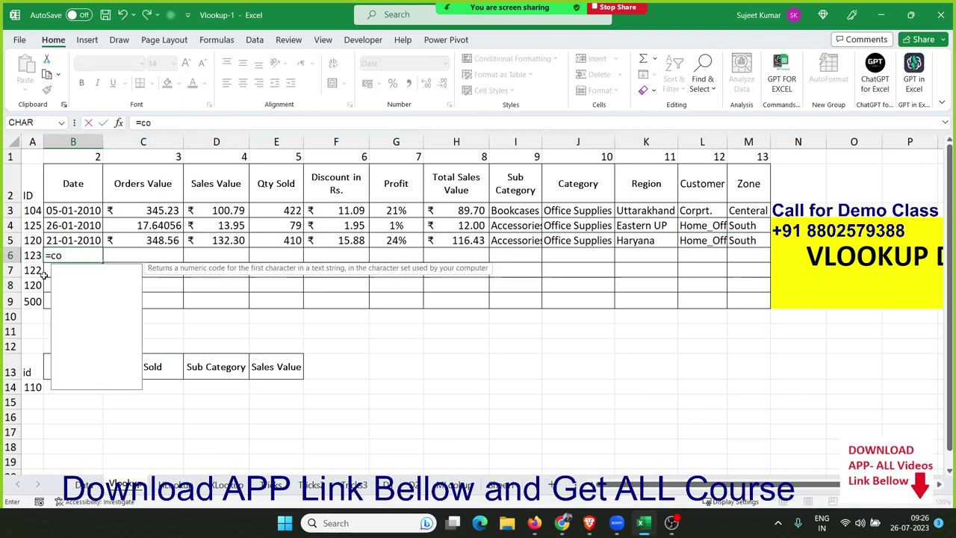
pyautogui.write('l')
pyautogui.press('Tab')
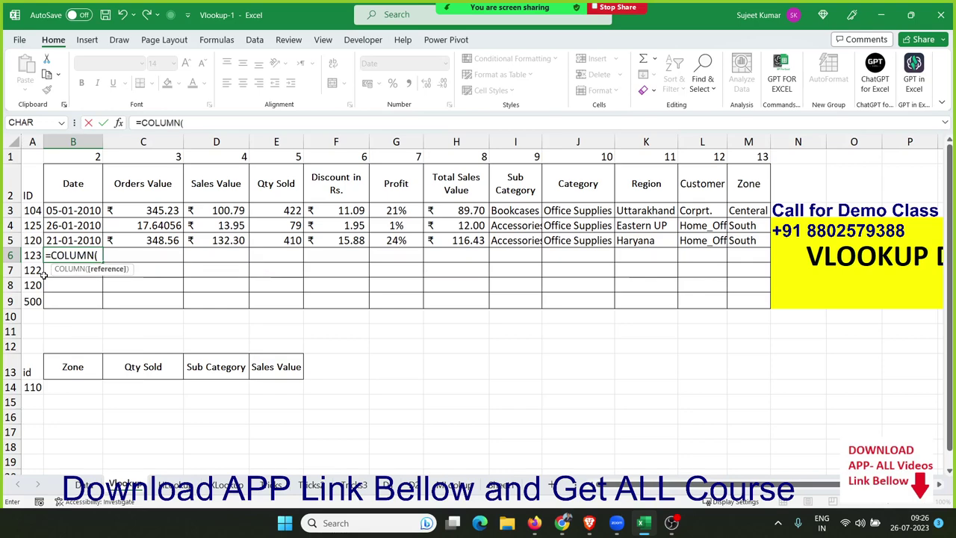
pyautogui.click(82, 485)
pyautogui.click(85, 206)
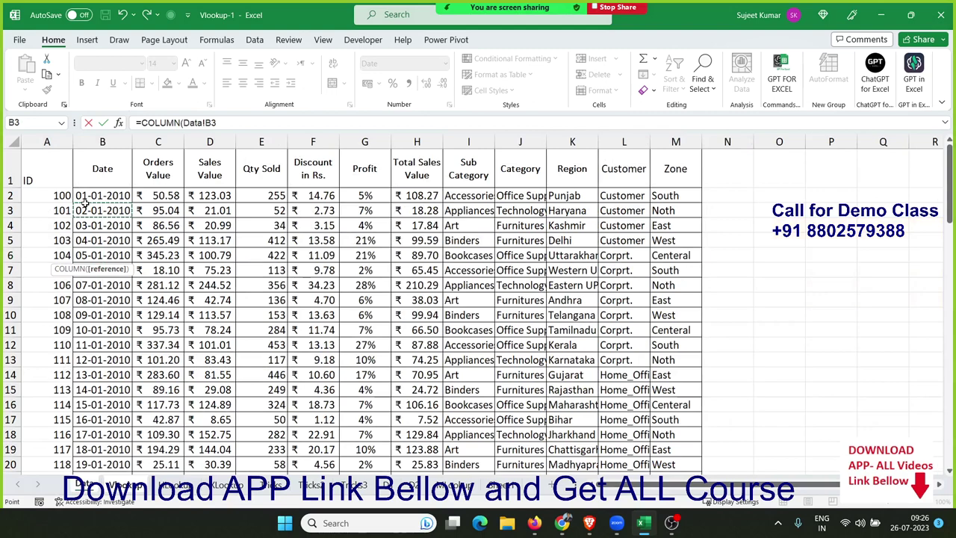
pyautogui.press('Return')
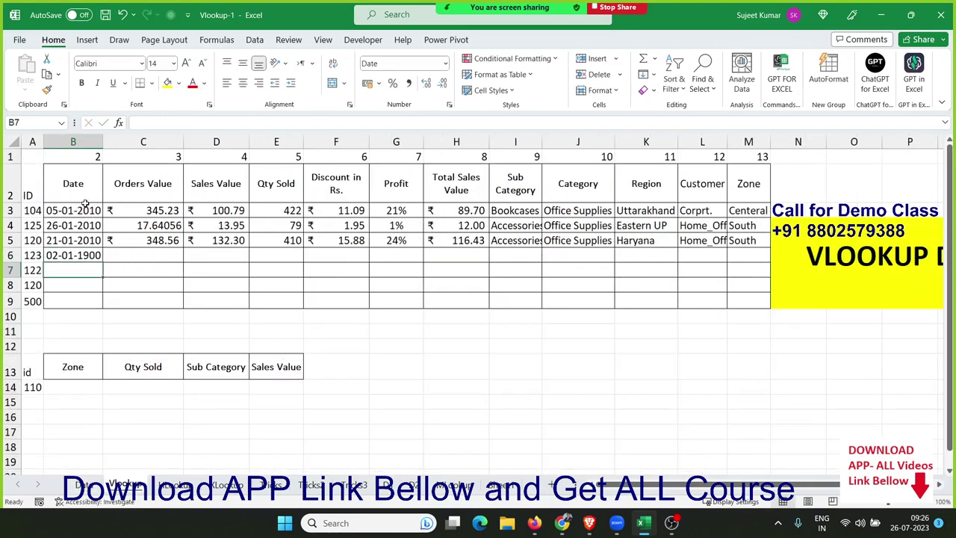
pyautogui.press('Up')
pyautogui.hotkey('ctrl', 'shift', '~')
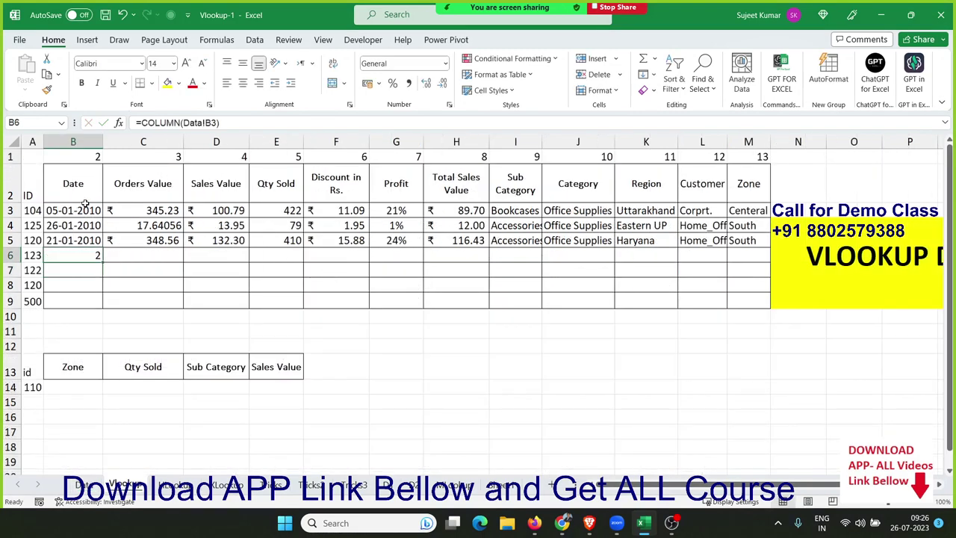
# Step: Inspect B3's VLOOKUP formula without changing it, then return to B6
pyautogui.press('Up')
pyautogui.press('Up')
pyautogui.press('Up')
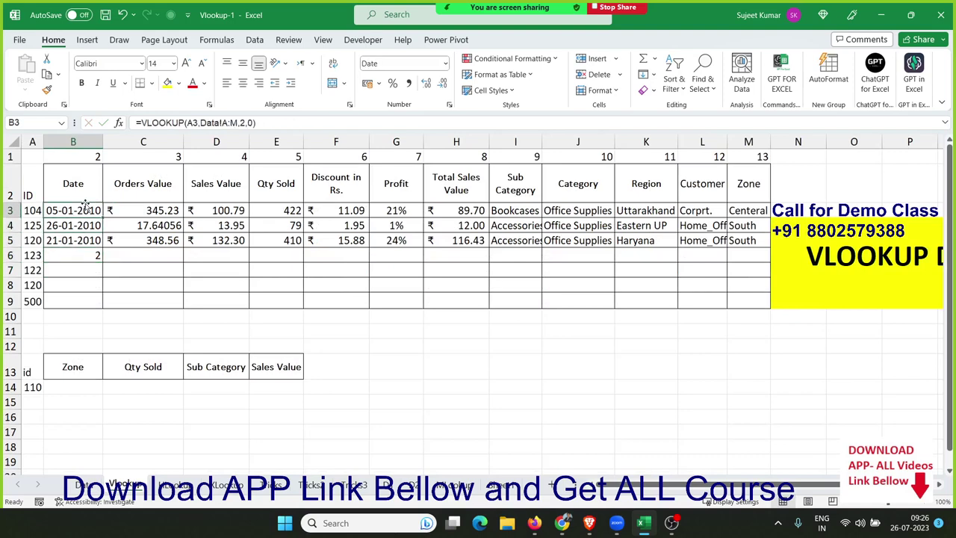
pyautogui.press('F2')
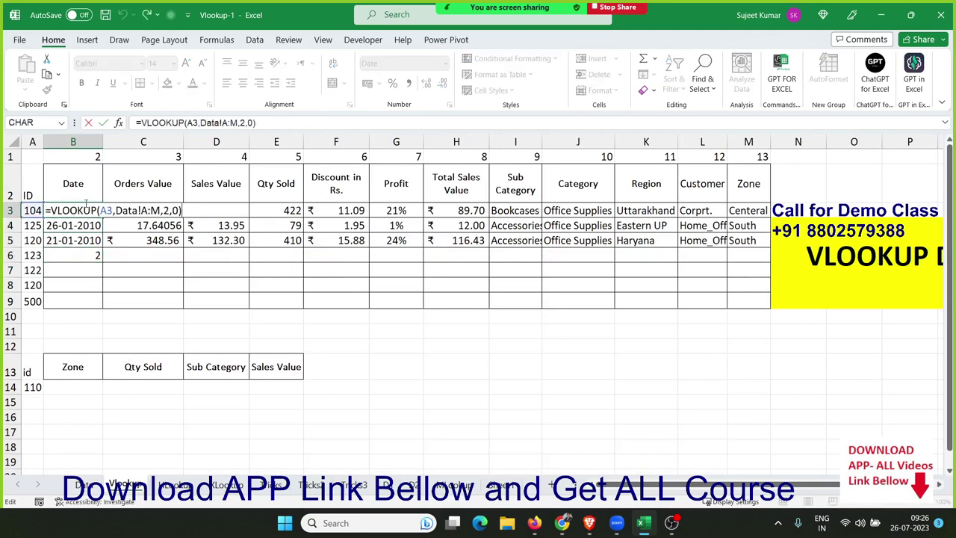
pyautogui.press('Escape')
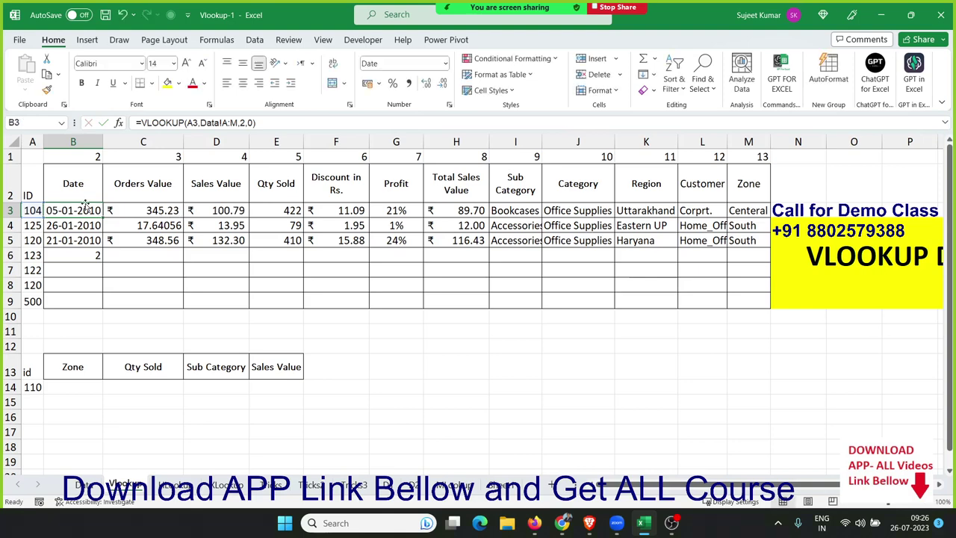
pyautogui.press('Down')
pyautogui.press('Down')
pyautogui.press('Down')
pyautogui.press('Down')
pyautogui.press('Up')
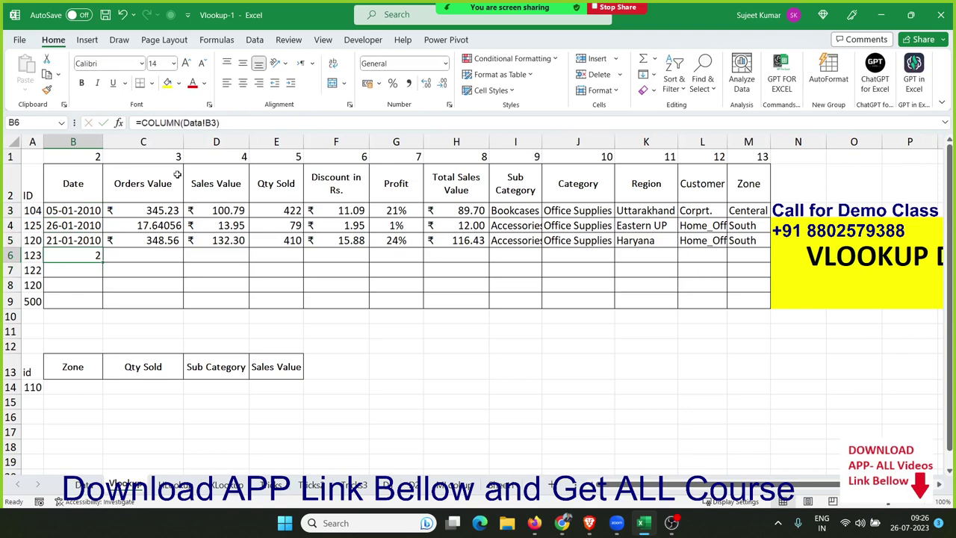
# Step: Abandon a VLOOKUP start and re-enter =COLUMN(Data!B3) in B6
pyautogui.write('=v')
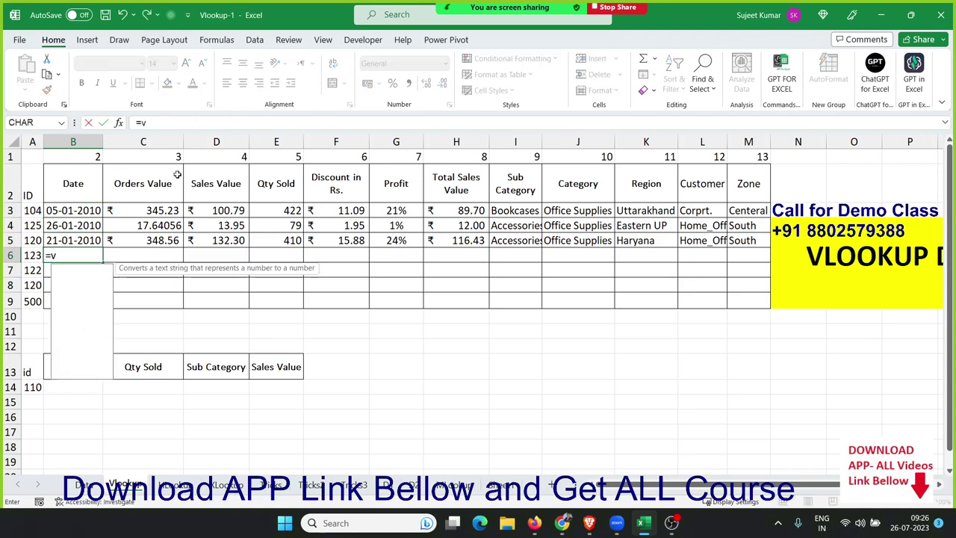
pyautogui.write('l')
pyautogui.press('Tab')
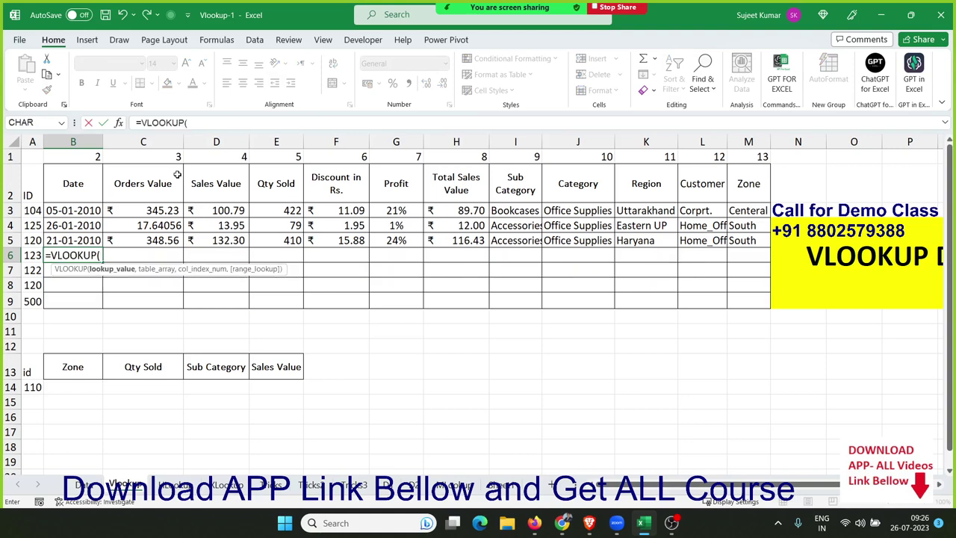
pyautogui.press('Escape')
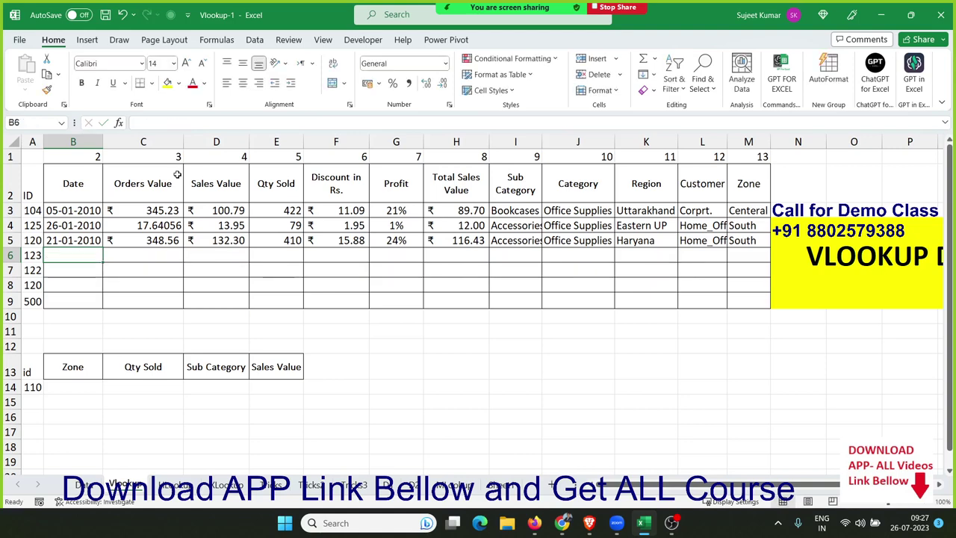
pyautogui.write('=col')
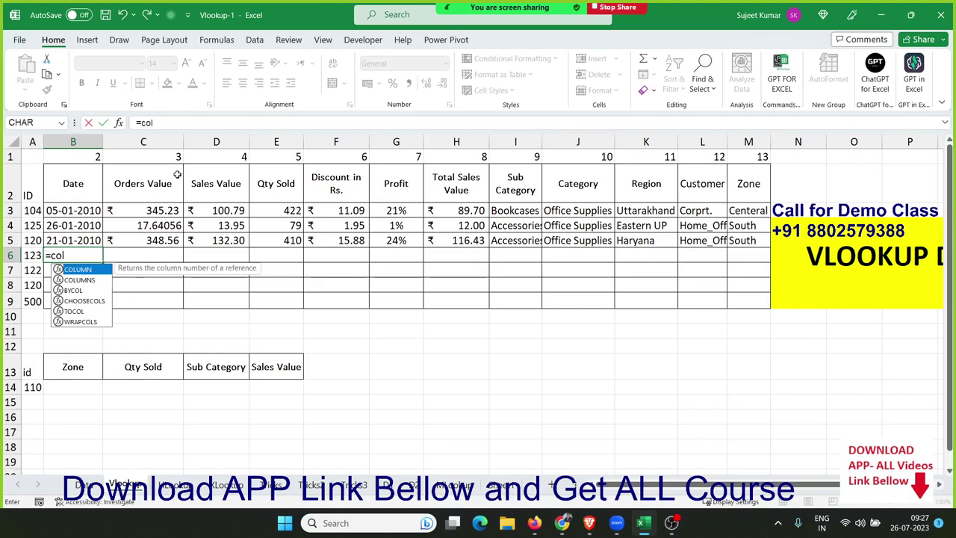
pyautogui.press('Tab')
pyautogui.click(87, 484)
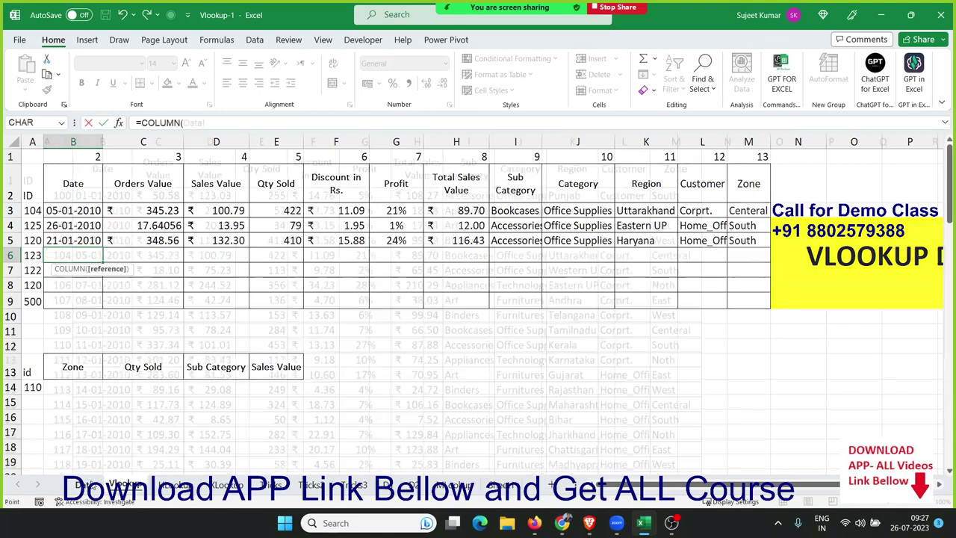
pyautogui.click(117, 209)
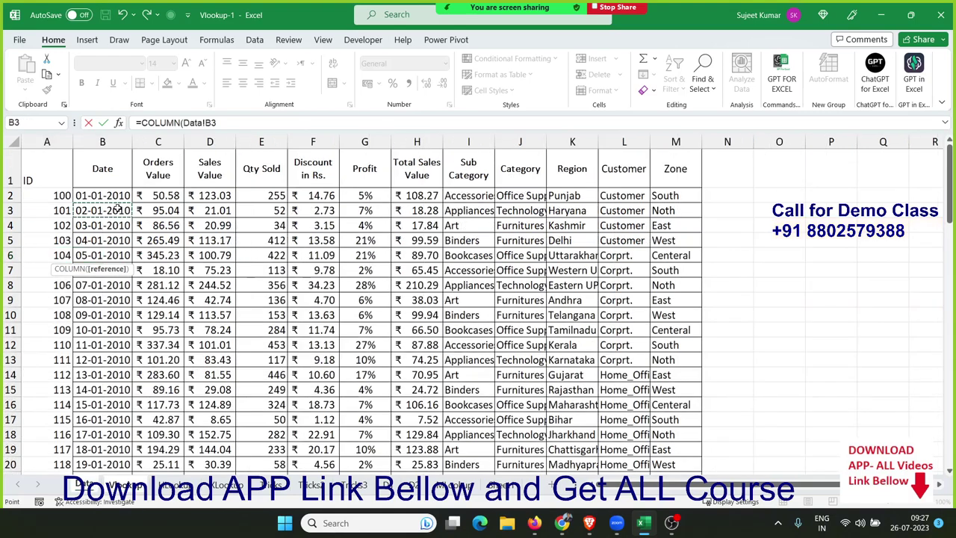
pyautogui.write(')')
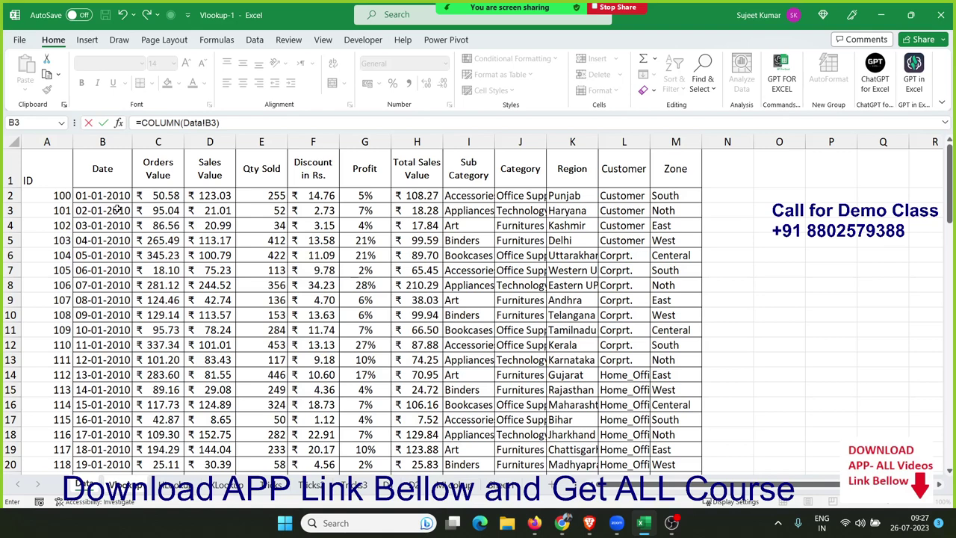
pyautogui.press('Return')
pyautogui.press('Up')
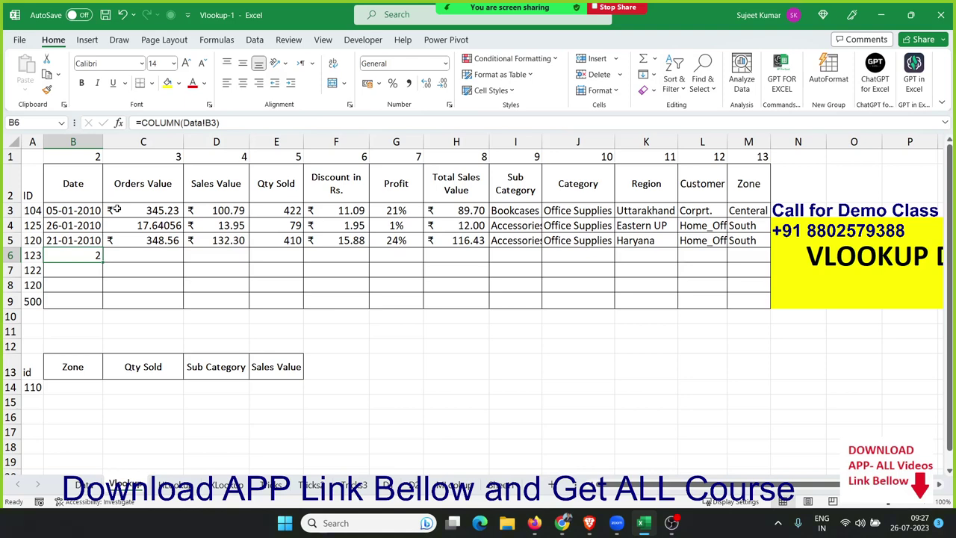
# Step: Enter =VLOOKUP(A6,Data!A:M,COLUMN(Data!B1),0) in B6, returning 40202
pyautogui.write('=')
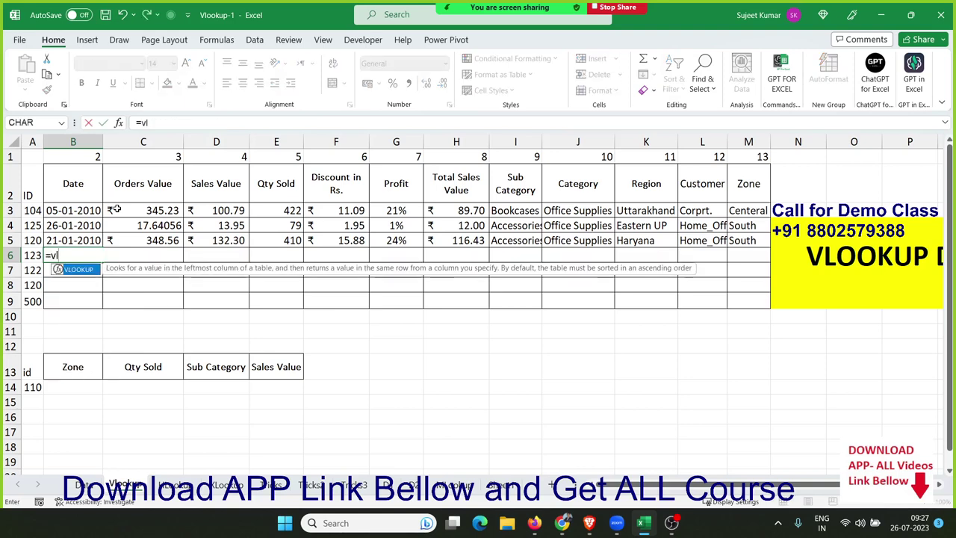
pyautogui.write('VLOOKUP(A6,')
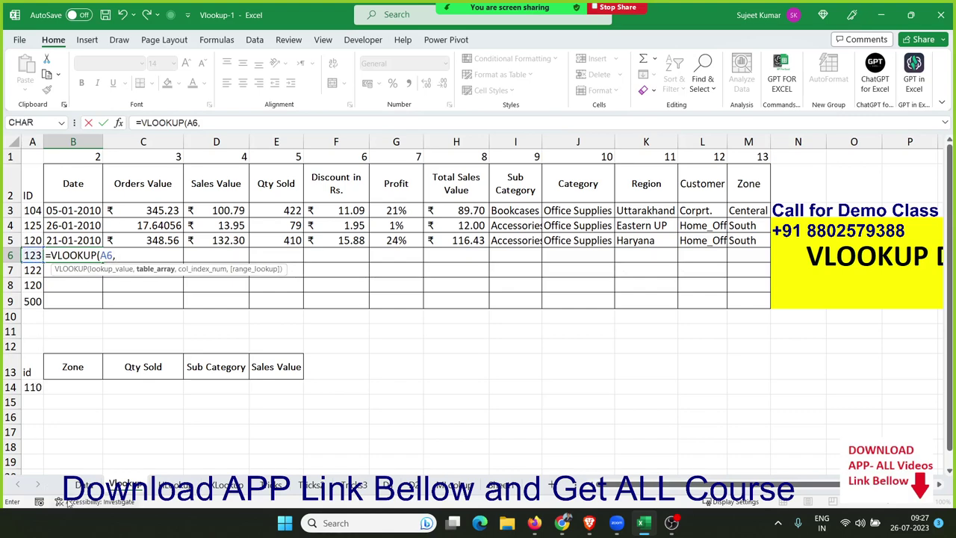
pyautogui.click(85, 484)
pyautogui.moveTo(47, 142); pyautogui.dragTo(664, 200)
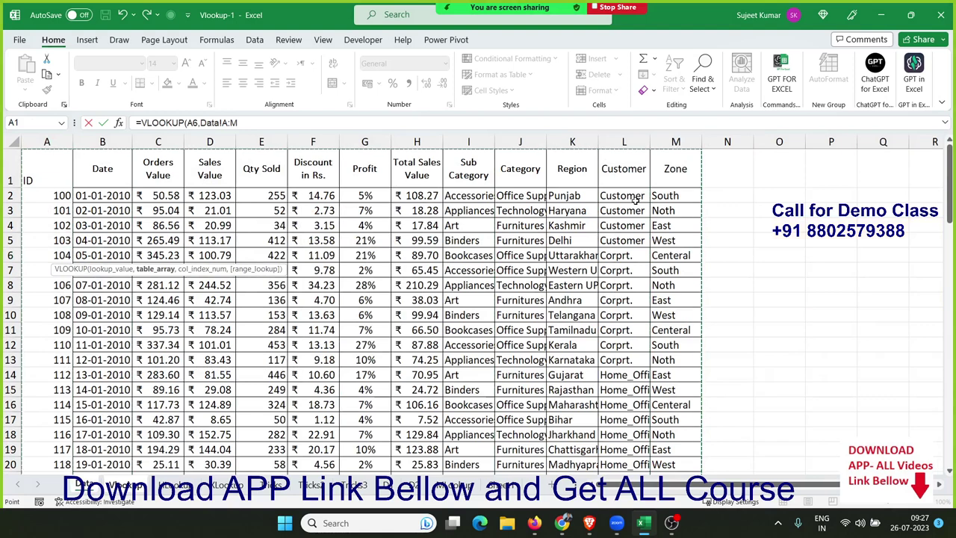
pyautogui.write(',')
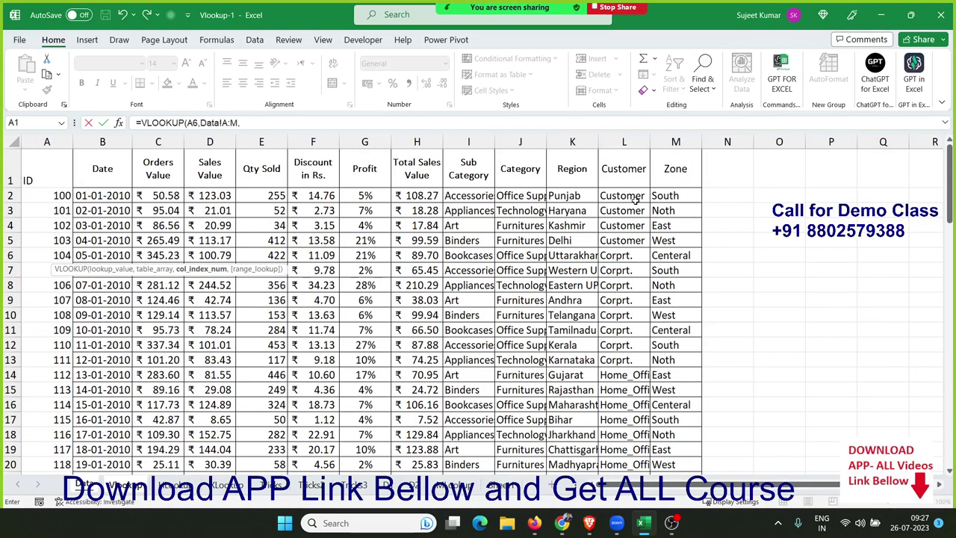
pyautogui.write('col')
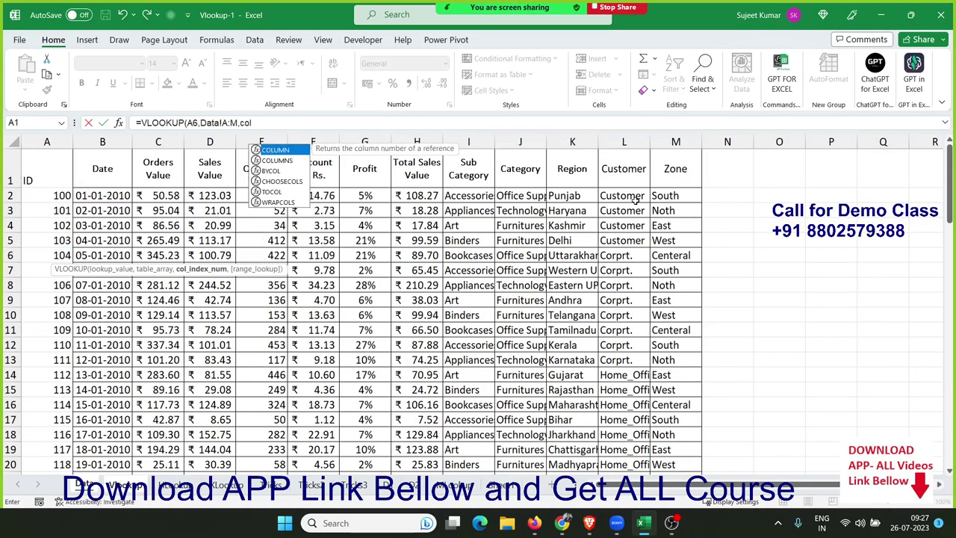
pyautogui.press('Tab')
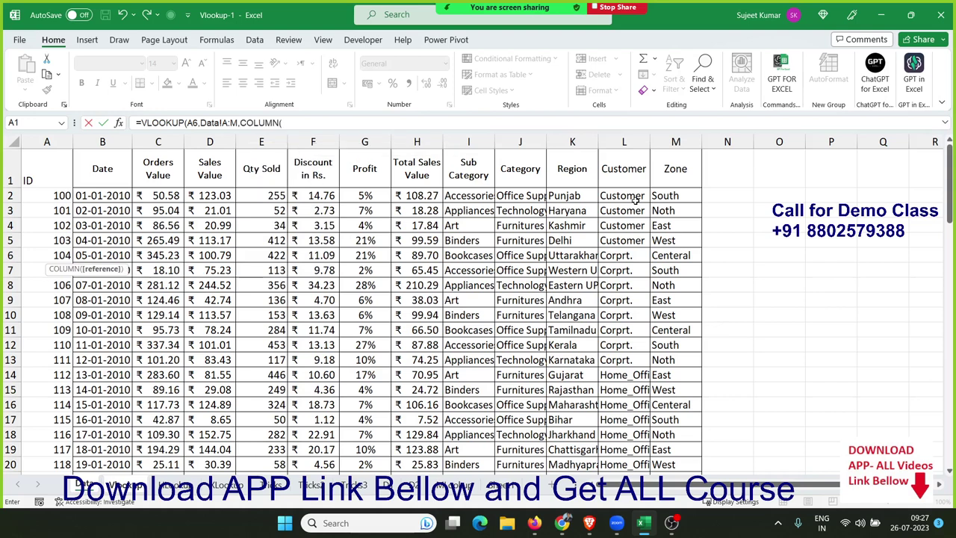
pyautogui.click(106, 165)
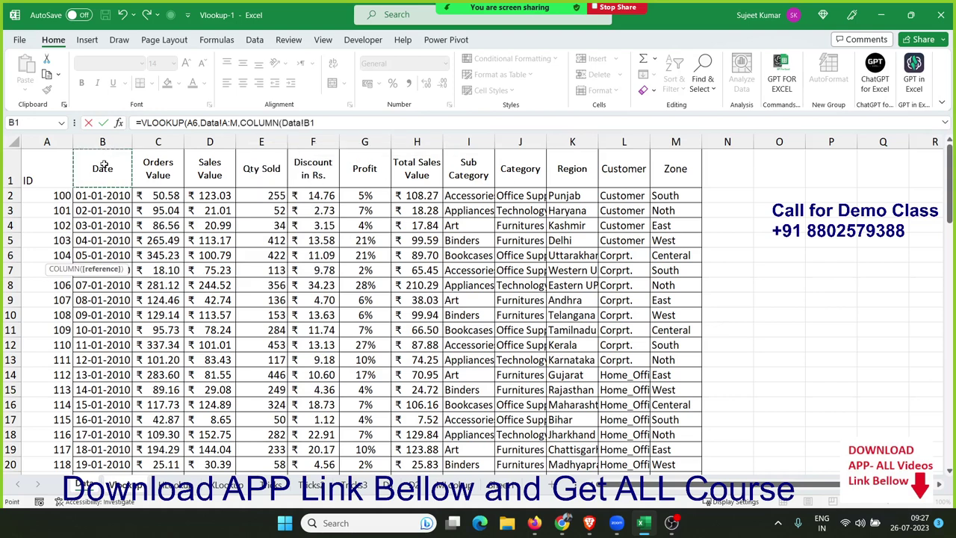
pyautogui.write('),0')
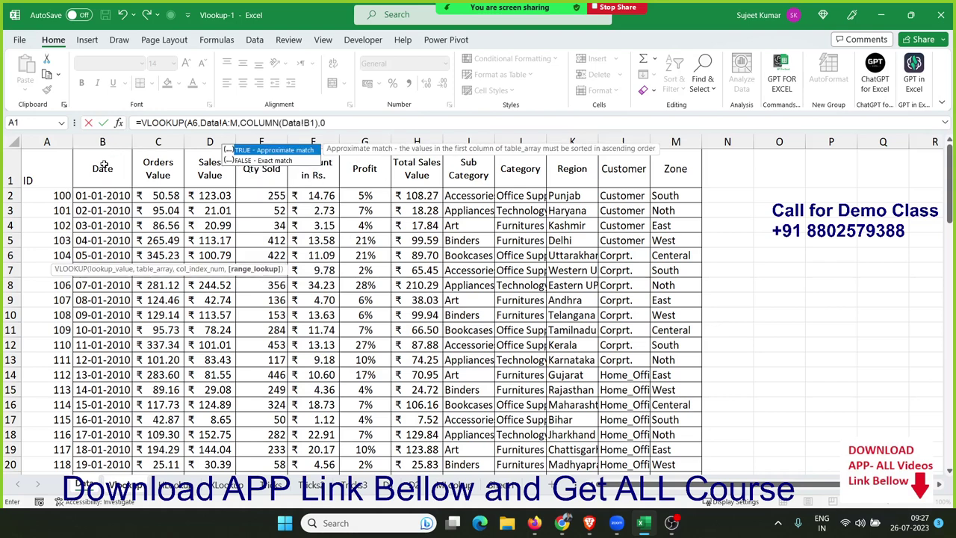
pyautogui.press('Return')
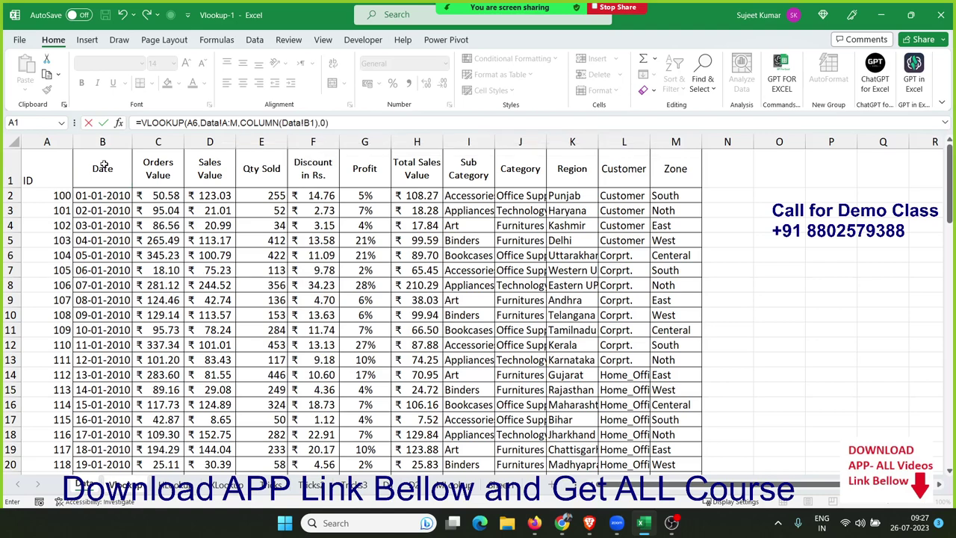
pyautogui.press('Return')
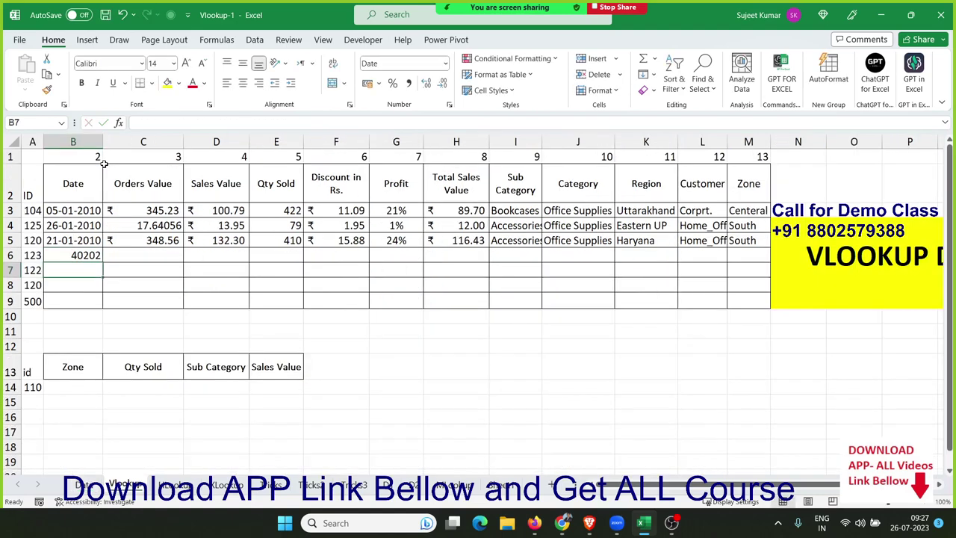
# Step: Apply Short Date format to B6 so it reads 24-01-2010, then reopen its formula
pyautogui.press('Up')
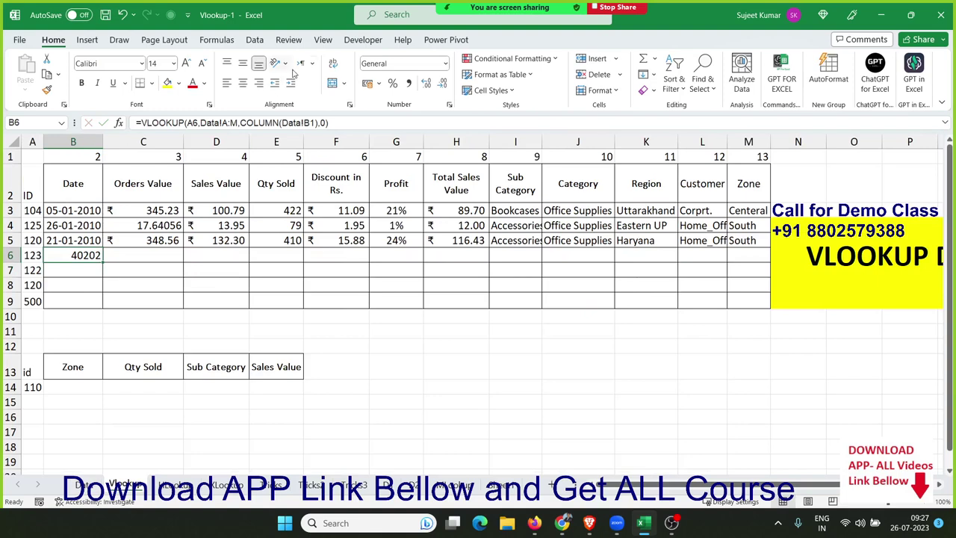
pyautogui.click(446, 63)
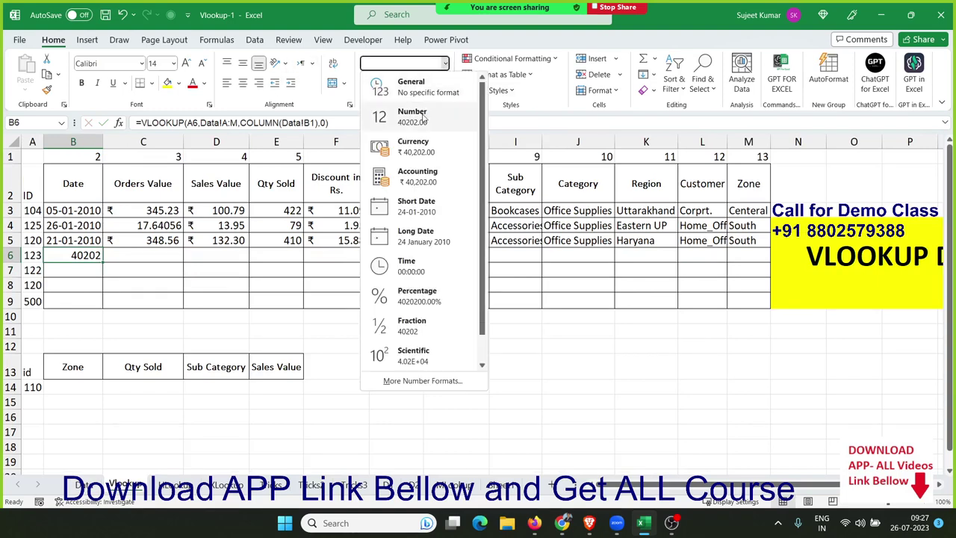
pyautogui.click(417, 209)
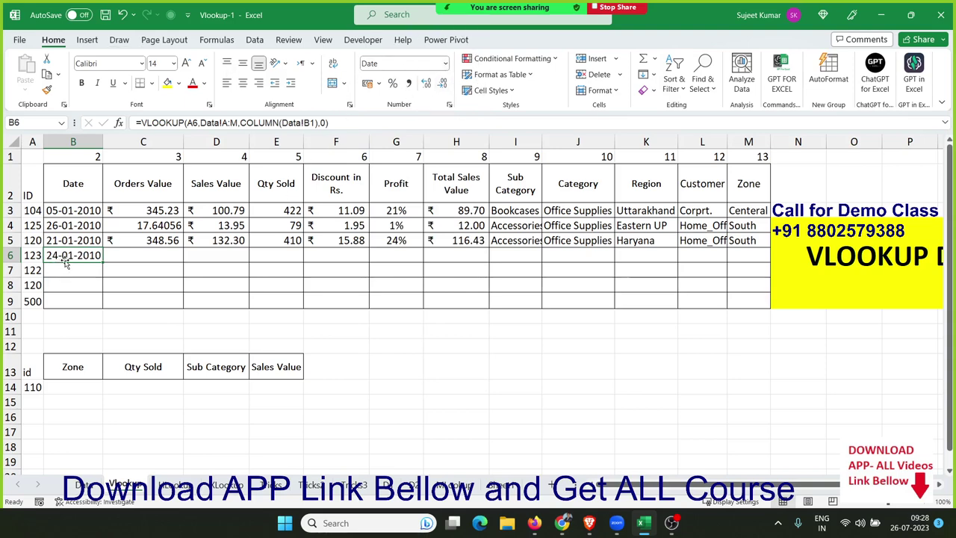
pyautogui.doubleClick(105, 259)
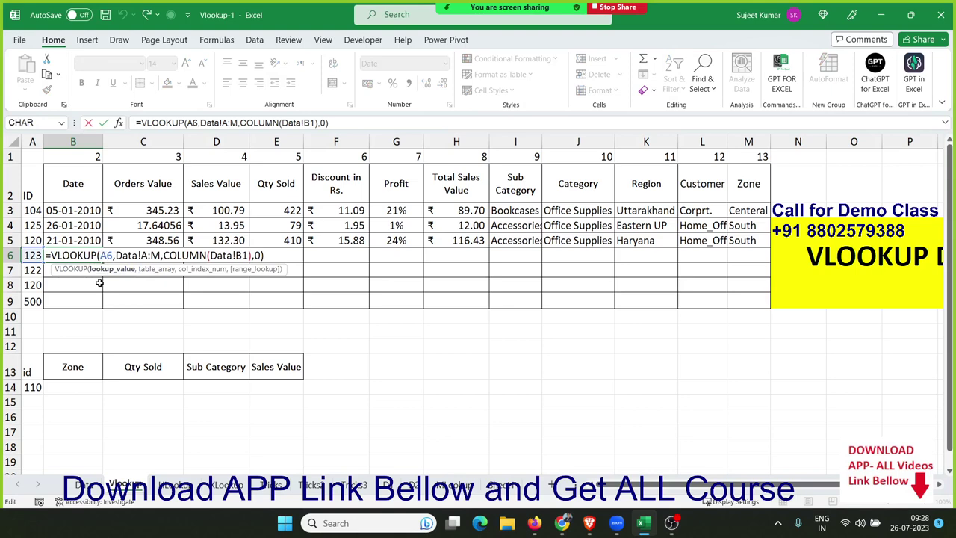
# Step: Change B6's references to $A6 and Data!$A:$M, then drag the formula across row 6
pyautogui.write('$')
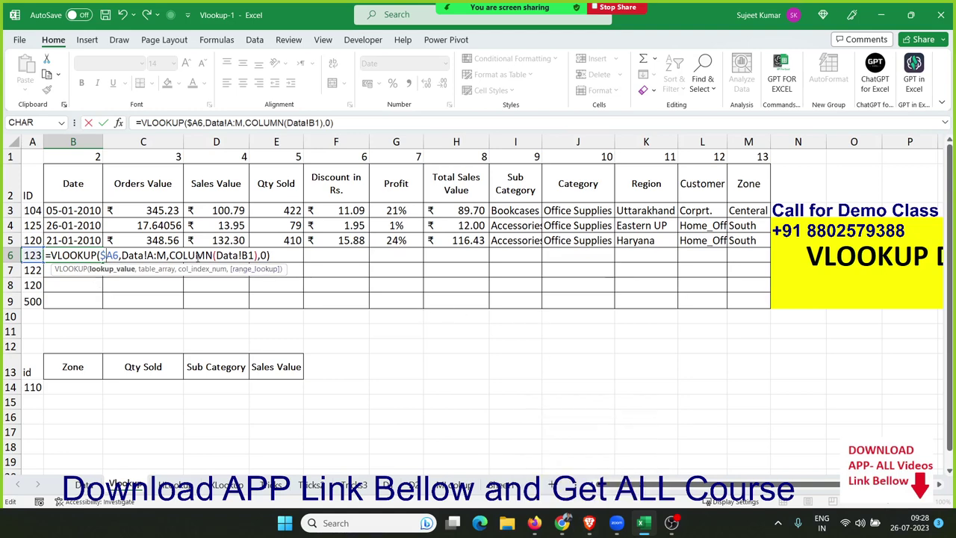
pyautogui.click(158, 256)
pyautogui.press('F4')
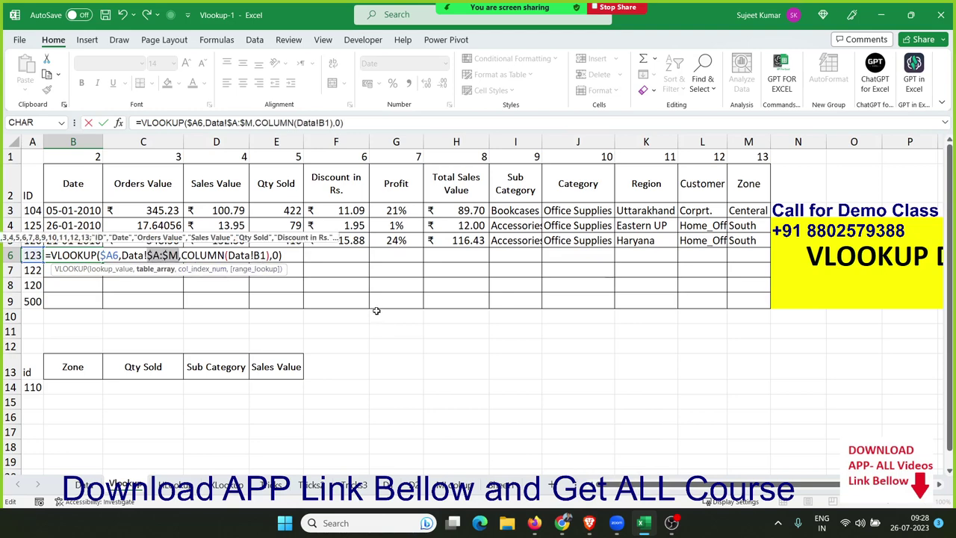
pyautogui.press('Return')
pyautogui.press('Up')
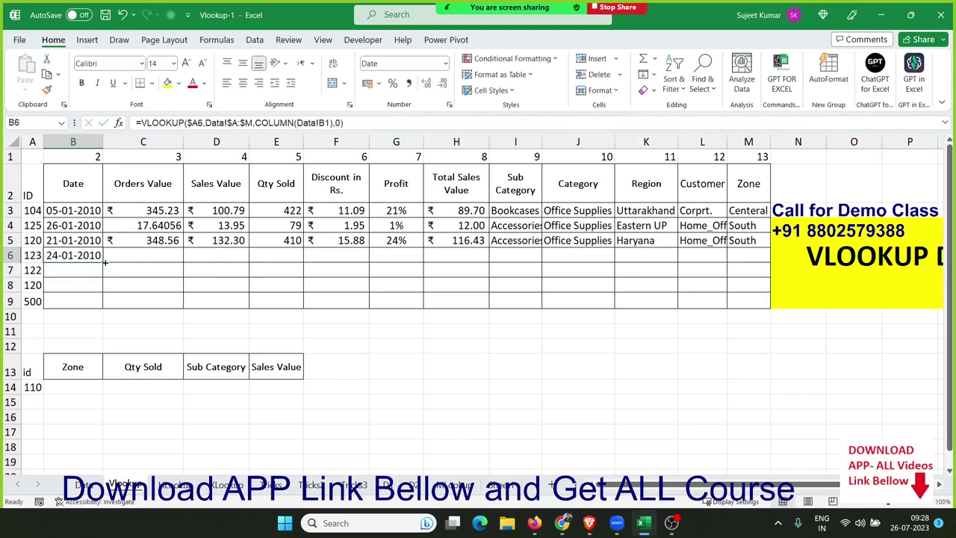
pyautogui.moveTo(102, 262)
pyautogui.mouseDown()
pyautogui.moveTo(535, 294)
pyautogui.moveTo(768, 263)
pyautogui.mouseUp()
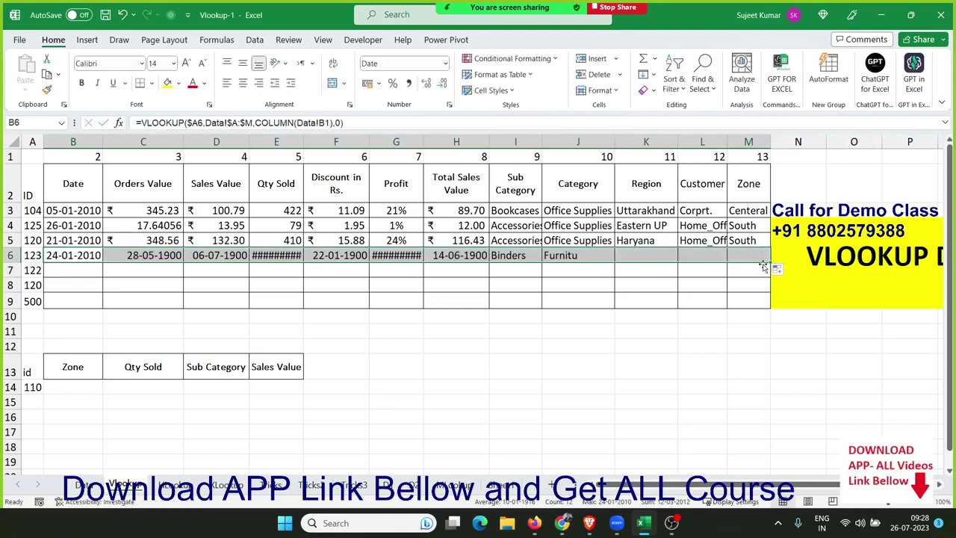
# Step: Choose Fill Without Formatting so row 6 keeps the table's own formats
pyautogui.click(778, 271)
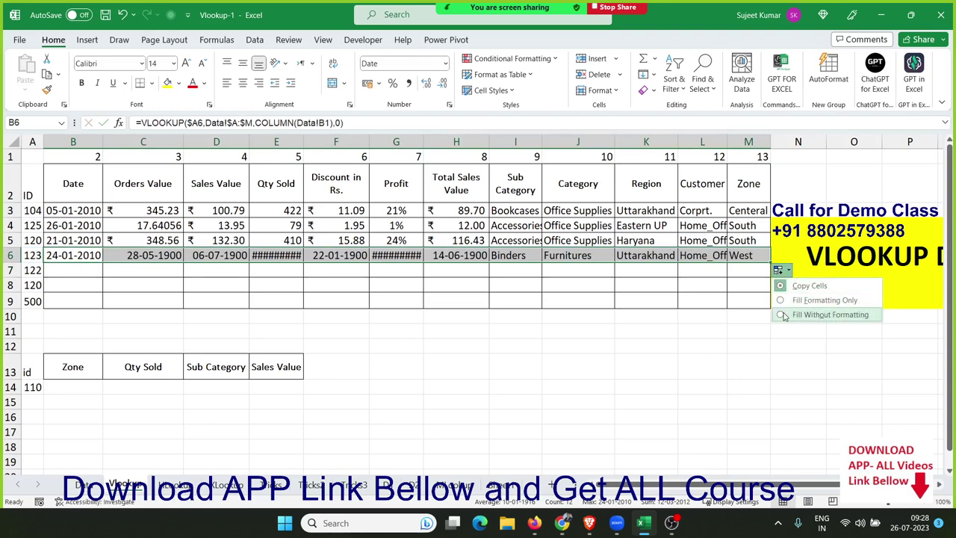
pyautogui.click(783, 315)
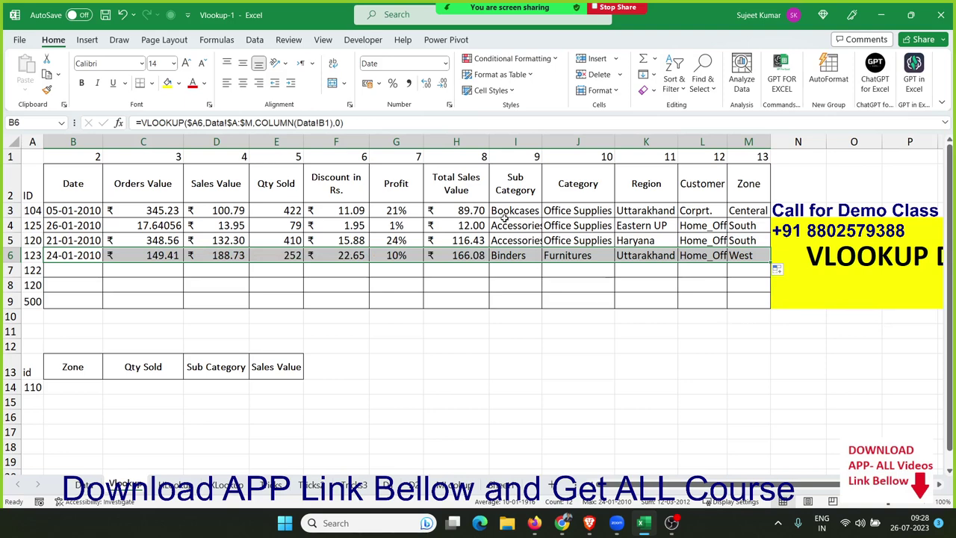
pyautogui.click(87, 485)
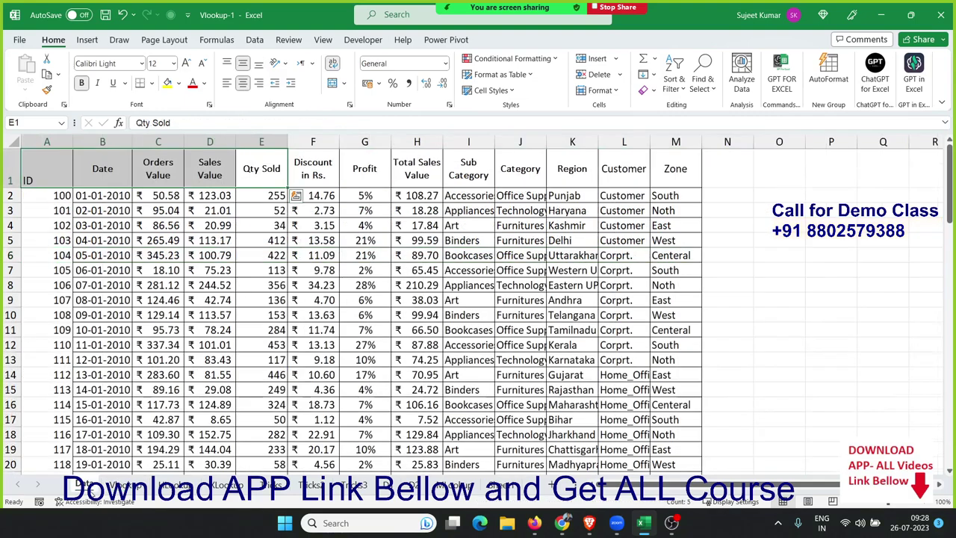
pyautogui.moveTo(47, 142); pyautogui.dragTo(676, 143)
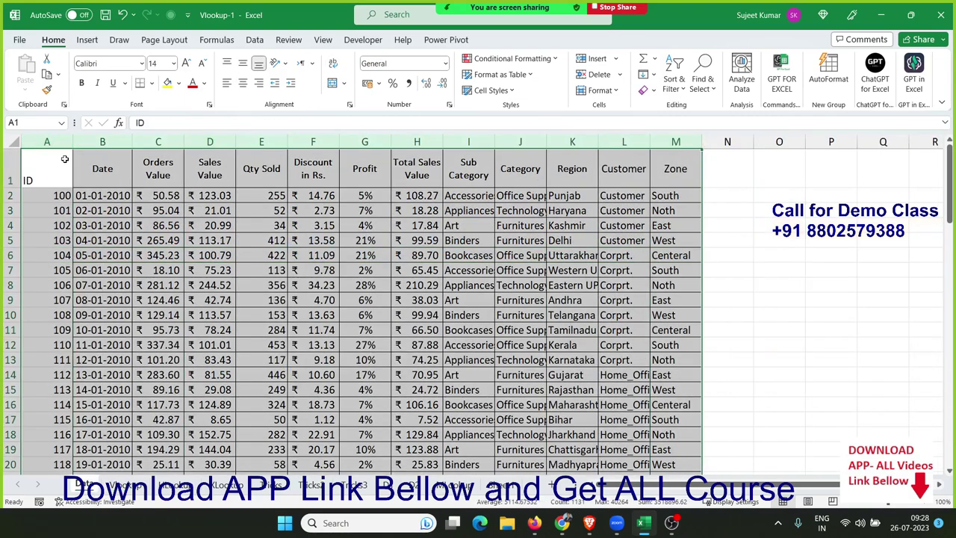
pyautogui.moveTo(52, 169); pyautogui.dragTo(624, 168)
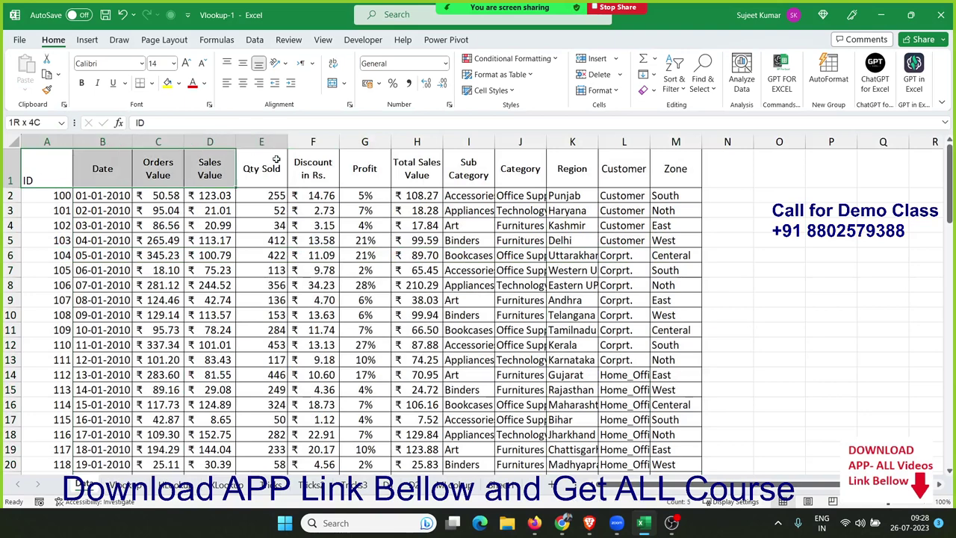
pyautogui.click(136, 485)
pyautogui.click(85, 184)
pyautogui.moveTo(86, 184); pyautogui.dragTo(723, 184)
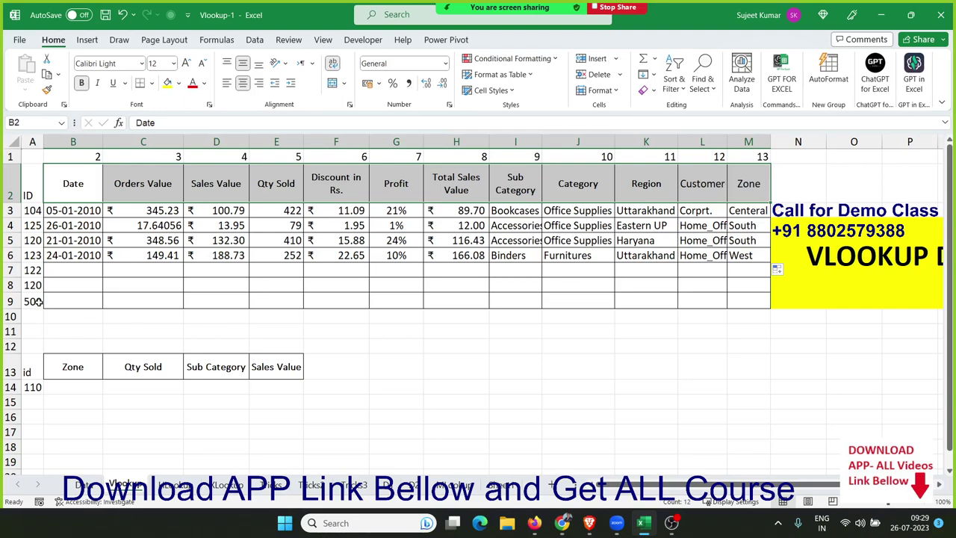
# Step: Select B7 through M7 to hold ID 122's record
pyautogui.click(58, 271)
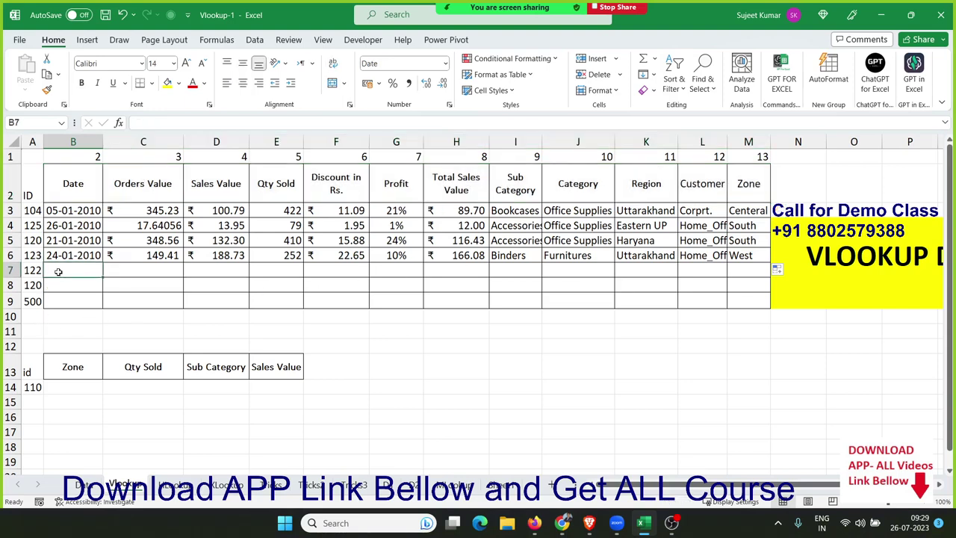
pyautogui.moveTo(57, 271); pyautogui.dragTo(458, 256)
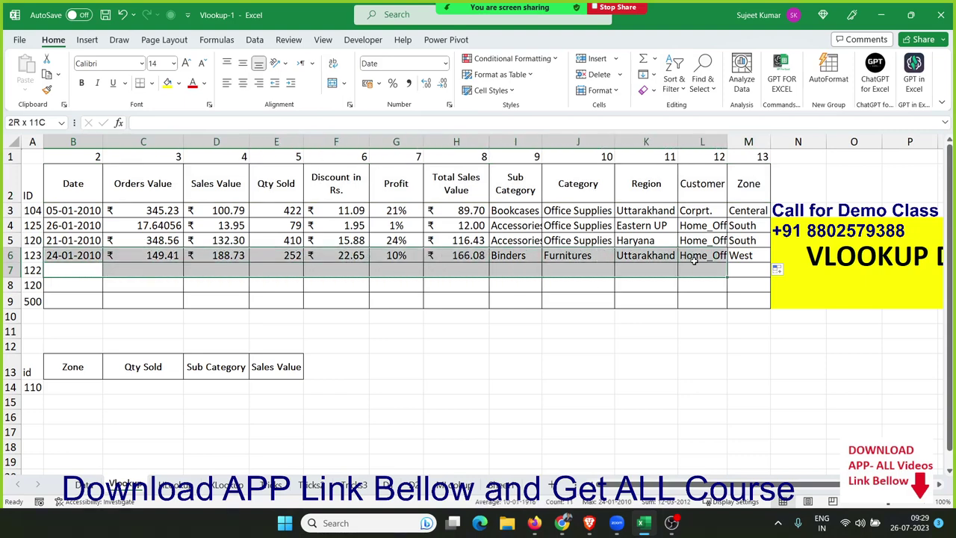
pyautogui.moveTo(457, 255); pyautogui.dragTo(737, 269)
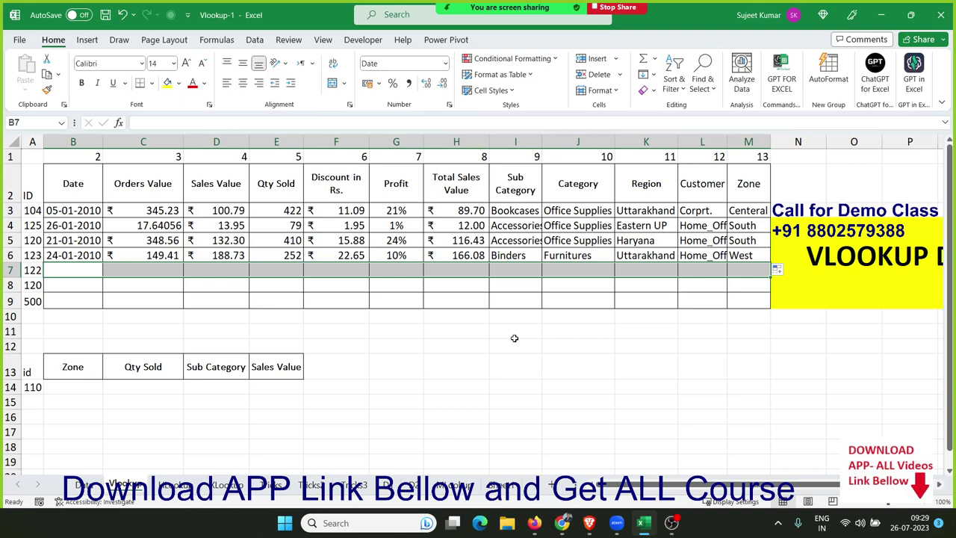
pyautogui.press('Left')
pyautogui.press('Right')
pyautogui.hotkey('shift', 'Right')
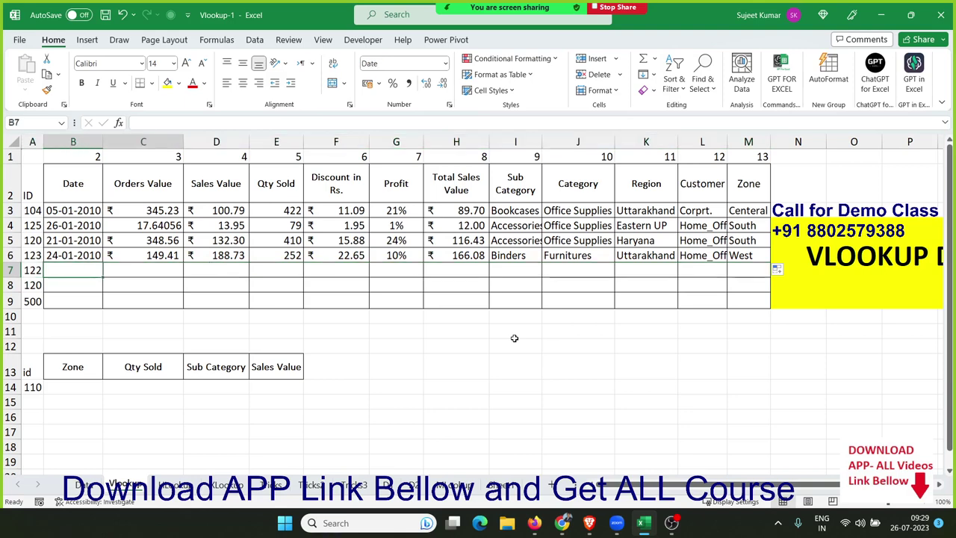
pyautogui.hotkey('shift', 'Right')
pyautogui.hotkey('shift', 'Right')
pyautogui.hotkey('shift', 'Right')
pyautogui.hotkey('shift', 'Right')
pyautogui.hotkey('shift', 'Right')
pyautogui.hotkey('shift', 'Right')
pyautogui.hotkey('shift', 'Right')
pyautogui.hotkey('shift', 'Right')
pyautogui.hotkey('shift', 'Right')
pyautogui.hotkey('shift', 'Right')
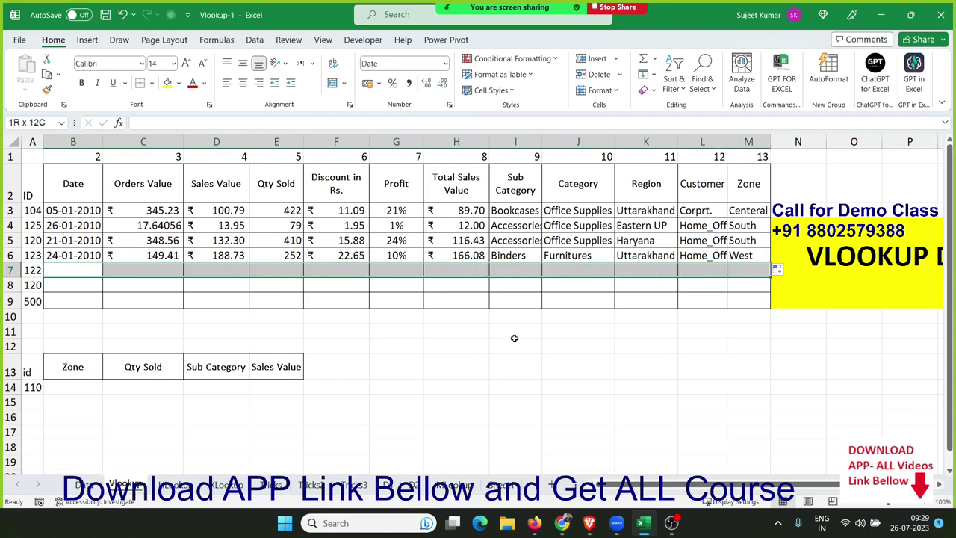
# Step: Start a VLOOKUP using A7 as the lookup value and Data!A:M as the table
pyautogui.write('=')
pyautogui.write('vl')
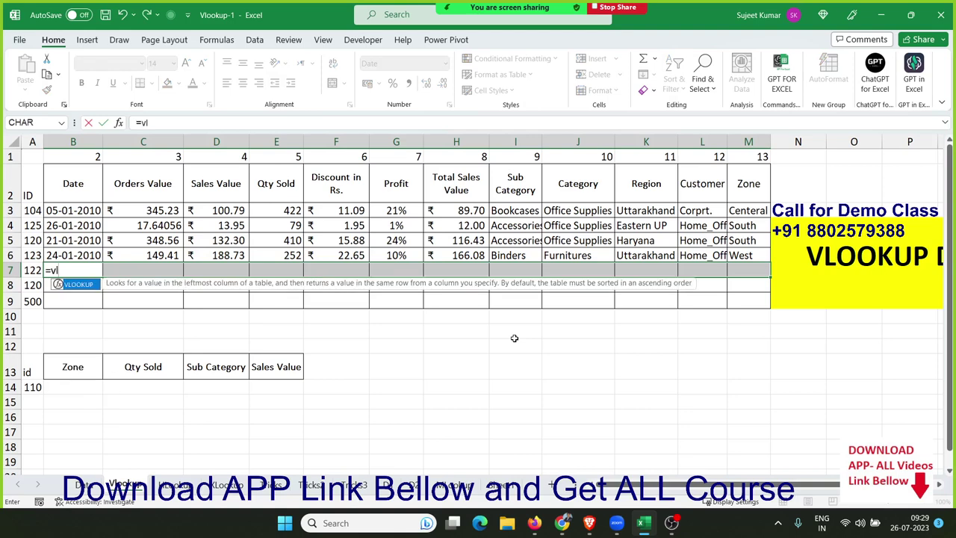
pyautogui.press('Tab')
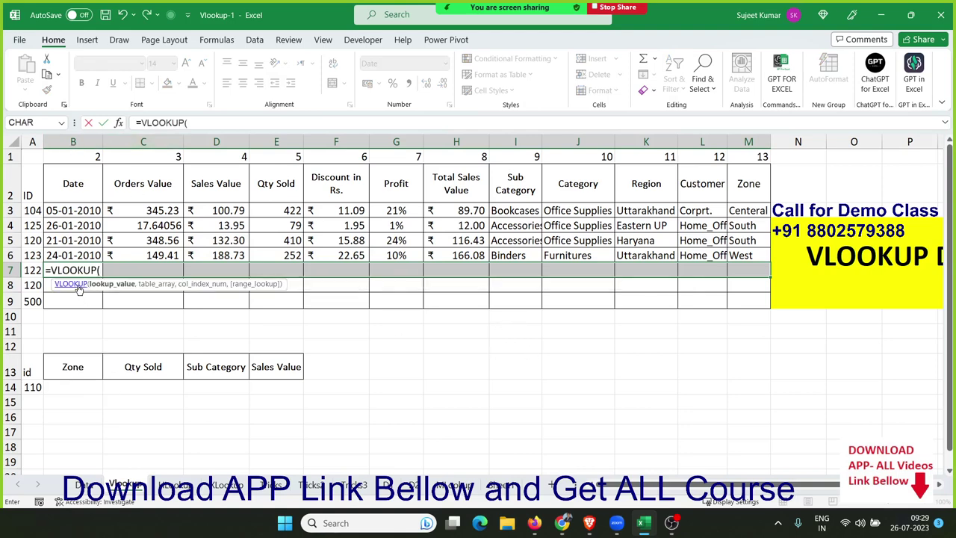
pyautogui.click(27, 270)
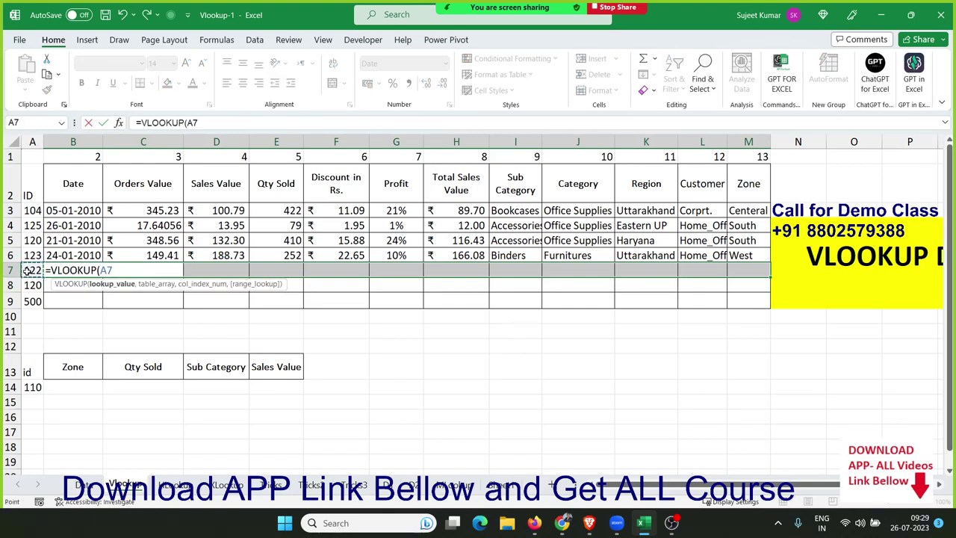
pyautogui.write(',')
pyautogui.click(85, 486)
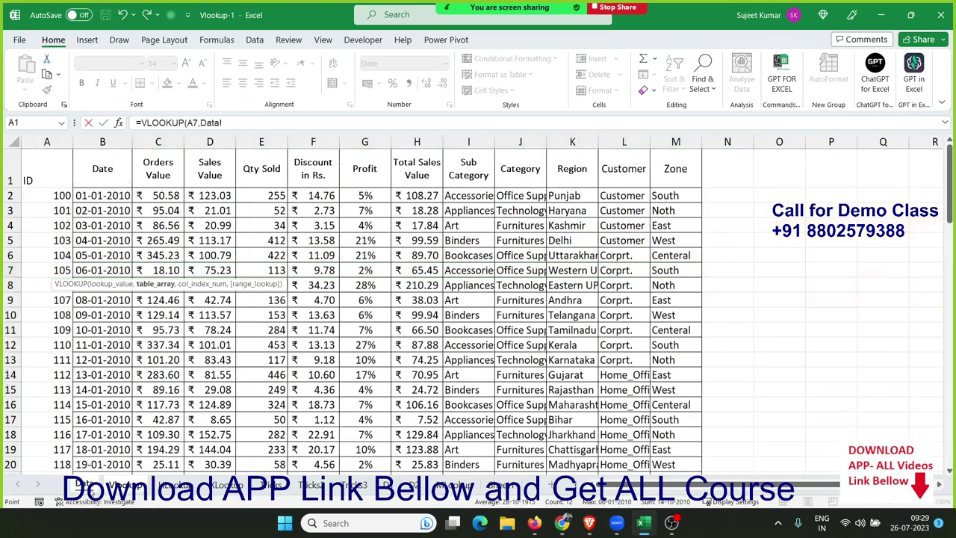
pyautogui.moveTo(51, 142); pyautogui.dragTo(674, 192)
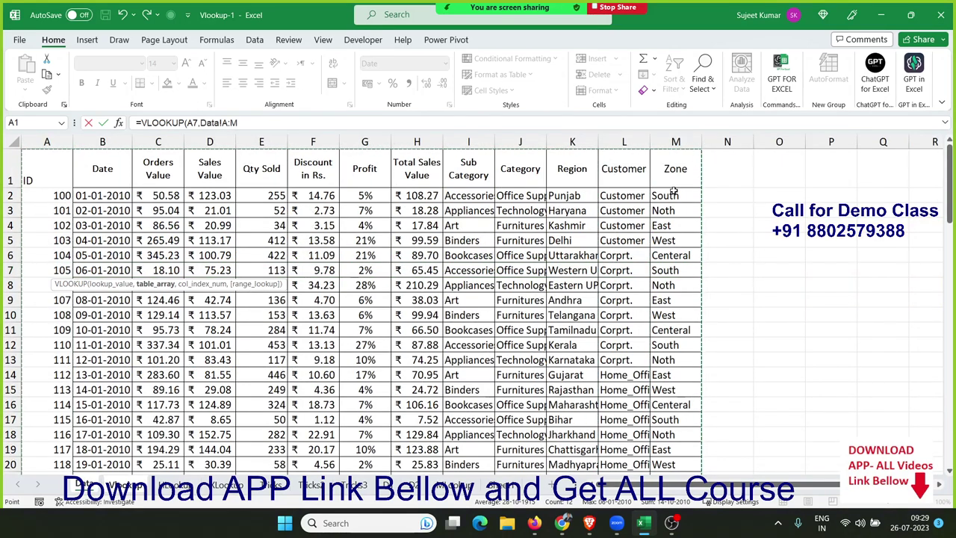
pyautogui.write(',')
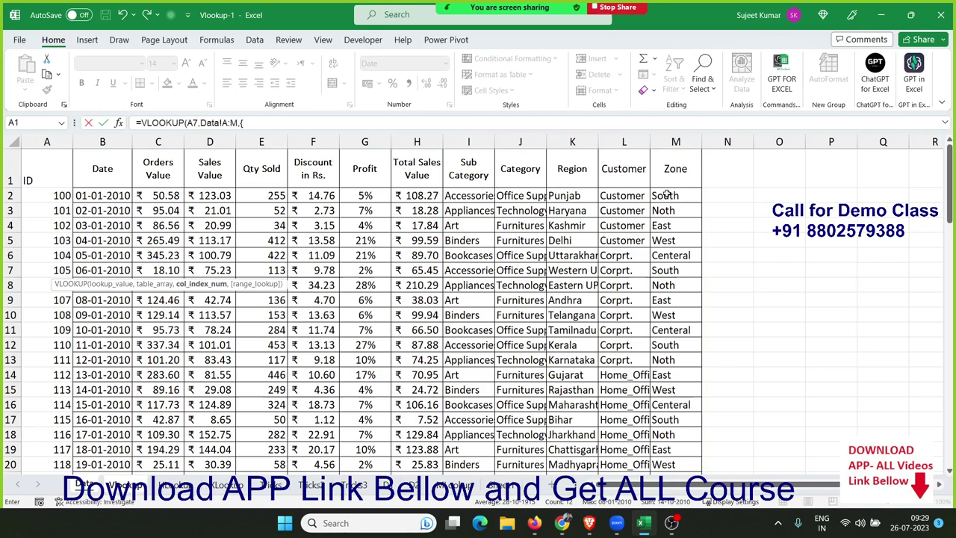
# Step: Add column list {2,3,…,13} and match type 0, committing as an array formula
pyautogui.write('{')
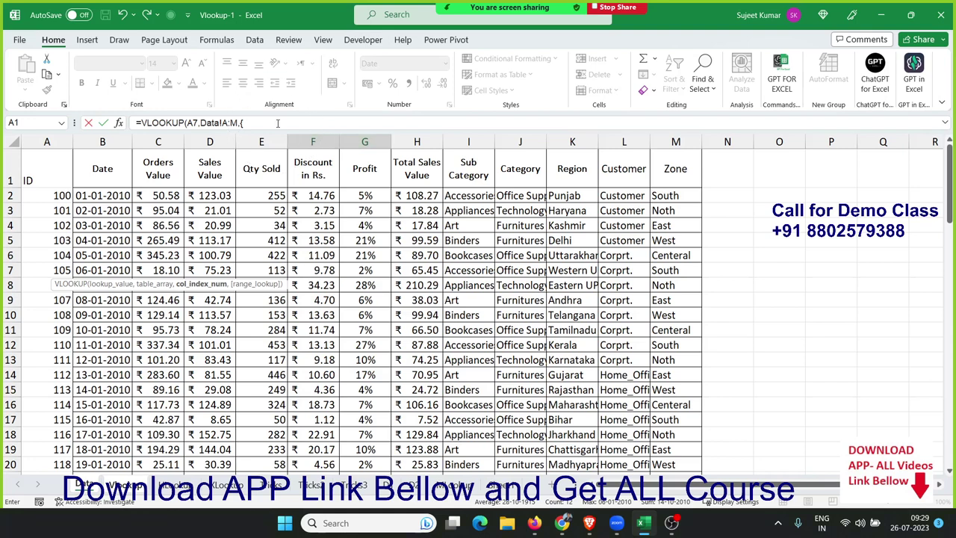
pyautogui.press('BackSpace')
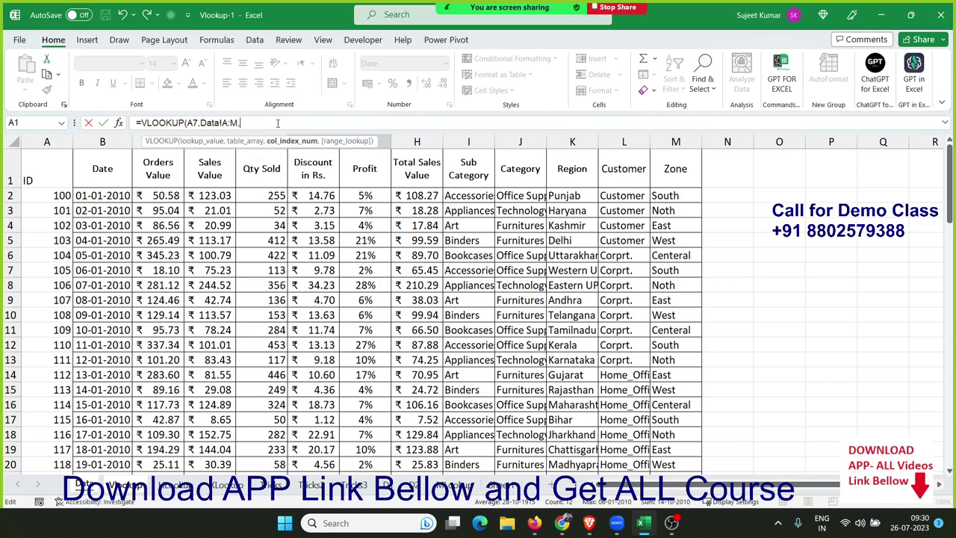
pyautogui.write('2,0')
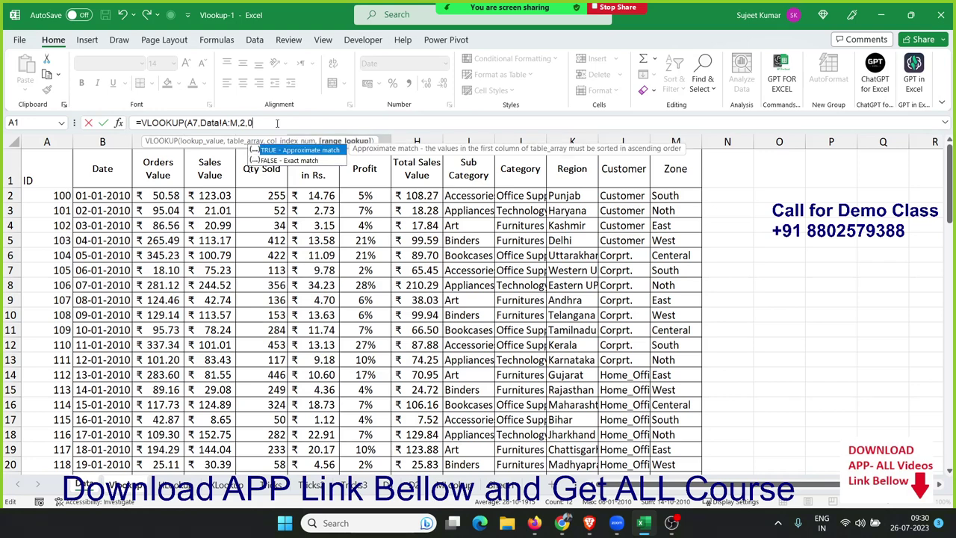
pyautogui.press('BackSpace')
pyautogui.press('BackSpace')
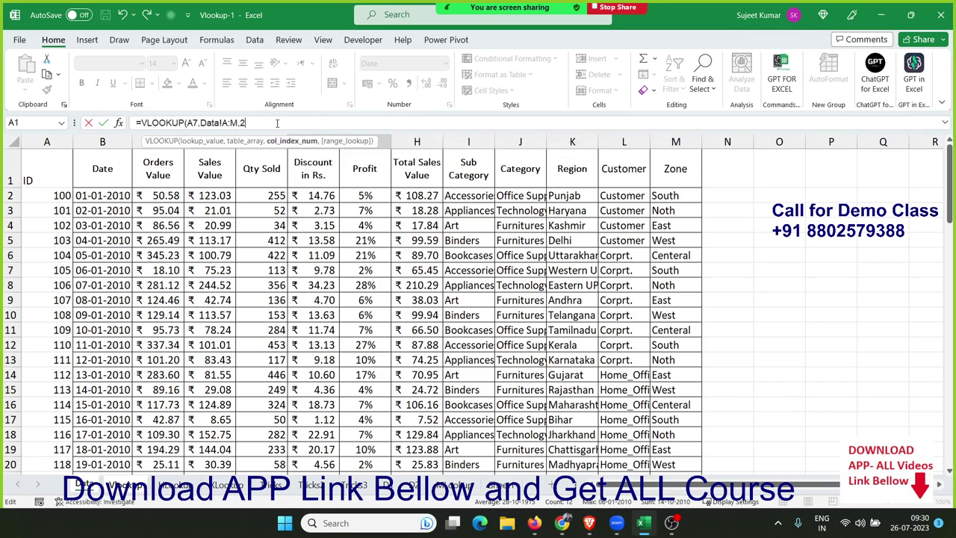
pyautogui.press('BackSpace')
pyautogui.write('{')
pyautogui.write('2,')
pyautogui.write('3,4,5,6')
pyautogui.write(',7,8,9')
pyautogui.write(',10,')
pyautogui.write('11,12')
pyautogui.write(',13')
pyautogui.write(',')
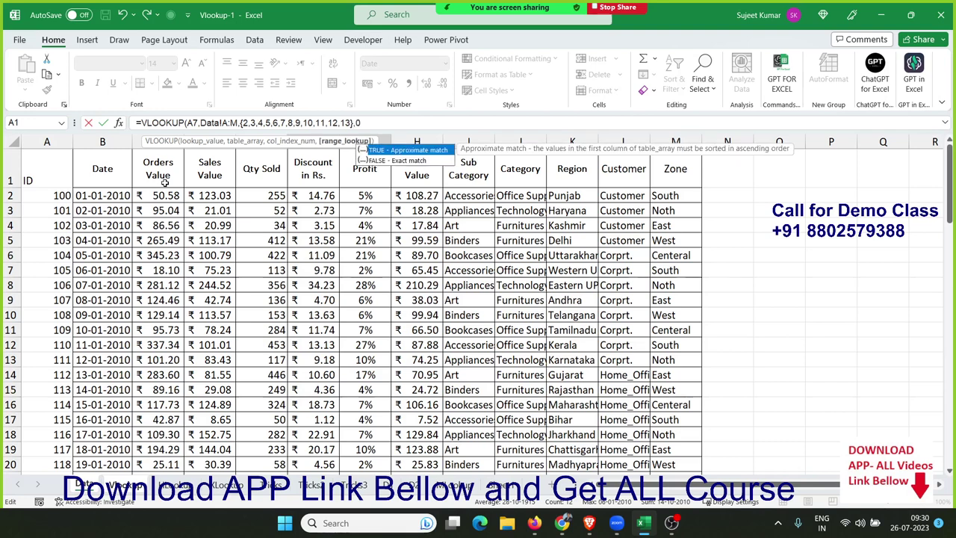
pyautogui.write('0)')
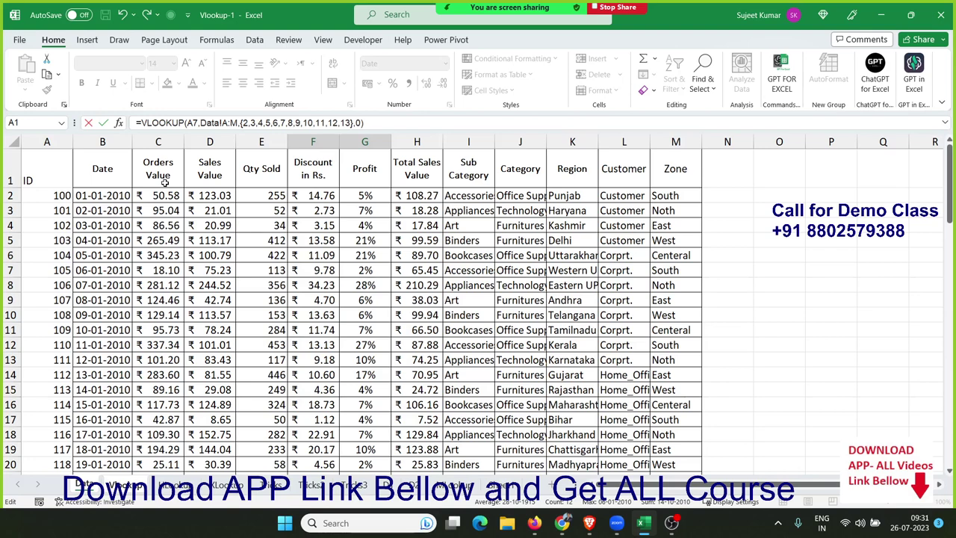
pyautogui.hotkey('ctrl', 'shift', 'Return')
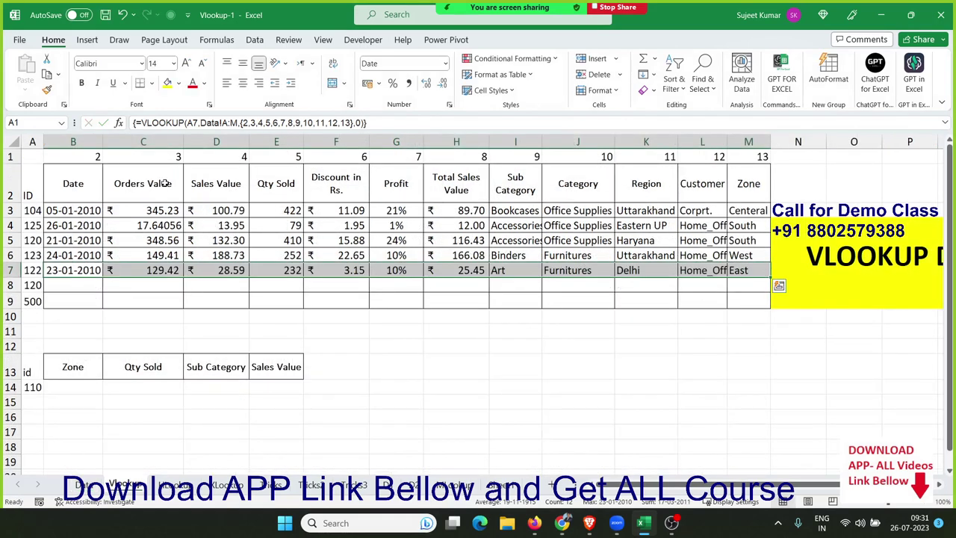
# Step: Array-enter =VLOOKUP(A8,Data!A:M,{2,...,13},0) in B8 for ID 120, showing date 21-01-2010
pyautogui.press('Down')
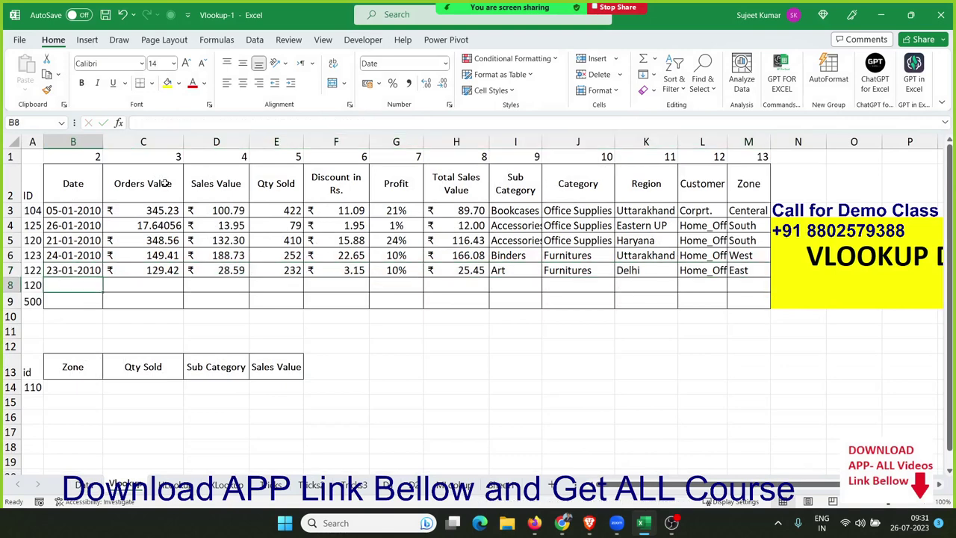
pyautogui.write('=VLOOKUP(')
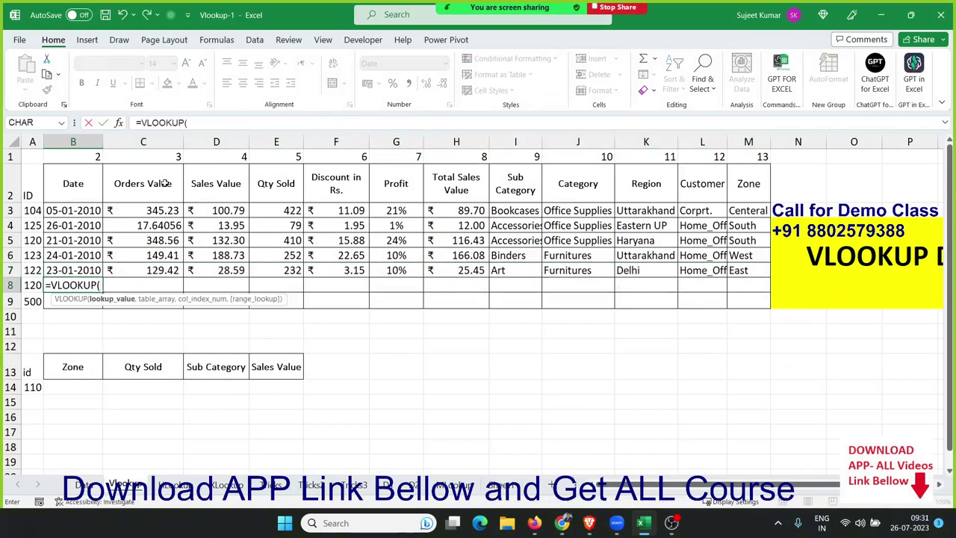
pyautogui.press('Left')
pyautogui.write(',')
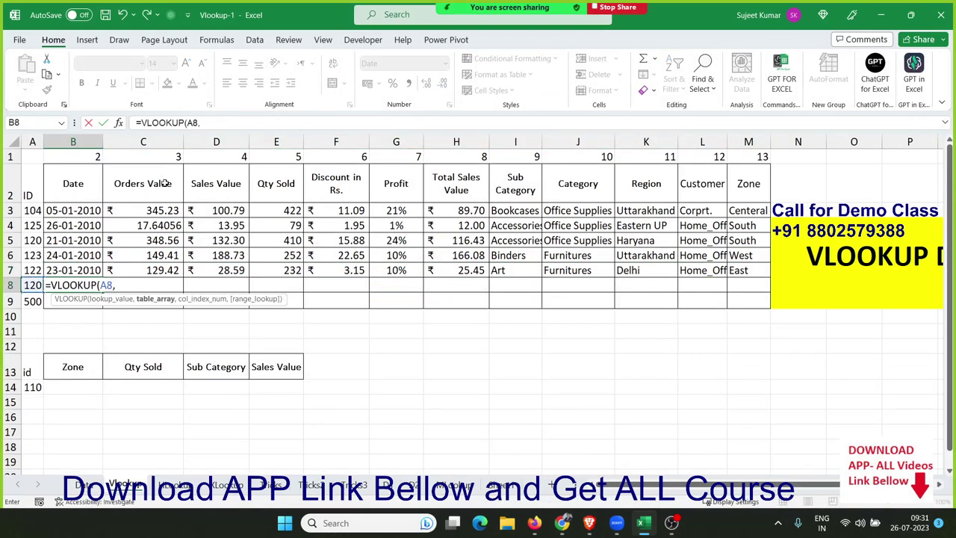
pyautogui.click(87, 485)
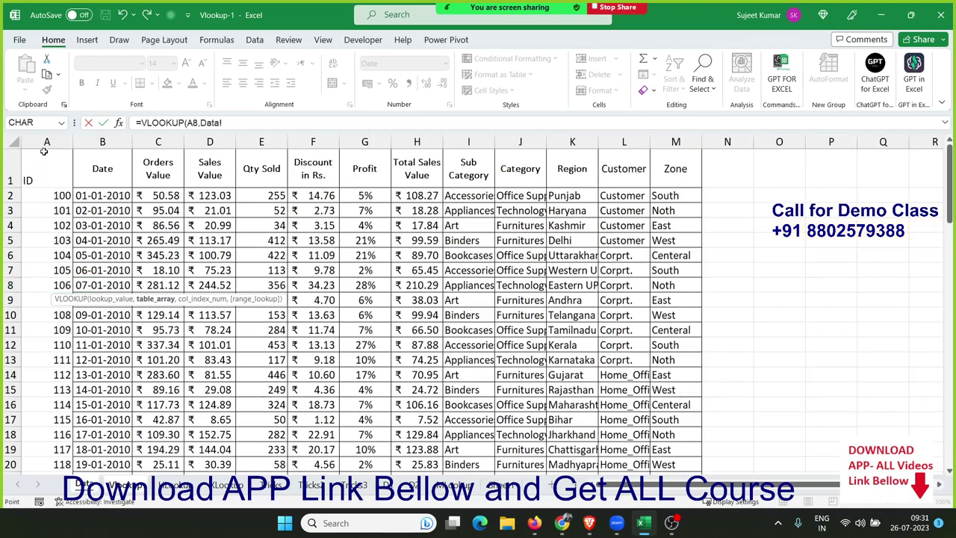
pyautogui.moveTo(44, 145); pyautogui.dragTo(658, 188)
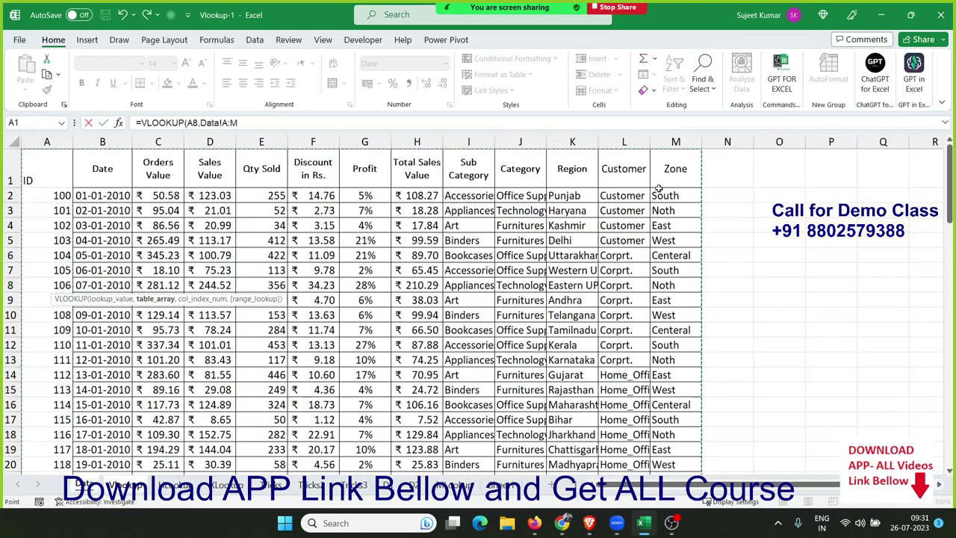
pyautogui.write(',{')
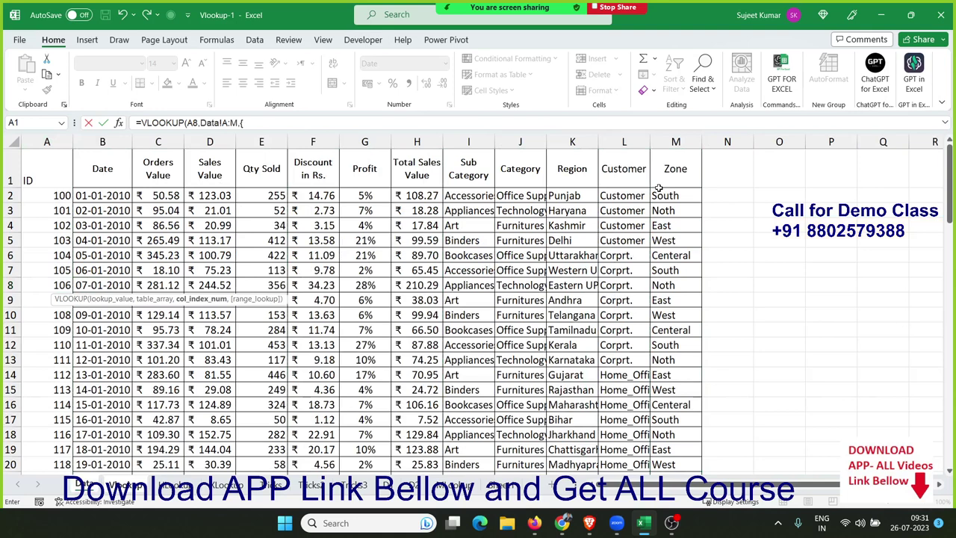
pyautogui.write('2,3,4,5')
pyautogui.write(',6,7,8,9')
pyautogui.write(',10,11,12')
pyautogui.write(',13},0')
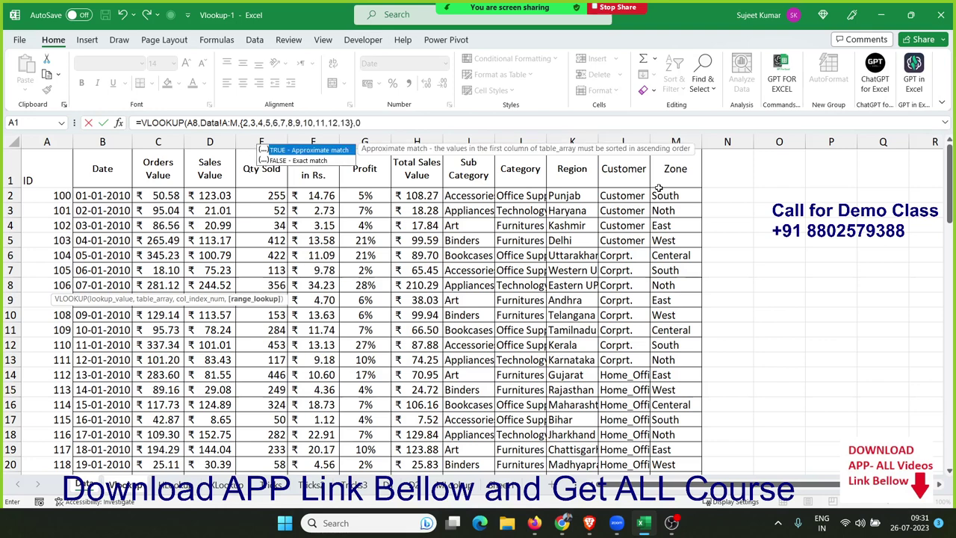
pyautogui.write(')')
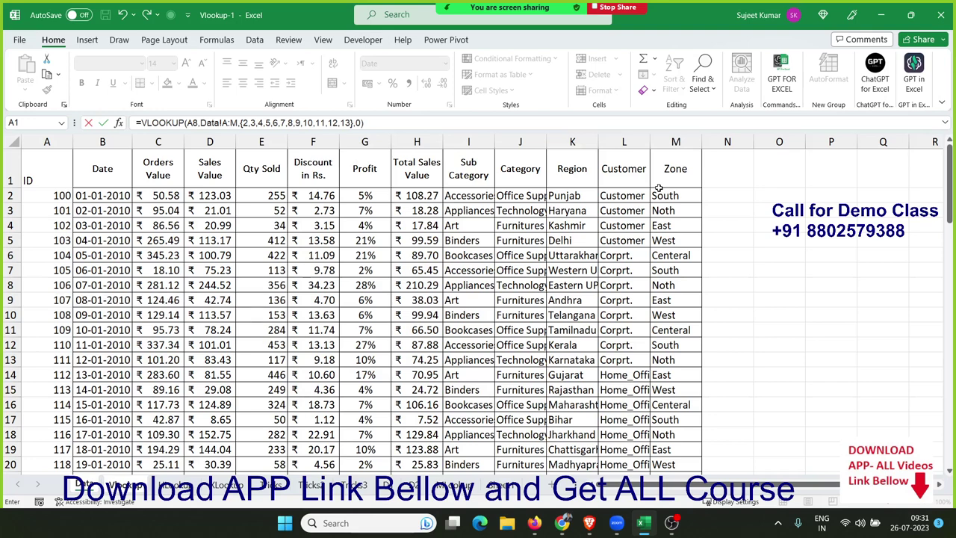
pyautogui.hotkey('ctrl', 'shift', 'Return')
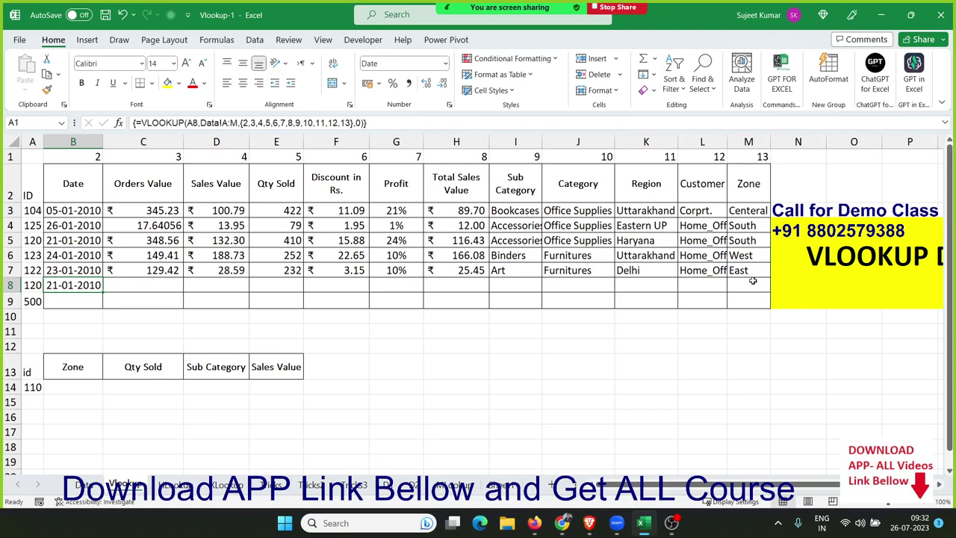
pyautogui.moveTo(753, 284); pyautogui.dragTo(253, 352)
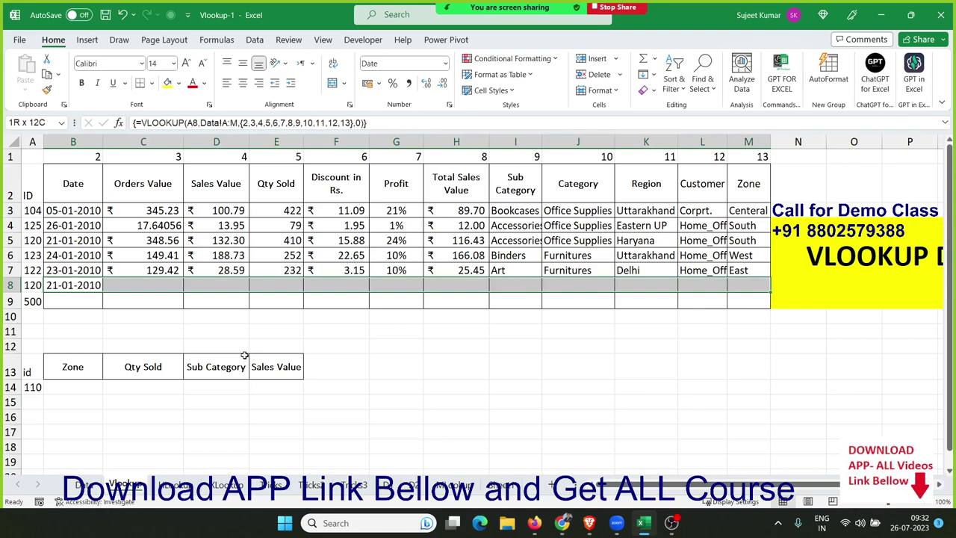
# Step: Array-enter the ID 120 VLOOKUP across B8:M8 so row 8 shows Date through Zone South
pyautogui.click(73, 316)
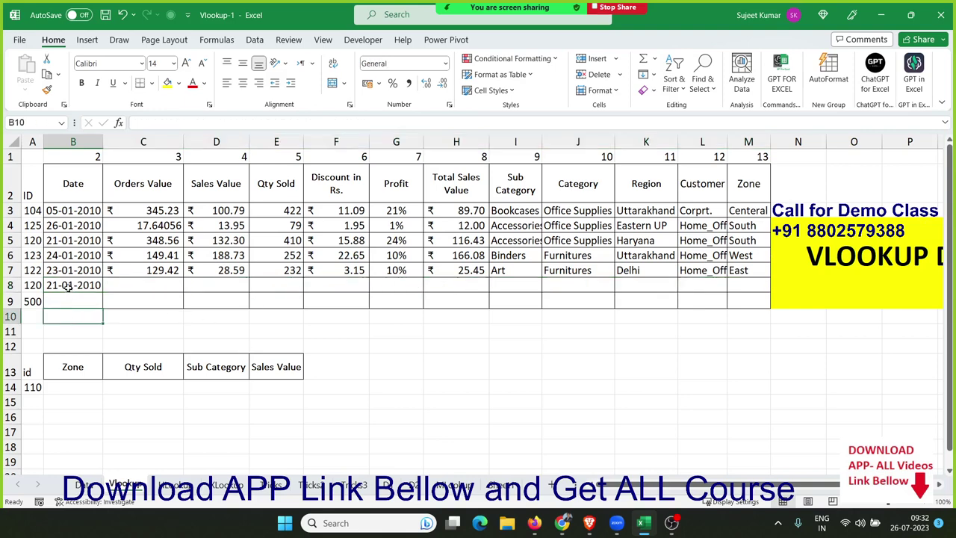
pyautogui.moveTo(67, 288); pyautogui.dragTo(729, 290)
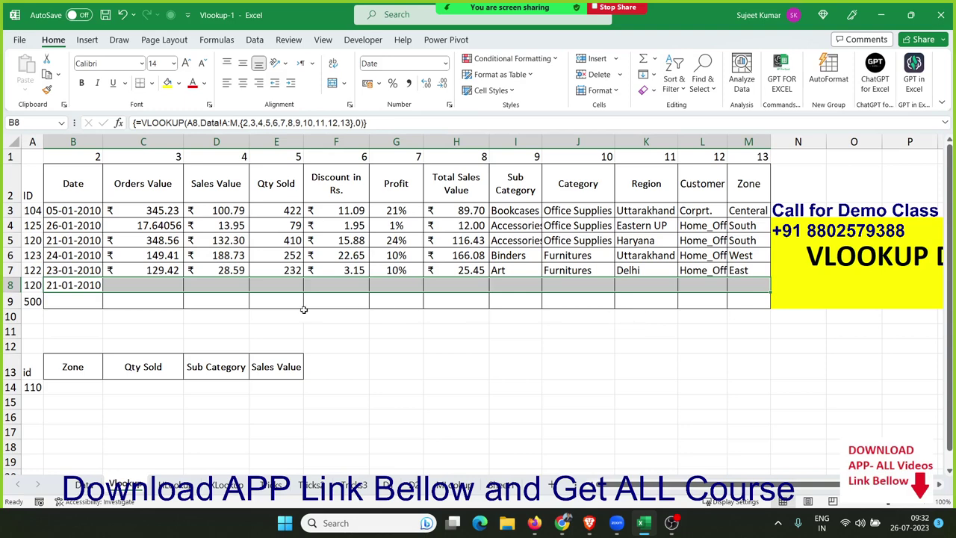
pyautogui.click(159, 123)
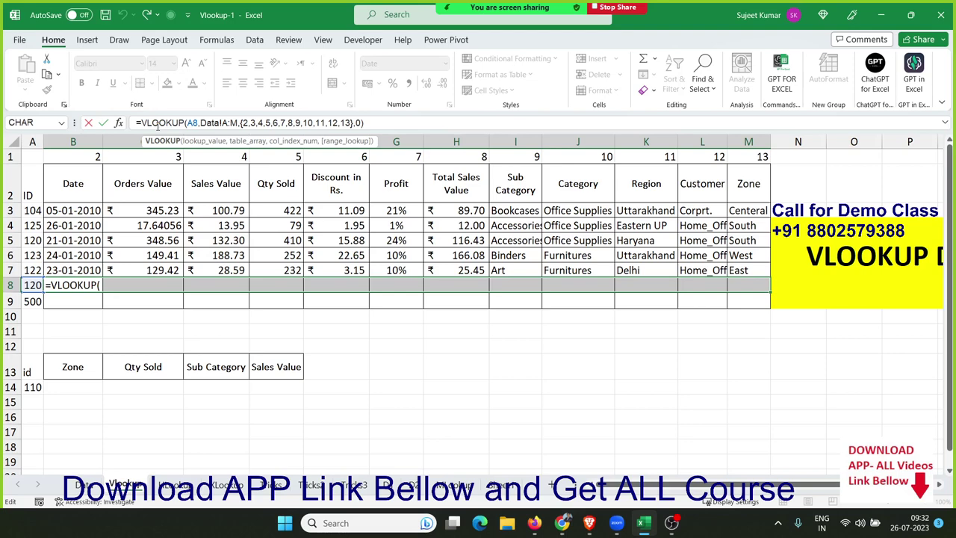
pyautogui.hotkey('ctrl', 'shift', 'Return')
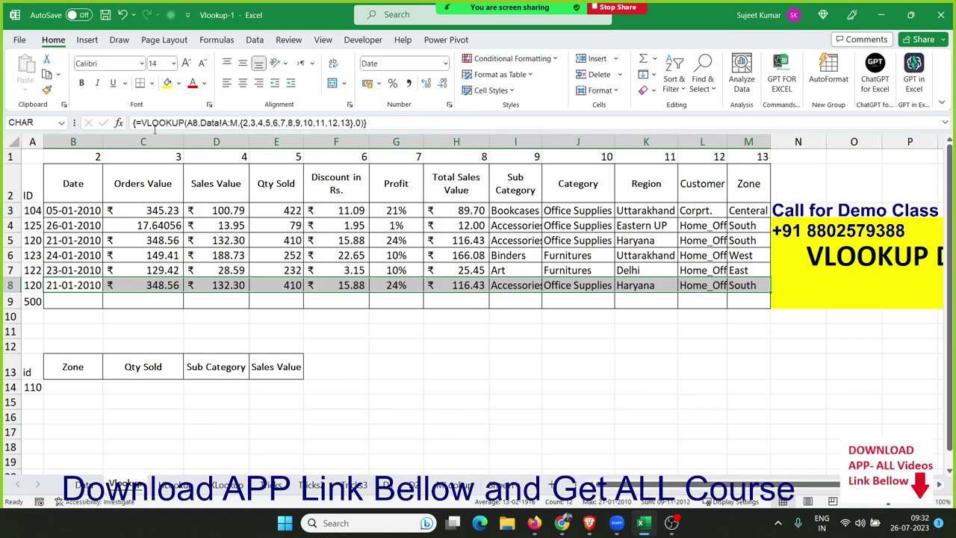
pyautogui.click(189, 124)
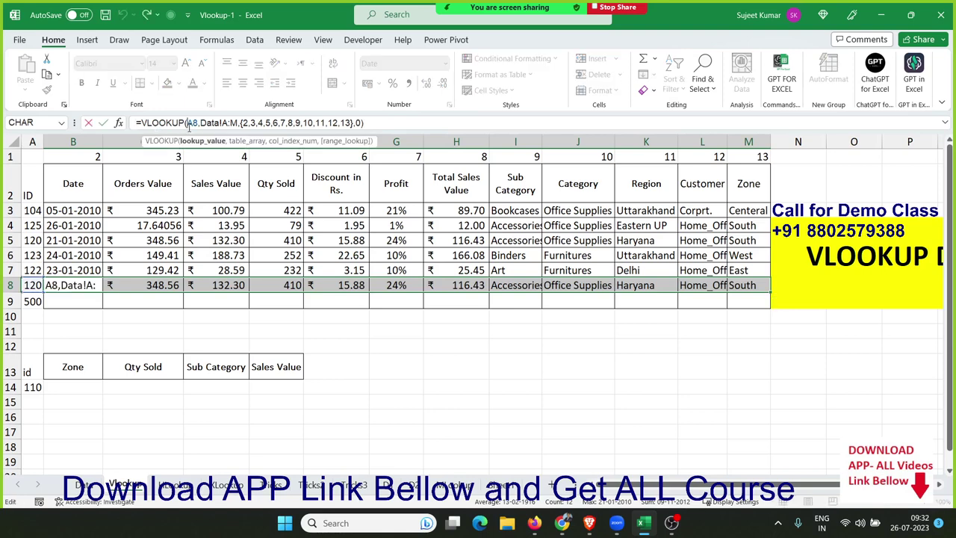
pyautogui.hotkey('ctrl', 'shift', 'Return')
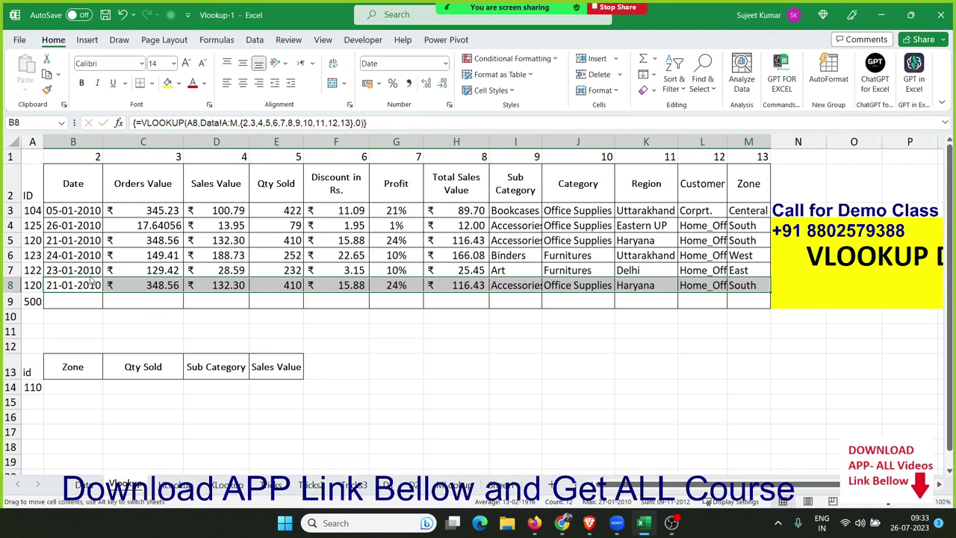
# Step: Inspect row 7's array lookup, dismiss the array-edit warning, and re-enter it with Ctrl+Shift+Enter
pyautogui.click(123, 269)
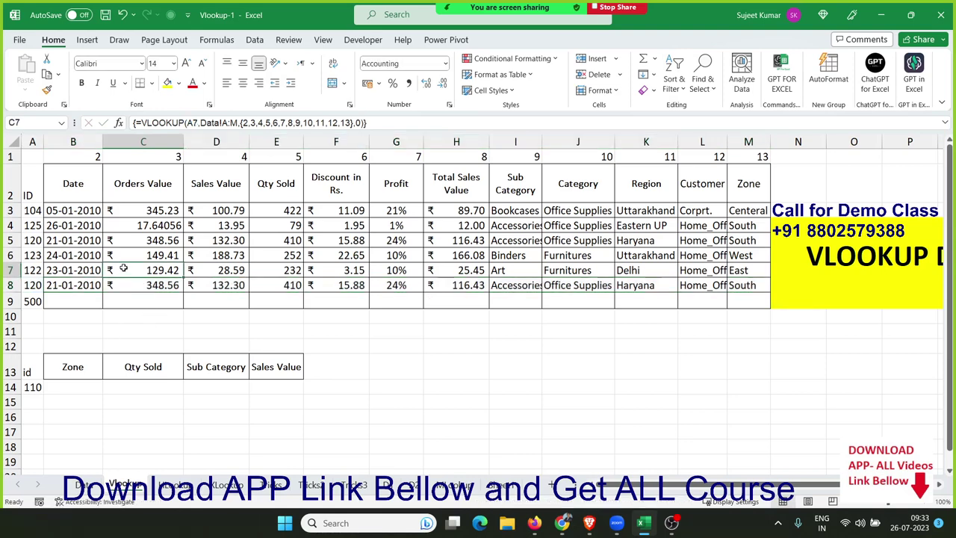
pyautogui.click(213, 275)
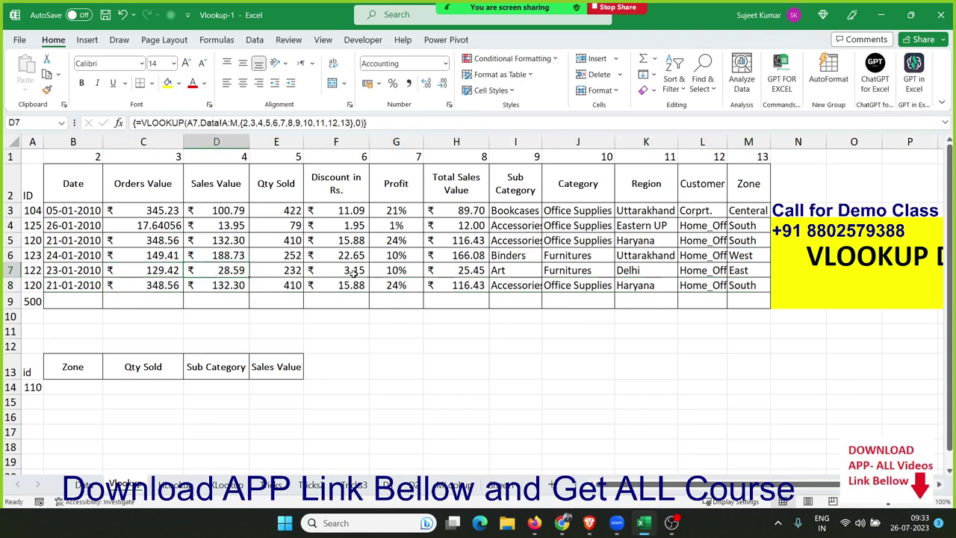
pyautogui.press('Right')
pyautogui.press('Delete')
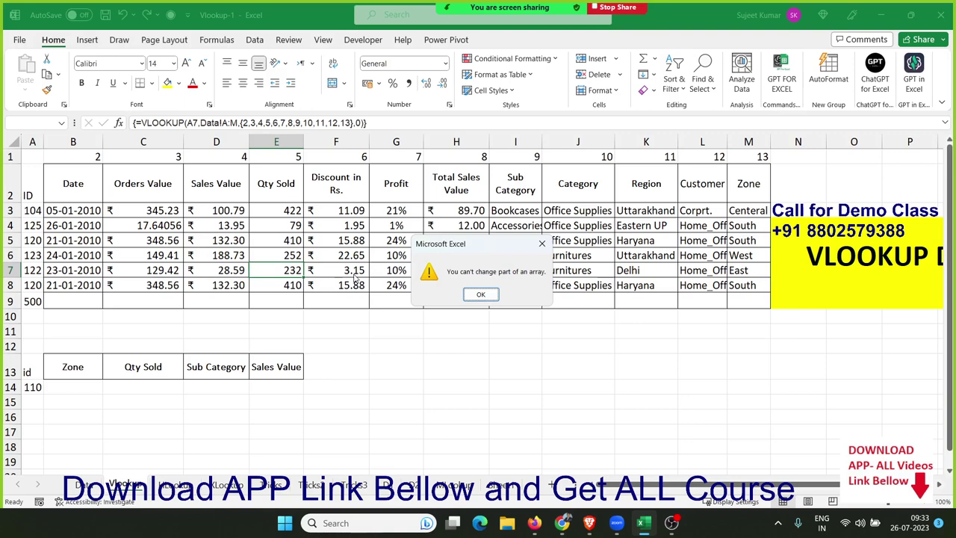
pyautogui.press('Return')
pyautogui.press('Left')
pyautogui.press('Left')
pyautogui.press('Left')
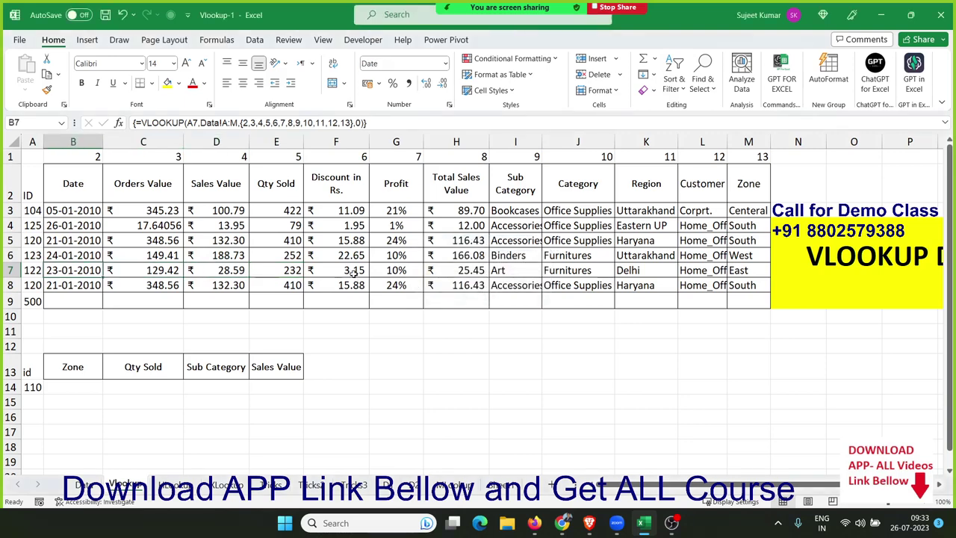
pyautogui.press('Left')
pyautogui.press('Right')
pyautogui.press('F2')
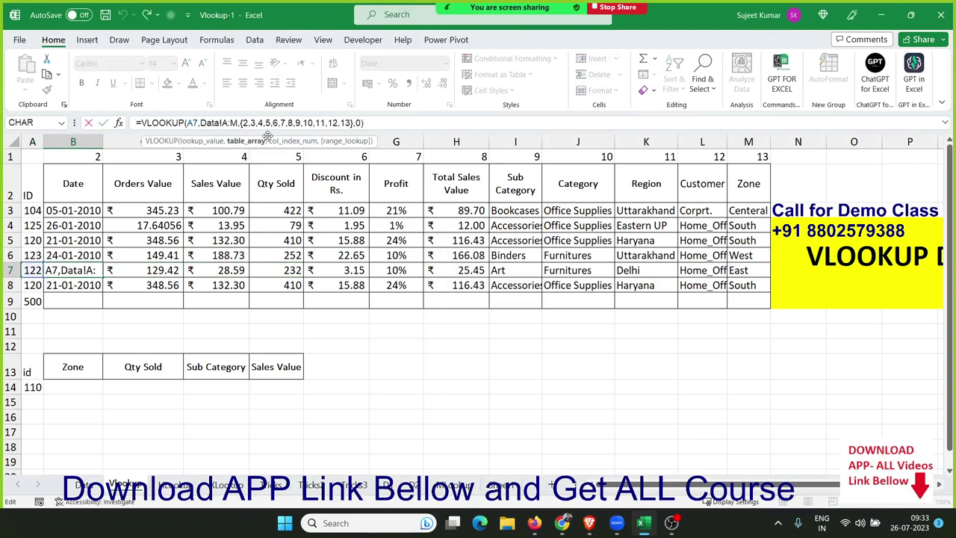
pyautogui.hotkey('ctrl', 'shift', 'Return')
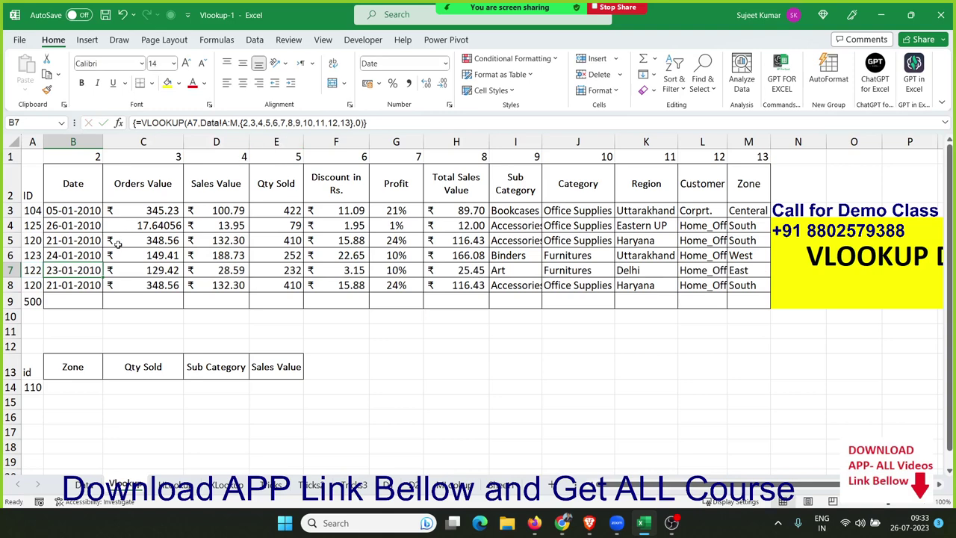
# Step: Change row 7's array column number 11 to 10 so Region shows Furnitures
pyautogui.click(127, 270)
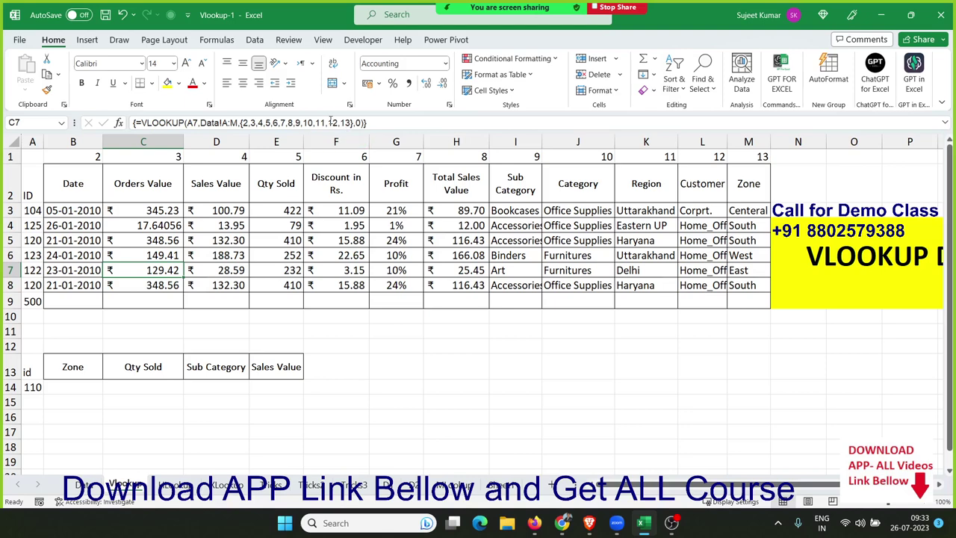
pyautogui.click(319, 123)
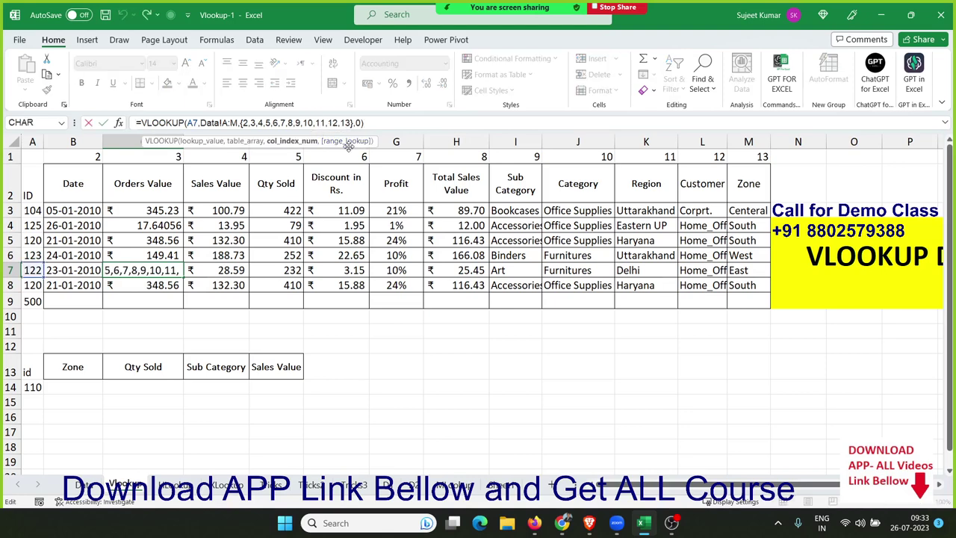
pyautogui.press('BackSpace')
pyautogui.write('0')
pyautogui.press('Return')
pyautogui.press('Return')
pyautogui.hotkey('ctrl', 'shift', 'Return')
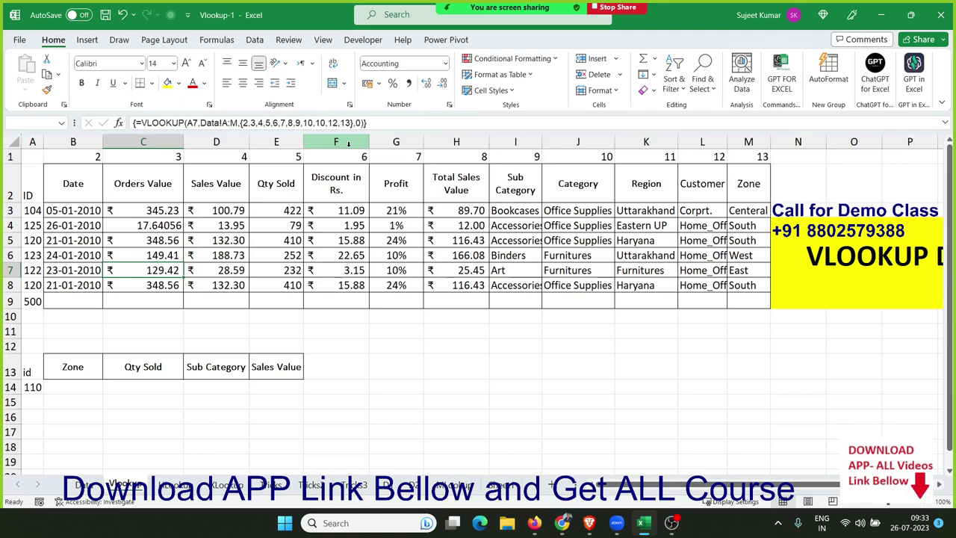
pyautogui.press('Down')
# Step: Enter =VLOOKUP(A14,Data!A:M,13,0) in B14 returning South for ID 110, then retype B13 as Profit
pyautogui.press('Down')
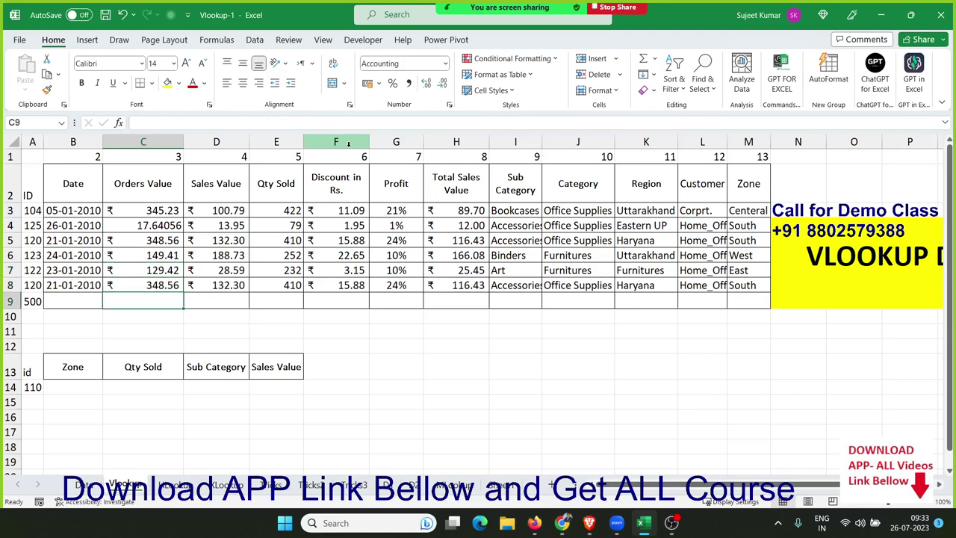
pyautogui.press('Down')
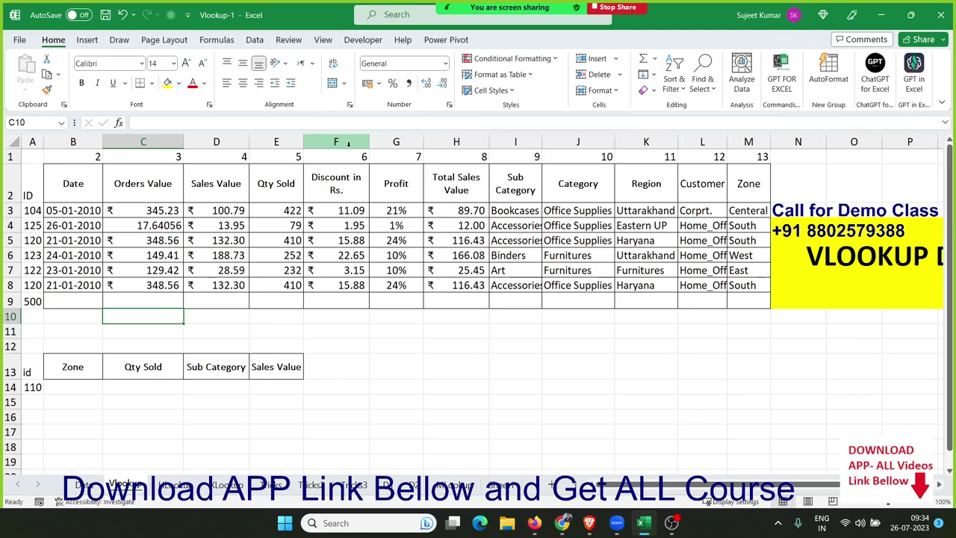
pyautogui.press('Down')
pyautogui.press('Down')
pyautogui.press('Down')
pyautogui.press('Left')
pyautogui.press('Up')
pyautogui.press('Down')
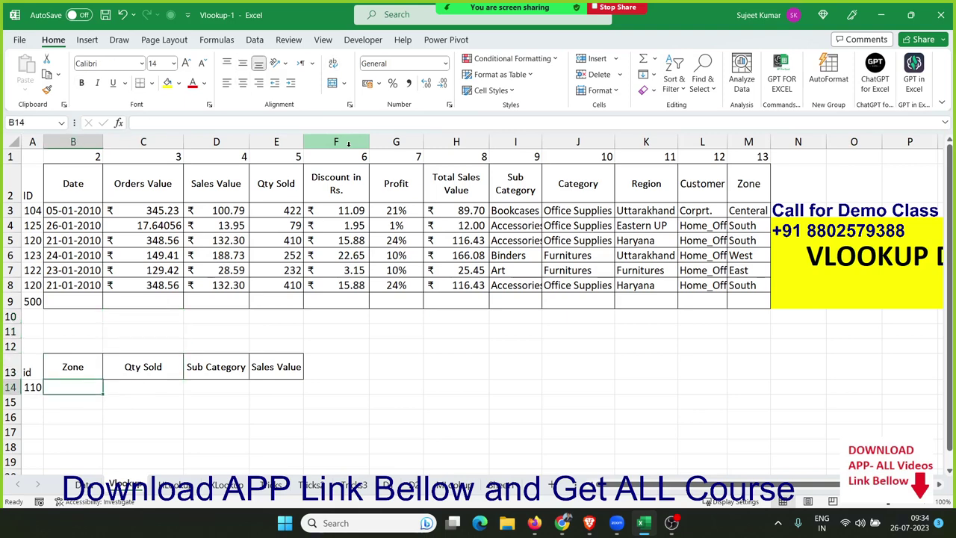
pyautogui.write('=vl')
pyautogui.press('Tab')
pyautogui.press('Left')
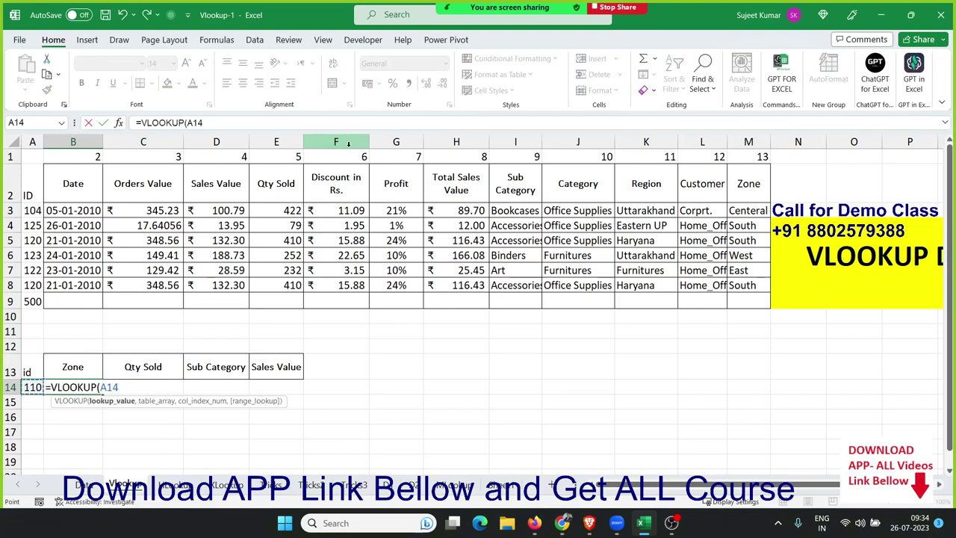
pyautogui.write(',')
pyautogui.click(82, 484)
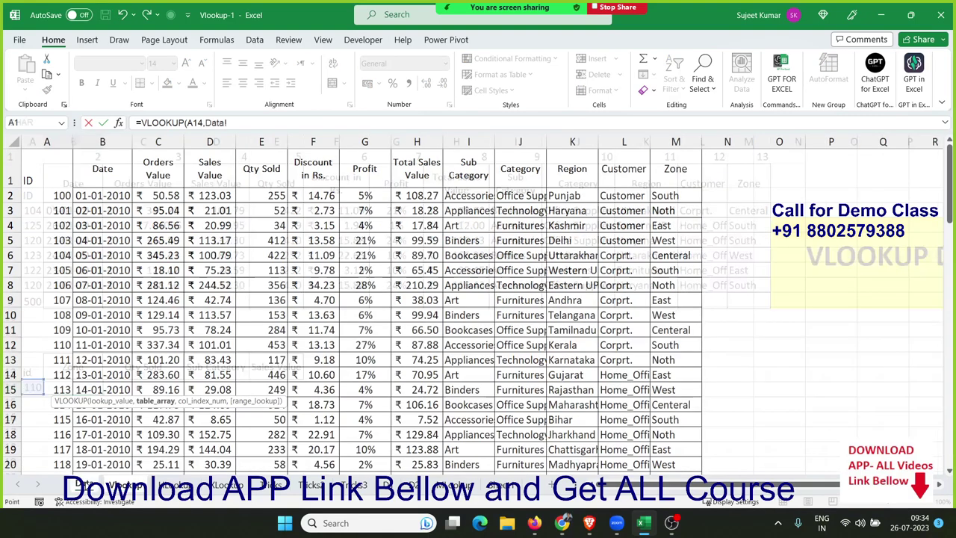
pyautogui.moveTo(47, 142); pyautogui.dragTo(664, 196)
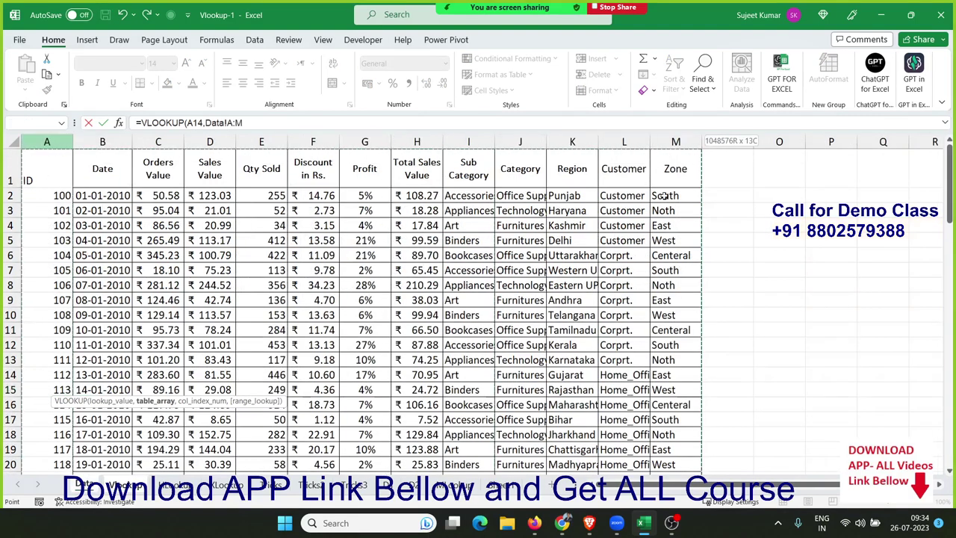
pyautogui.write(',1')
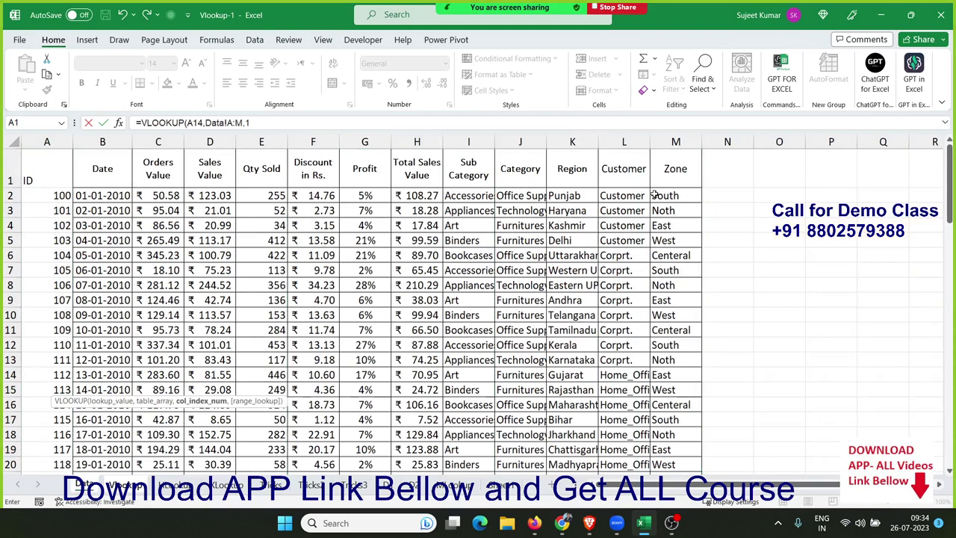
pyautogui.write('3,0')
pyautogui.press('Return')
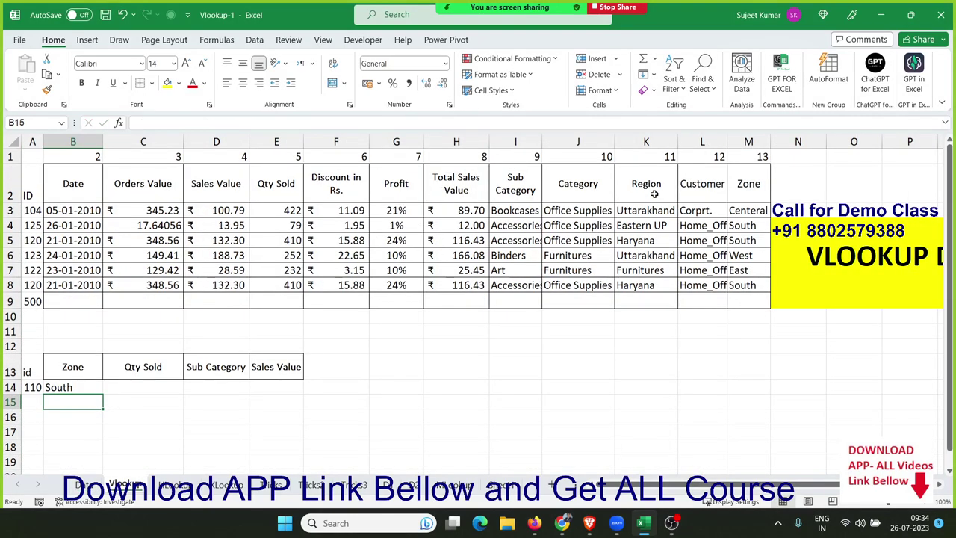
pyautogui.press('Up')
pyautogui.press('Up')
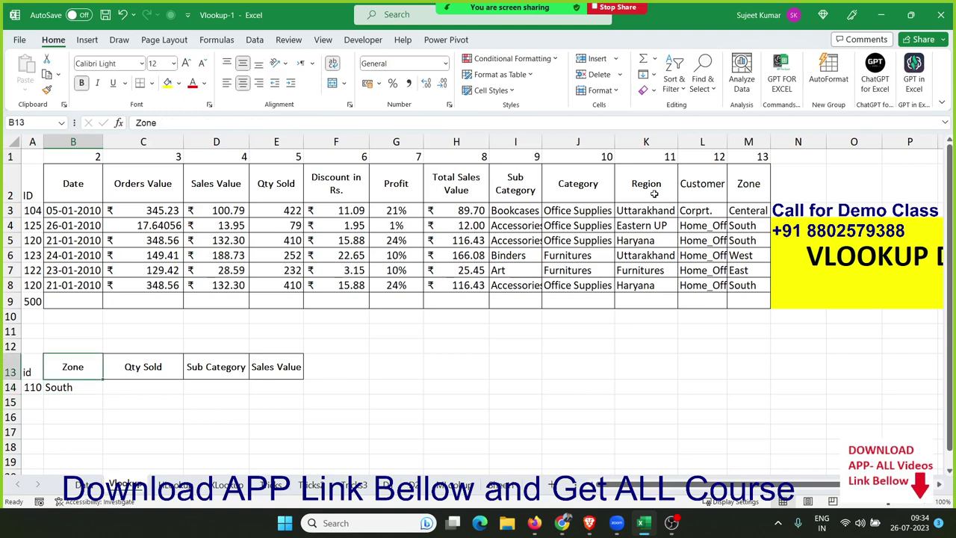
pyautogui.write('Pr')
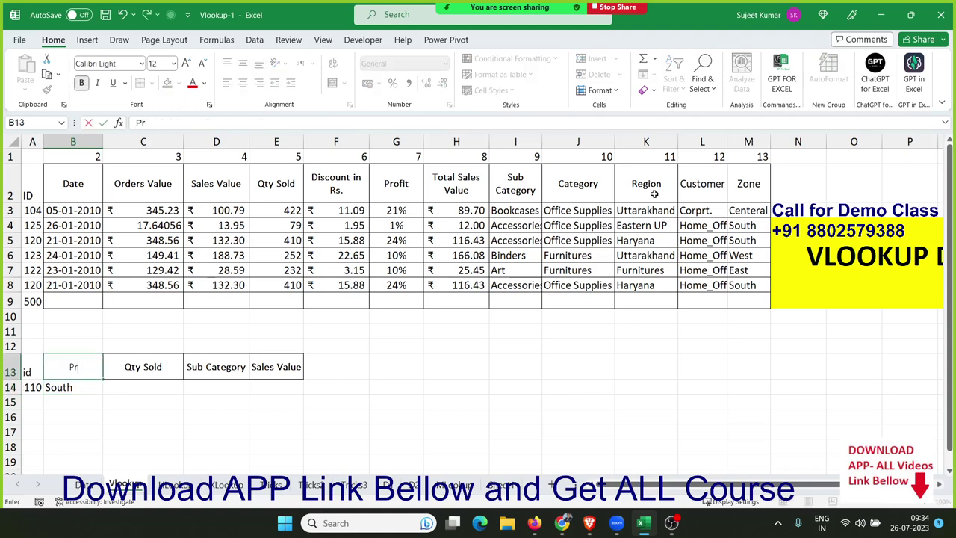
pyautogui.write('ofit')
# Step: Rename the heading to Profit and change B14's VLOOKUP column number from 13 to 7
pyautogui.press('Return')
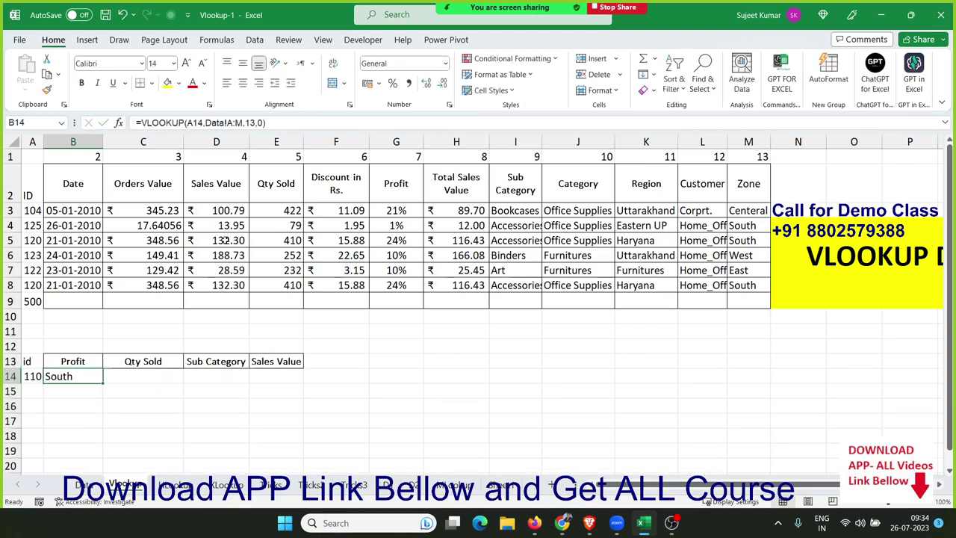
pyautogui.doubleClick(87, 376)
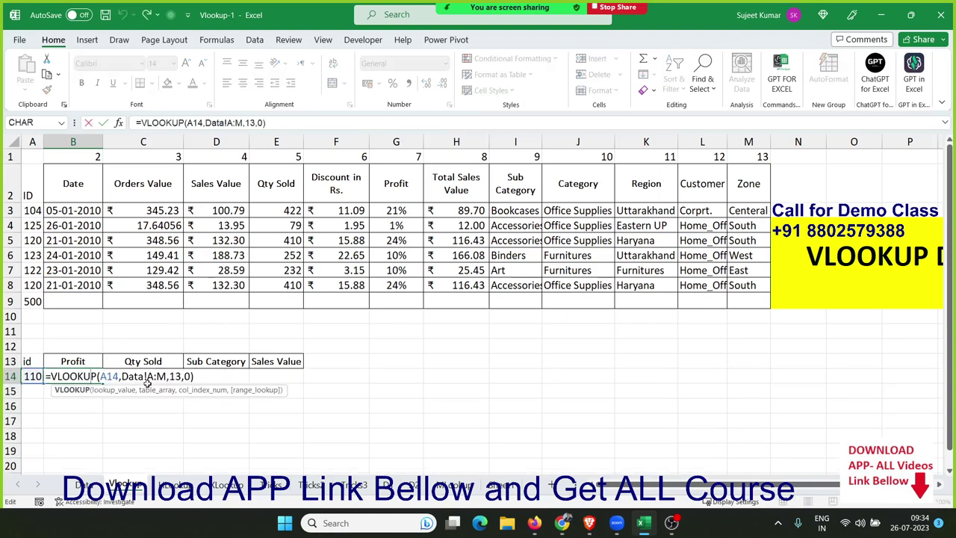
pyautogui.doubleClick(175, 377)
pyautogui.write('7')
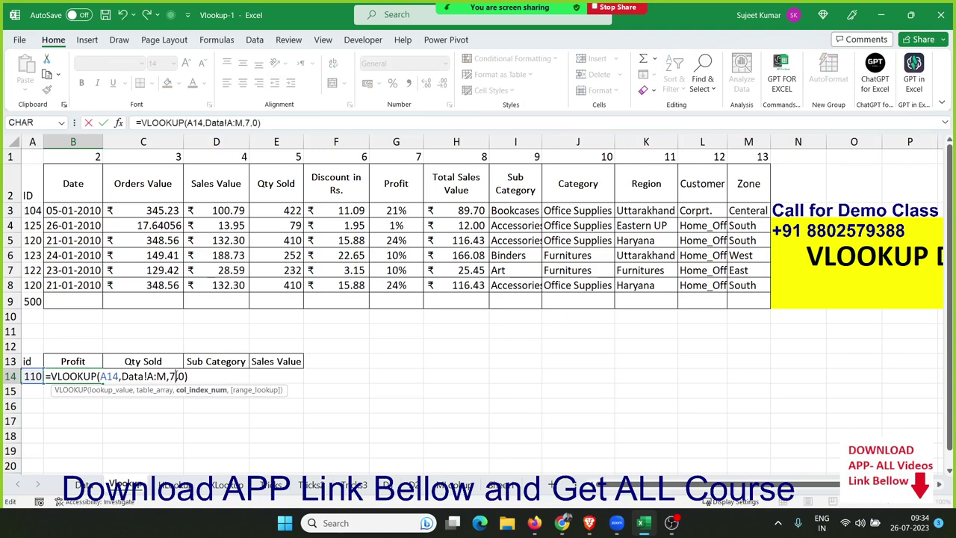
pyautogui.press('Return')
# Step: Clear the profit lookup result from B14
pyautogui.press('Up')
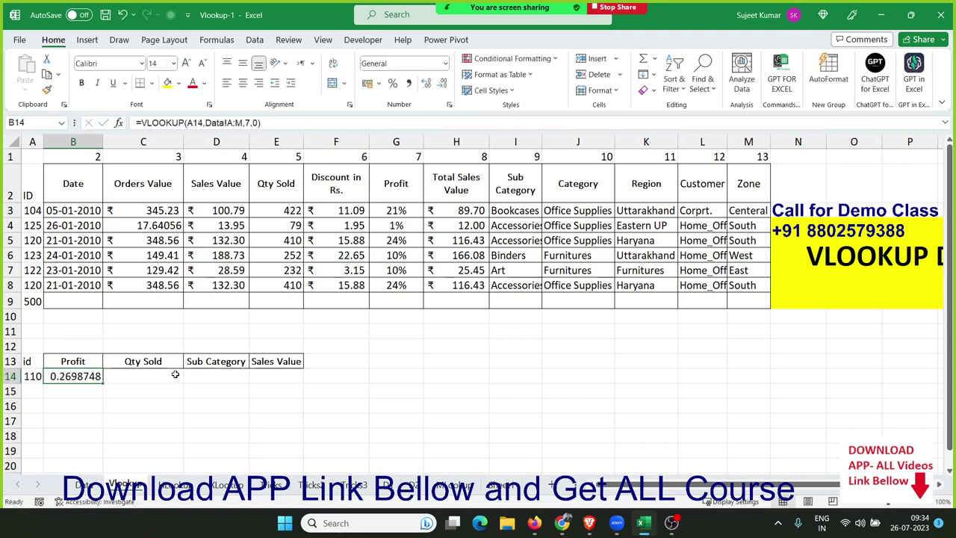
pyautogui.press('Delete')
pyautogui.press('Up')
# Step: Review the Profit, Qty Sold, Sub Category and Sales Value headings and empty cells for ID 110
pyautogui.hotkey('shift', 'Right')
pyautogui.hotkey('shift', 'Right')
pyautogui.hotkey('shift', 'Right')
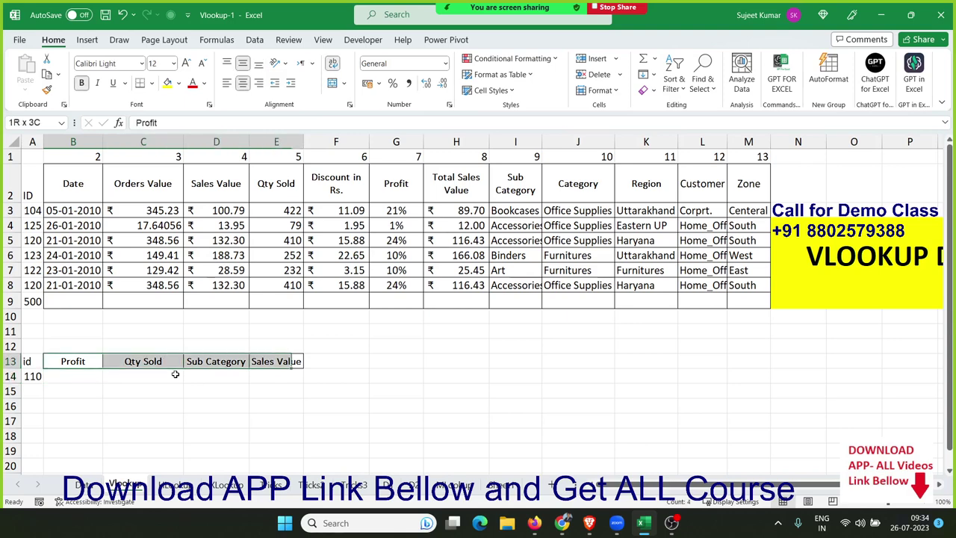
pyautogui.hotkey('shift', 'Left')
pyautogui.hotkey('shift', 'Left')
pyautogui.hotkey('shift', 'Left')
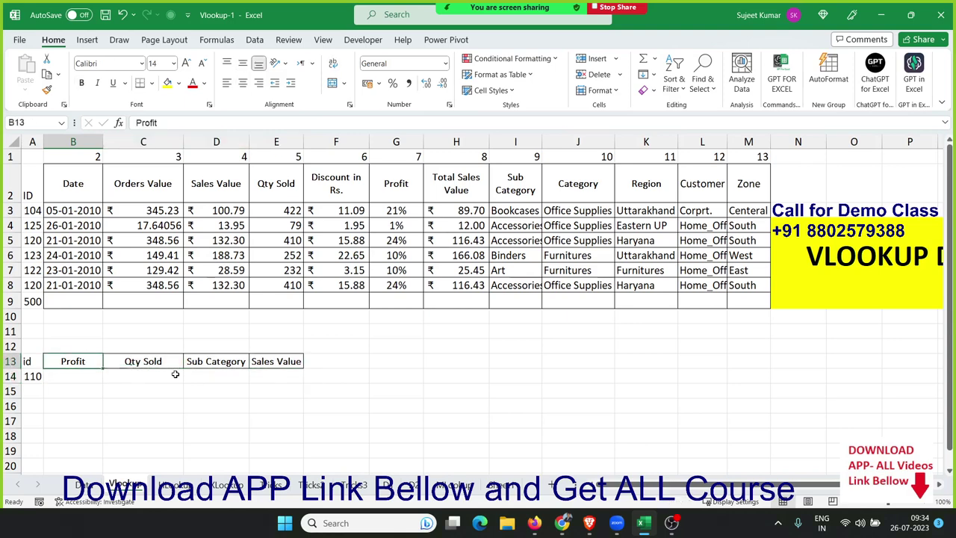
pyautogui.hotkey('ctrl', 'pageup')
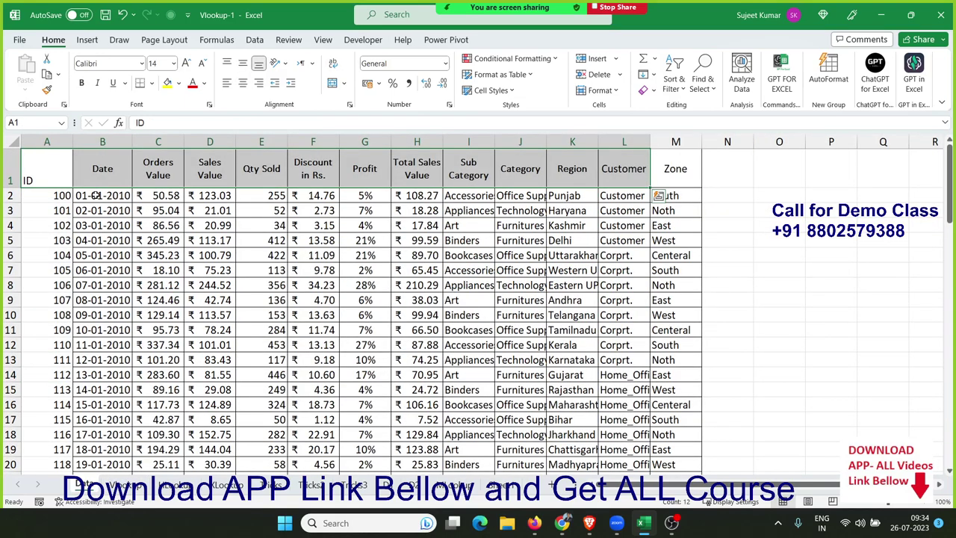
pyautogui.click(124, 484)
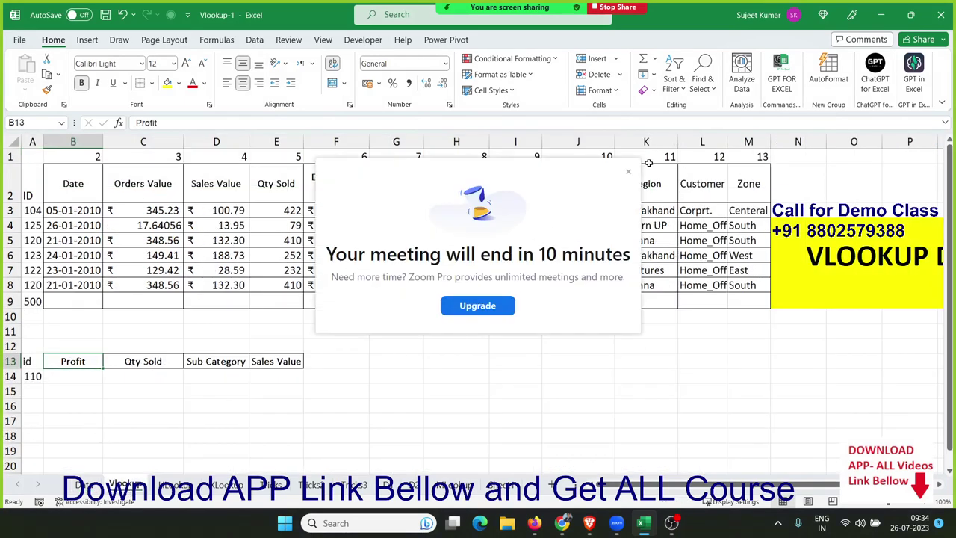
pyautogui.click(628, 171)
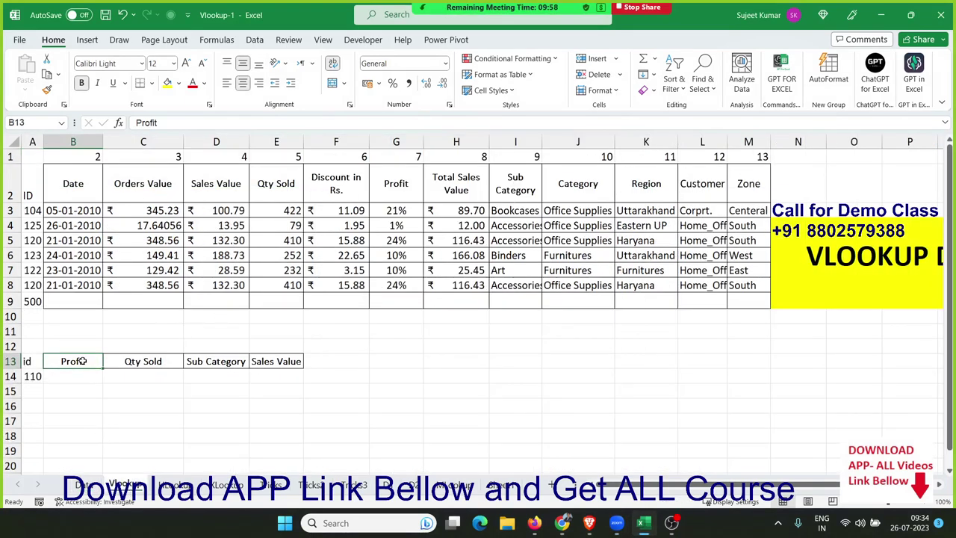
pyautogui.moveTo(83, 360); pyautogui.dragTo(266, 372)
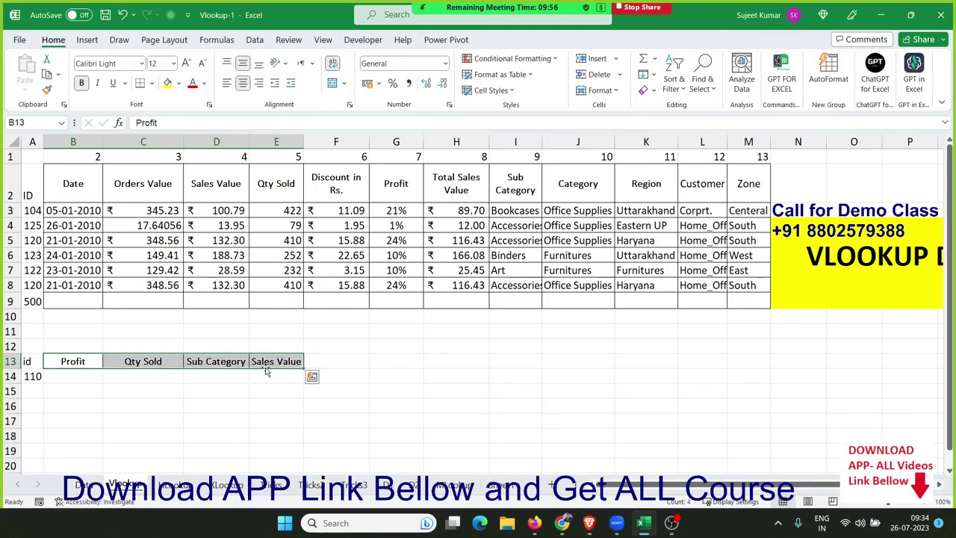
pyautogui.moveTo(88, 375); pyautogui.dragTo(257, 383)
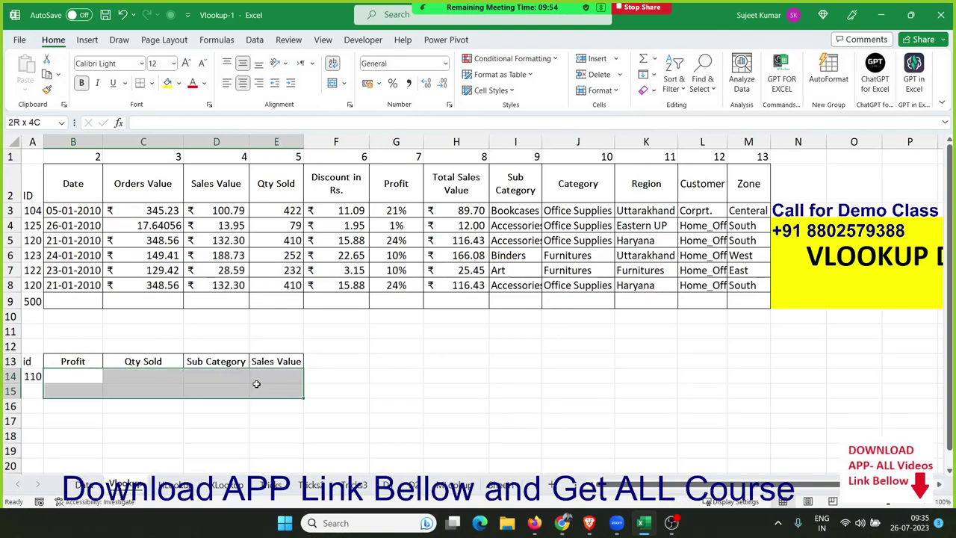
pyautogui.click(218, 416)
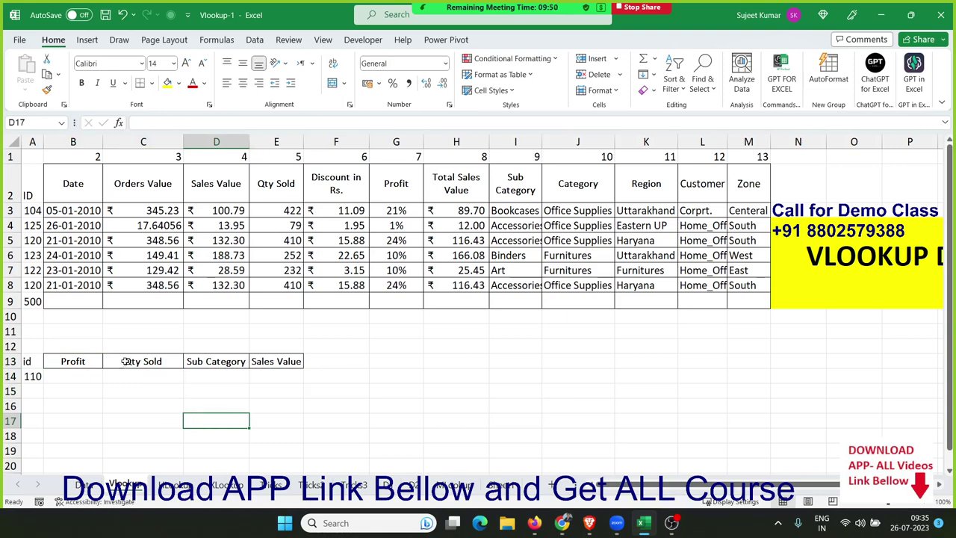
pyautogui.click(81, 345)
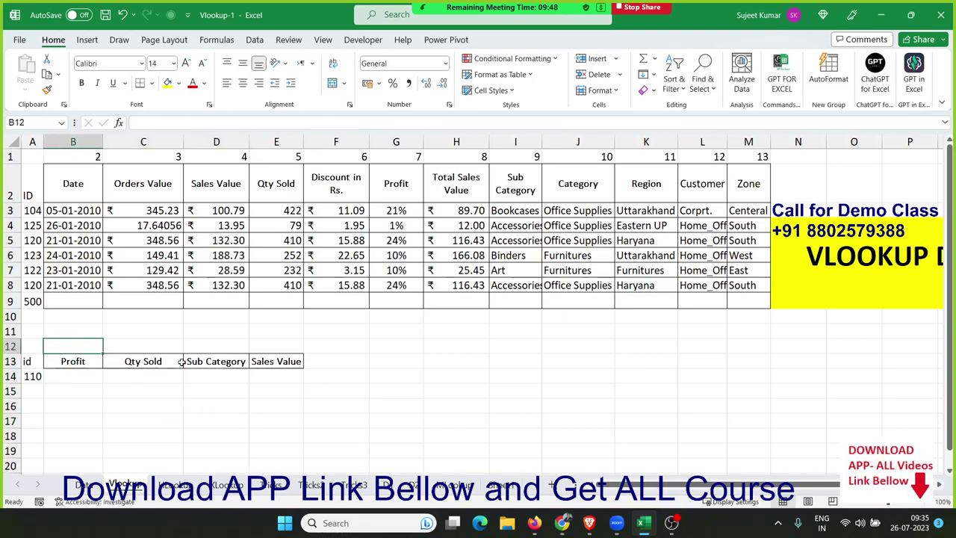
# Step: Start a MATCH formula in B11 using the Profit heading in B13 as the lookup value
pyautogui.write('=')
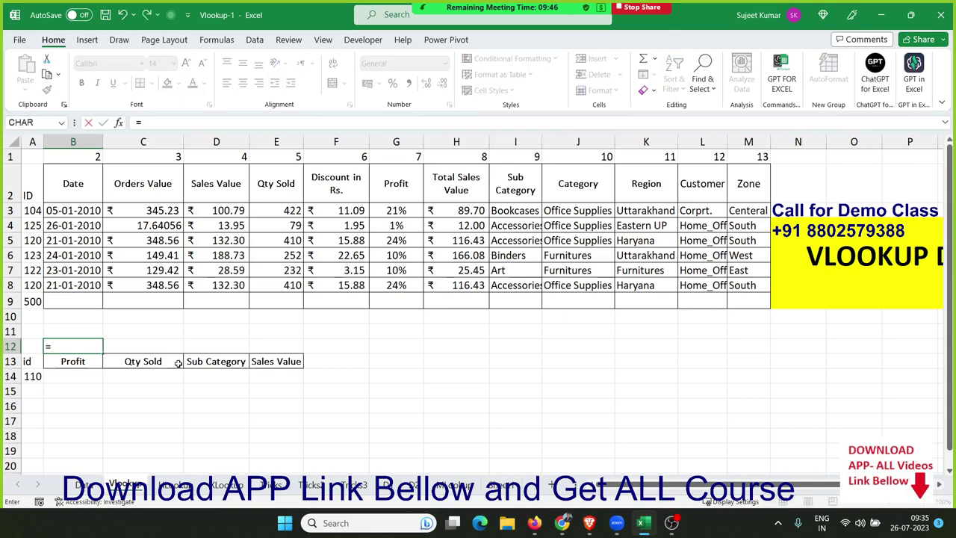
pyautogui.press('Escape')
pyautogui.press('Up')
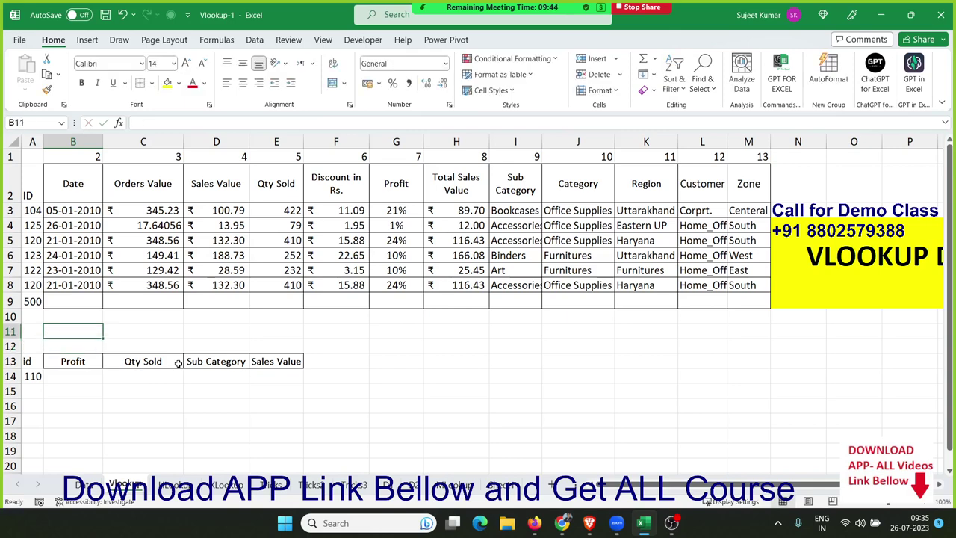
pyautogui.write('=')
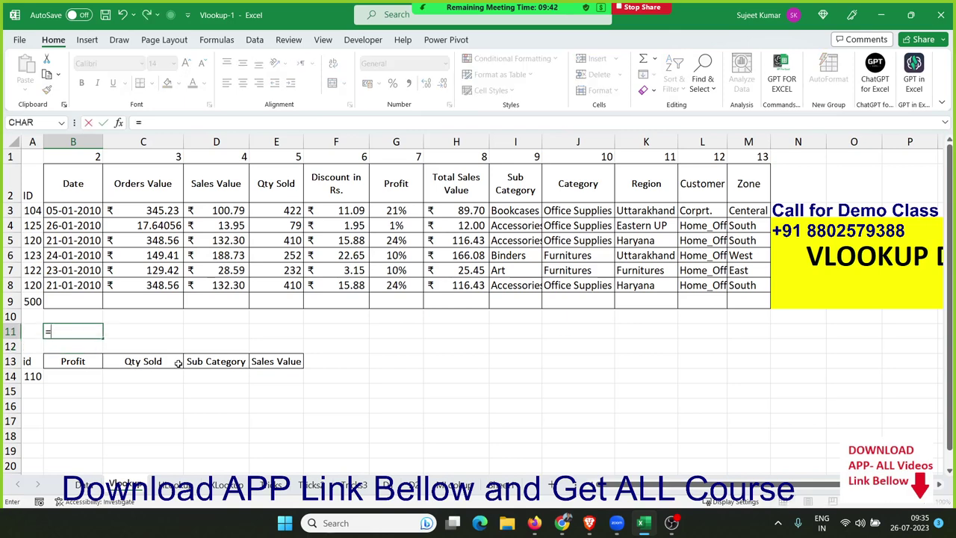
pyautogui.write('mat')
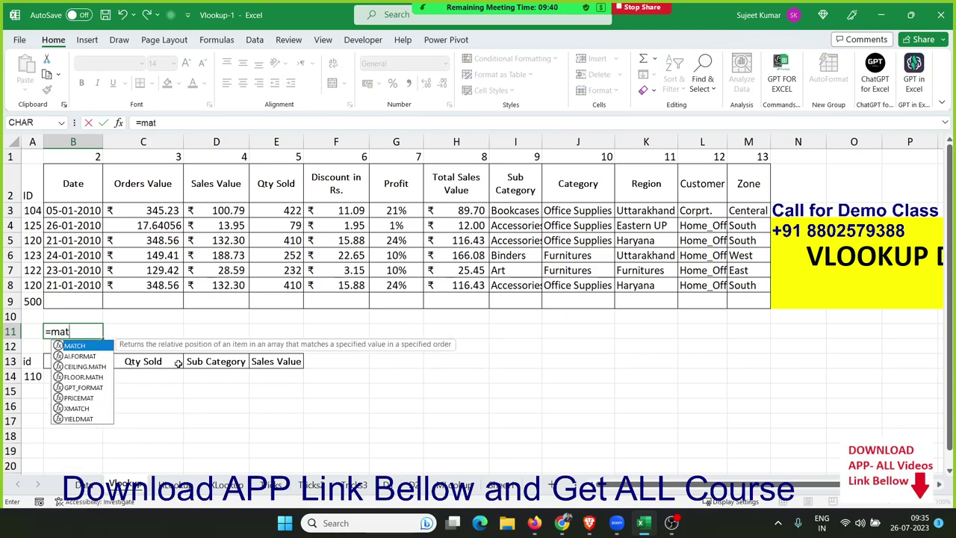
pyautogui.press('Tab')
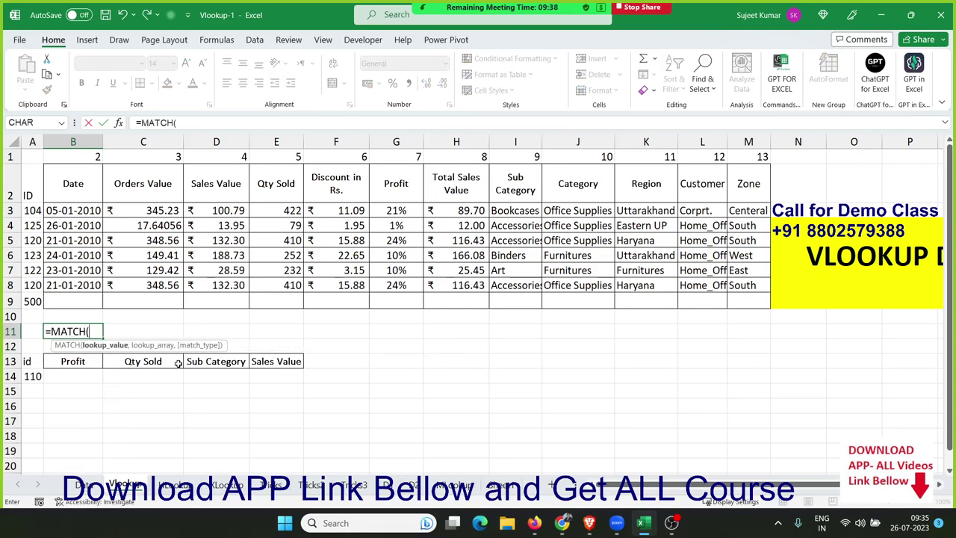
pyautogui.click(76, 361)
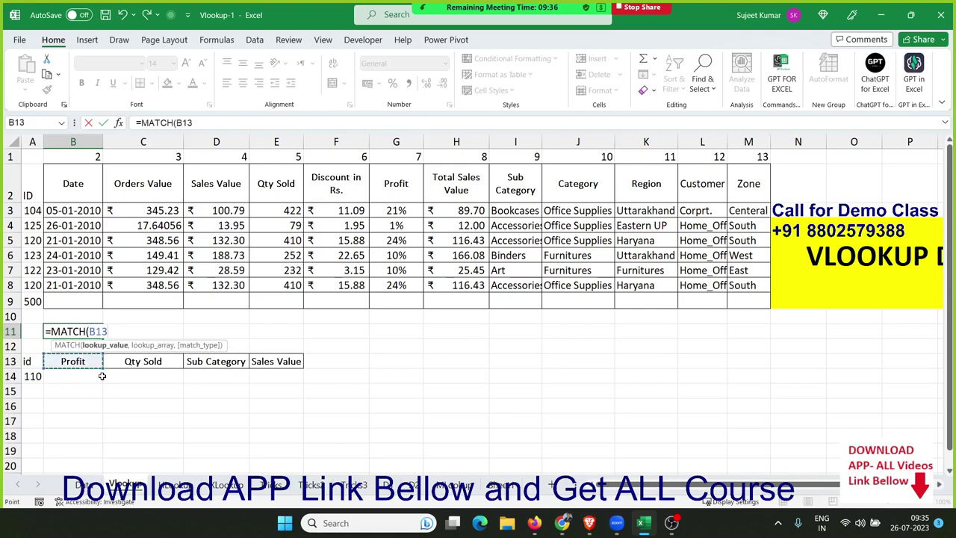
pyautogui.write(',')
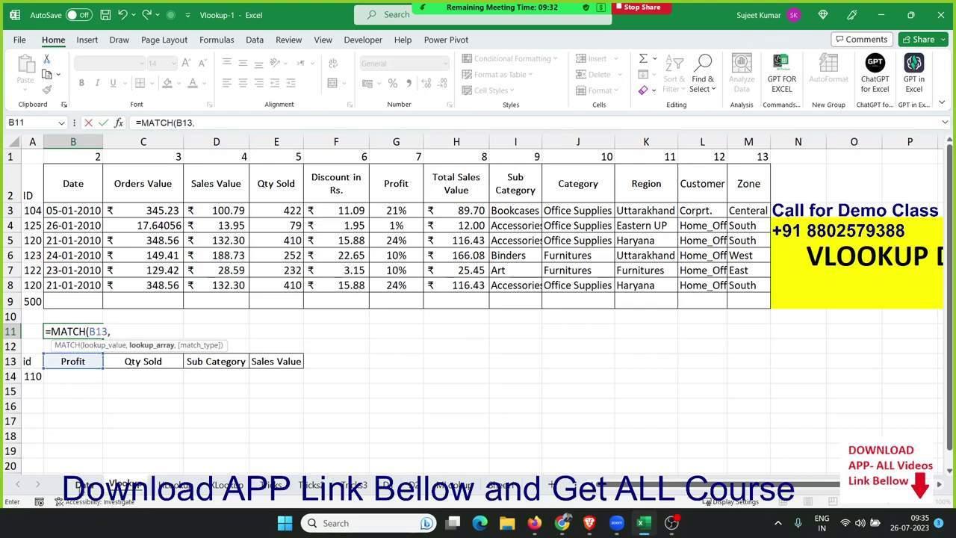
# Step: Search the Data sheet's header row 1 with exact match, so B11 returns 7
pyautogui.click(81, 485)
pyautogui.click(55, 144)
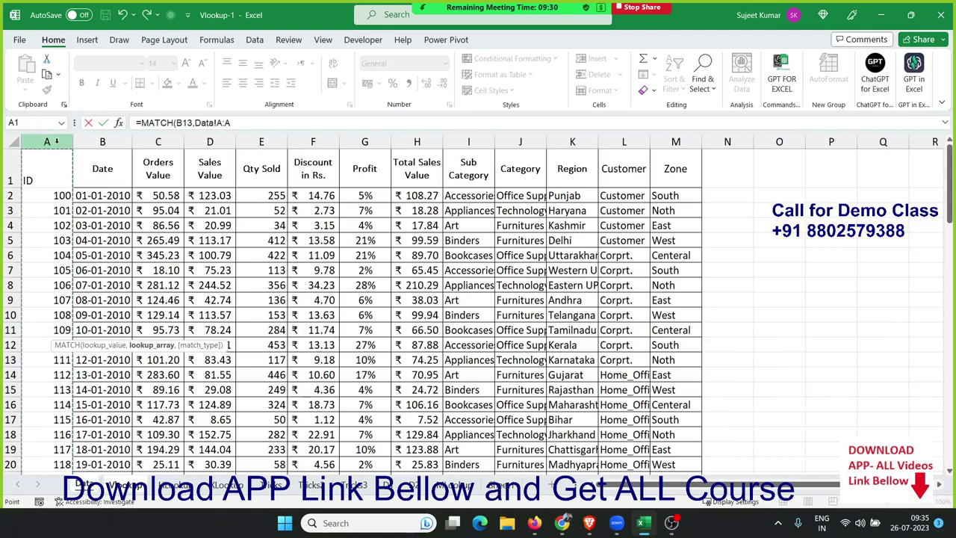
pyautogui.click(11, 168)
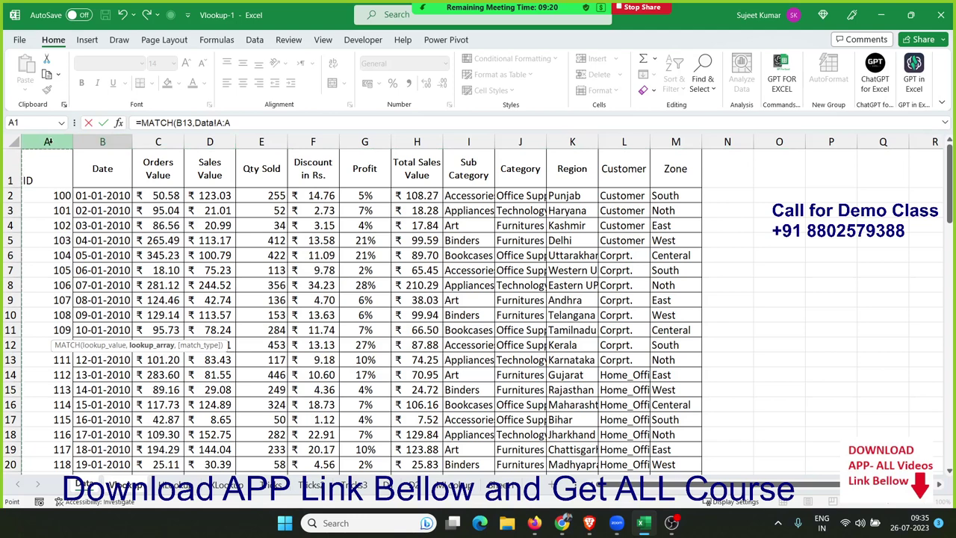
pyautogui.click(11, 164)
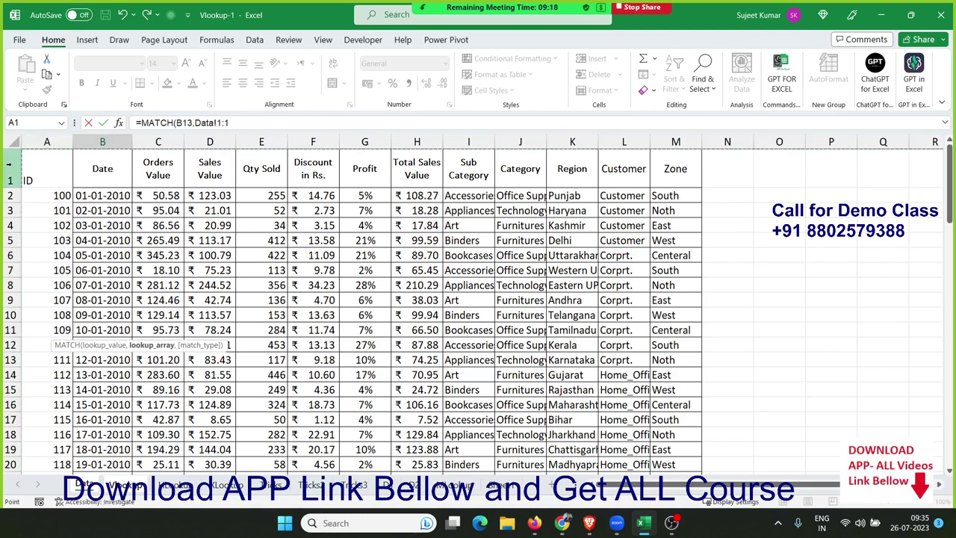
pyautogui.click(231, 123)
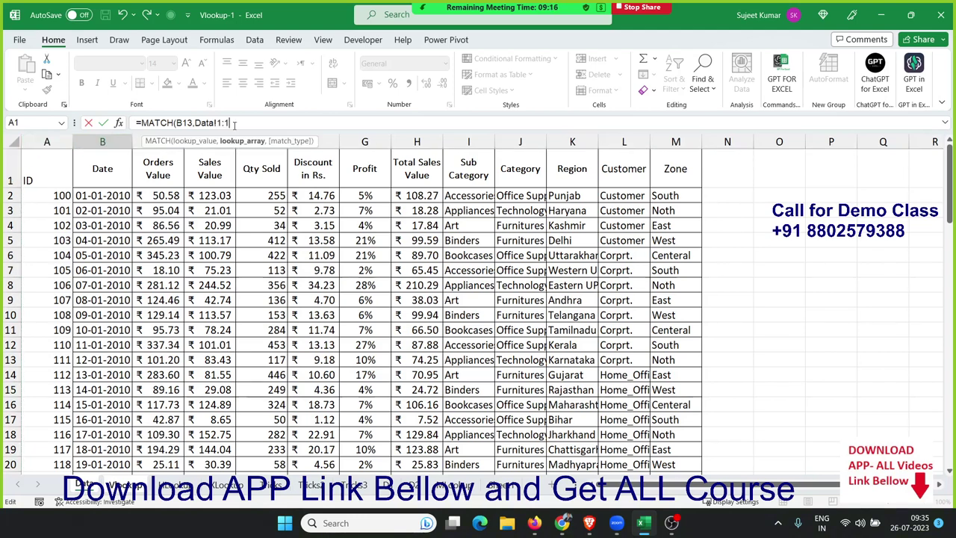
pyautogui.write(',')
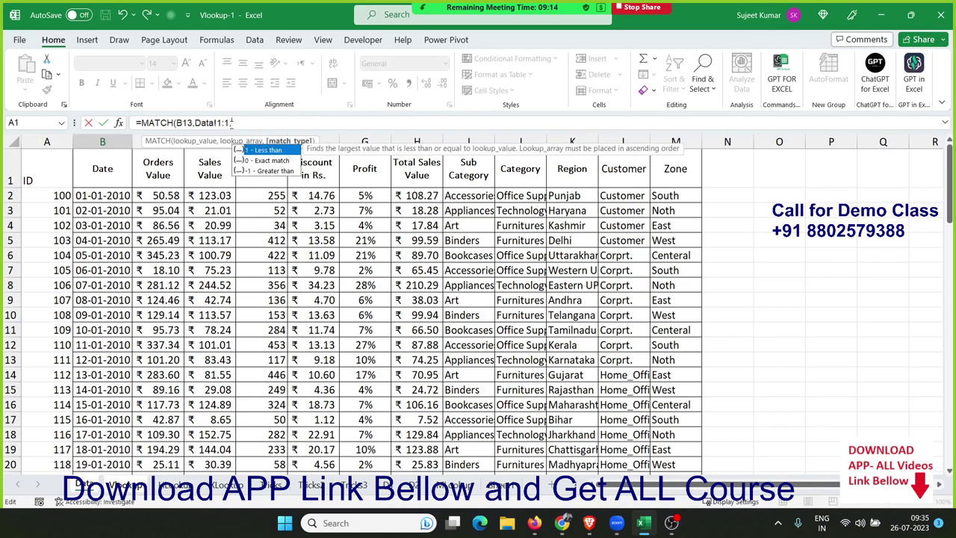
pyautogui.write('0)')
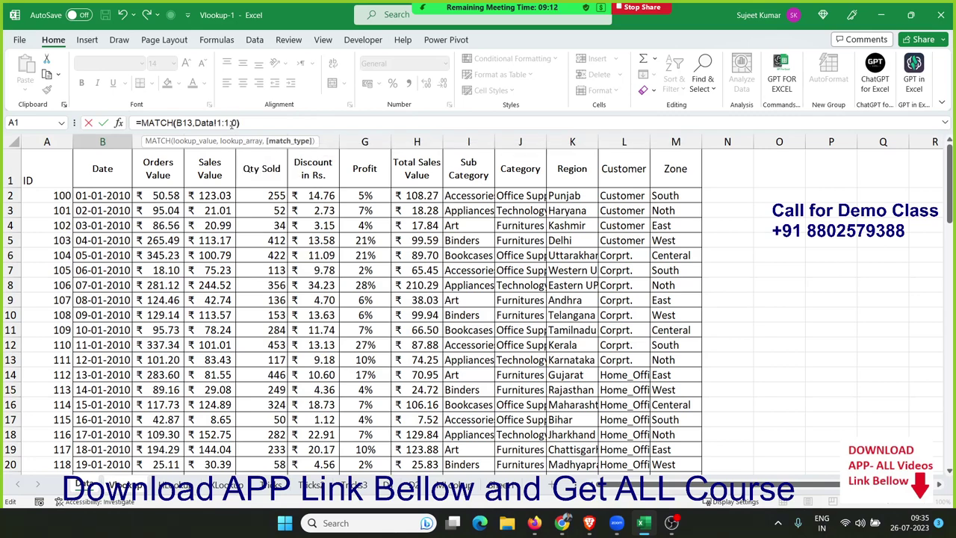
pyautogui.press('Return')
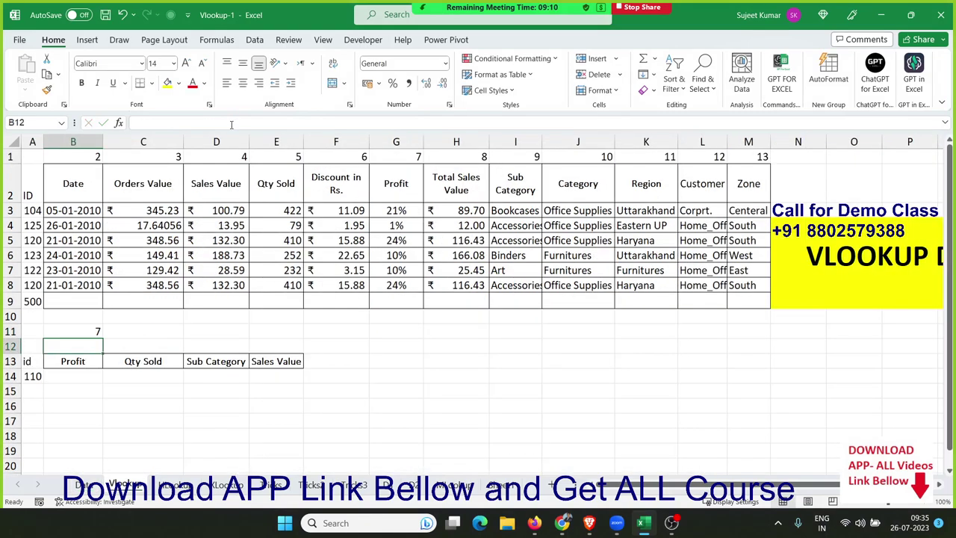
pyautogui.press('Down')
pyautogui.press('Down')
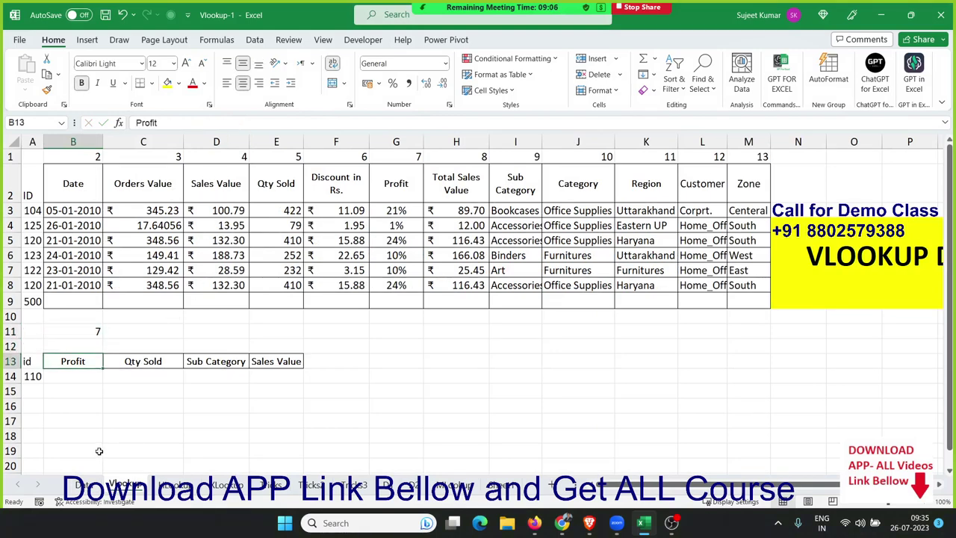
pyautogui.click(89, 333)
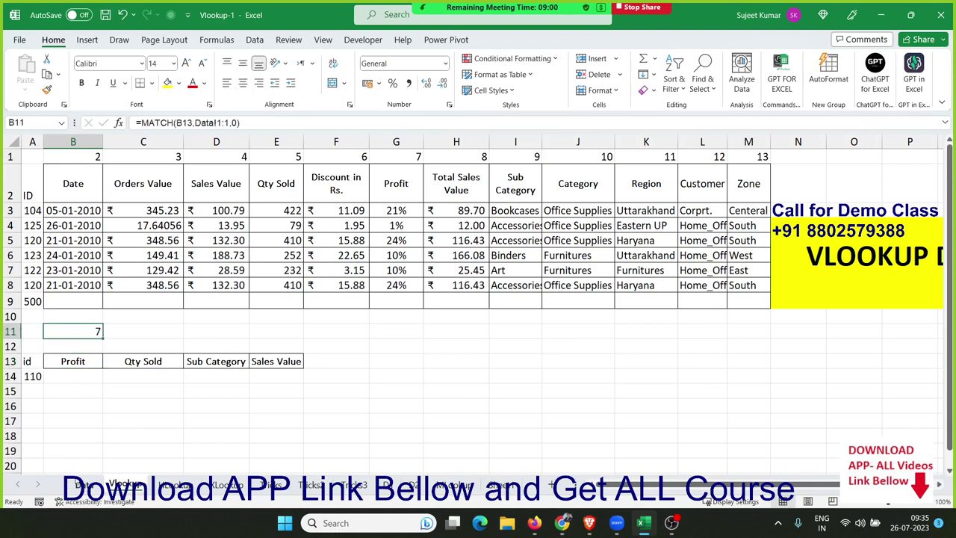
pyautogui.click(76, 483)
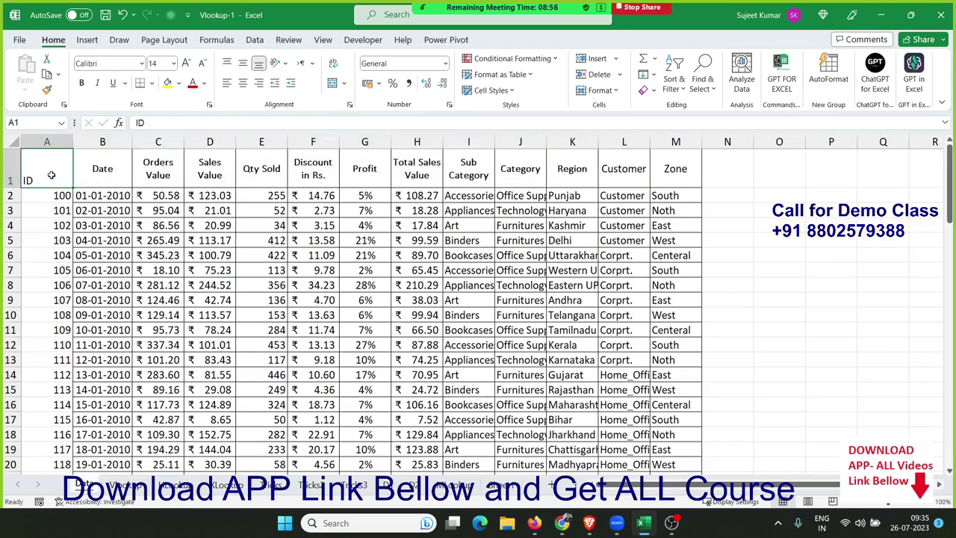
pyautogui.press('Right')
pyautogui.press('Right')
pyautogui.press('Right')
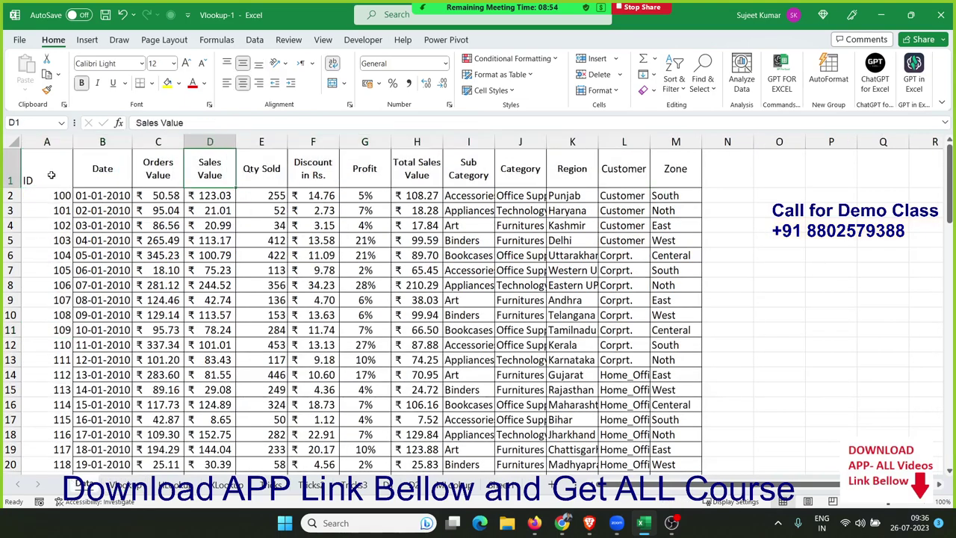
pyautogui.press('Right')
pyautogui.press('Right')
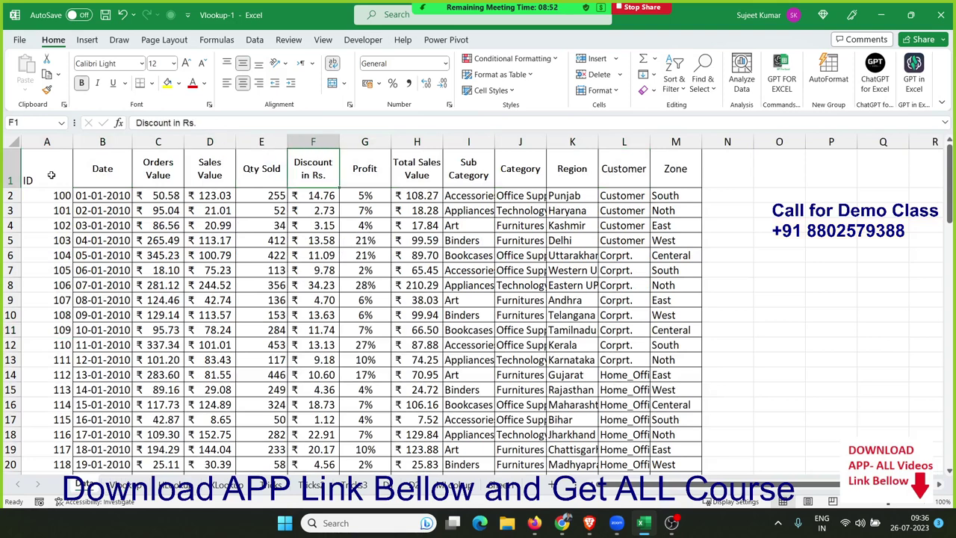
pyautogui.press('Left')
pyautogui.press('Left')
pyautogui.press('Left')
pyautogui.press('Left')
pyautogui.press('Left')
pyautogui.press('Right')
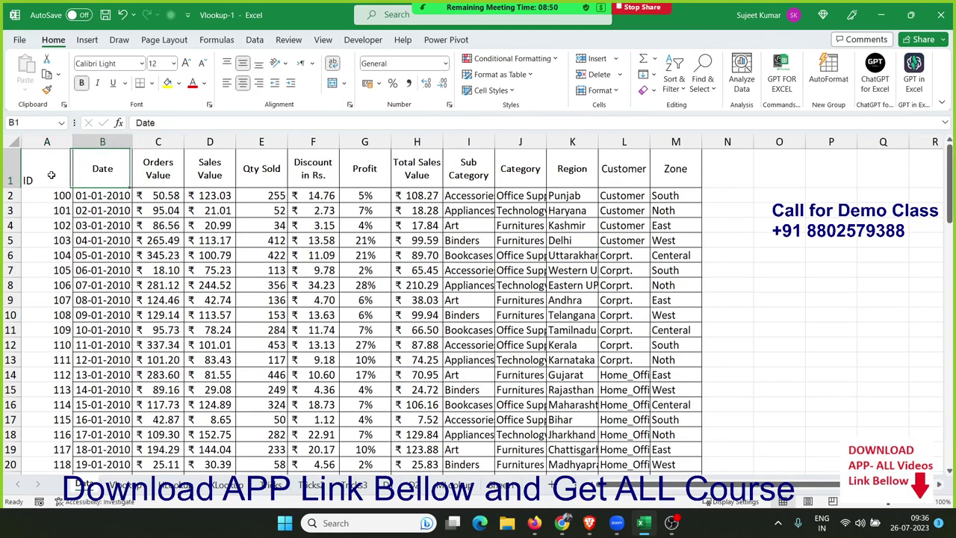
pyautogui.press('Right')
pyautogui.press('Right')
pyautogui.press('Right')
pyautogui.press('Right')
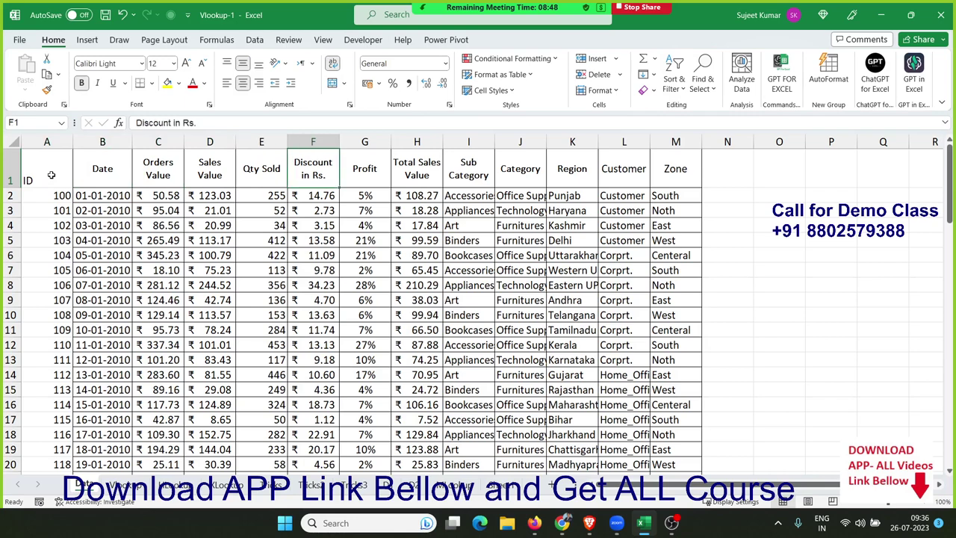
pyautogui.press('Right')
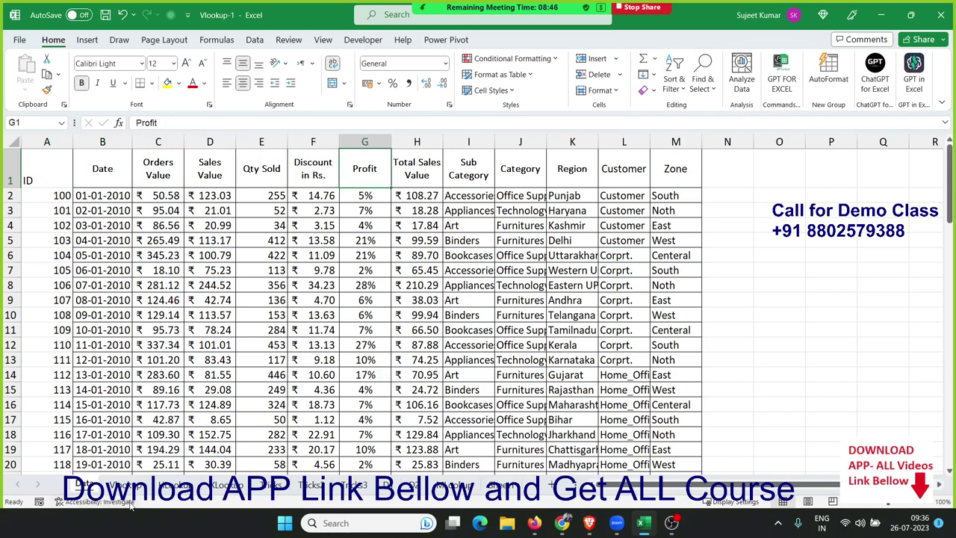
pyautogui.click(130, 486)
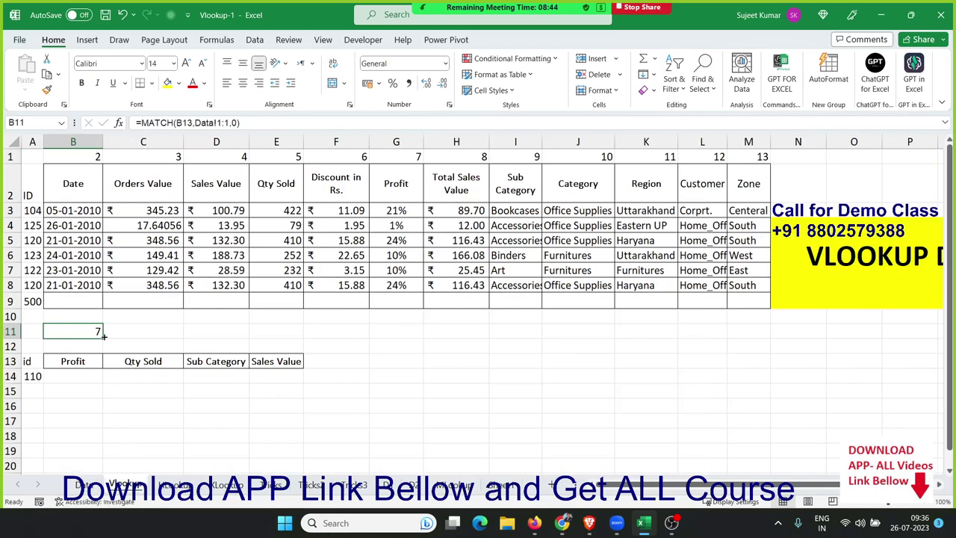
# Step: Enter =VLOOKUP(A14,Data!A:M,7,0) in B14, returning ID 110's profit 0.2698748
pyautogui.click(89, 375)
pyautogui.write('=vl')
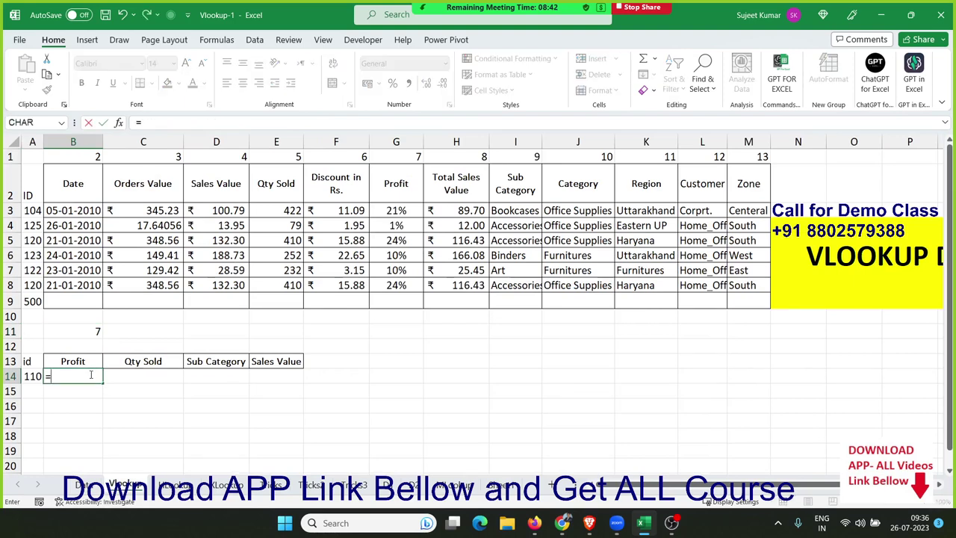
pyautogui.press('Tab')
pyautogui.press('Left')
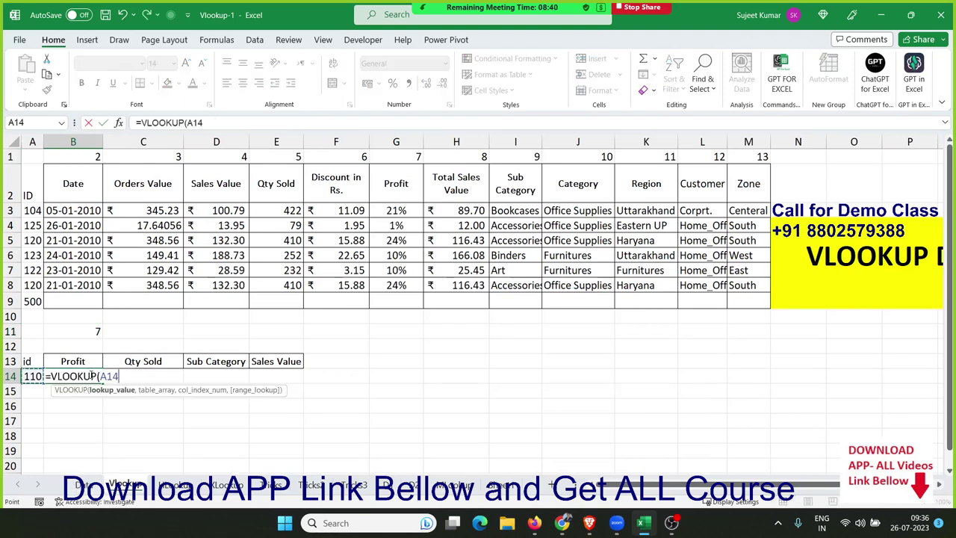
pyautogui.write(',')
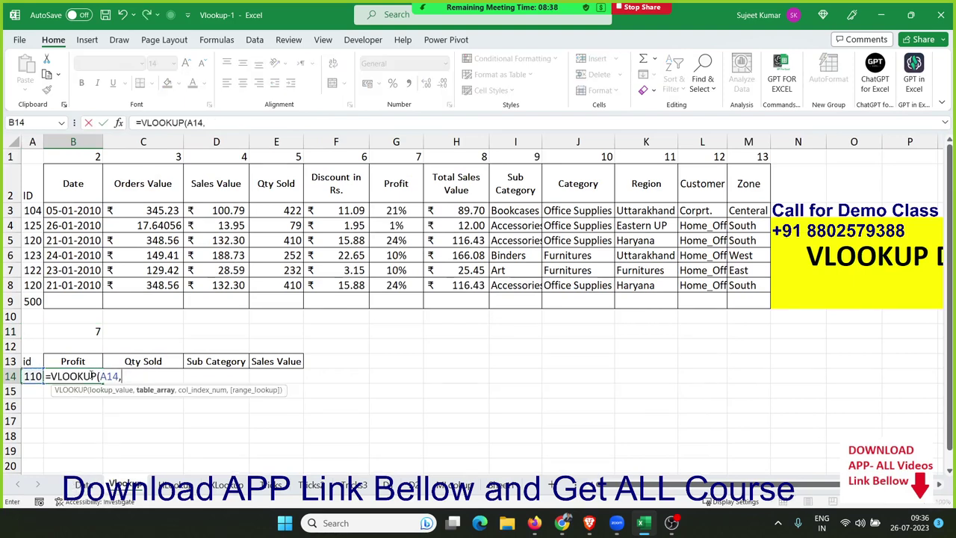
pyautogui.click(84, 484)
pyautogui.click(62, 142)
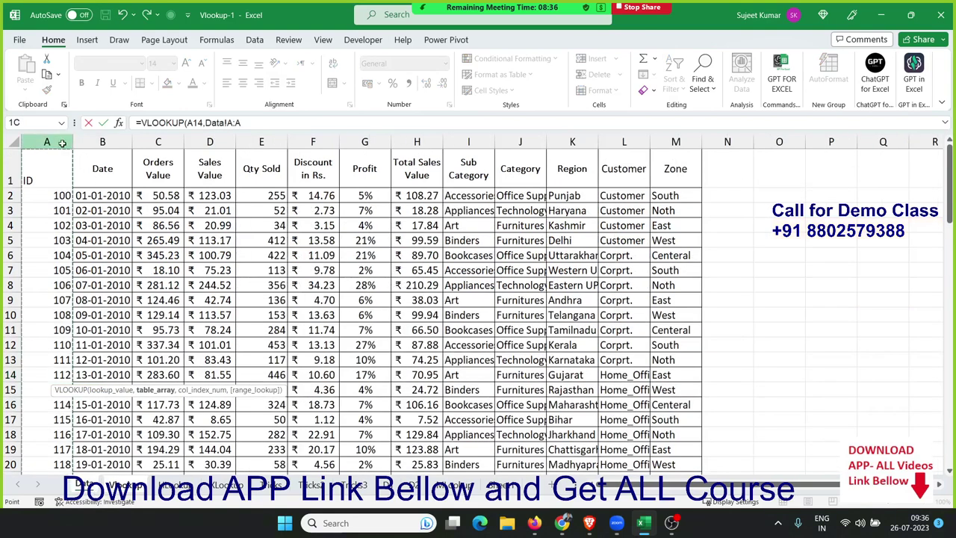
pyautogui.moveTo(63, 143); pyautogui.dragTo(663, 213)
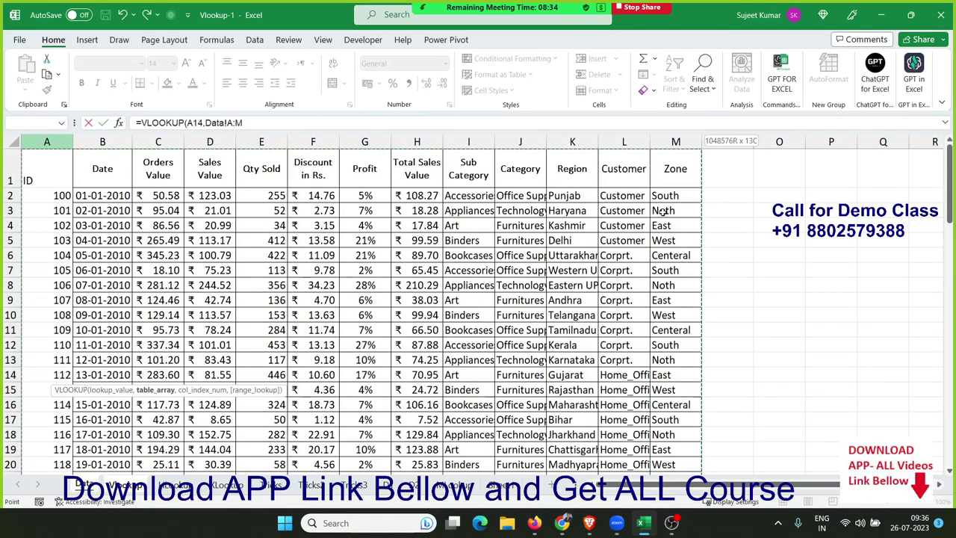
pyautogui.write(',7,0')
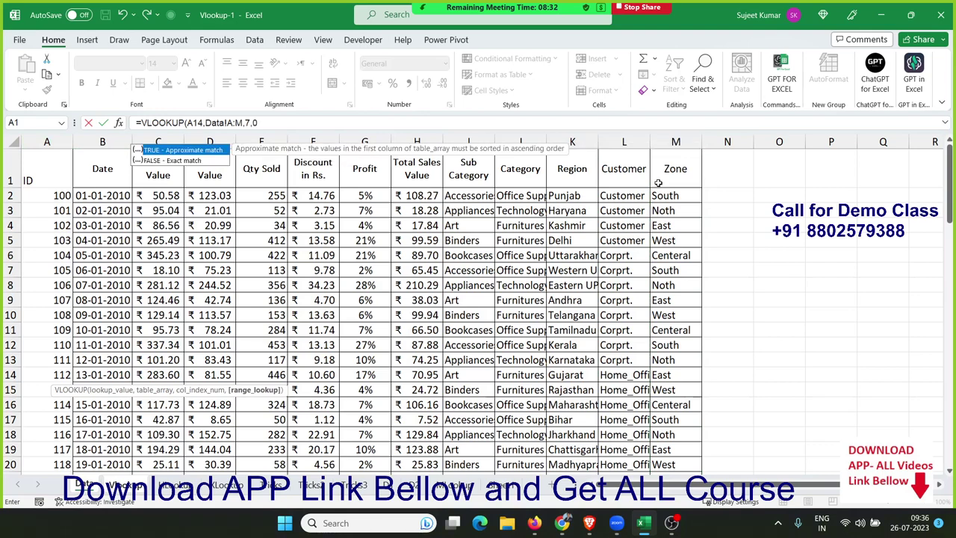
pyautogui.press('Return')
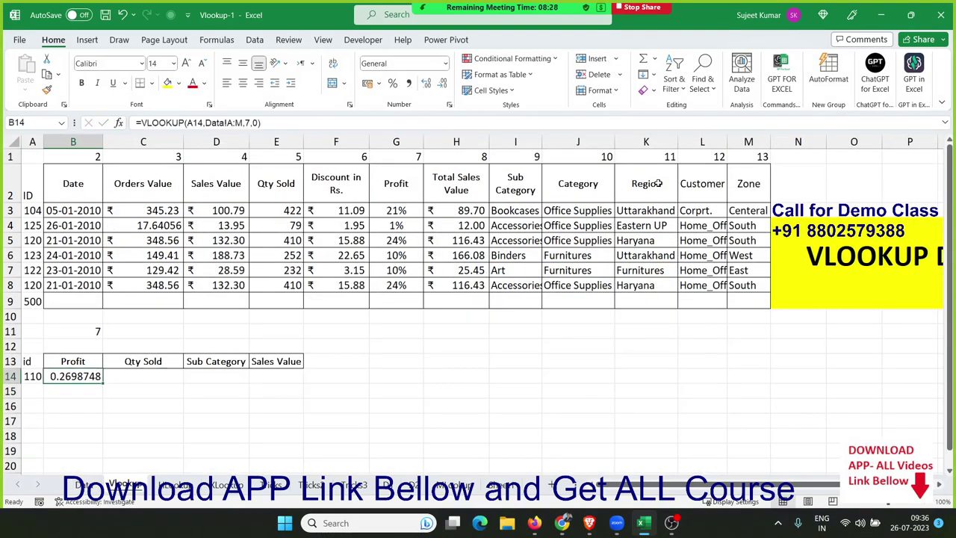
# Step: Copy B11's MATCH(B13,Data!1:1,0) text and target the 7 in B14's VLOOKUP for replacement
pyautogui.press('F2')
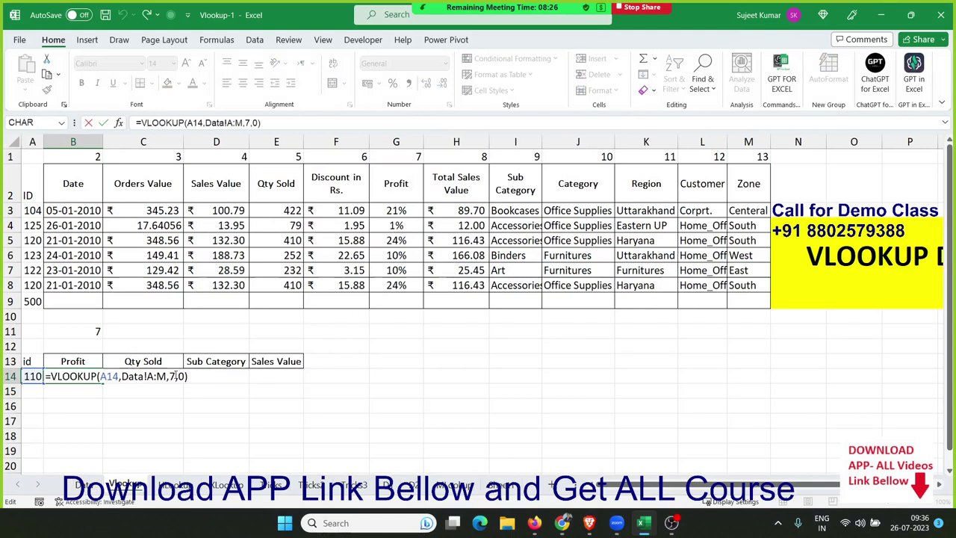
pyautogui.doubleClick(172, 377)
pyautogui.click(90, 332)
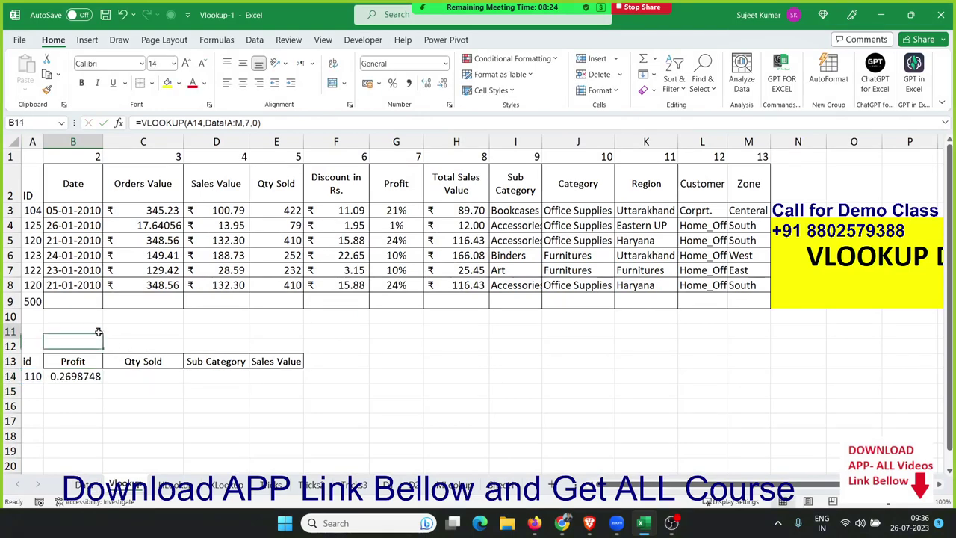
pyautogui.doubleClick(90, 331)
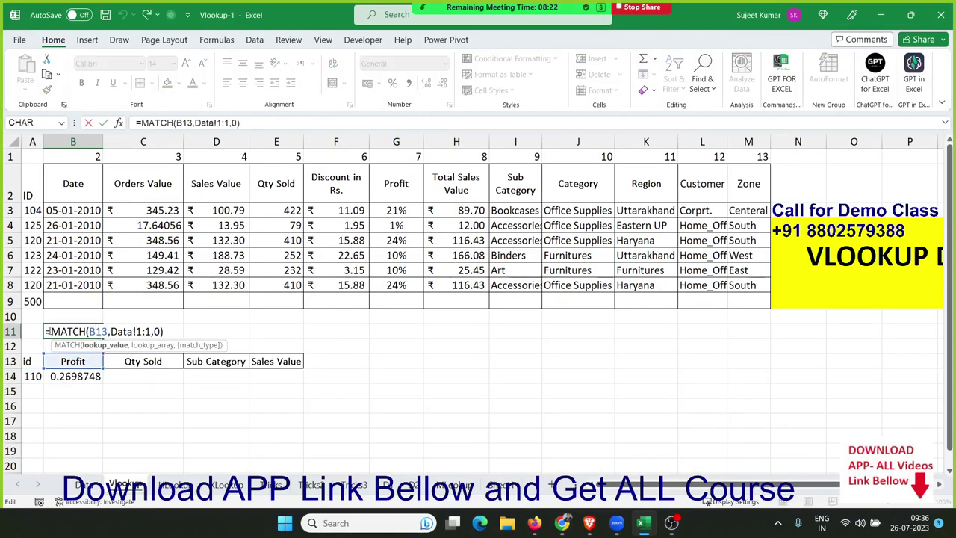
pyautogui.moveTo(47, 331); pyautogui.dragTo(191, 332)
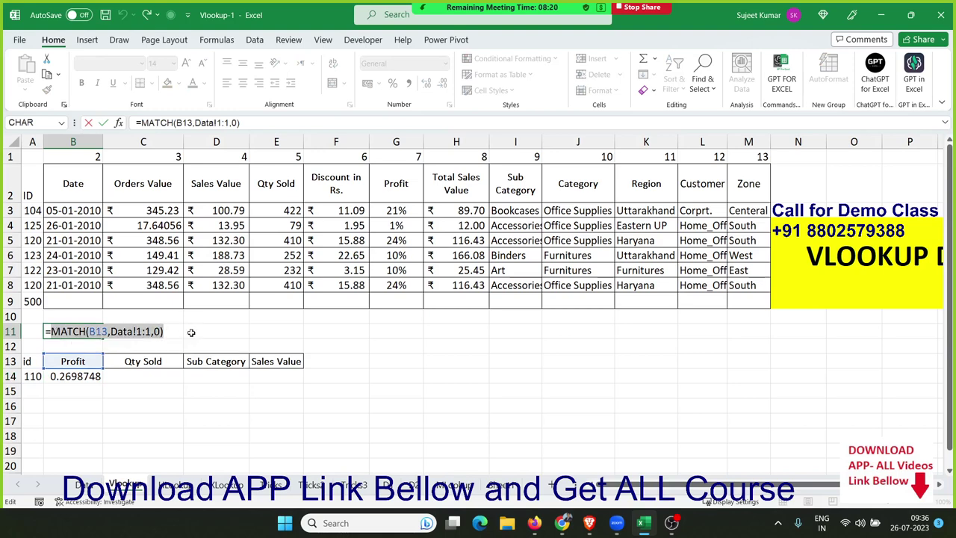
pyautogui.click(54, 331)
pyautogui.moveTo(47, 331); pyautogui.dragTo(181, 334)
pyautogui.press('Escape')
pyautogui.doubleClick(97, 378)
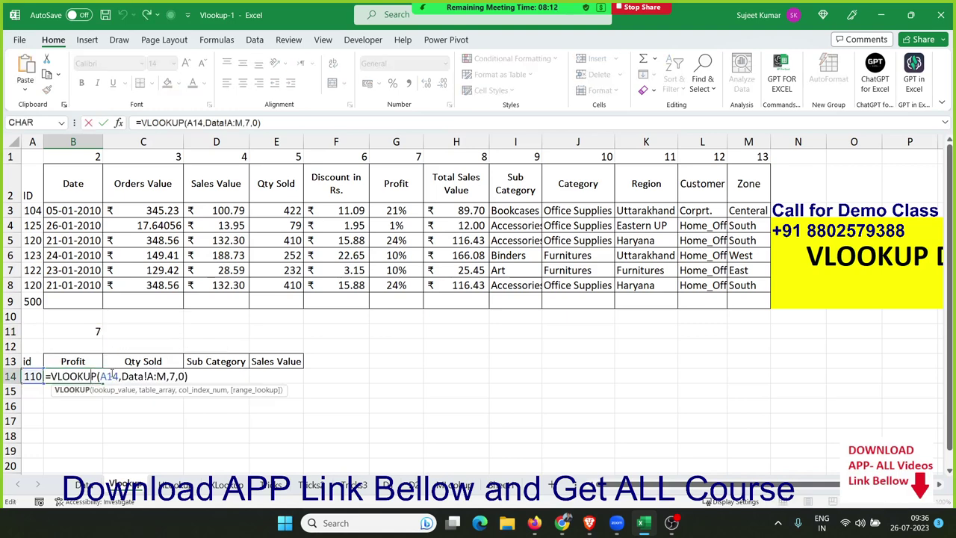
pyautogui.click(171, 375)
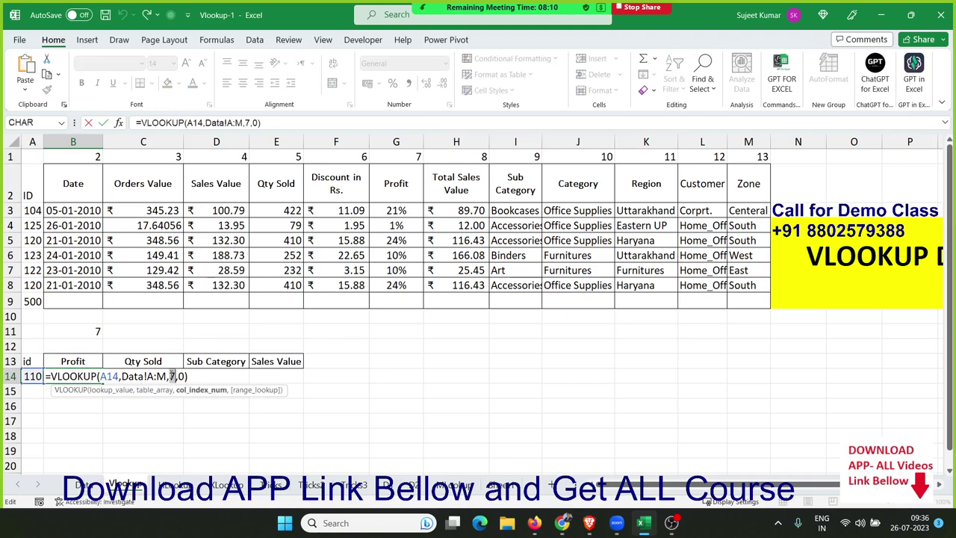
# Step: Replace the 7 in B14's VLOOKUP with MATCH(B13,Data!1:1,0), still returning 0.2698748
pyautogui.hotkey('ctrl', 'v')
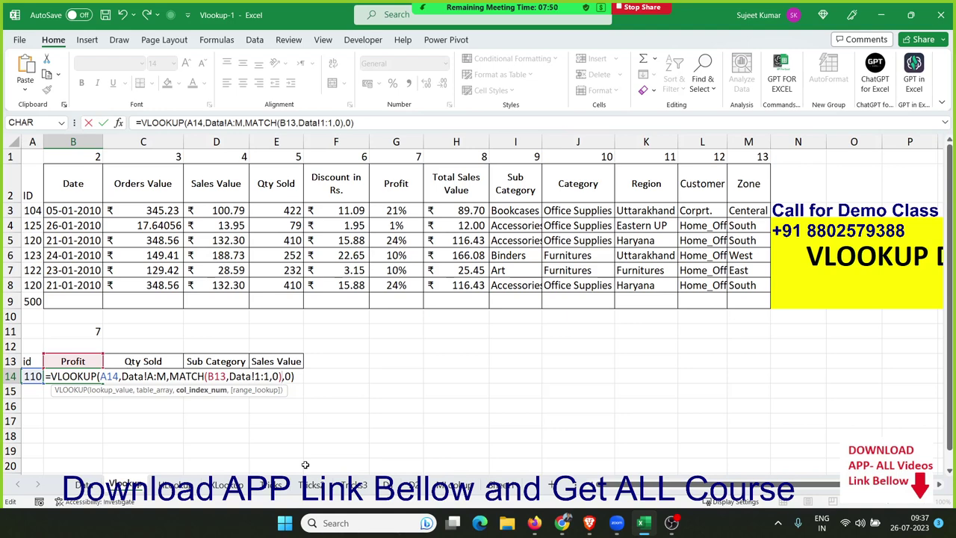
pyautogui.press('Return')
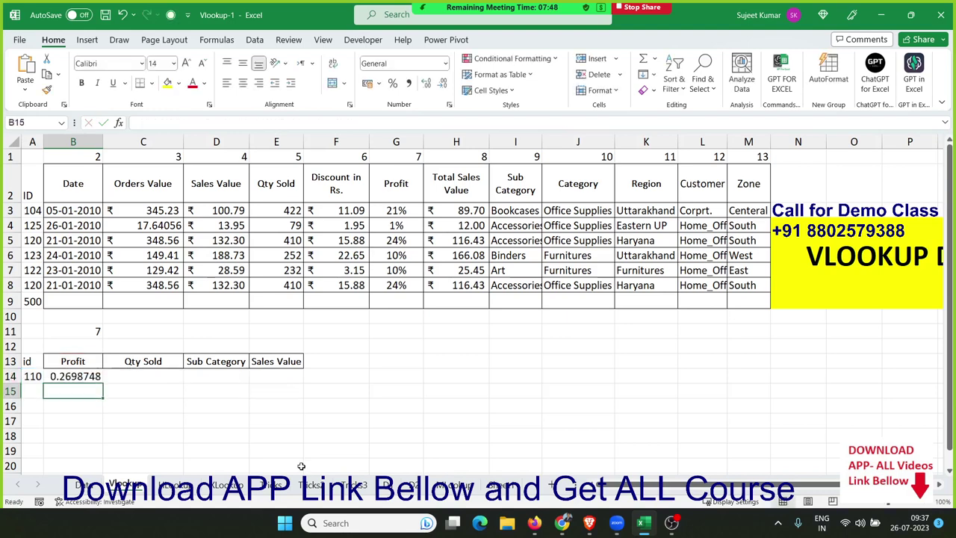
pyautogui.press('Up')
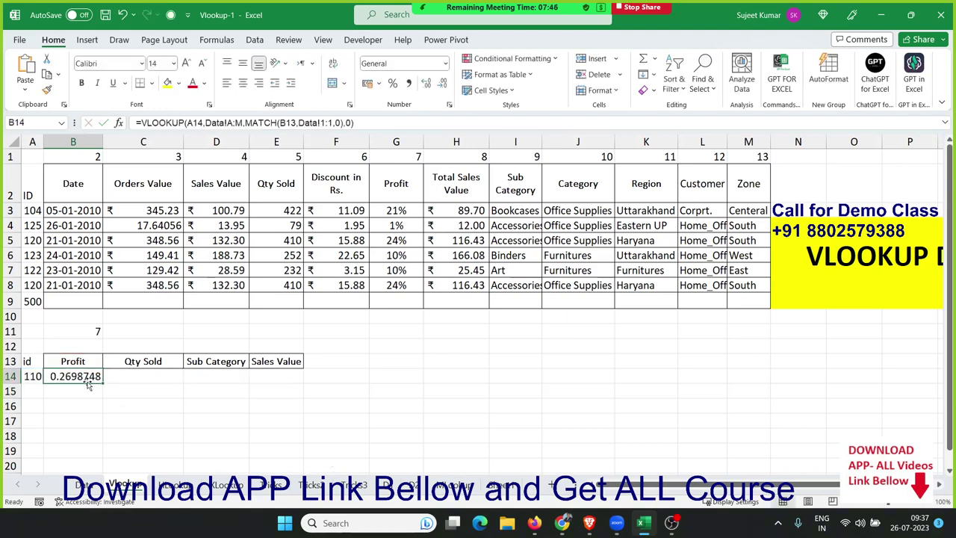
# Step: Anchor B14's references as $A14, Data!$A:$M, B$13 and Data!$1:$1
pyautogui.doubleClick(87, 376)
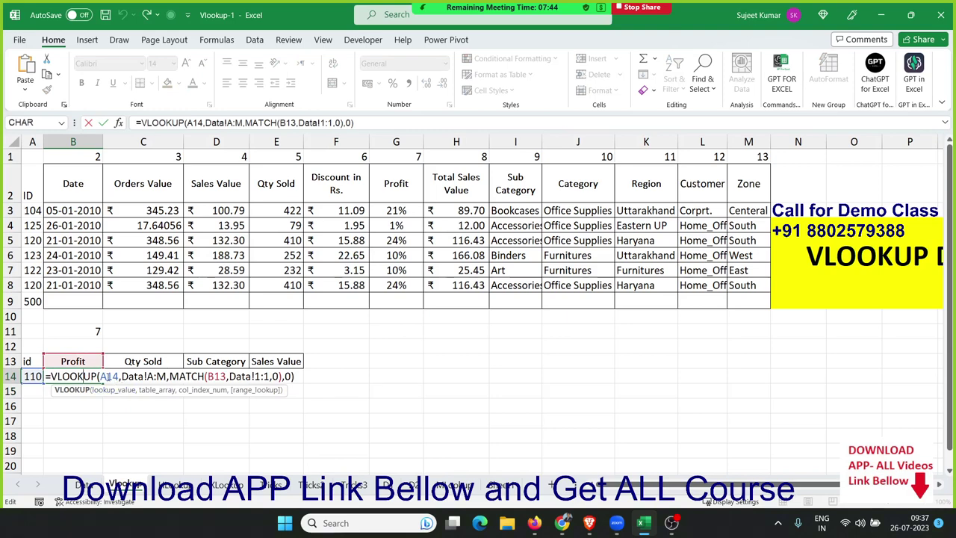
pyautogui.click(101, 377)
pyautogui.write('$')
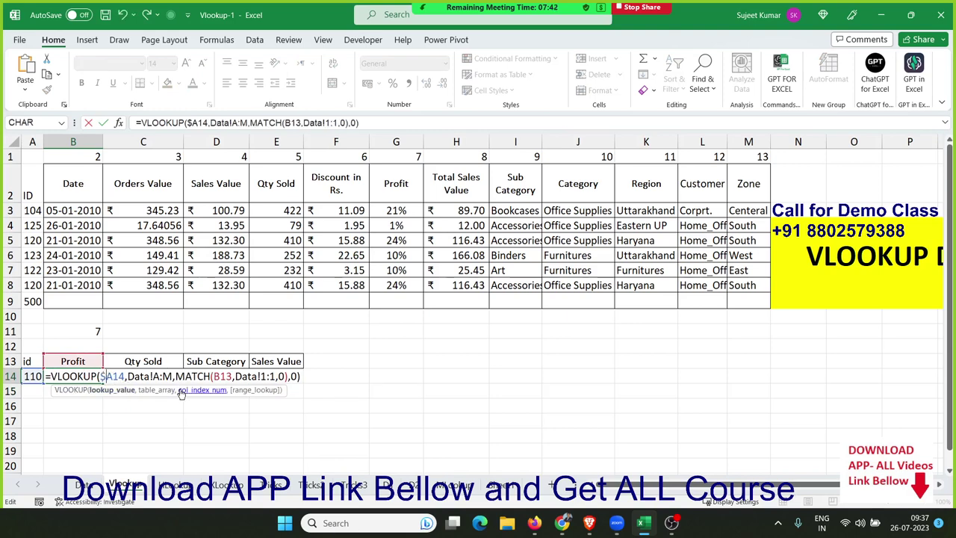
pyautogui.click(154, 375)
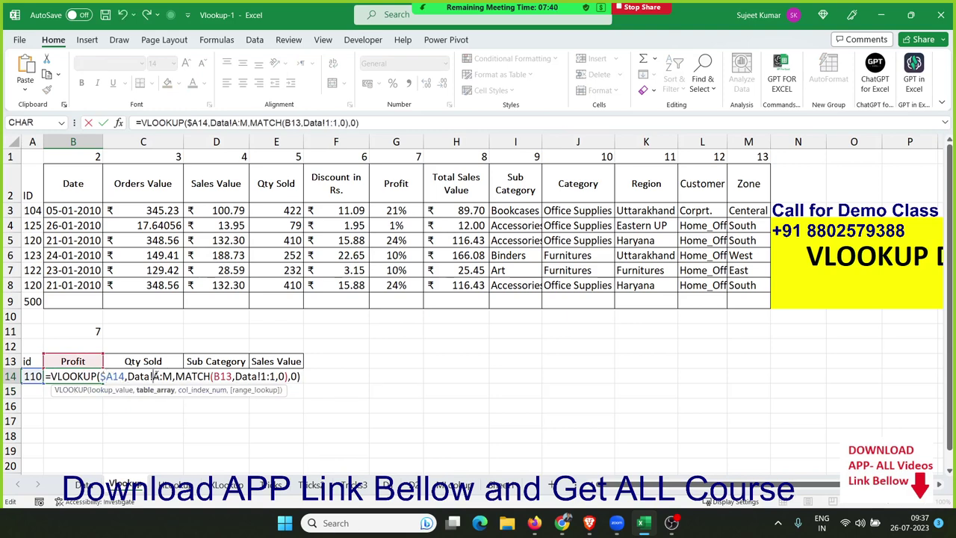
pyautogui.press('F4')
pyautogui.click(232, 376)
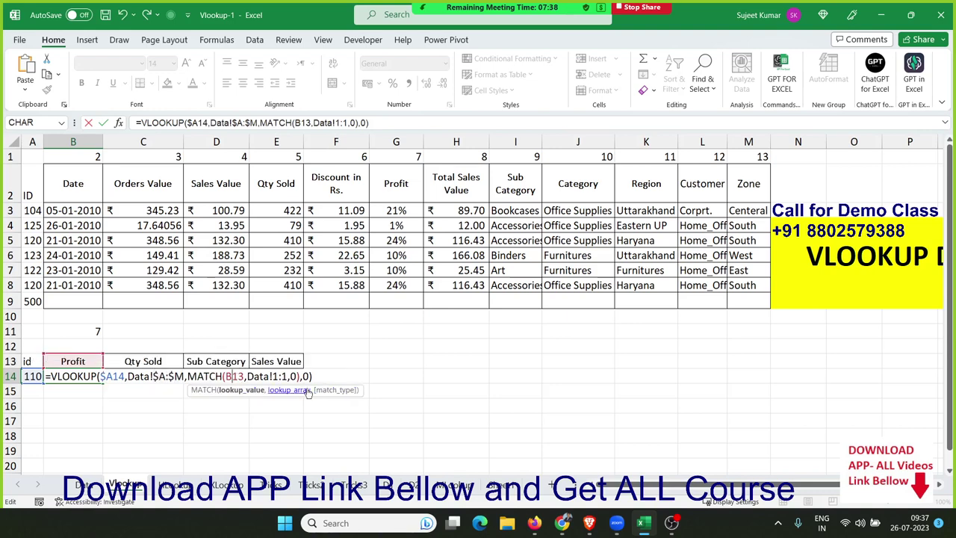
pyautogui.press('F4')
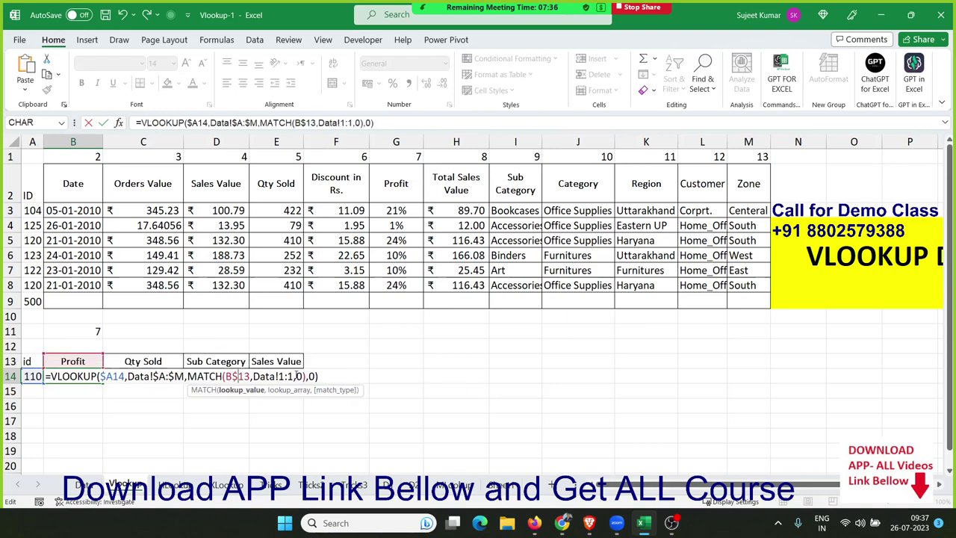
pyautogui.press('F4')
pyautogui.click(288, 375)
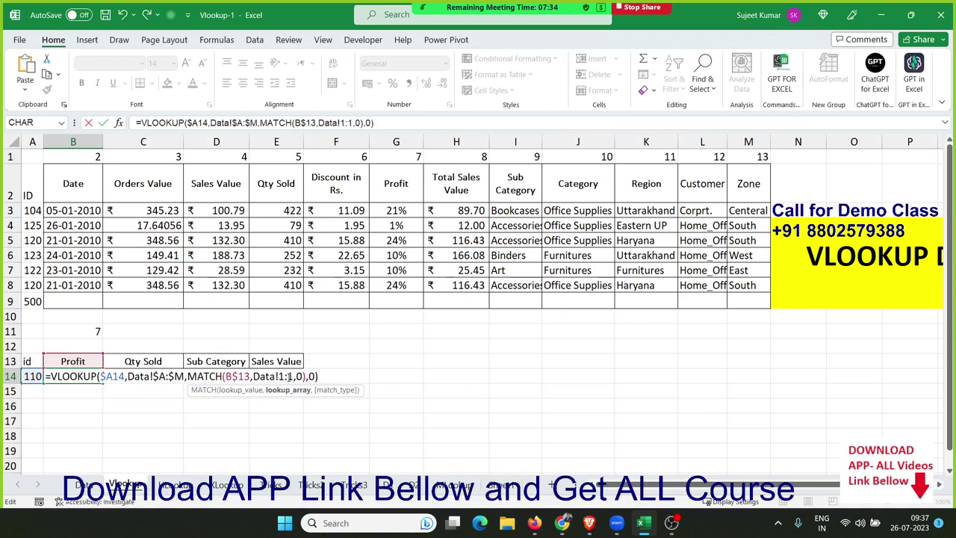
pyautogui.press('F4')
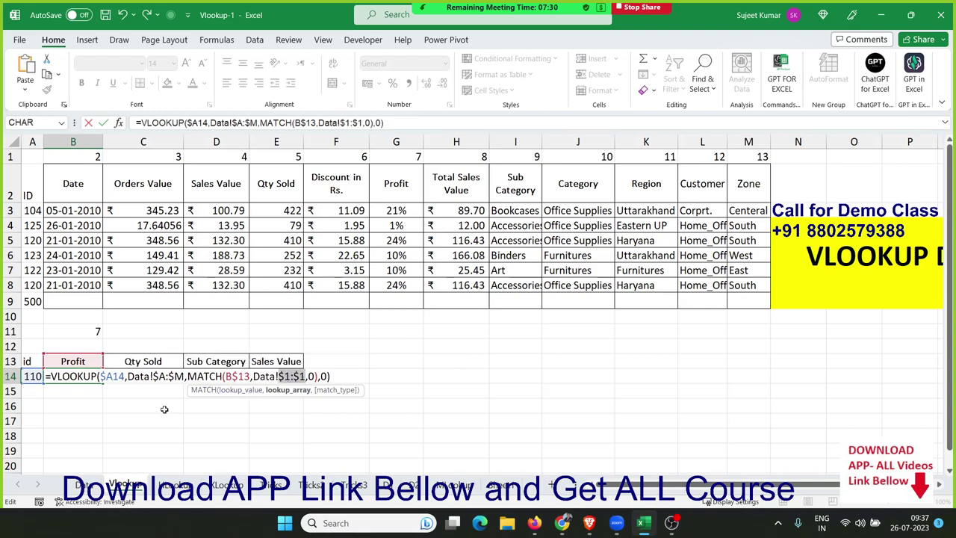
pyautogui.press('Return')
# Step: Select B14:E14 to prepare copying the formula across the row
pyautogui.press('Up')
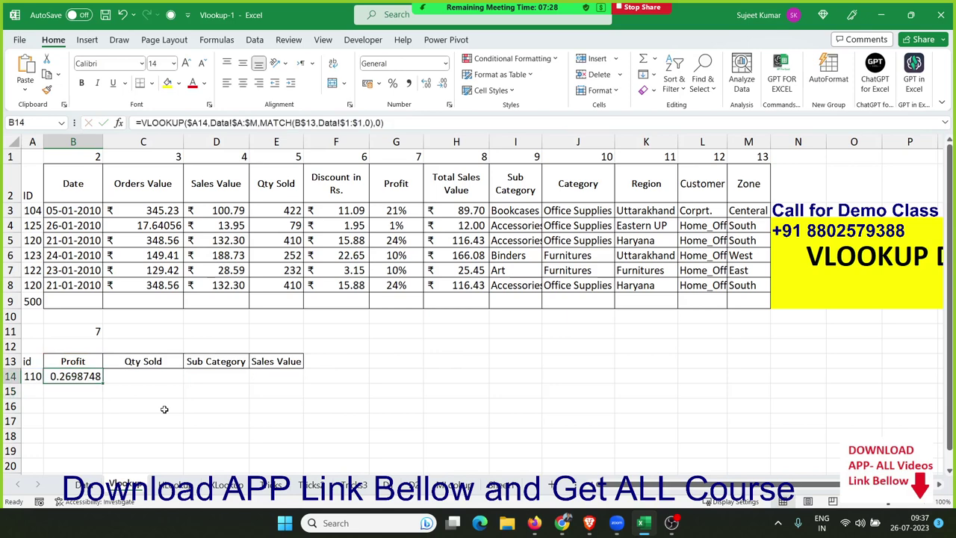
pyautogui.hotkey('shift', 'Right')
pyautogui.hotkey('shift', 'Right')
pyautogui.hotkey('shift', 'Right')
pyautogui.hotkey('shift', 'Right')
pyautogui.hotkey('shift', 'Left')
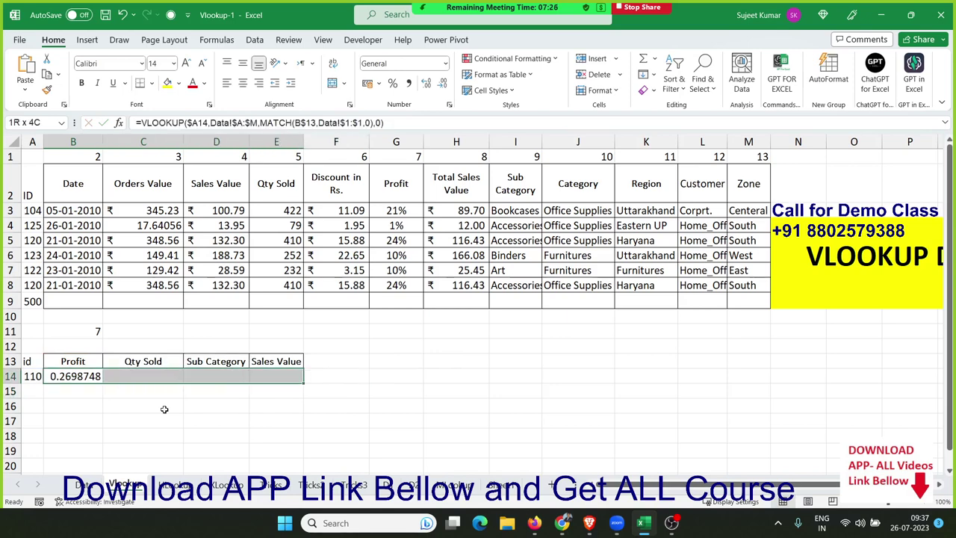
# Step: Fill the lookup across B14:E14 and rename header B13 to Zone, returning South
pyautogui.hotkey('ctrl', 'r')
pyautogui.press('Up')
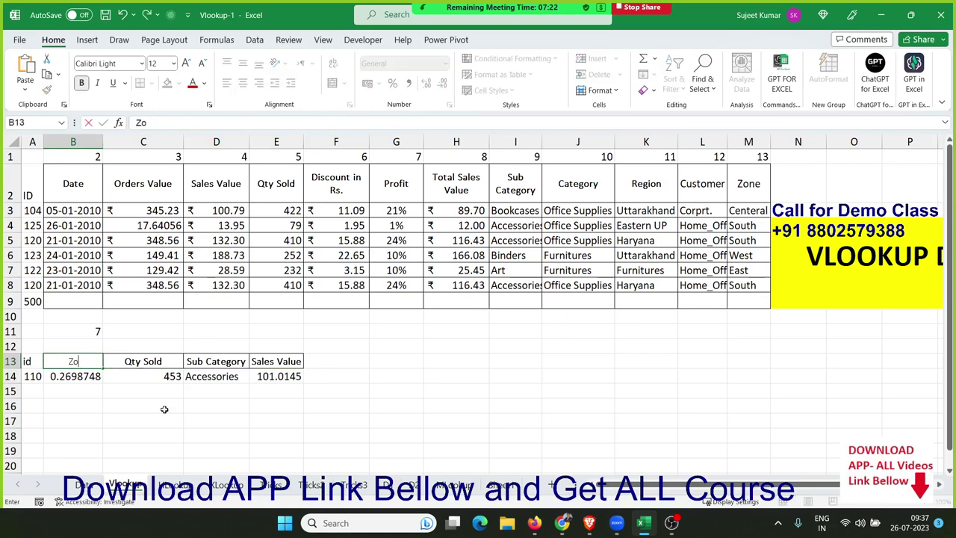
pyautogui.write('Zone')
pyautogui.press('Return')
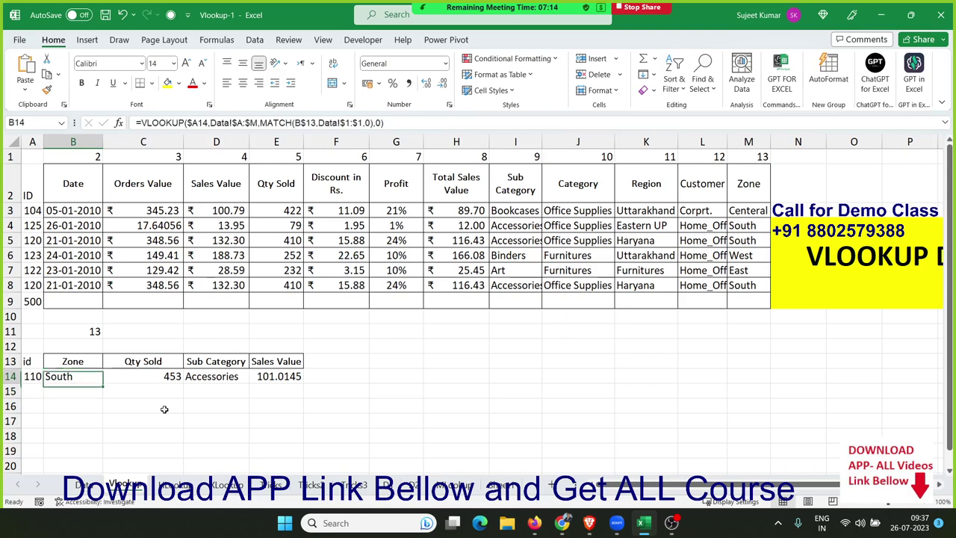
# Step: Check the Zone header and nearby cells in column B, ending on B11
pyautogui.press('Up')
pyautogui.press('Down')
pyautogui.press('Down')
pyautogui.press('Up')
pyautogui.press('Up')
pyautogui.press('Up')
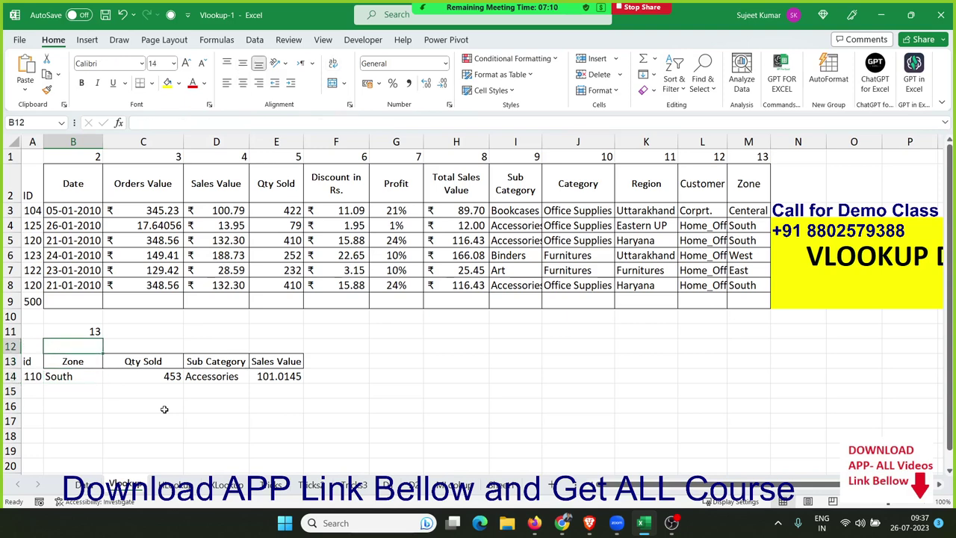
pyautogui.press('Up')
pyautogui.press('Up')
pyautogui.press('Up')
pyautogui.press('Up')
pyautogui.press('Up')
pyautogui.press('Up')
pyautogui.press('Up')
pyautogui.press('Up')
pyautogui.press('Up')
pyautogui.press('Down')
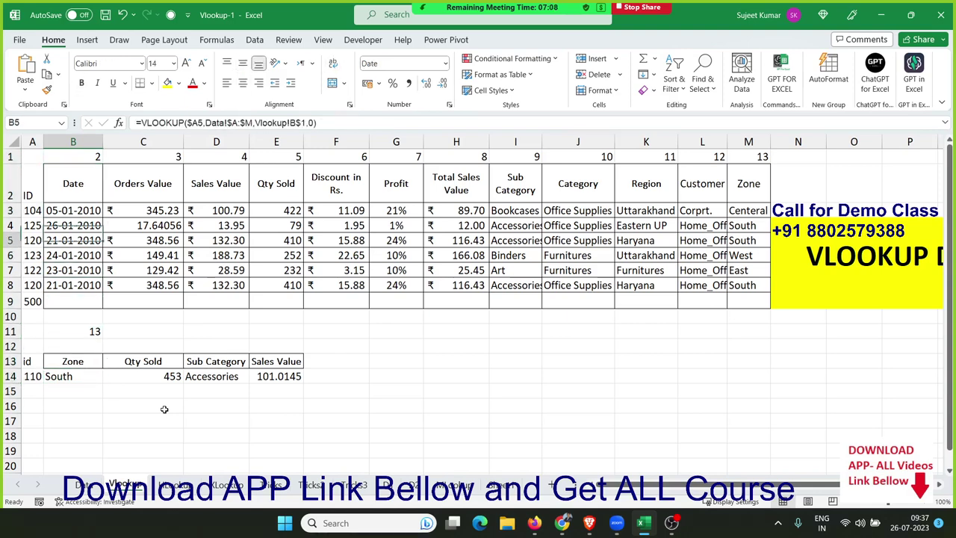
pyautogui.press('Down')
pyautogui.press('Down')
pyautogui.press('Down')
pyautogui.press('Down')
pyautogui.press('Down')
pyautogui.press('Down')
pyautogui.press('Down')
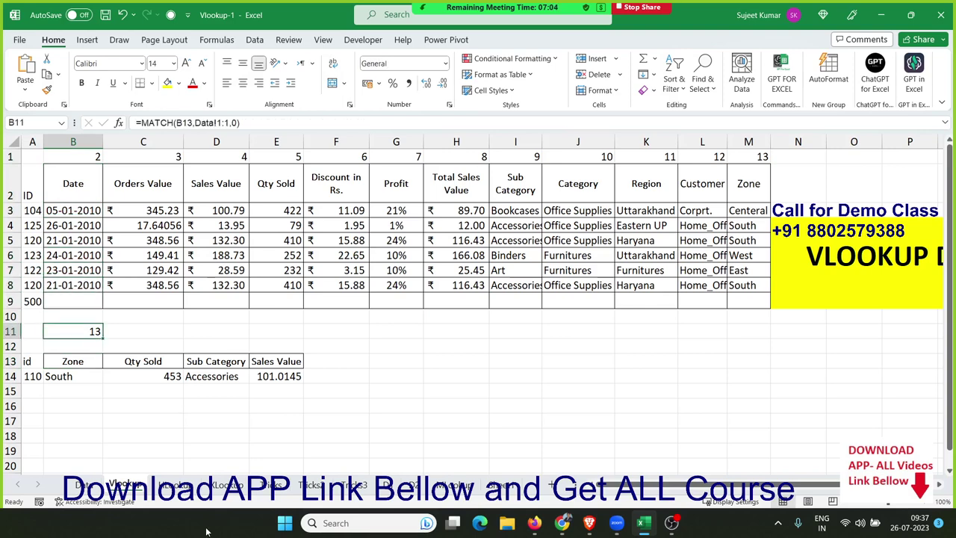
# Step: Review the ID values in column A of the Data sheet's vertical table
pyautogui.click(178, 486)
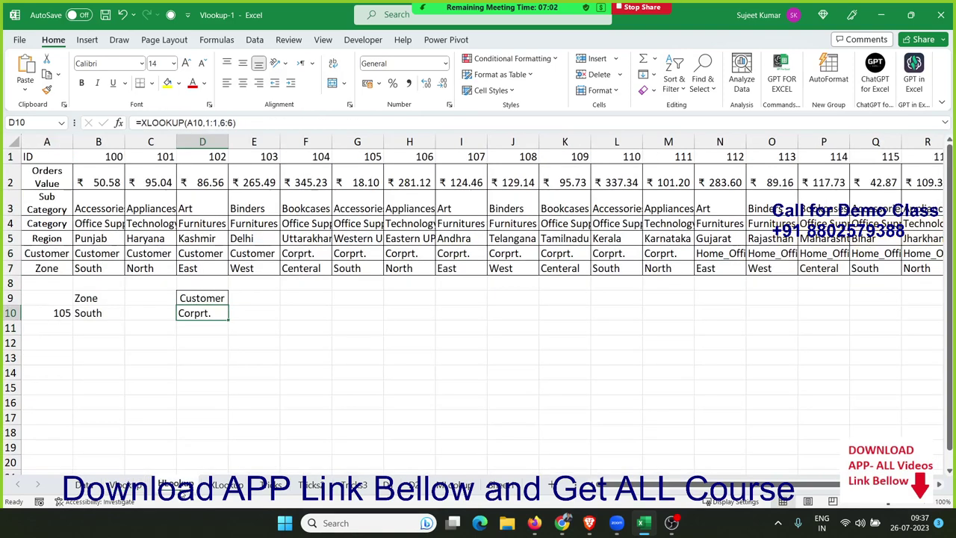
pyautogui.click(81, 484)
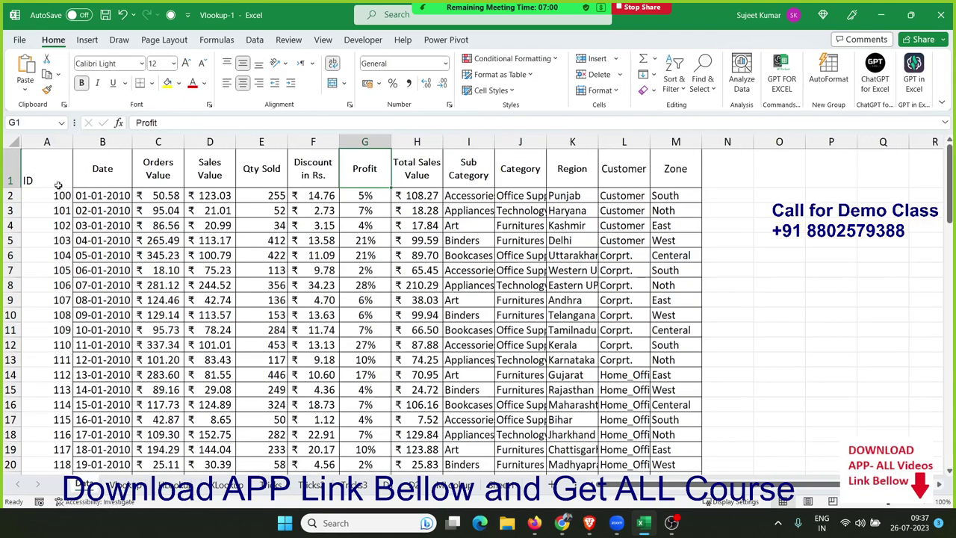
pyautogui.moveTo(58, 182)
pyautogui.mouseDown()
pyautogui.moveTo(67, 224)
pyautogui.moveTo(64, 401)
pyautogui.mouseUp()
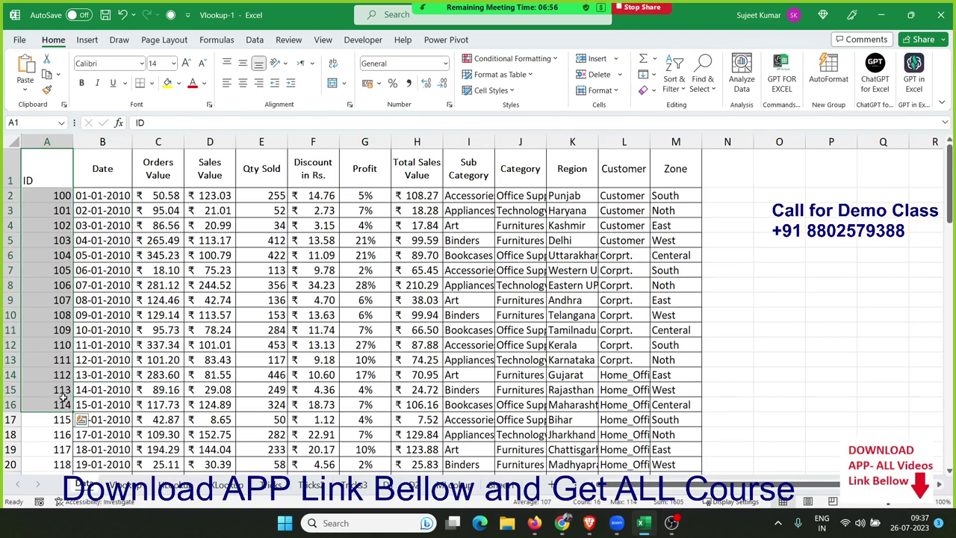
# Step: On the Hlookup sheet, check the ID headers in row 1 and select the Zone result cell B10
pyautogui.click(168, 486)
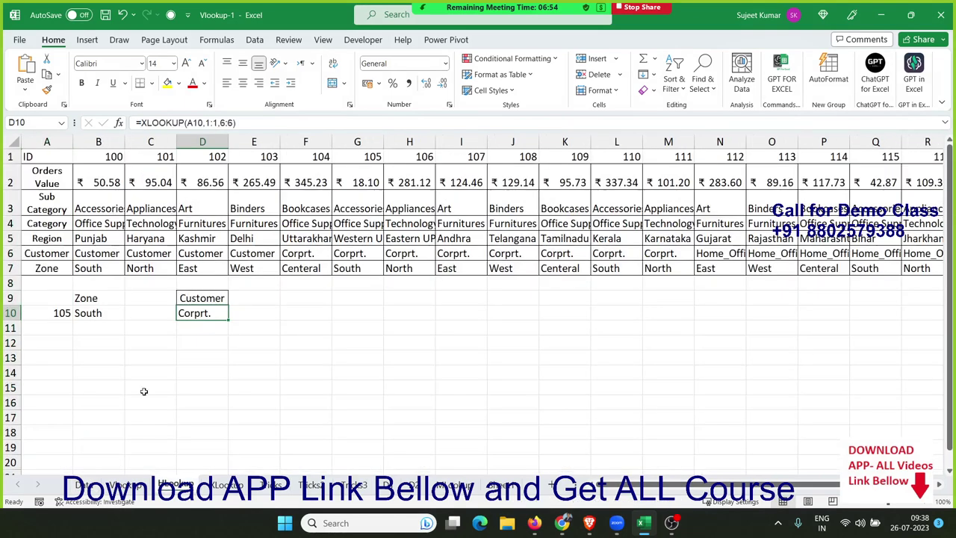
pyautogui.click(143, 334)
pyautogui.moveTo(89, 158)
pyautogui.mouseDown()
pyautogui.moveTo(357, 147)
pyautogui.moveTo(949, 156)
pyautogui.mouseUp()
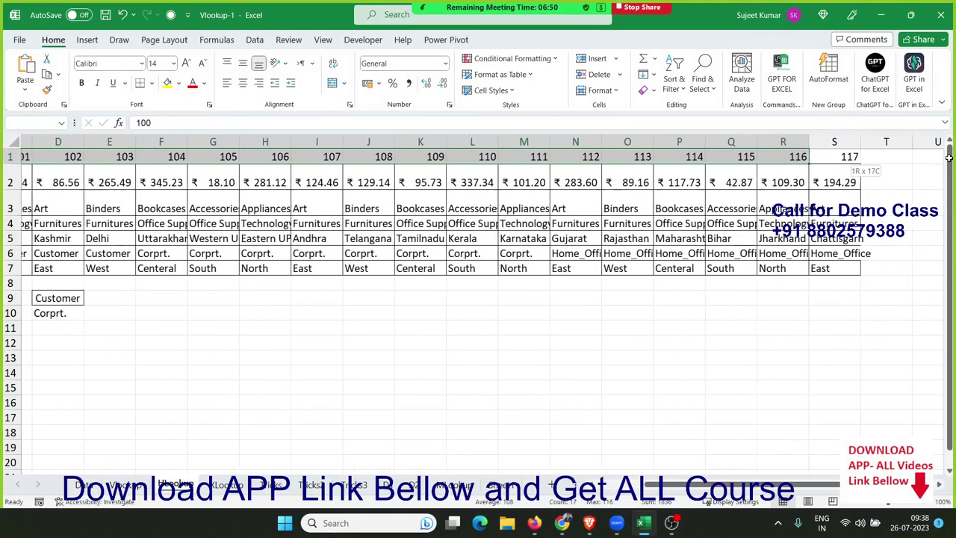
pyautogui.moveTo(721, 486); pyautogui.dragTo(651, 490)
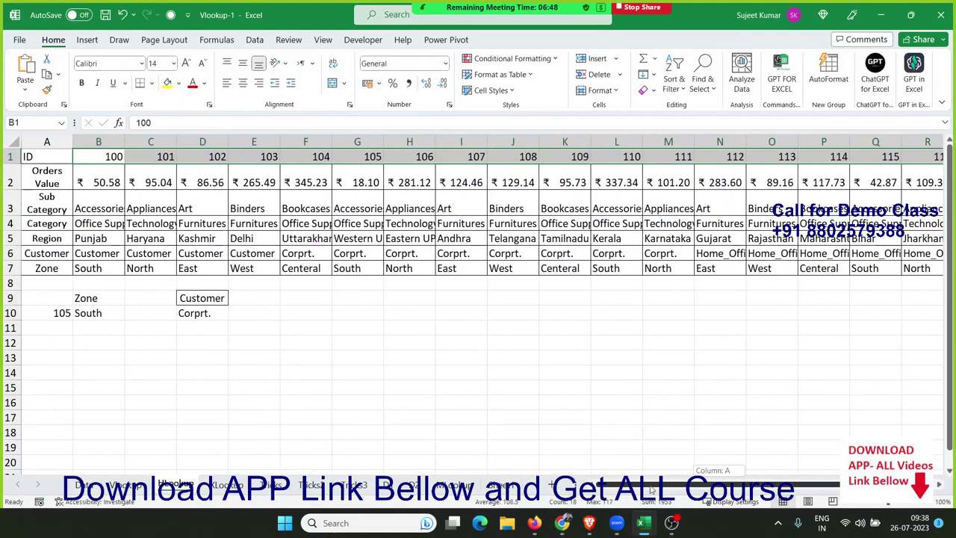
pyautogui.click(62, 310)
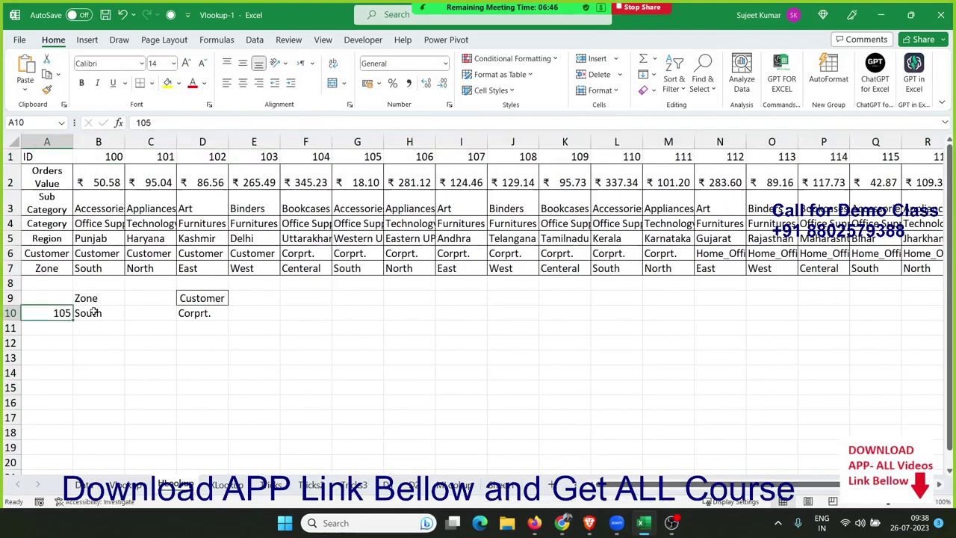
pyautogui.click(94, 312)
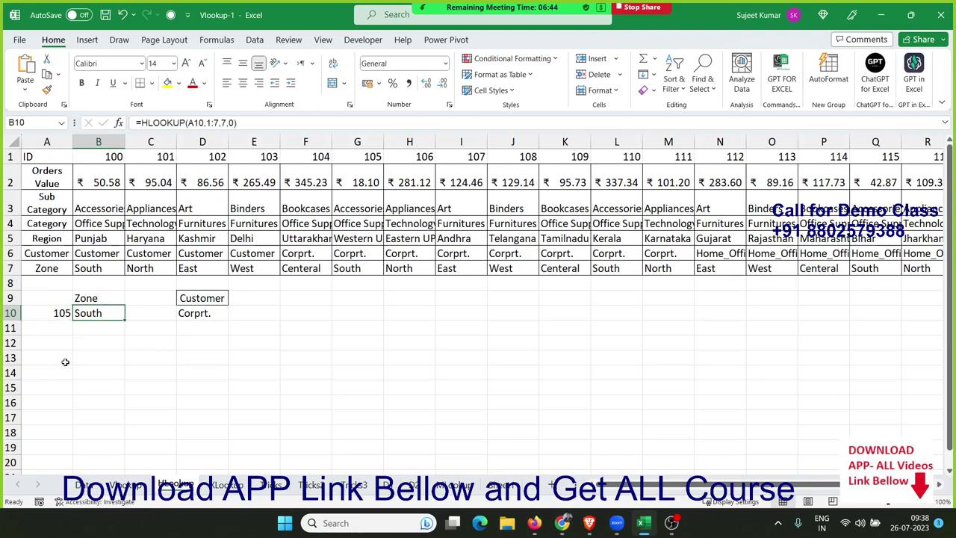
# Step: Replace B10 with =HLOOKUP(A10,1:7,7,0), returning Zone South for ID 105
pyautogui.press('Delete')
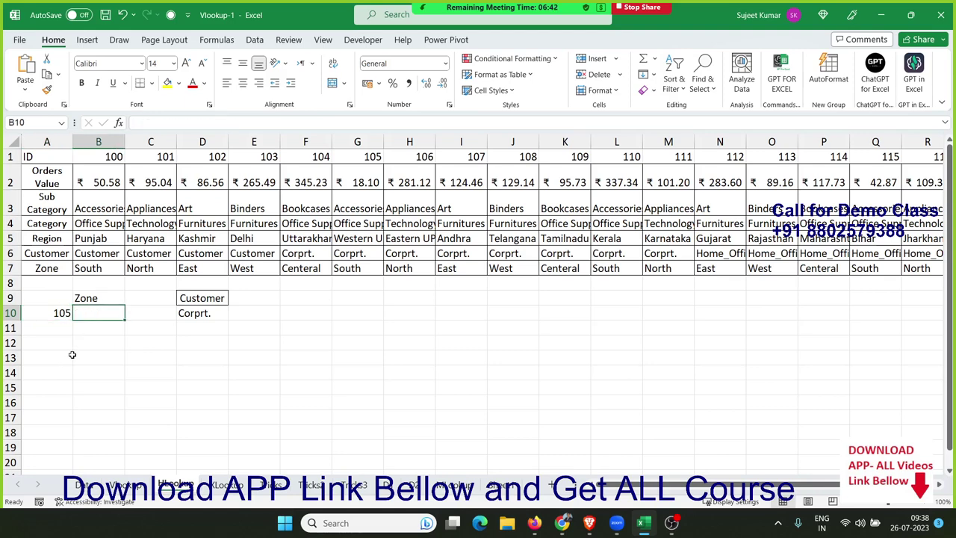
pyautogui.write('=')
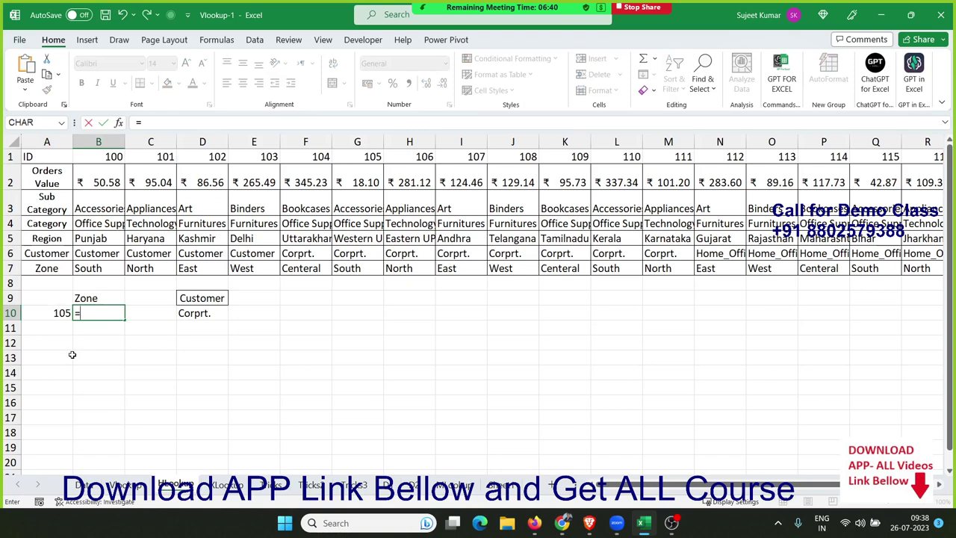
pyautogui.write('hl')
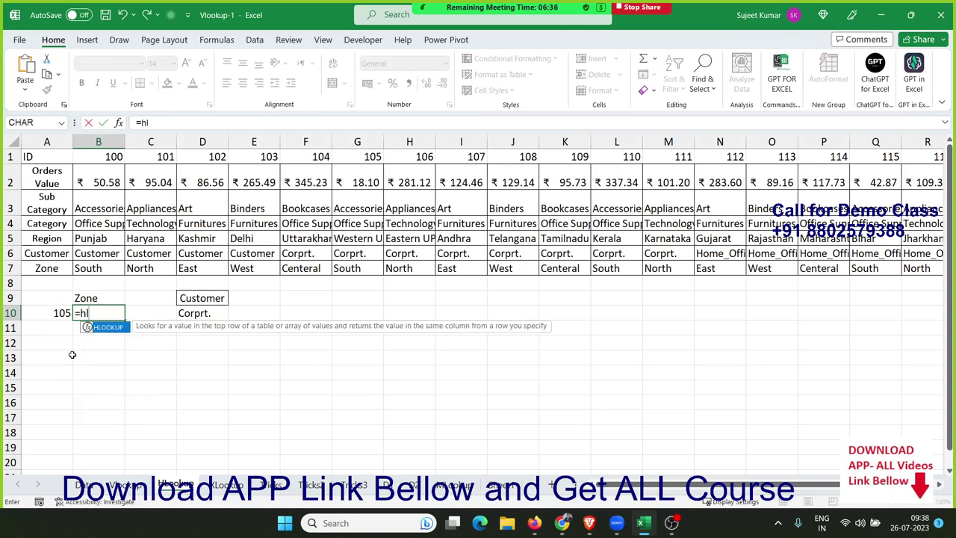
pyautogui.press('Tab')
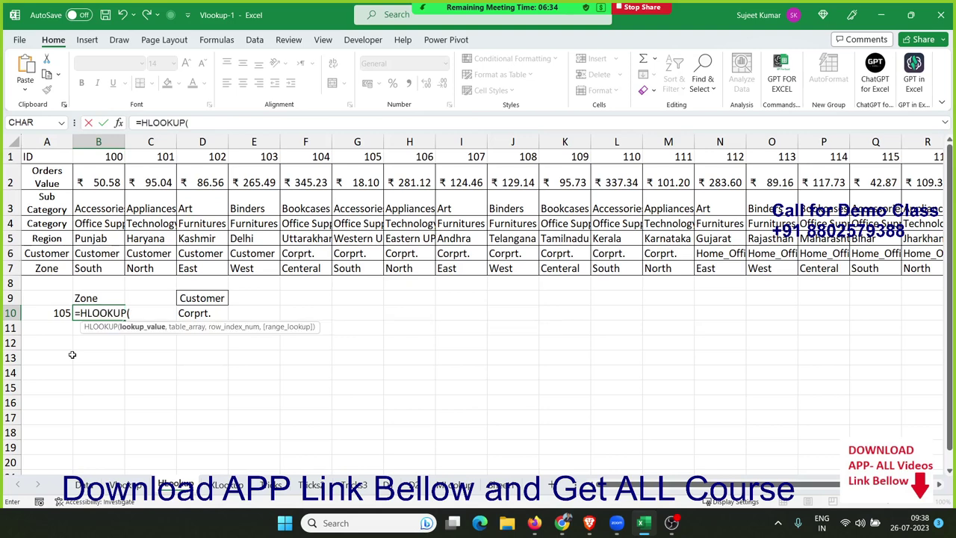
pyautogui.click(48, 316)
pyautogui.write(',')
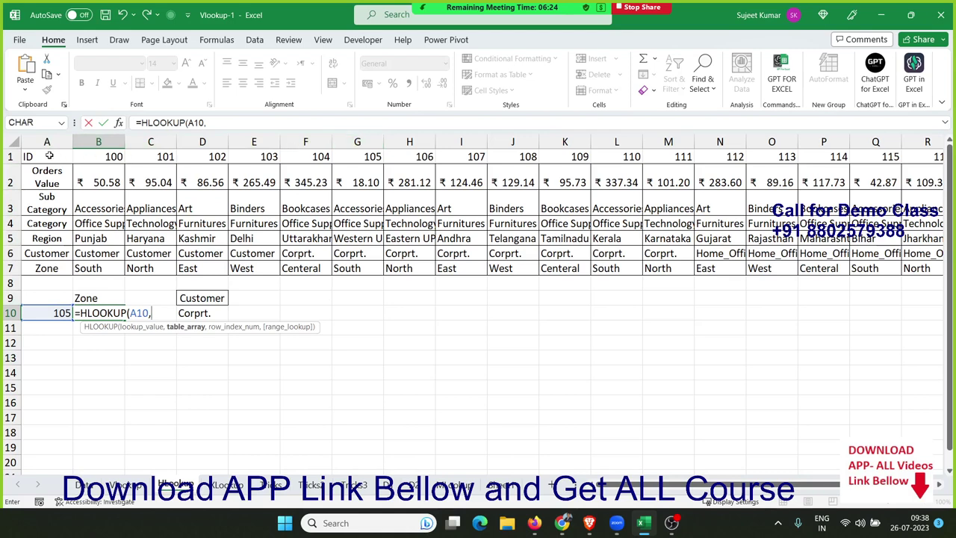
pyautogui.moveTo(10, 156); pyautogui.dragTo(3, 268)
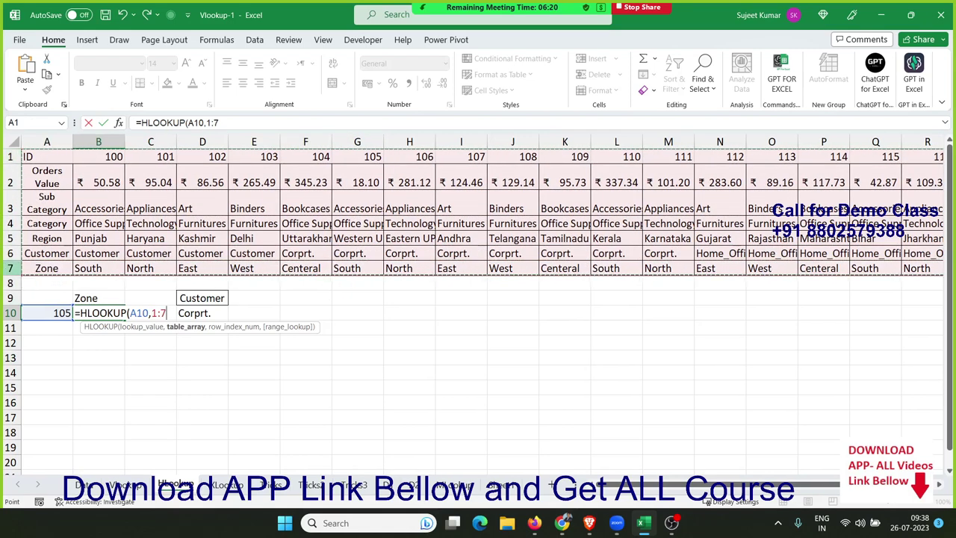
pyautogui.write(',')
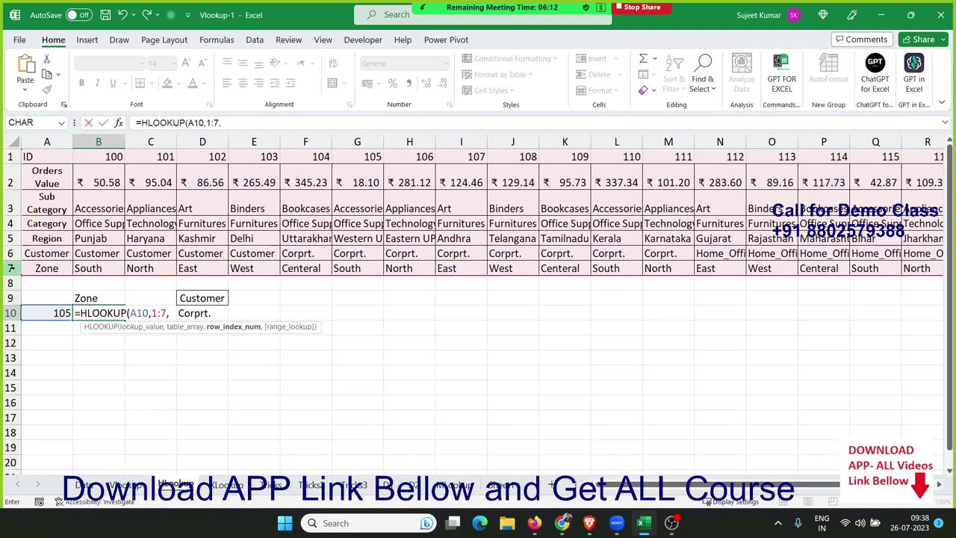
pyautogui.write('7')
pyautogui.write(',0')
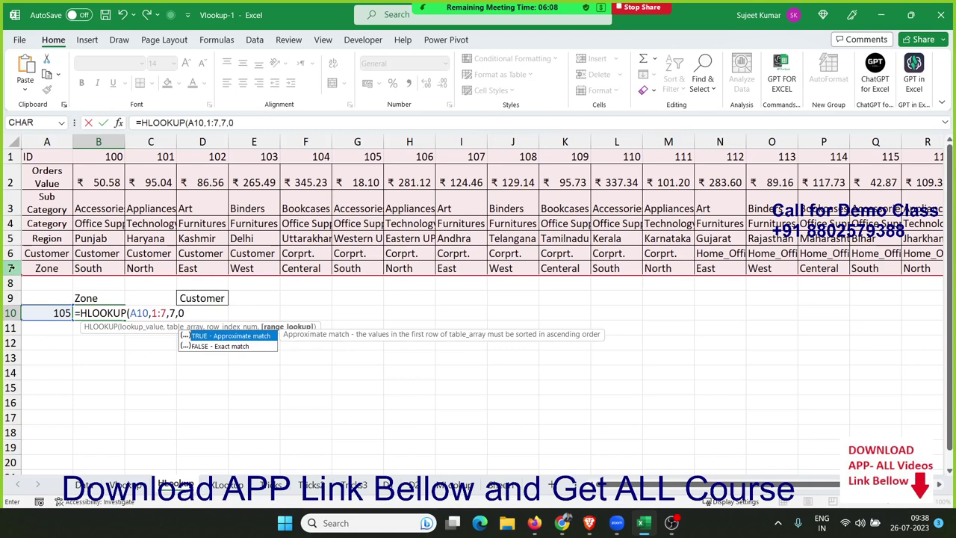
pyautogui.press('Return')
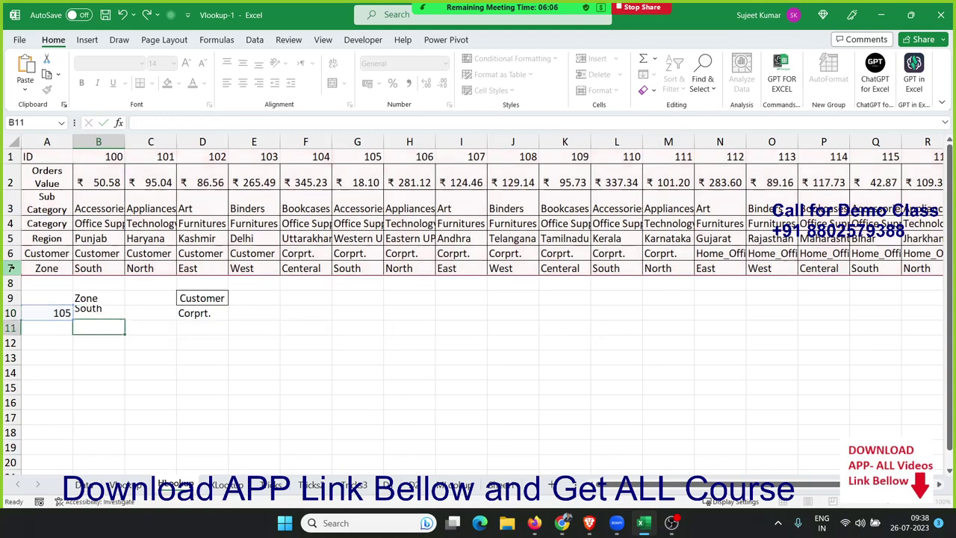
# Step: Check B10's formula against data block B2:G7 and compare with the Vlookup sheet's table
pyautogui.click(98, 313)
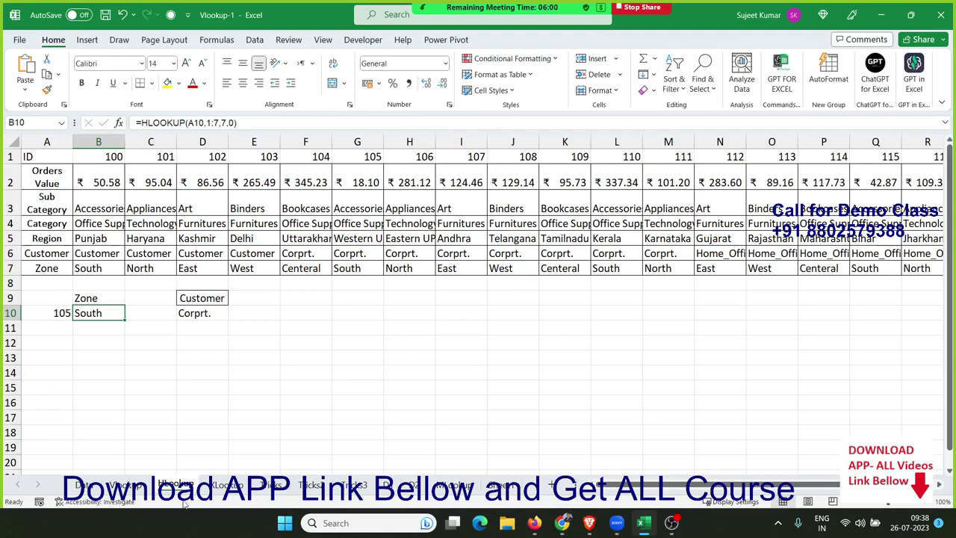
pyautogui.moveTo(105, 187); pyautogui.dragTo(374, 271)
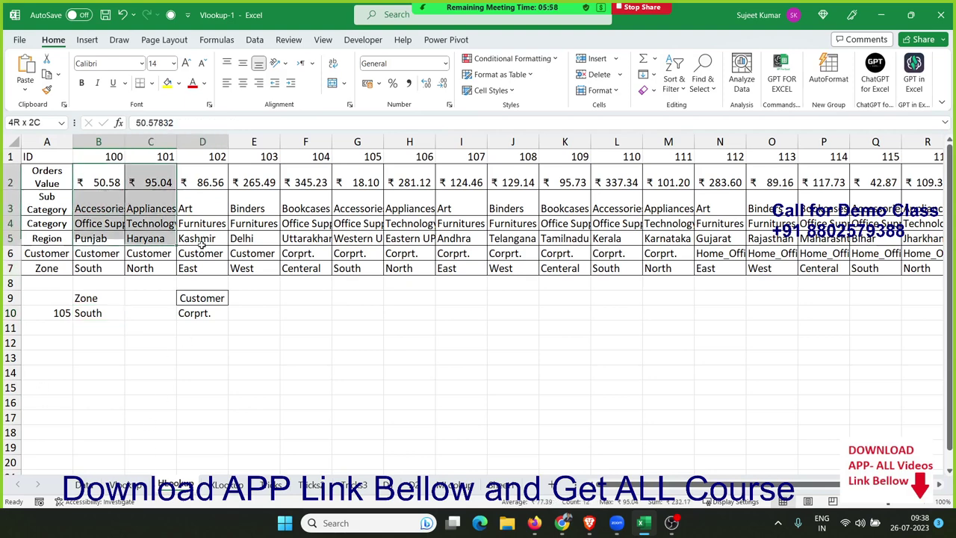
pyautogui.click(124, 484)
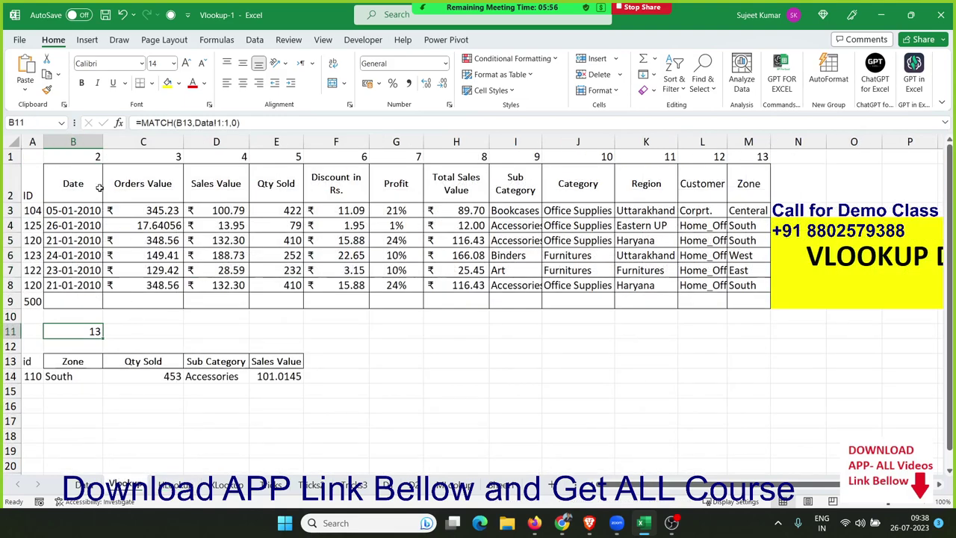
pyautogui.moveTo(73, 187); pyautogui.dragTo(422, 303)
pyautogui.click(196, 484)
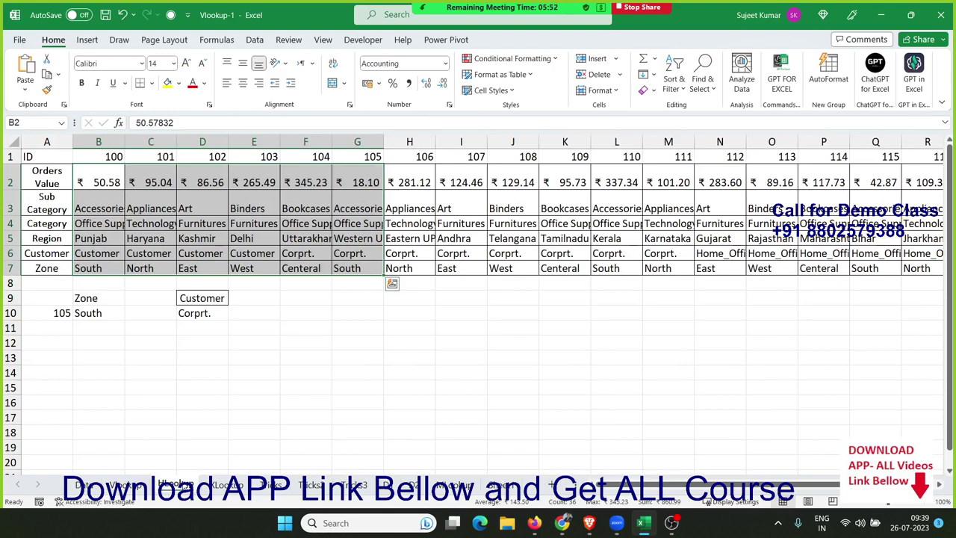
pyautogui.click(173, 369)
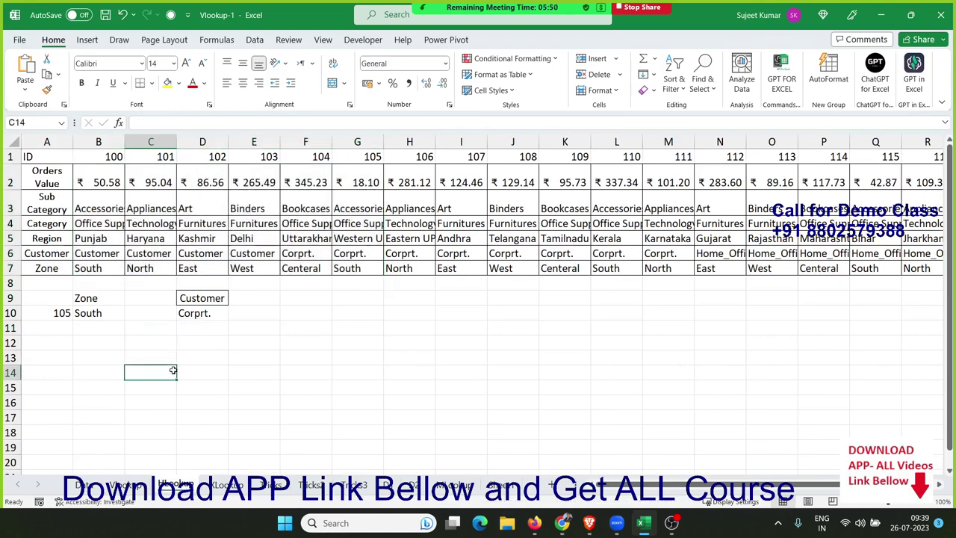
pyautogui.click(224, 485)
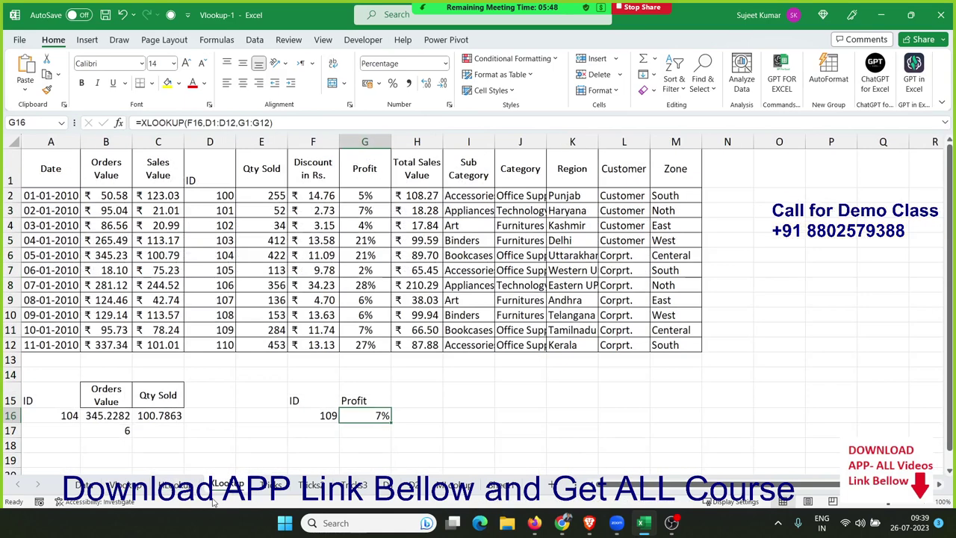
pyautogui.click(258, 396)
pyautogui.moveTo(120, 415); pyautogui.dragTo(168, 428)
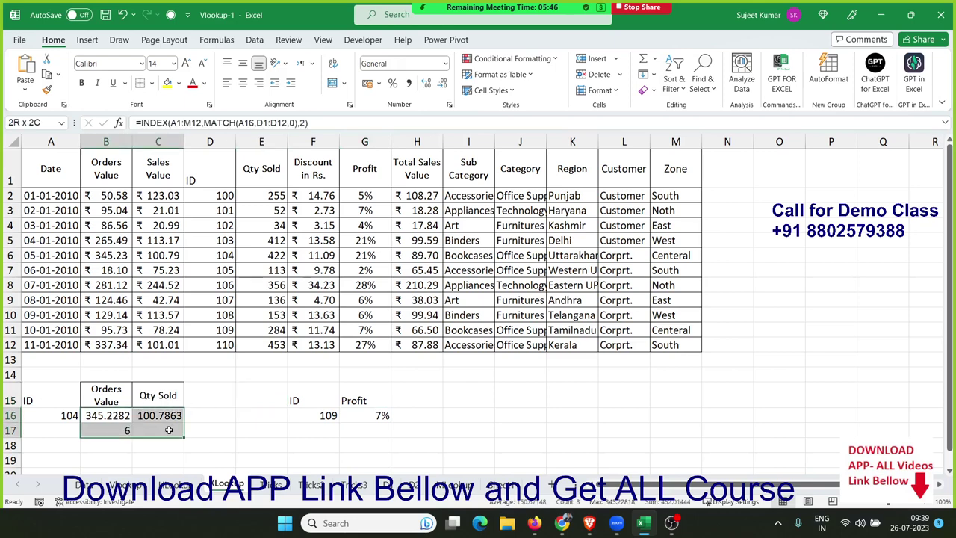
pyautogui.press('Delete')
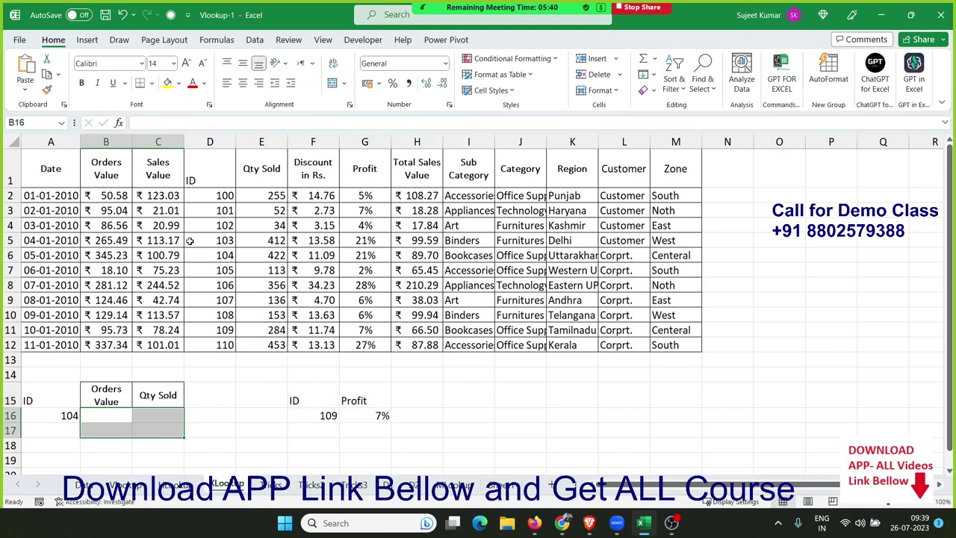
pyautogui.click(88, 486)
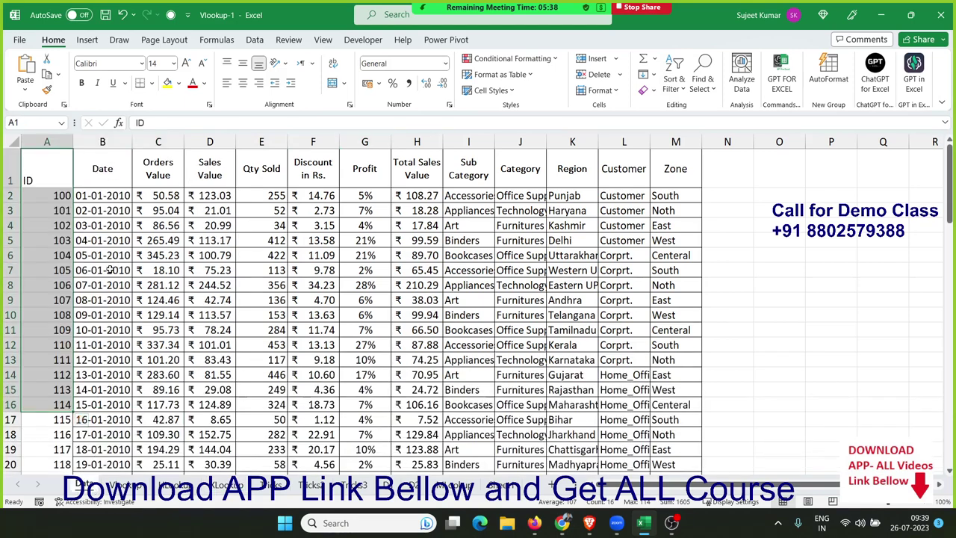
pyautogui.click(110, 270)
pyautogui.click(60, 157)
pyautogui.click(59, 142)
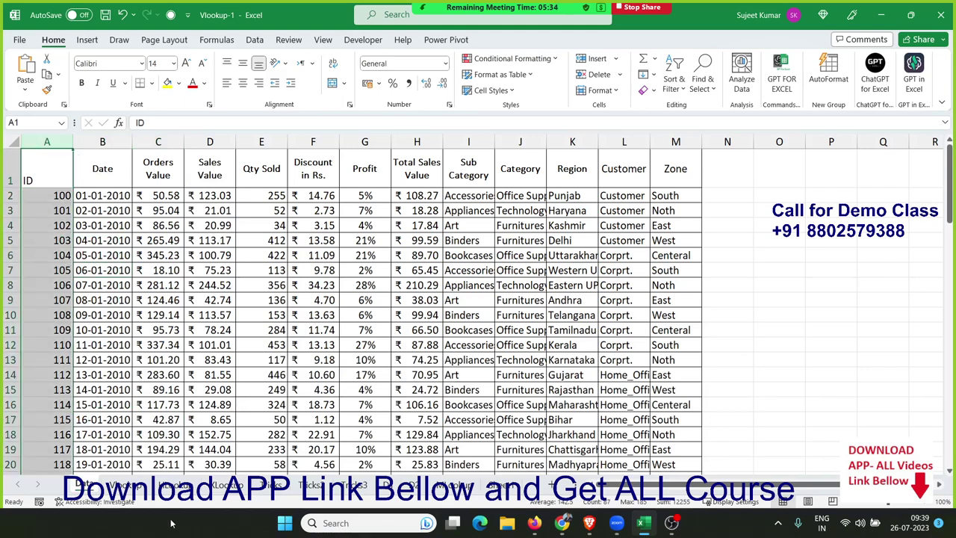
pyautogui.click(224, 484)
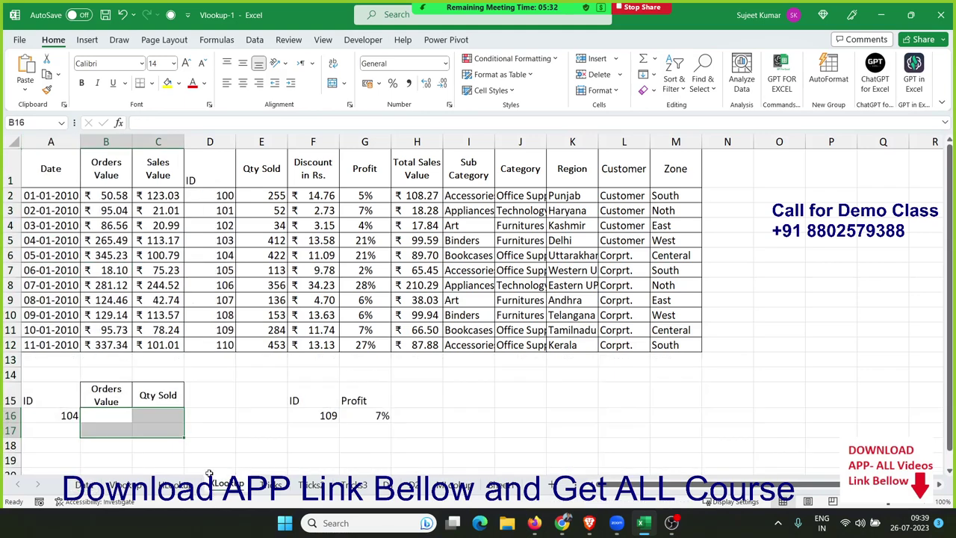
pyautogui.click(154, 252)
pyautogui.moveTo(207, 344); pyautogui.dragTo(221, 140)
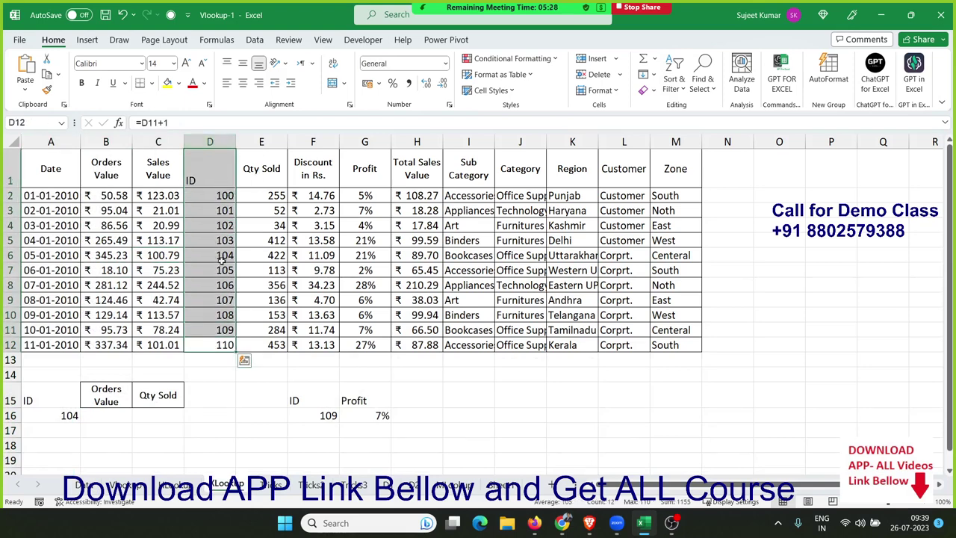
pyautogui.click(206, 345)
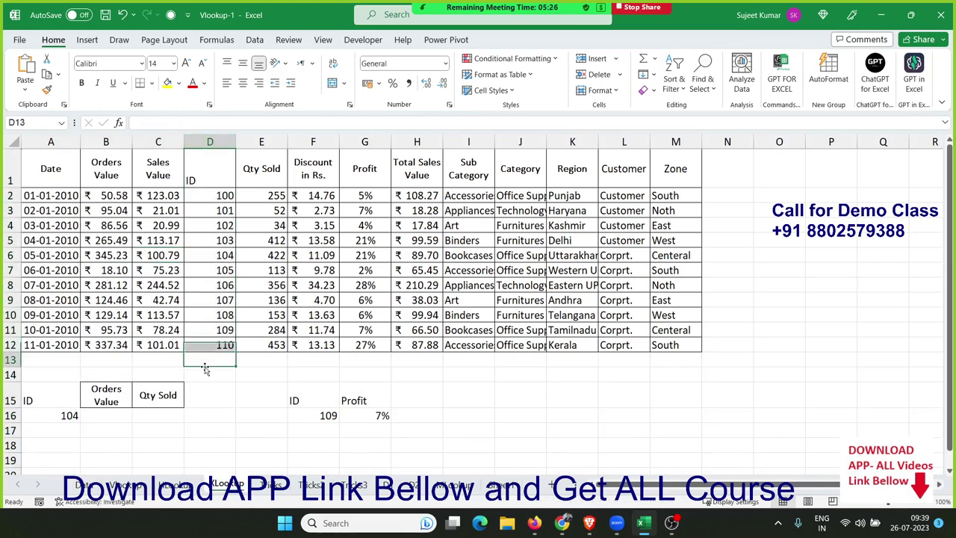
pyautogui.click(216, 169)
pyautogui.moveTo(219, 170); pyautogui.dragTo(647, 365)
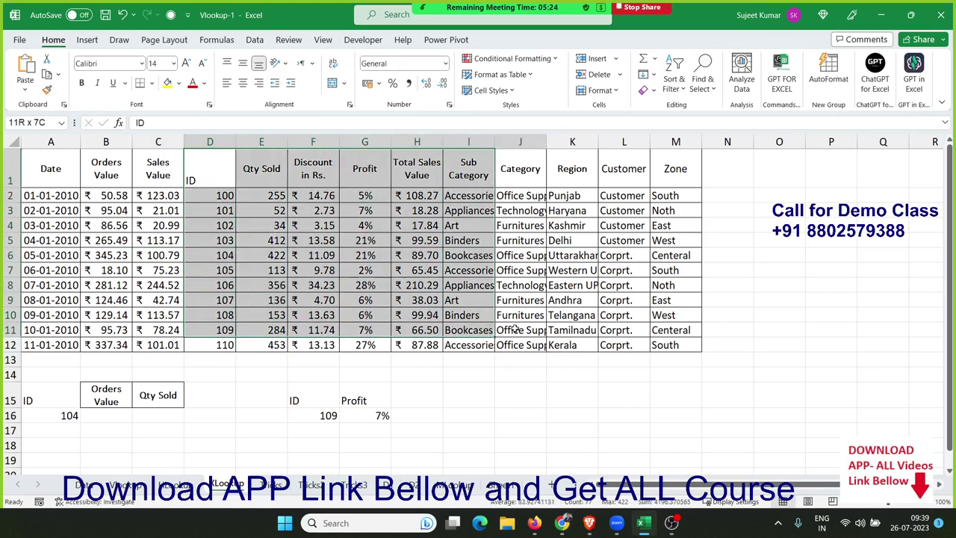
pyautogui.moveTo(647, 365); pyautogui.dragTo(676, 348)
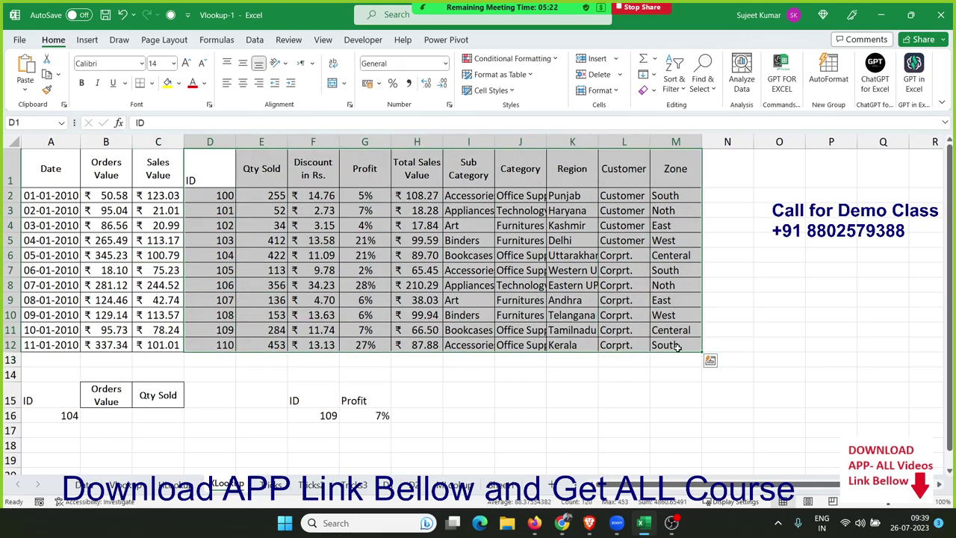
pyautogui.moveTo(210, 166)
pyautogui.mouseDown()
pyautogui.moveTo(4, 329)
pyautogui.moveTo(4, 345)
pyautogui.mouseUp()
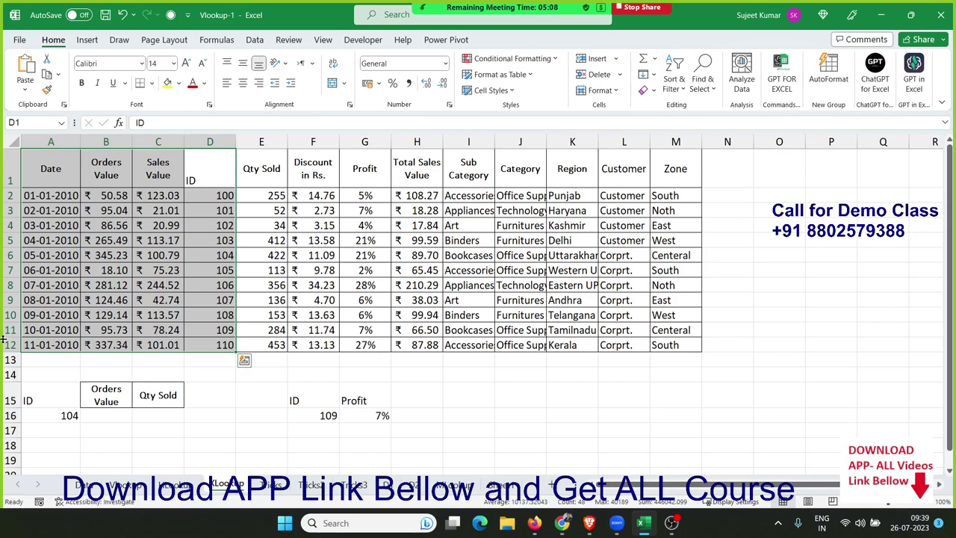
pyautogui.click(158, 395)
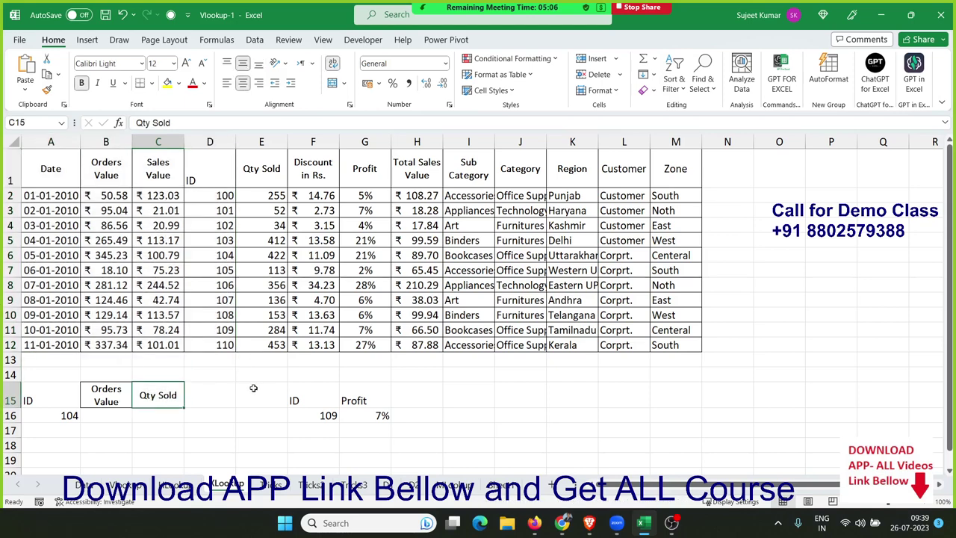
pyautogui.scroll(-1, 255, 385)
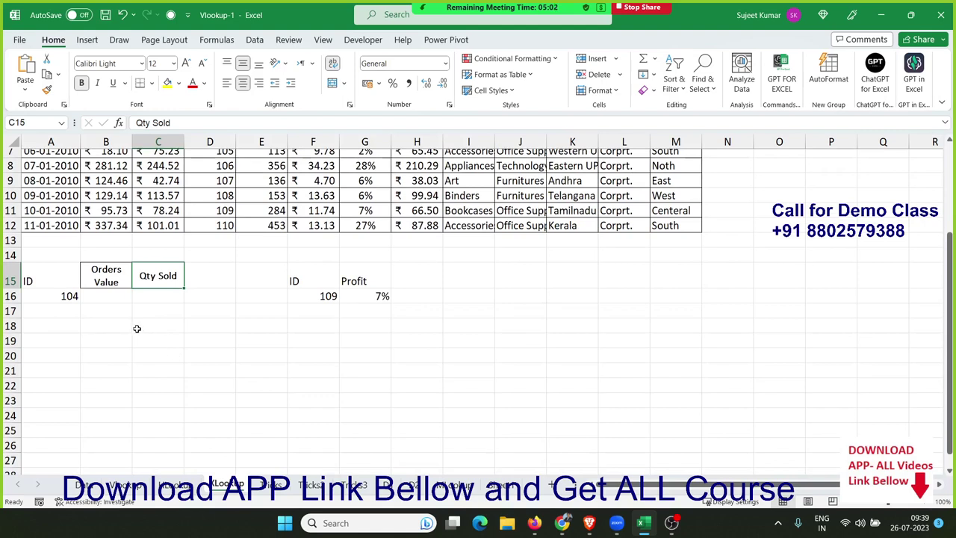
# Step: Enter =MATCH(A16,D1:D12,0) in B18, returning position 6 for ID 104
pyautogui.click(97, 325)
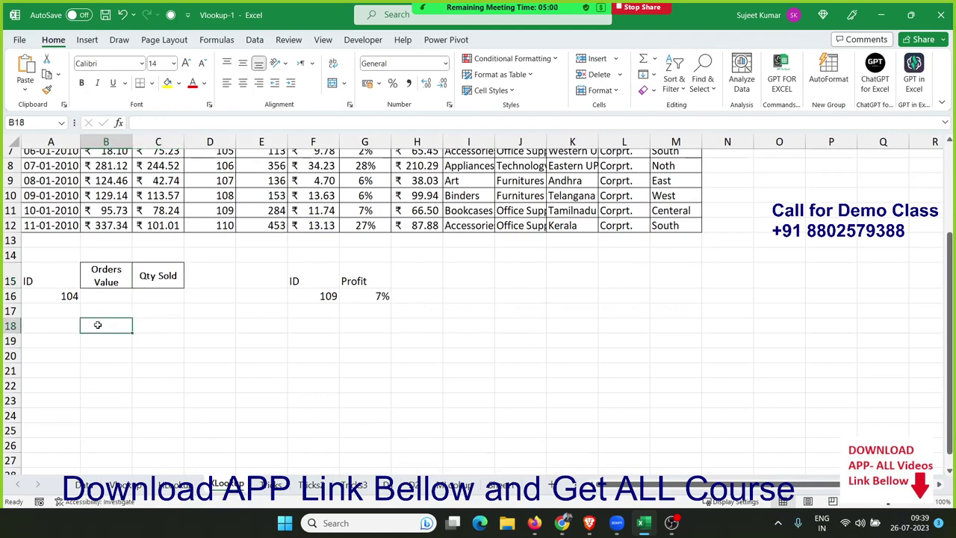
pyautogui.write('=matr')
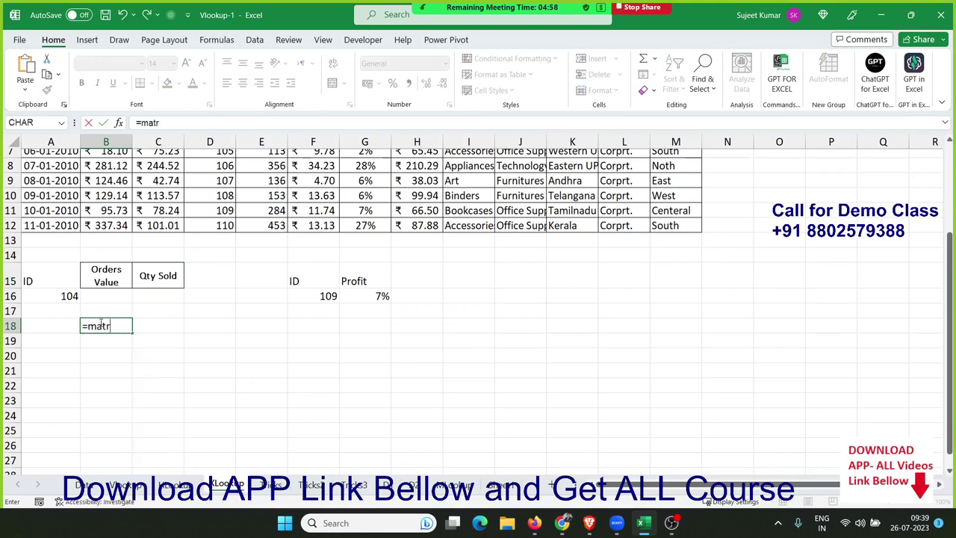
pyautogui.press('BackSpace')
pyautogui.write('ch')
pyautogui.press('Tab')
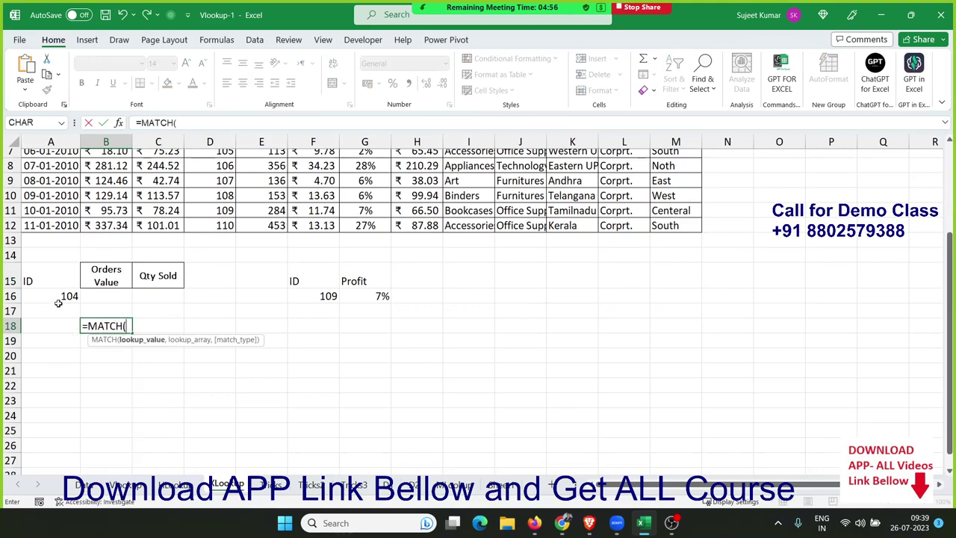
pyautogui.click(58, 301)
pyautogui.write(',')
pyautogui.scroll(2, 229, 264)
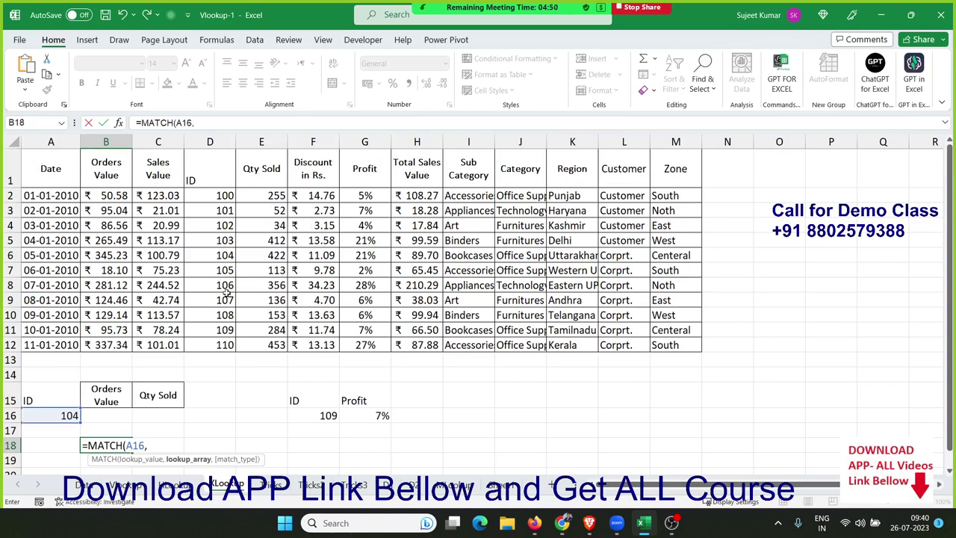
pyautogui.moveTo(216, 344); pyautogui.dragTo(210, 174)
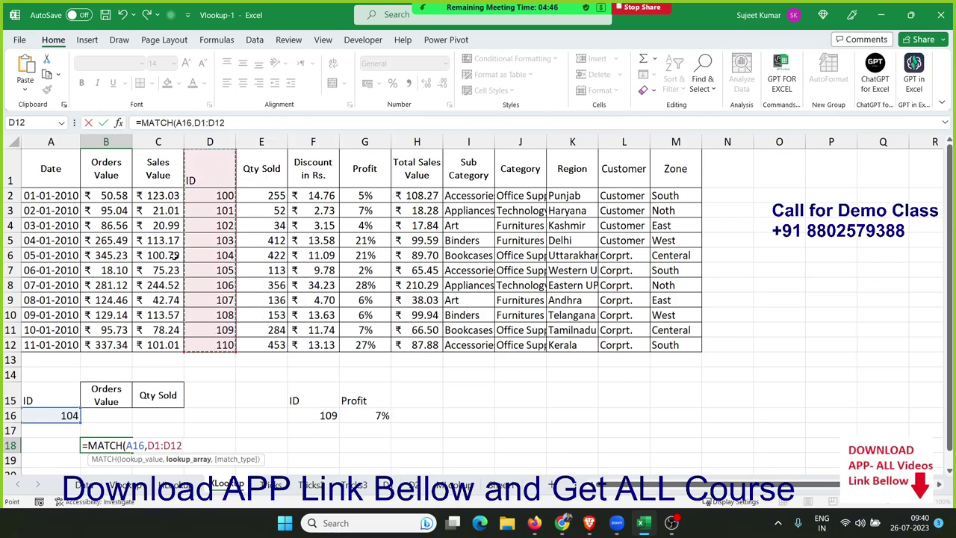
pyautogui.write(',0)')
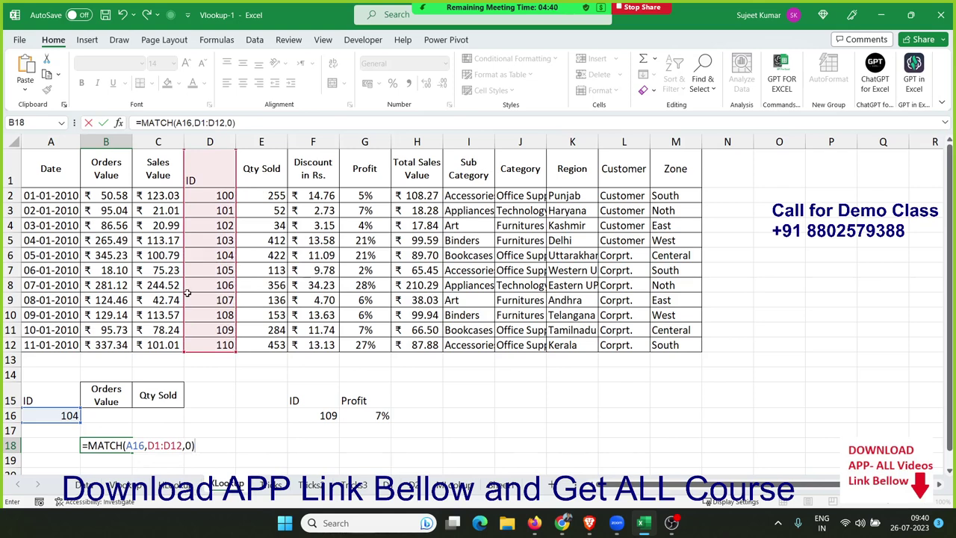
pyautogui.press('Return')
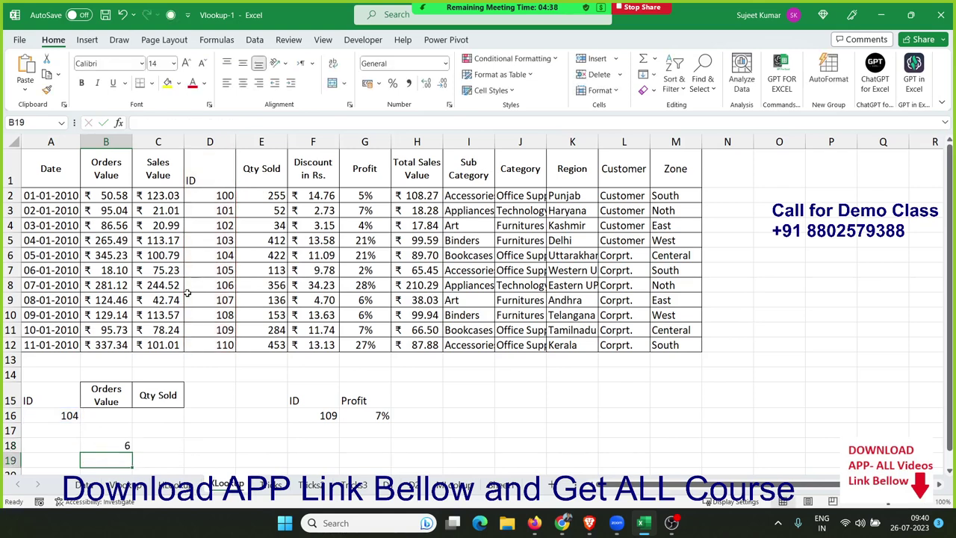
pyautogui.click(219, 179)
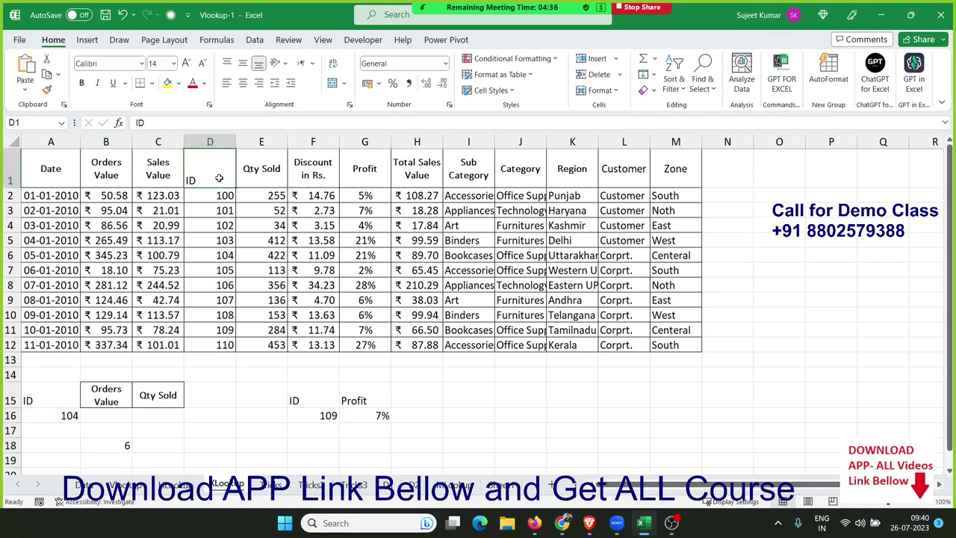
pyautogui.press('Down')
pyautogui.press('Down')
pyautogui.press('Down')
pyautogui.press('Down')
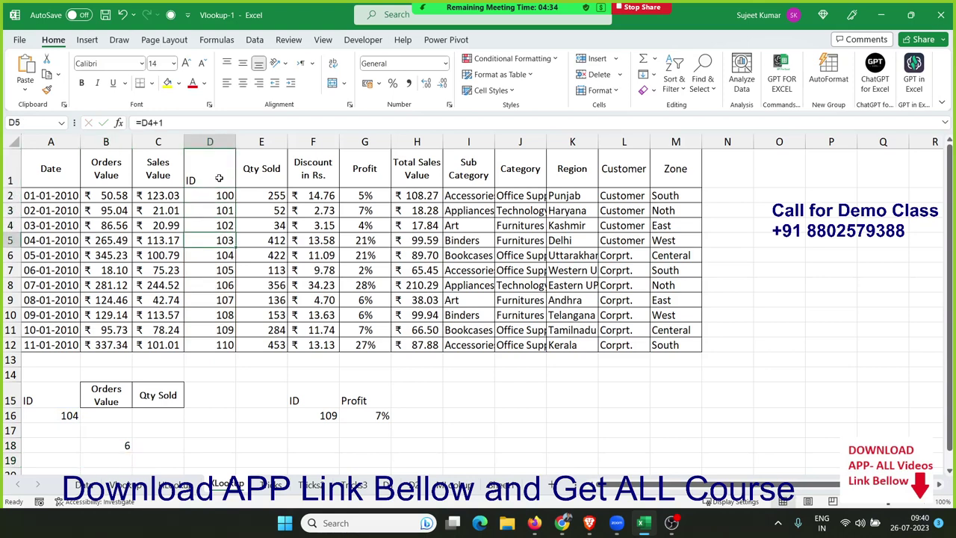
pyautogui.press('Down')
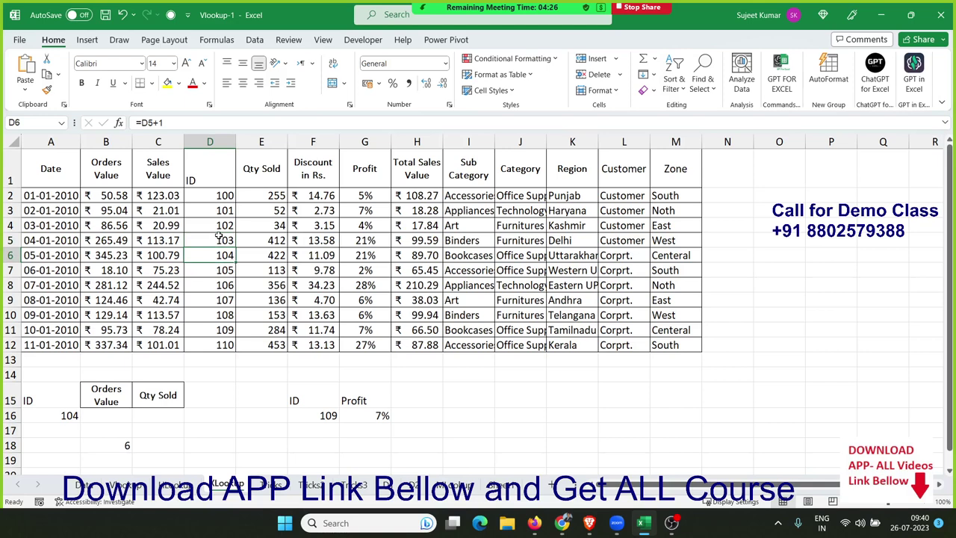
pyautogui.click(114, 444)
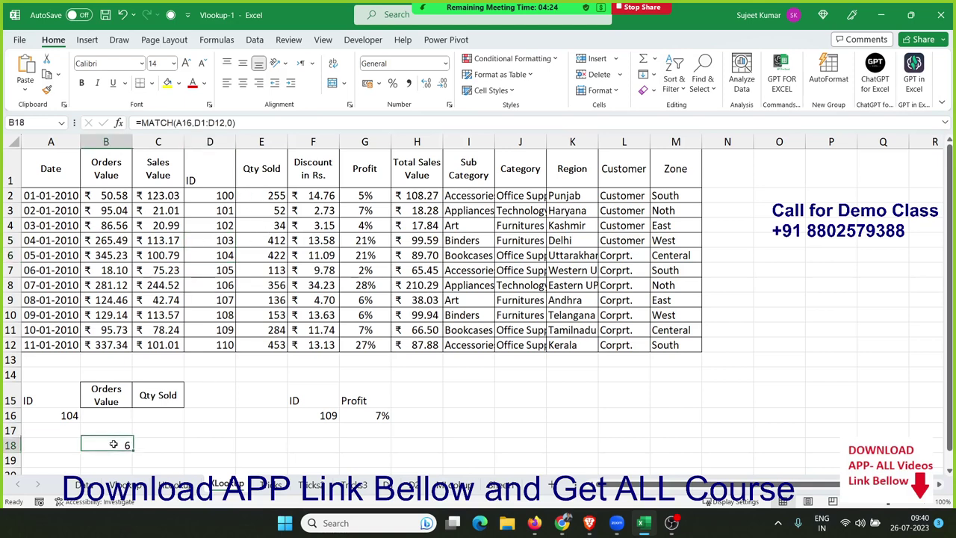
pyautogui.doubleClick(113, 444)
pyautogui.moveTo(147, 445); pyautogui.dragTo(183, 446)
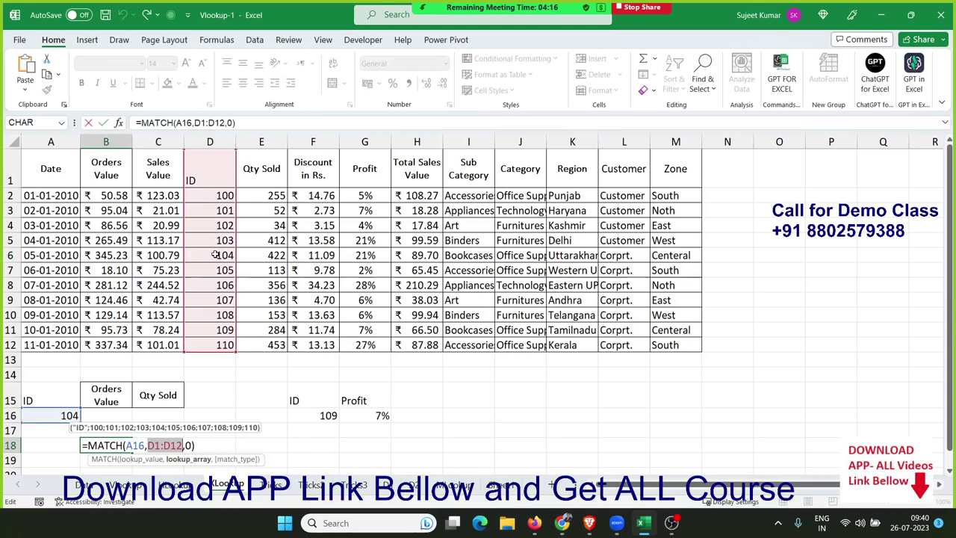
pyautogui.press('Return')
# Step: Enter =INDEX(A1:M12,6,2) in B16, returning Orders Value 345.2282 for ID 104
pyautogui.press('Up')
pyautogui.press('Up')
pyautogui.press('Up')
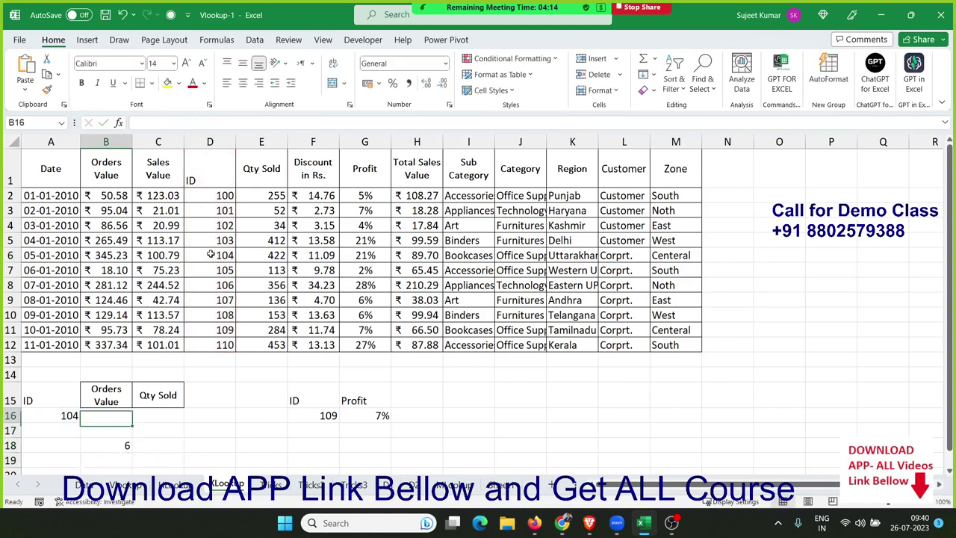
pyautogui.write('=in')
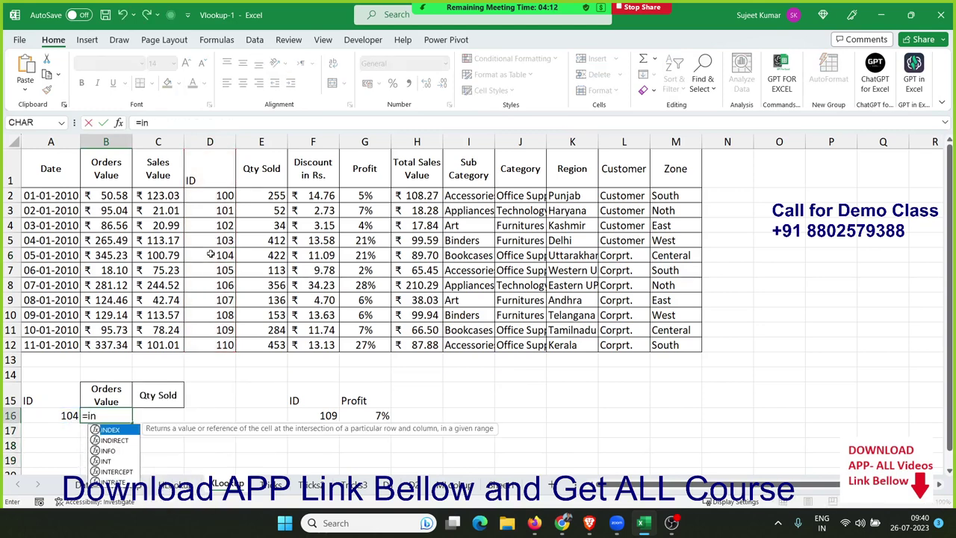
pyautogui.write('d')
pyautogui.press('Tab')
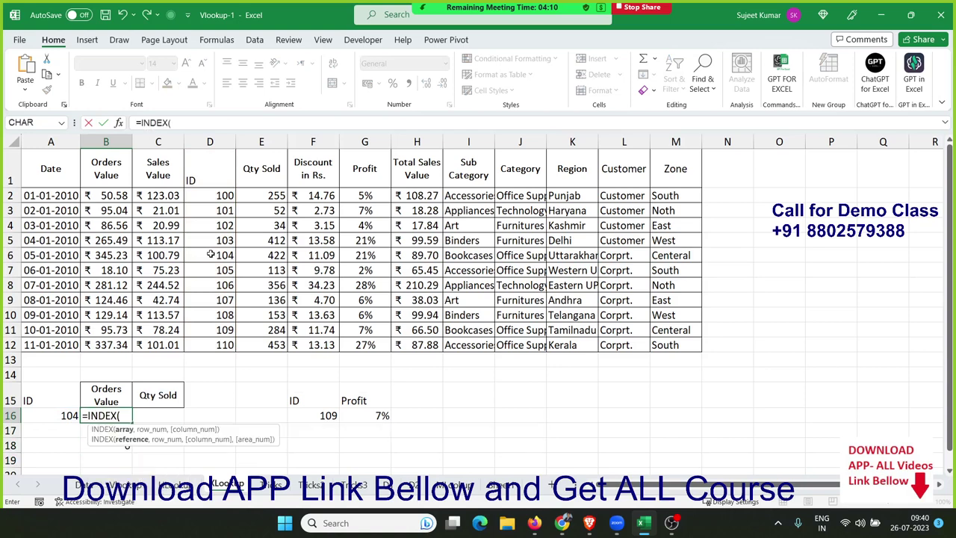
pyautogui.click(56, 169)
pyautogui.moveTo(56, 169); pyautogui.dragTo(674, 338)
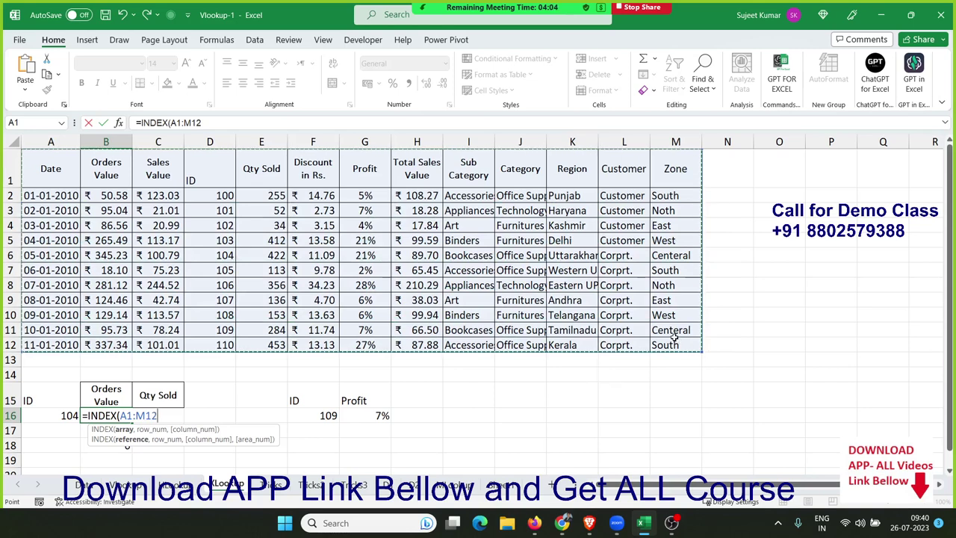
pyautogui.write(',')
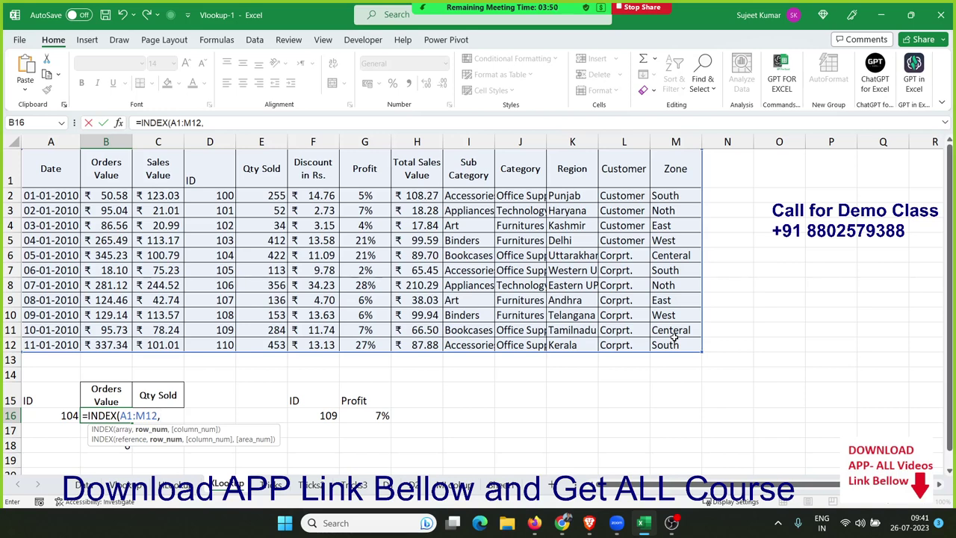
pyautogui.write('6')
pyautogui.write(',')
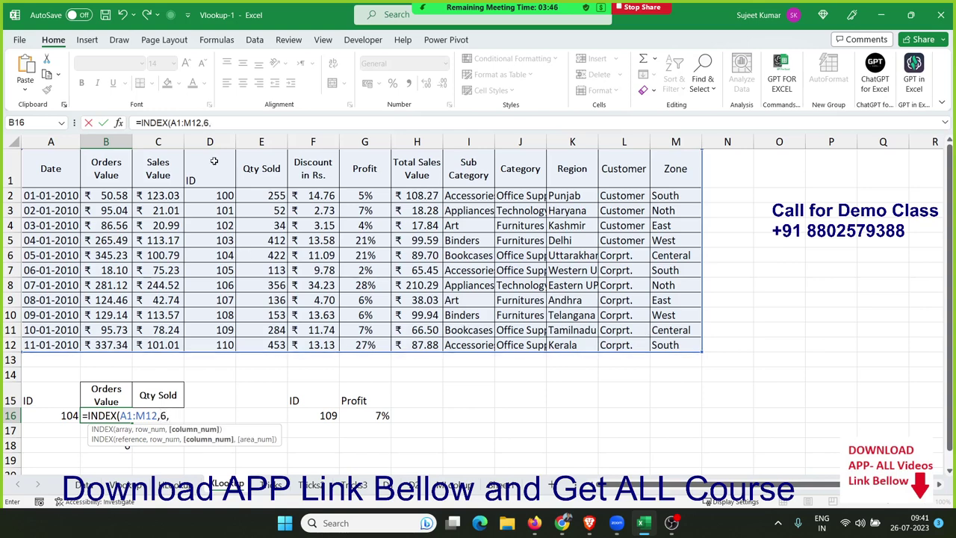
pyautogui.write('2')
pyautogui.write(')')
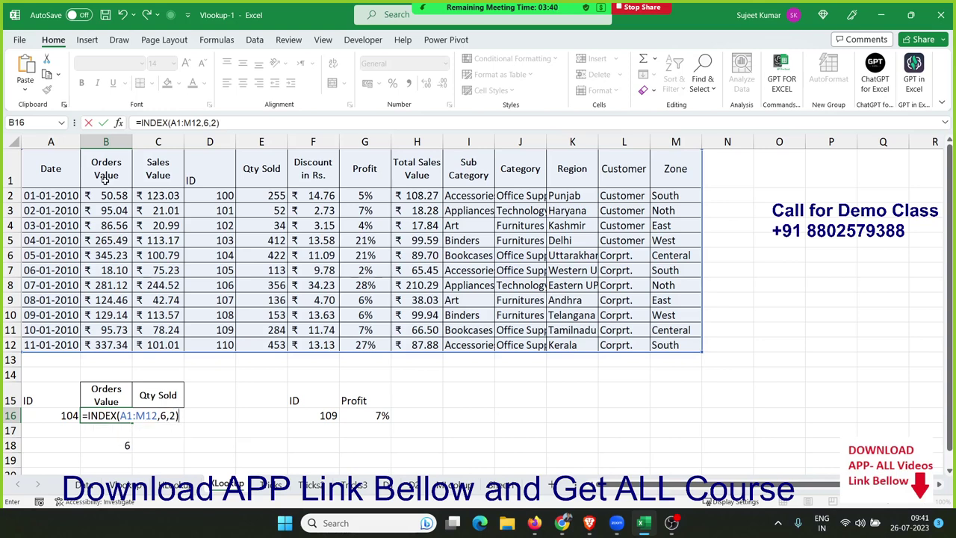
pyautogui.hotkey('ctrl', 'Return')
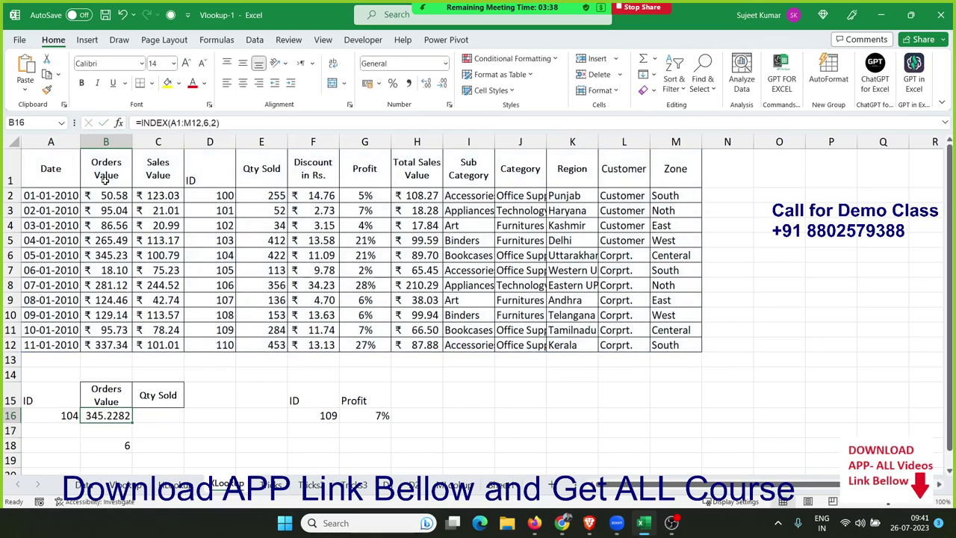
pyautogui.click(30, 256)
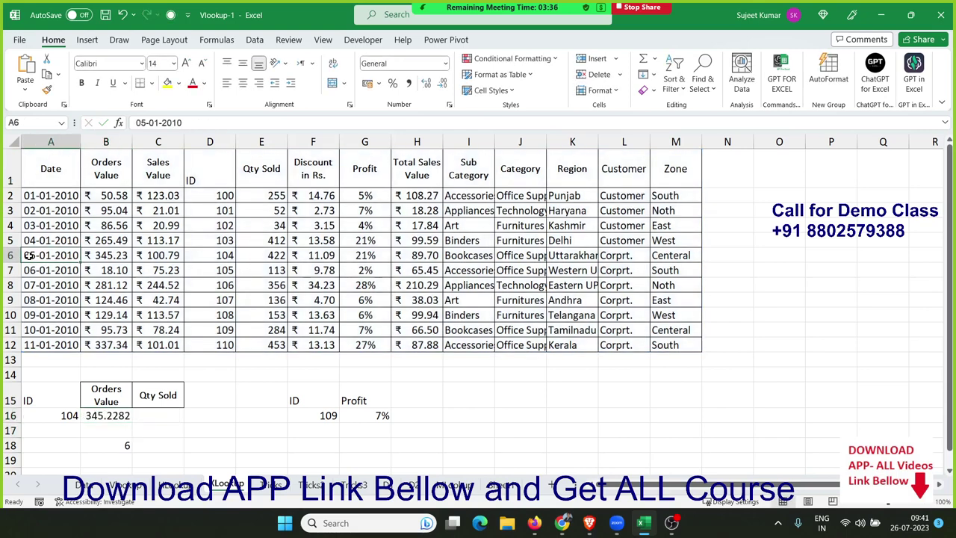
pyautogui.moveTo(67, 256); pyautogui.dragTo(90, 256)
pyautogui.click(91, 256)
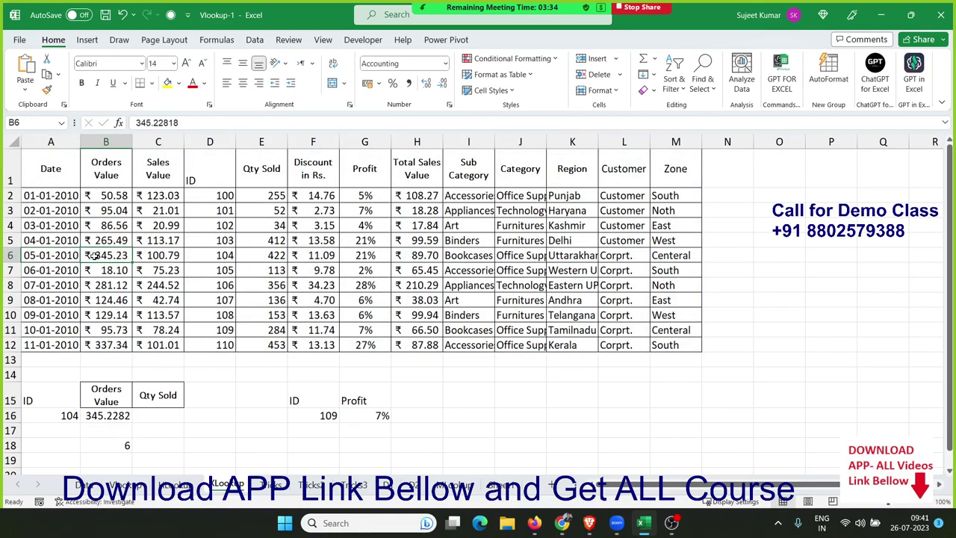
pyautogui.click(128, 416)
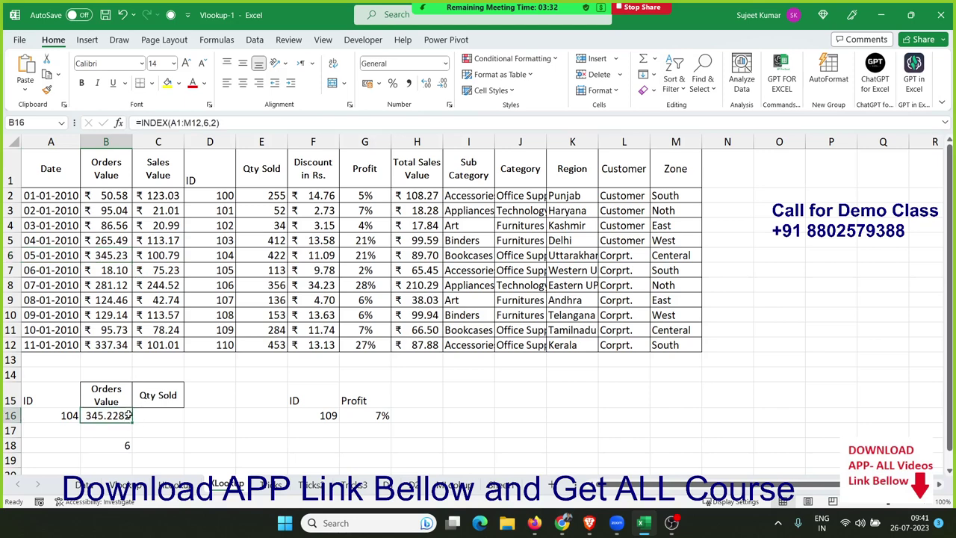
pyautogui.doubleClick(128, 416)
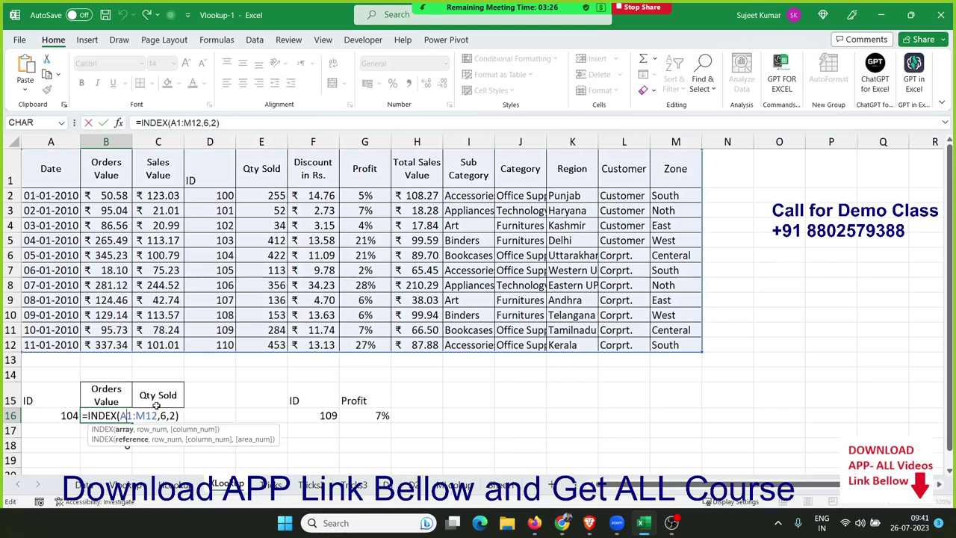
pyautogui.hotkey('ctrl', 'Return')
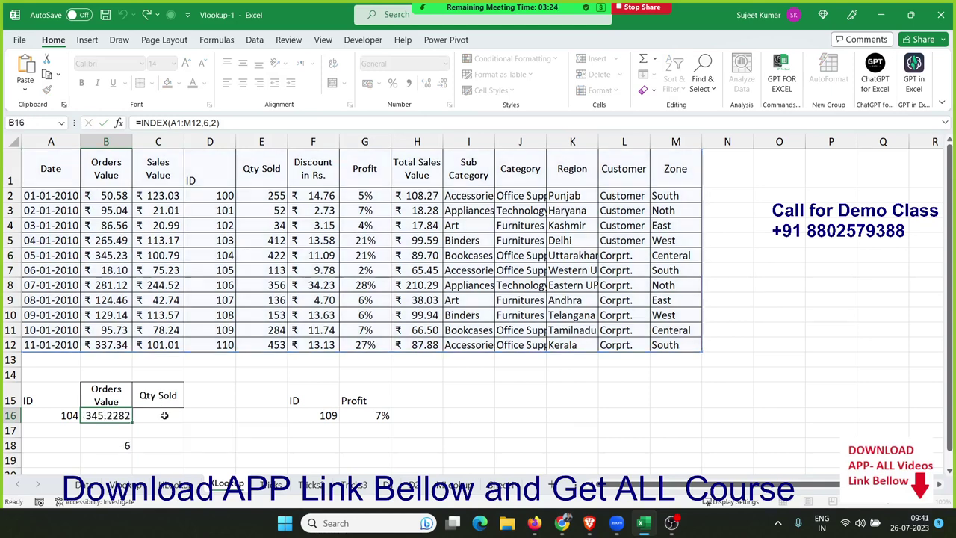
pyautogui.click(123, 445)
pyautogui.doubleClick(123, 446)
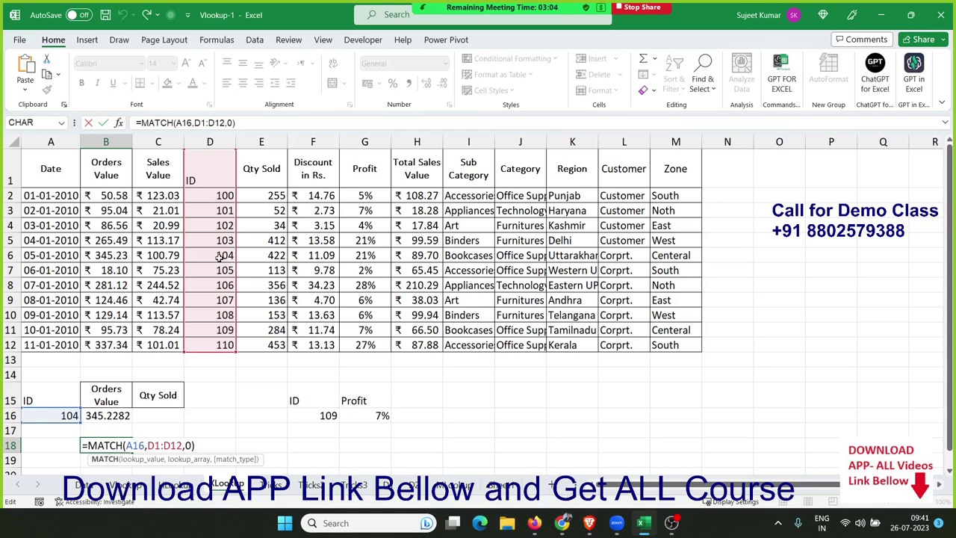
# Step: Commit =MATCH(A16,D1:D12,0) in B18, returning 6, and go to the main data sheet
pyautogui.press('Return')
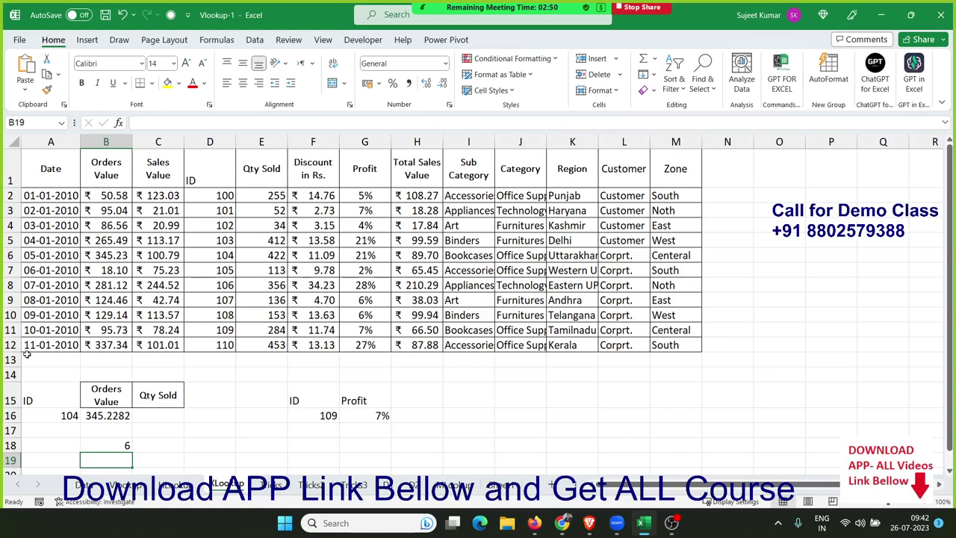
pyautogui.click(88, 485)
# Step: Enter the test ID 115 in cell O2
pyautogui.click(69, 272)
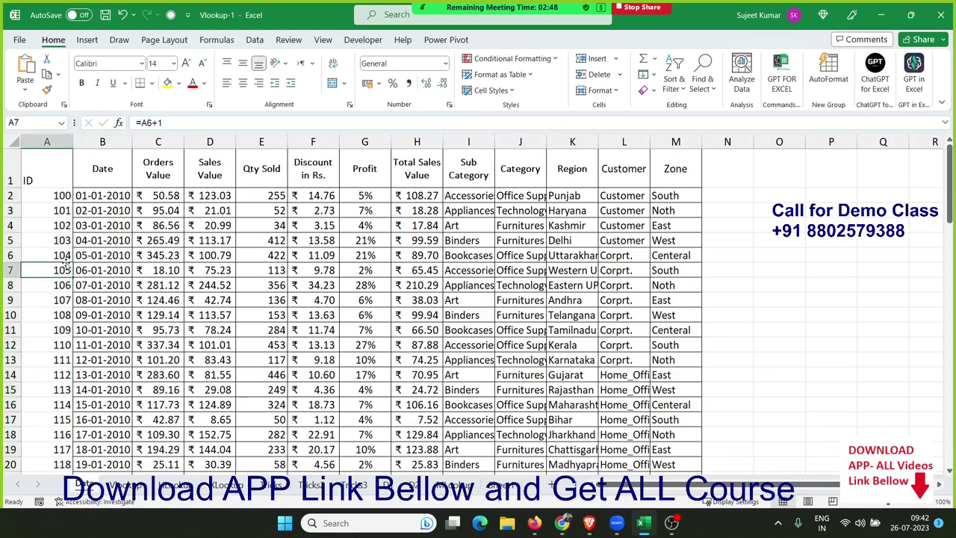
pyautogui.click(777, 195)
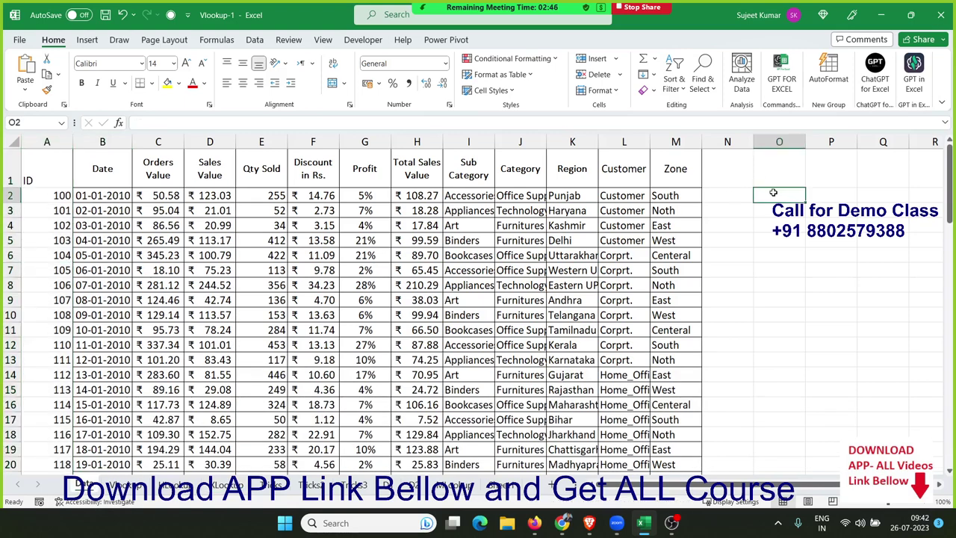
pyautogui.write('115')
pyautogui.press('Return')
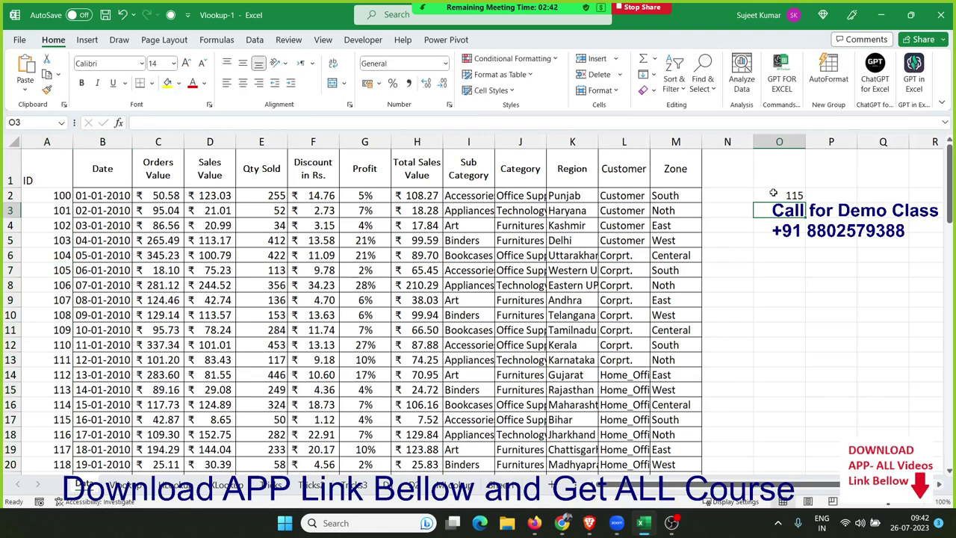
# Step: Enter =MATCH(O2,A:A,0) in P2, which returns 17 for ID 115
pyautogui.press('Up')
pyautogui.press('Right')
pyautogui.write('=')
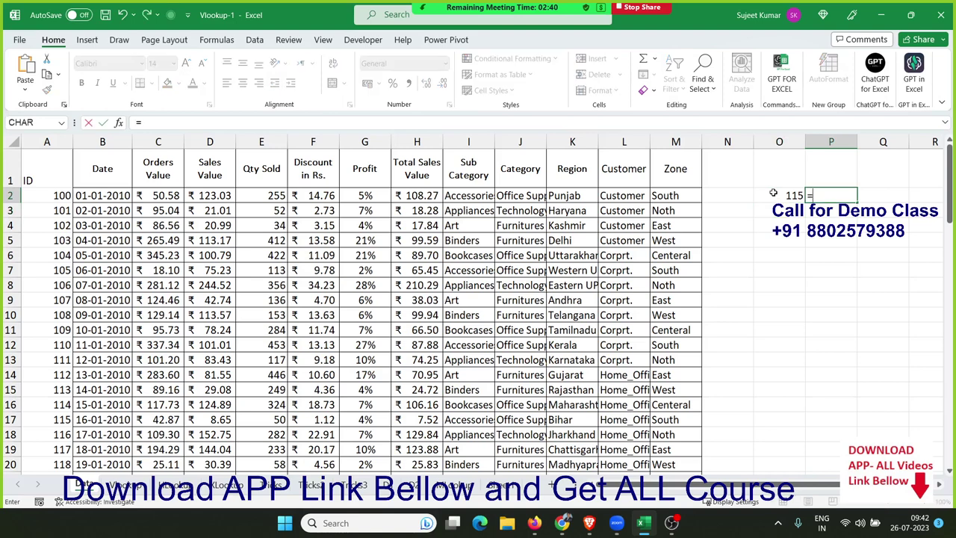
pyautogui.write('may')
pyautogui.press('BackSpace')
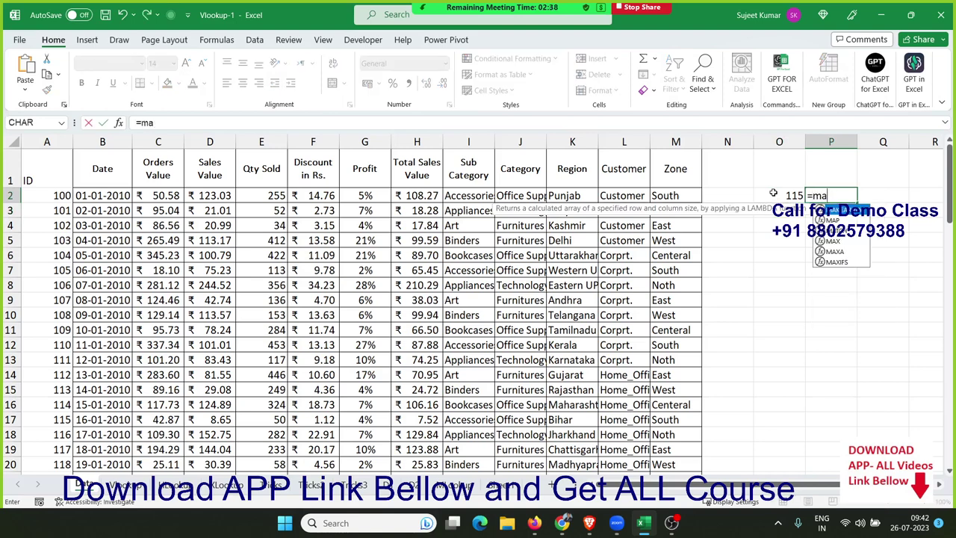
pyautogui.press('Down')
pyautogui.press('Down')
pyautogui.press('Tab')
pyautogui.click(773, 193)
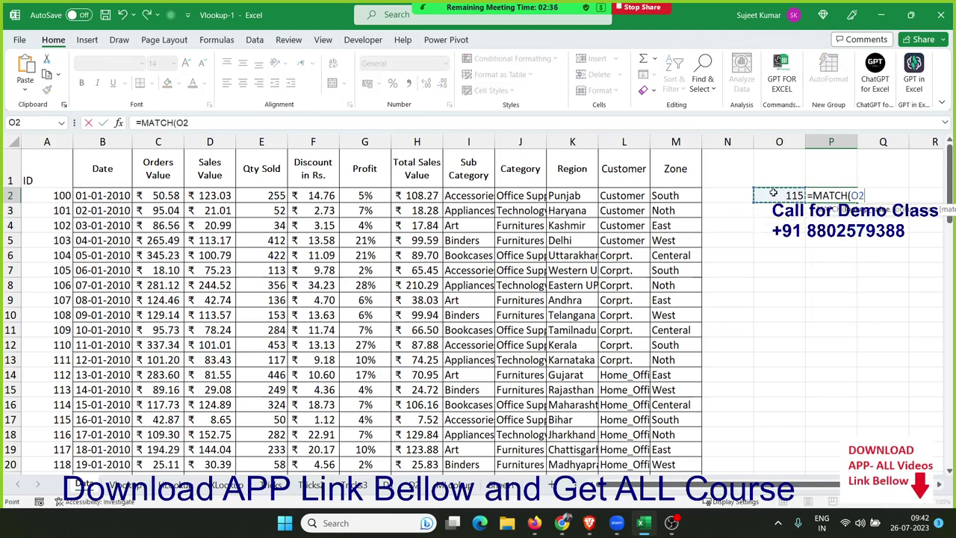
pyautogui.write(',')
pyautogui.click(53, 142)
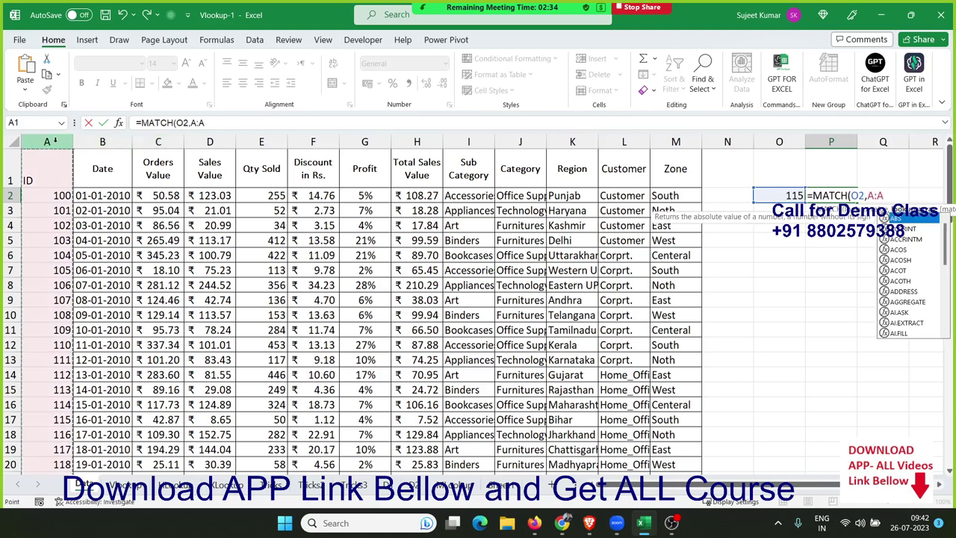
pyautogui.write(',0')
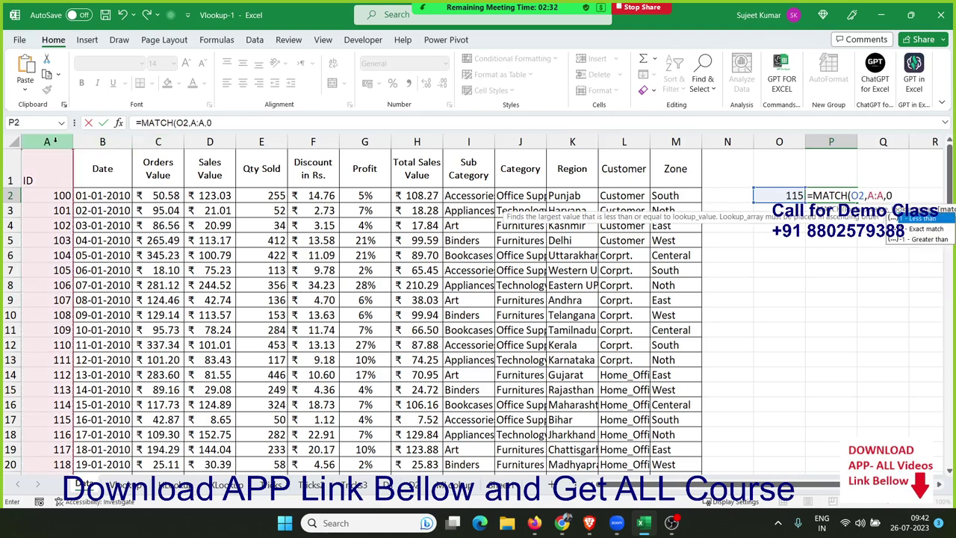
pyautogui.hotkey('ctrl', 'Return')
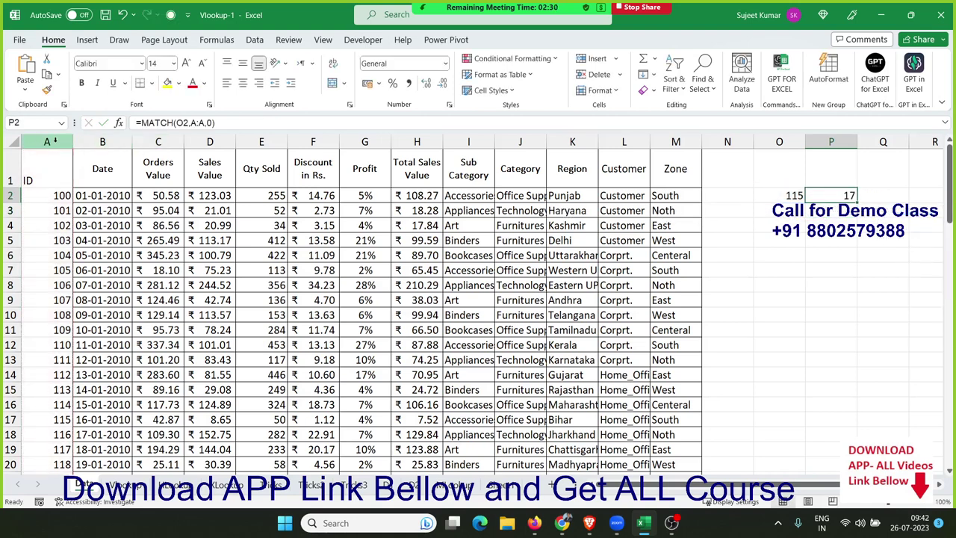
pyautogui.click(67, 422)
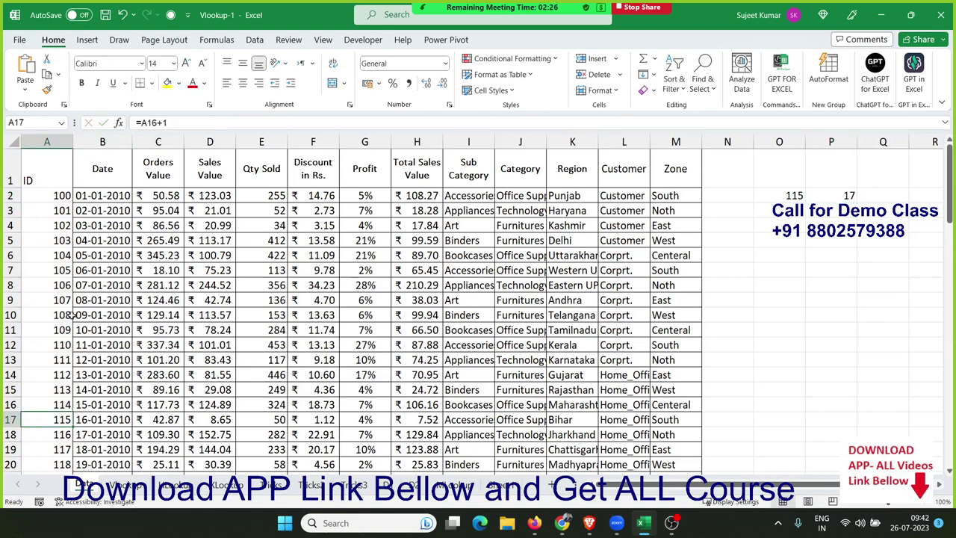
# Step: Insert five blank rows above rows 1–5, pushing ID 115's MATCH result to 22
pyautogui.moveTo(49, 180); pyautogui.dragTo(62, 412)
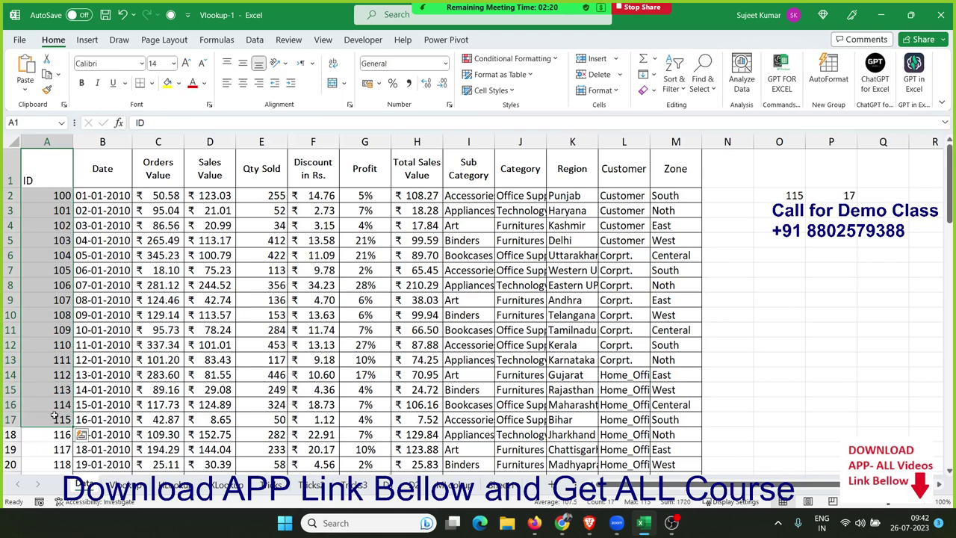
pyautogui.click(58, 423)
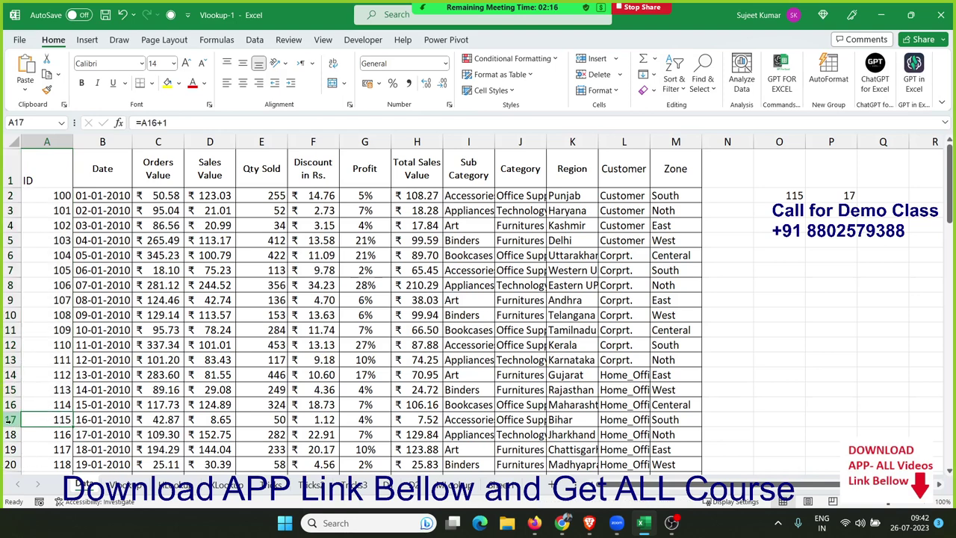
pyautogui.moveTo(64, 175); pyautogui.dragTo(65, 240)
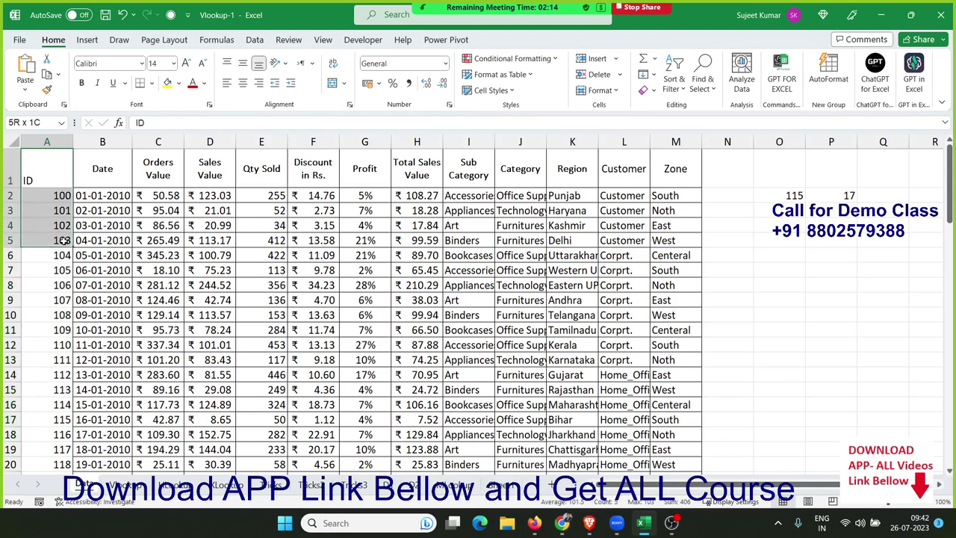
pyautogui.click(11, 170)
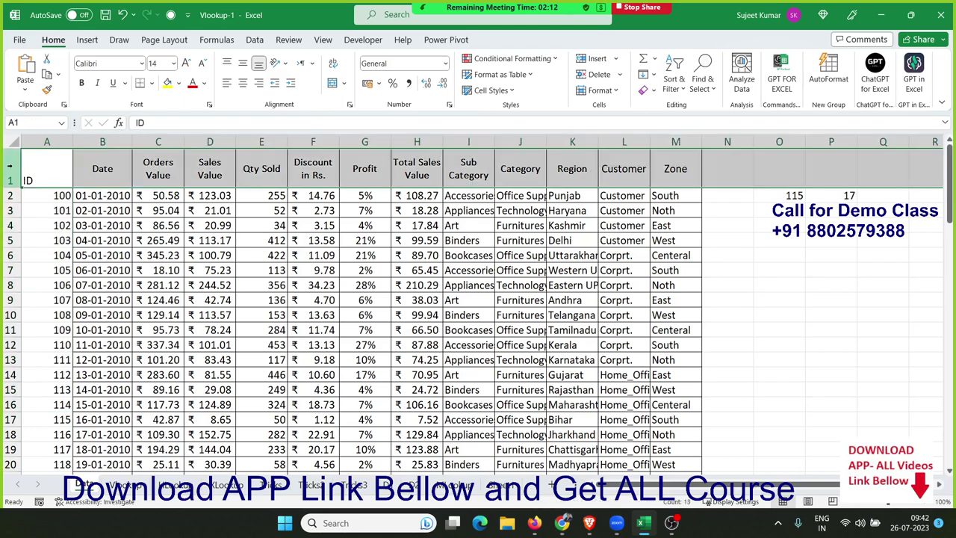
pyautogui.hotkey('ctrl', 'shift', '+')
pyautogui.hotkey('ctrl', 'shift', '+')
pyautogui.hotkey('ctrl', 'shift', '+')
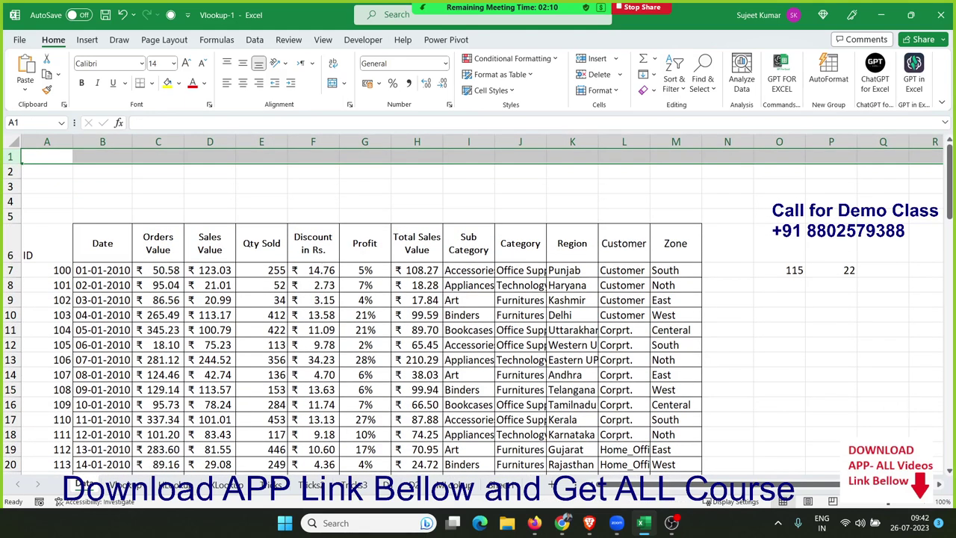
# Step: Begin a VLOOKUP in P7, then cancel it and clear the old MATCH formula
pyautogui.click(844, 270)
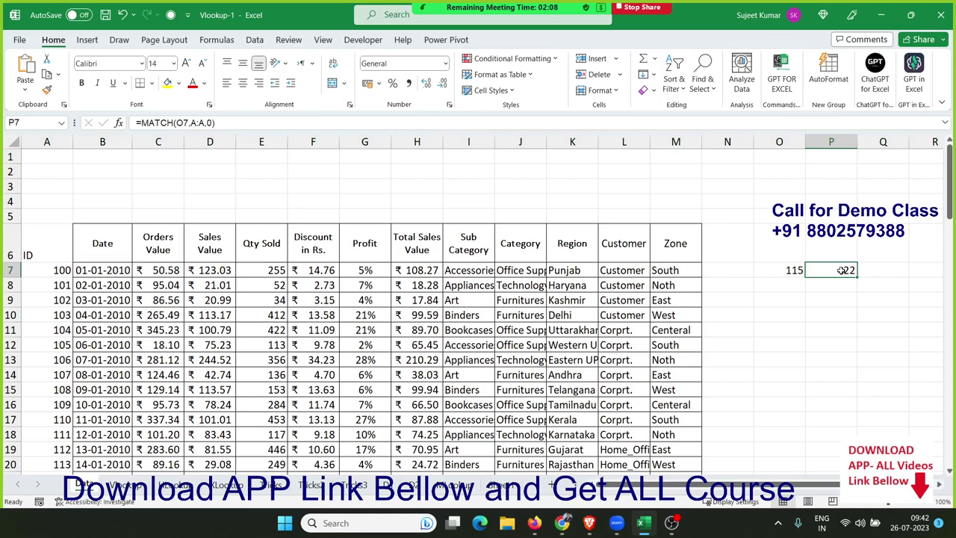
pyautogui.write('=vl')
pyautogui.press('Tab')
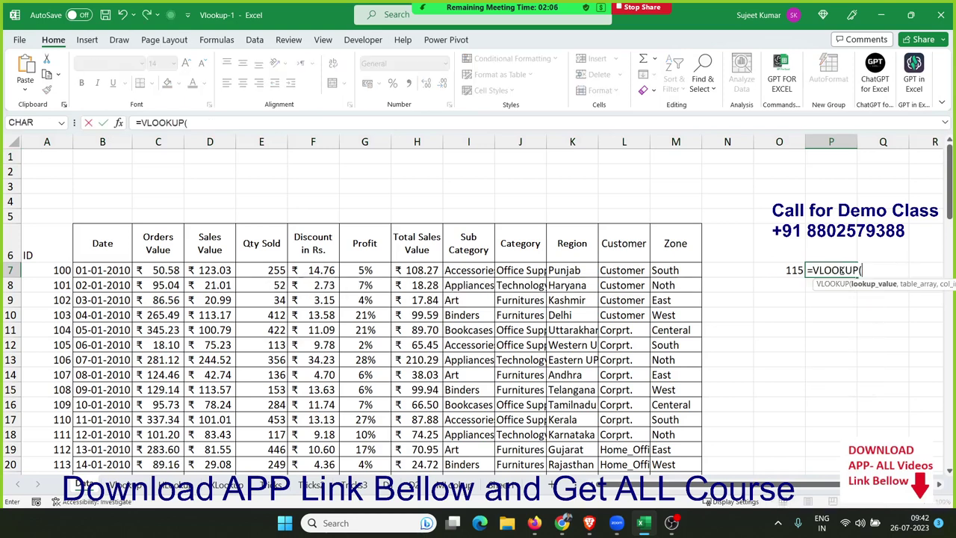
pyautogui.press('Escape')
pyautogui.doubleClick(842, 271)
pyautogui.press('Escape')
# Step: Rewrite P7 as =MATCH(O7,A6:A39,0), so ID 115 returns 17 again
pyautogui.write('=mat')
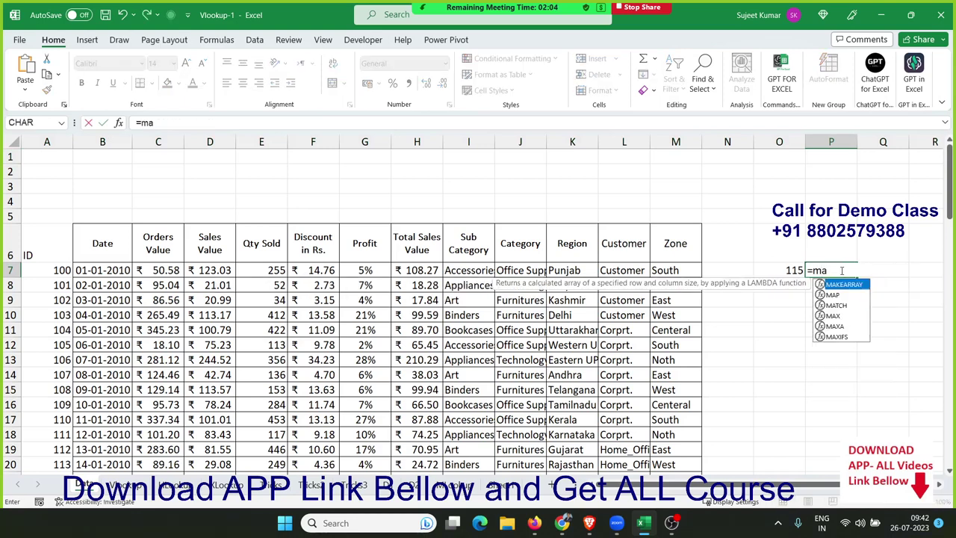
pyautogui.press('Tab')
pyautogui.press('Left')
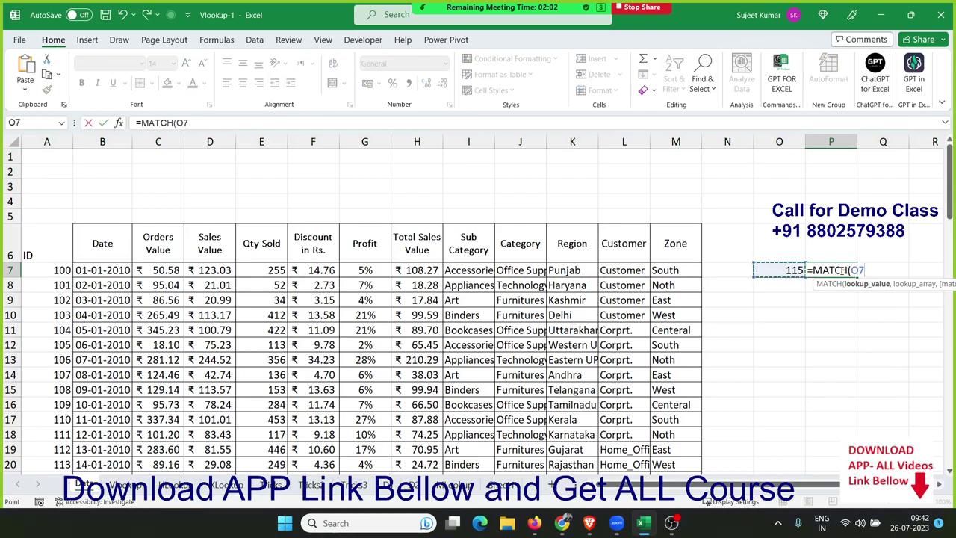
pyautogui.write(',')
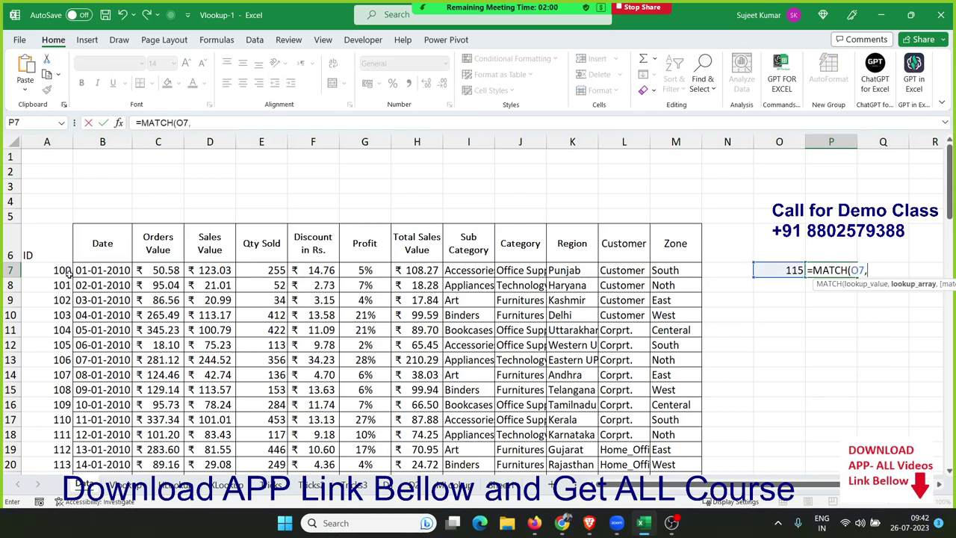
pyautogui.moveTo(46, 248); pyautogui.dragTo(34, 445)
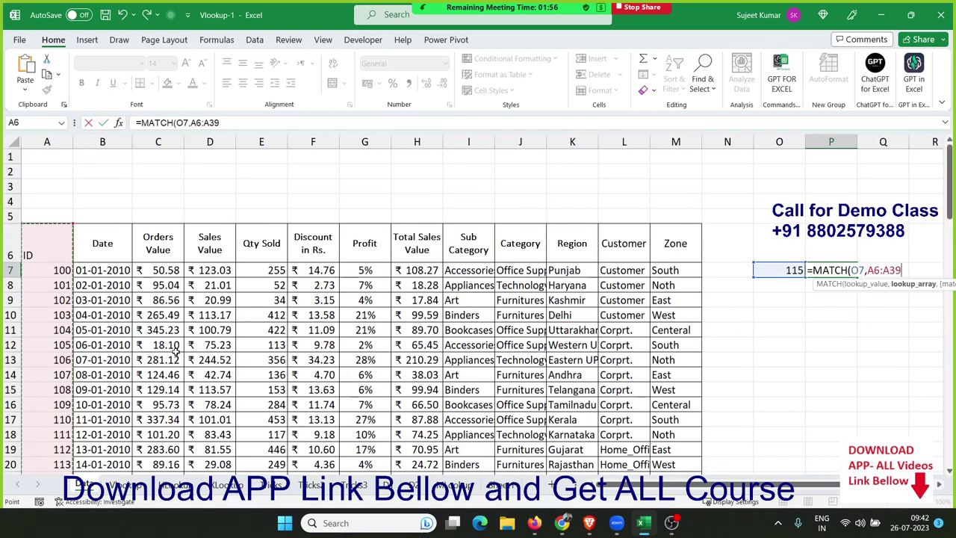
pyautogui.write(',0')
pyautogui.press('Return')
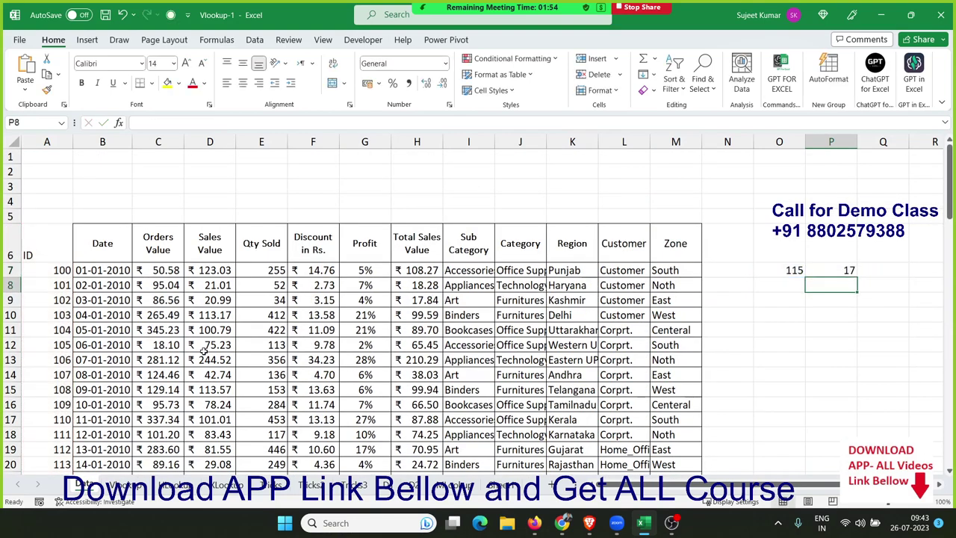
pyautogui.press('Up')
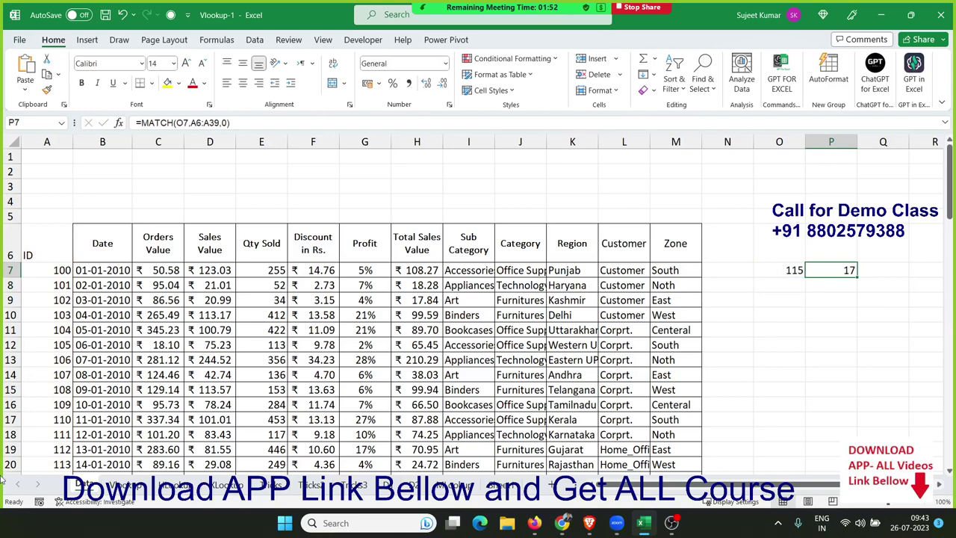
pyautogui.scroll(-2, 75, 426)
pyautogui.click(52, 434)
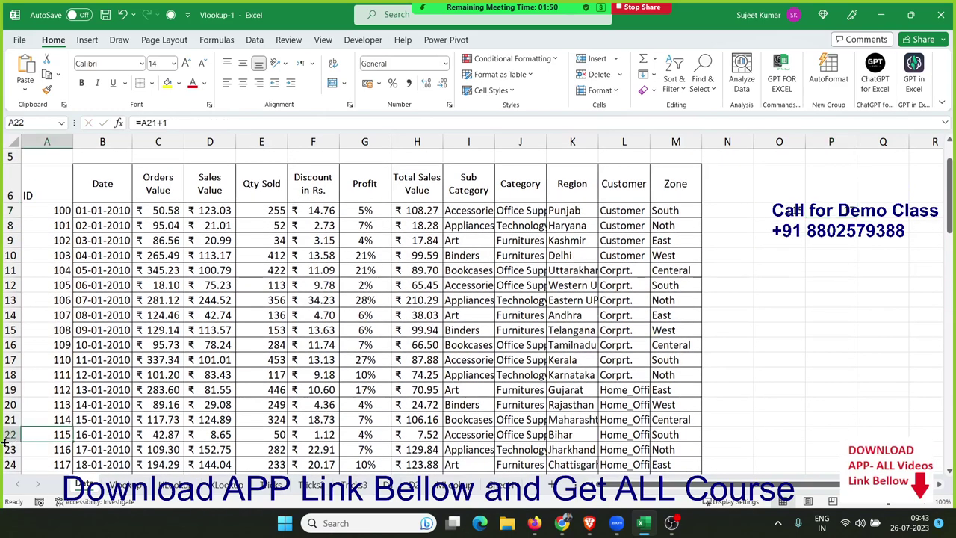
pyautogui.scroll(2, 39, 418)
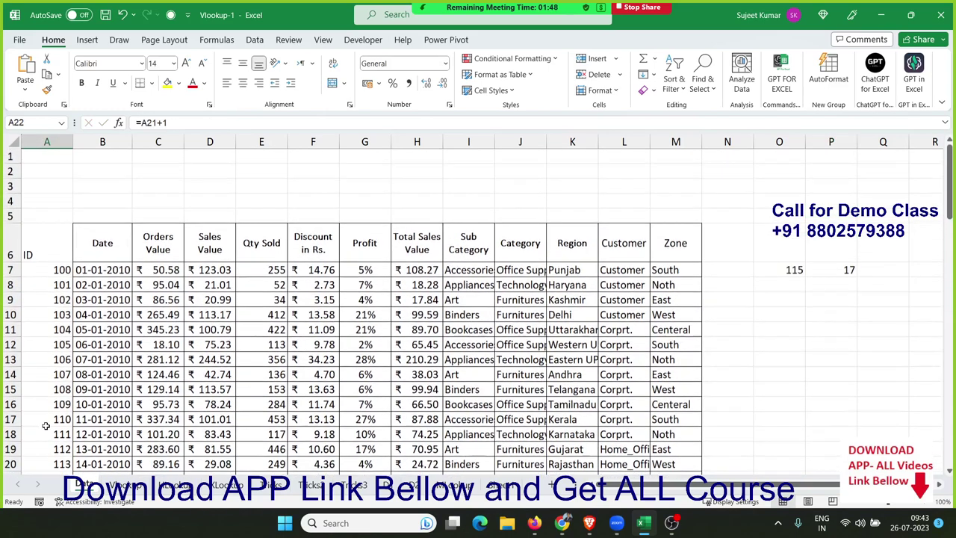
pyautogui.click(46, 251)
pyautogui.press('Down')
pyautogui.press('Down')
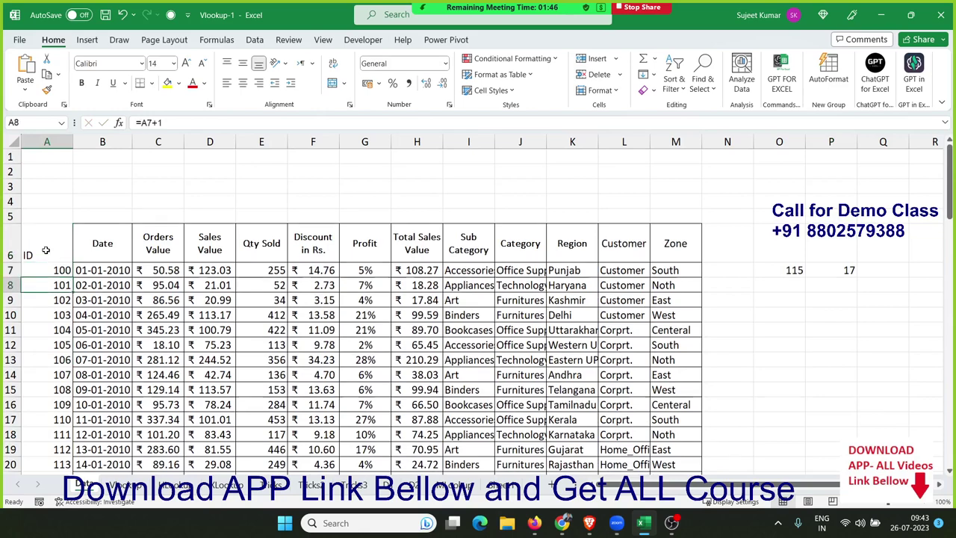
pyautogui.press('Down')
pyautogui.press('Down')
pyautogui.press('Down')
pyautogui.press('Down')
pyautogui.press('Down')
pyautogui.press('Down')
pyautogui.press('Down')
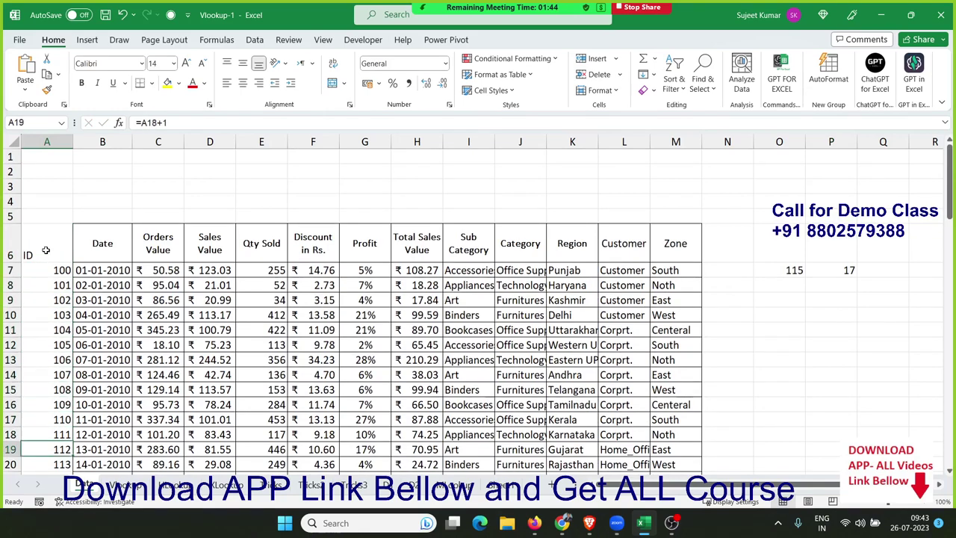
pyautogui.press('Down')
pyautogui.press('Down')
pyautogui.press('Down')
pyautogui.press('Down')
pyautogui.press('Down')
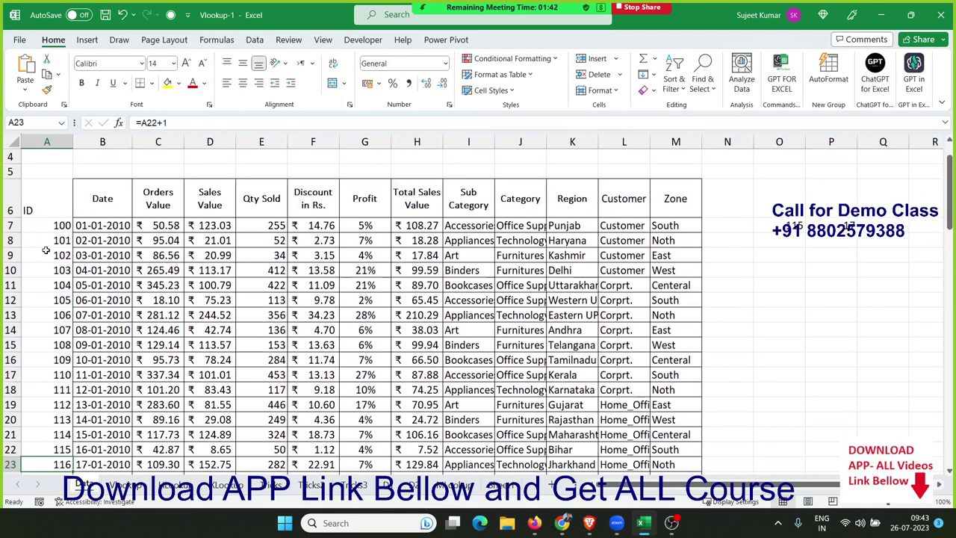
pyautogui.press('Down')
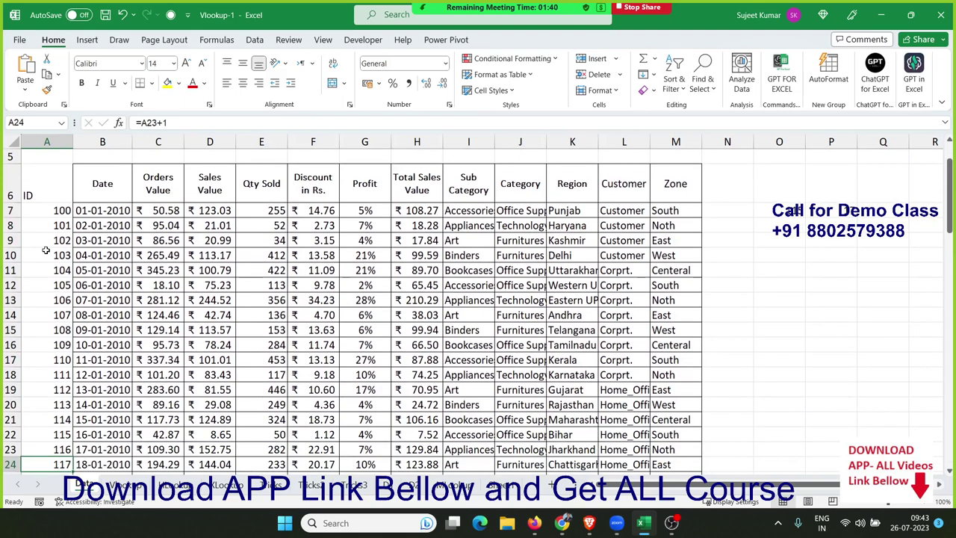
pyautogui.press('Up')
pyautogui.press('Up')
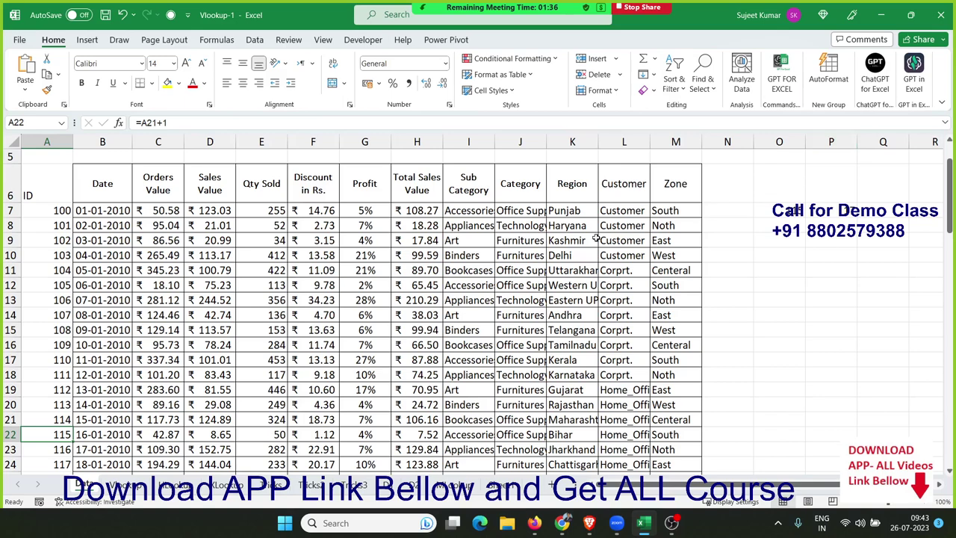
pyautogui.hotkey('ctrl', 'Home')
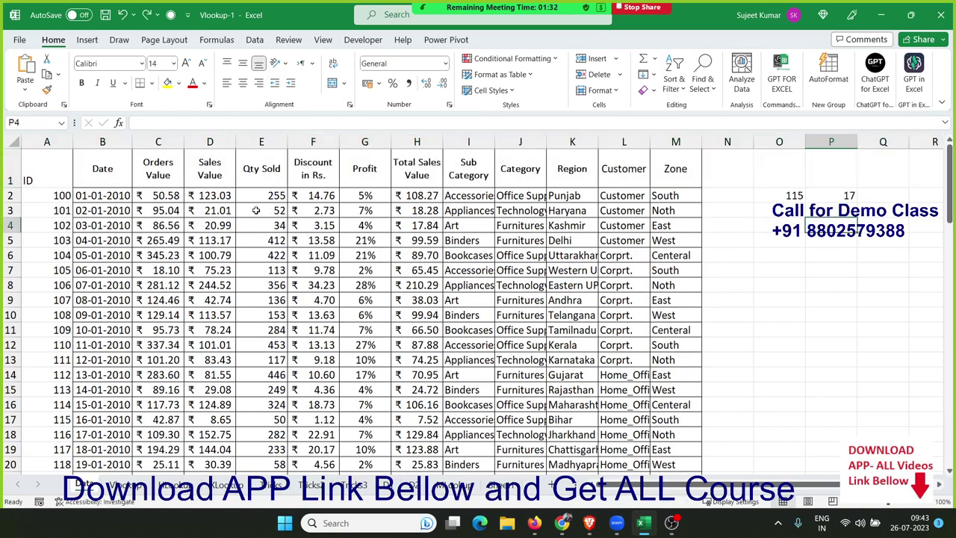
pyautogui.moveTo(47, 156); pyautogui.dragTo(47, 393)
pyautogui.moveTo(38, 179); pyautogui.dragTo(540, 151)
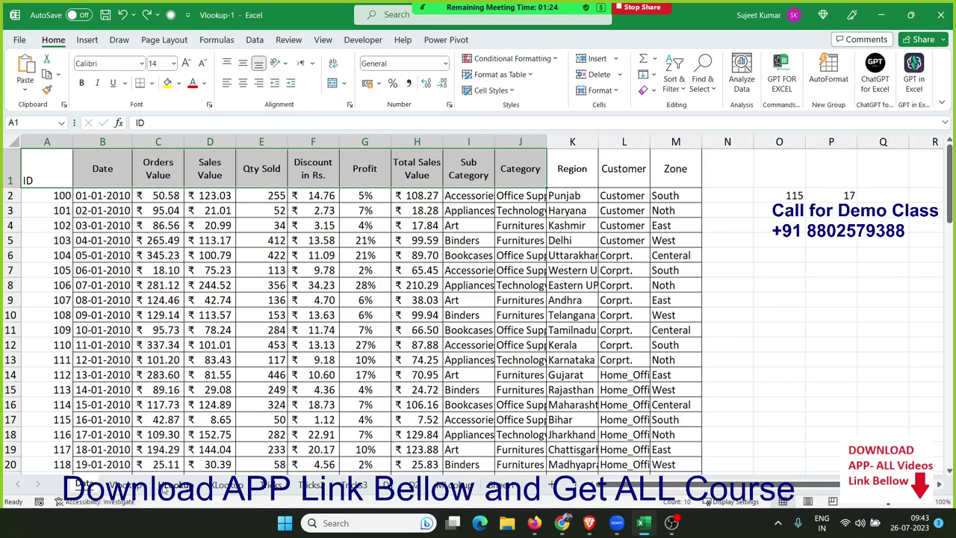
# Step: On the lookup sheet, copy the =MATCH(A16,D1:D12,0) formula text from B18
pyautogui.click(228, 485)
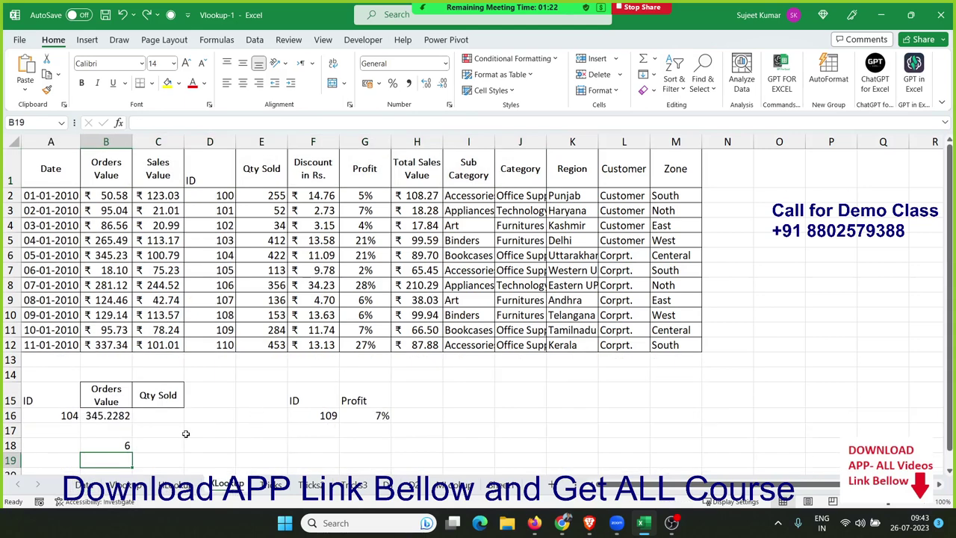
pyautogui.click(97, 428)
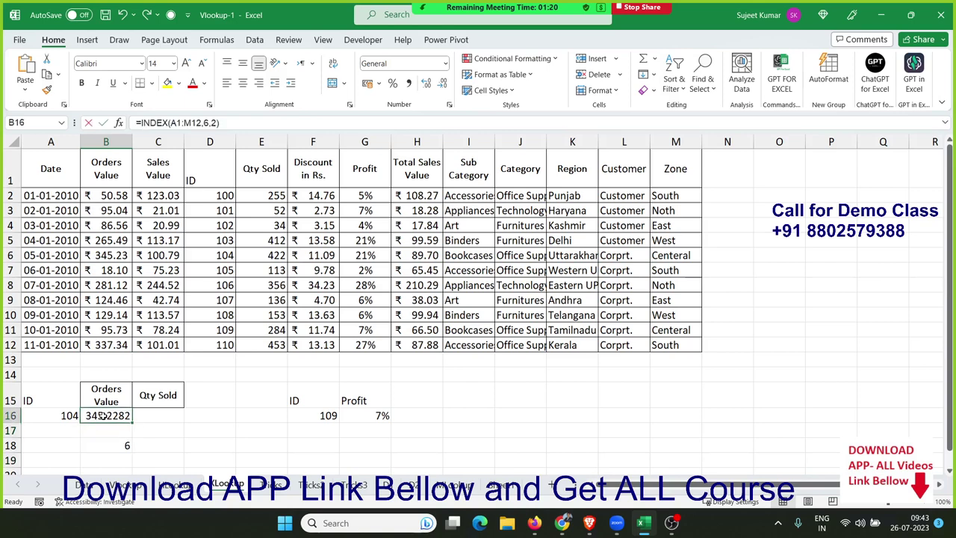
pyautogui.doubleClick(103, 416)
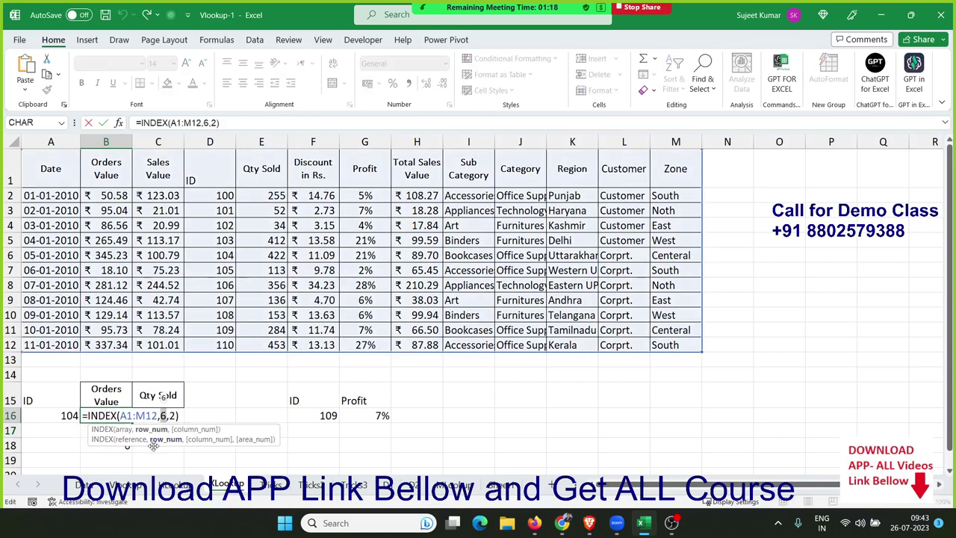
pyautogui.click(121, 446)
pyautogui.doubleClick(117, 445)
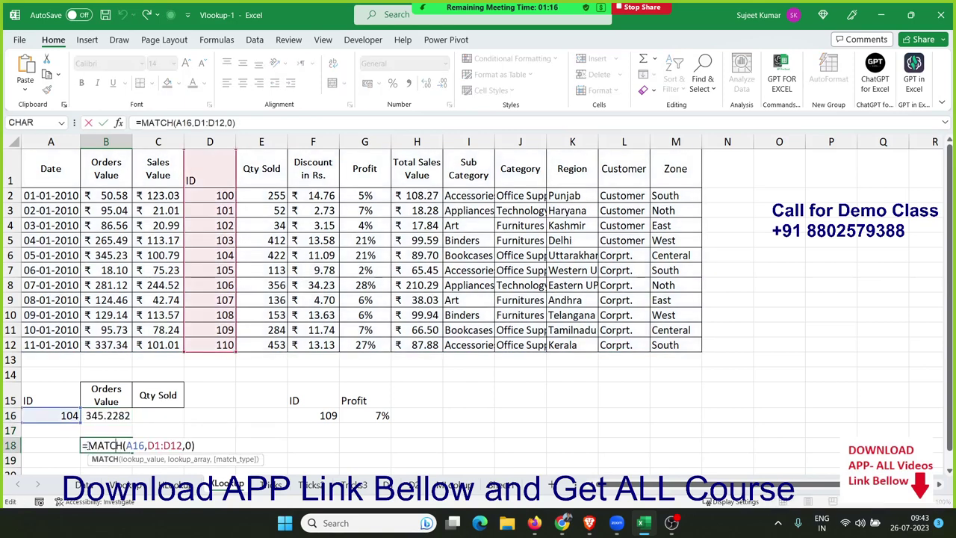
pyautogui.moveTo(84, 445); pyautogui.dragTo(214, 441)
pyautogui.hotkey('ctrl', 'c')
pyautogui.press('Escape')
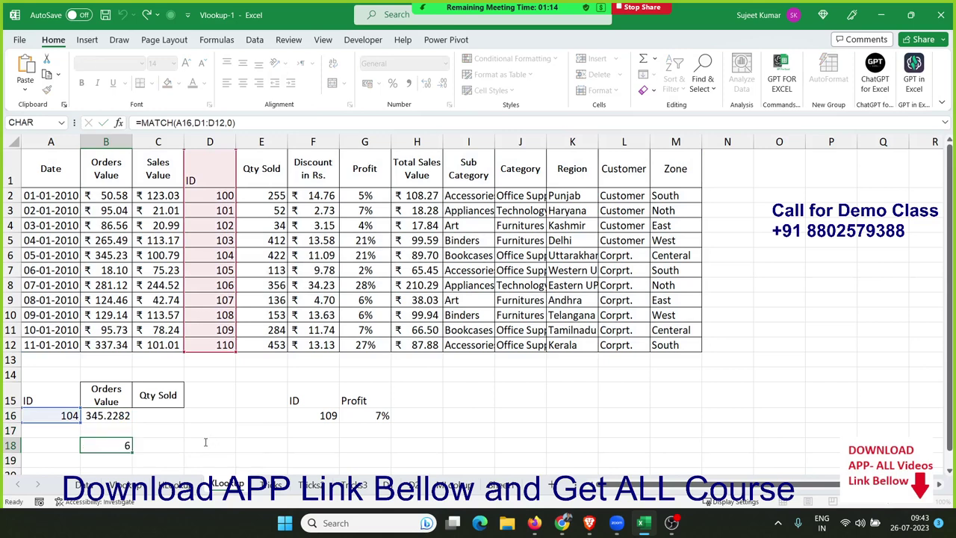
# Step: Replace the hard-coded 6 in B16's INDEX formula with the copied MATCH formula
pyautogui.doubleClick(114, 416)
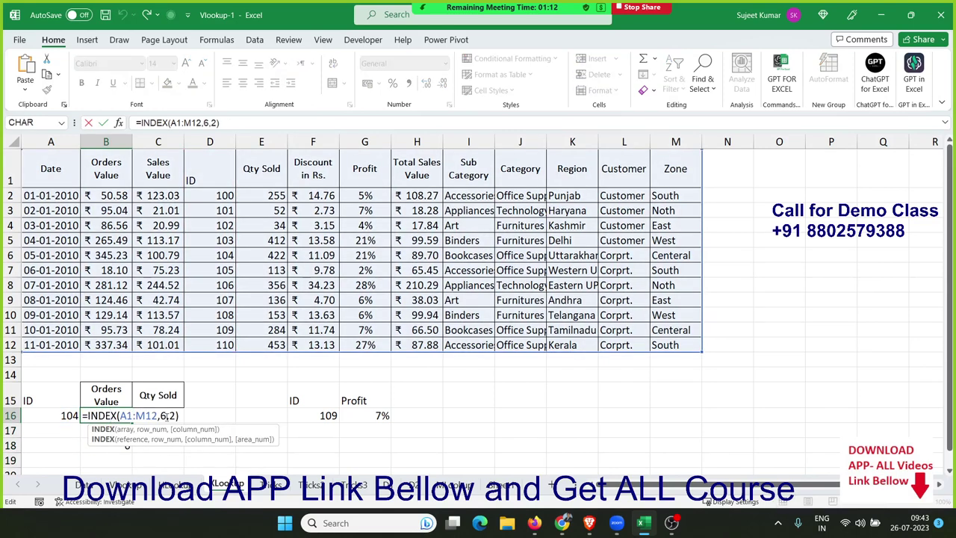
pyautogui.doubleClick(163, 416)
pyautogui.hotkey('ctrl', 'v')
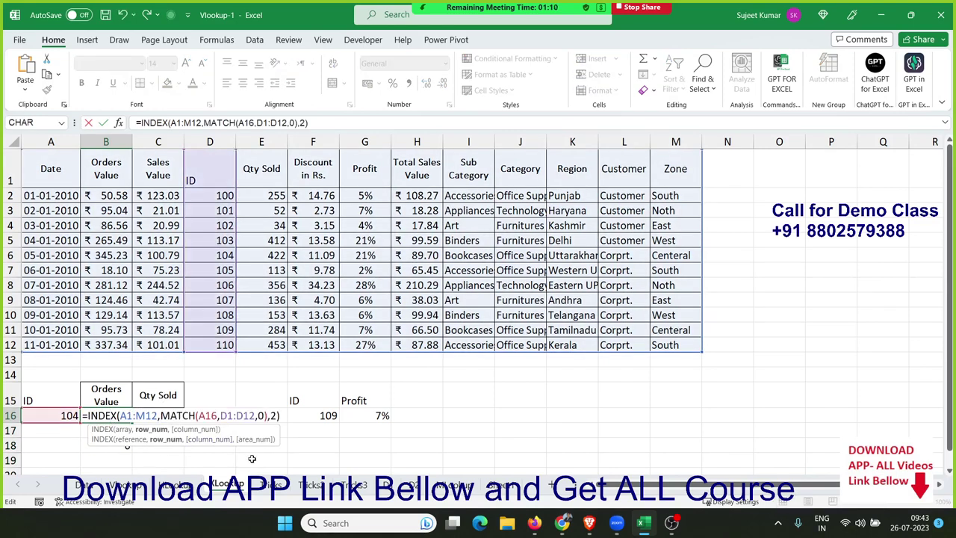
pyautogui.press('Return')
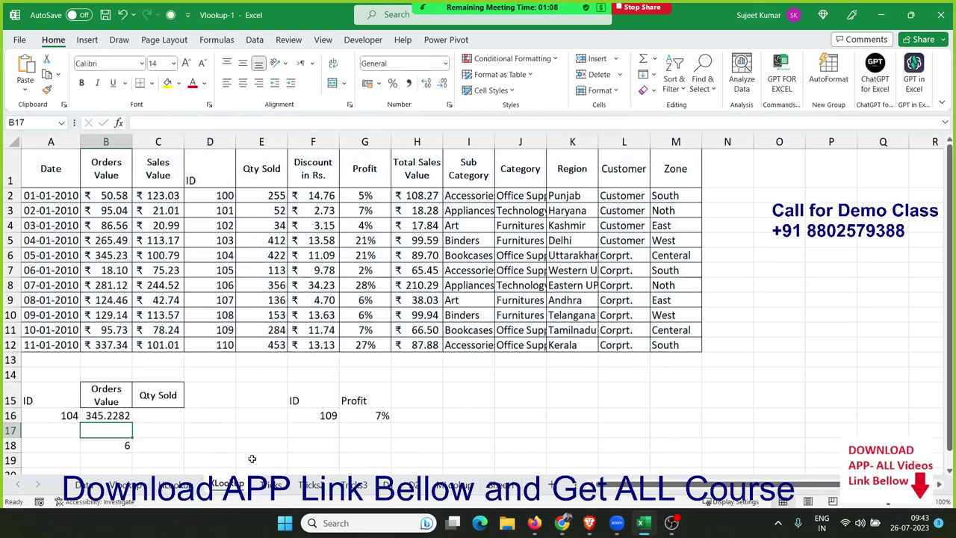
pyautogui.press('Up')
pyautogui.press('Left')
# Step: Change the ID in A16 to 110, then to 109
pyautogui.write('110')
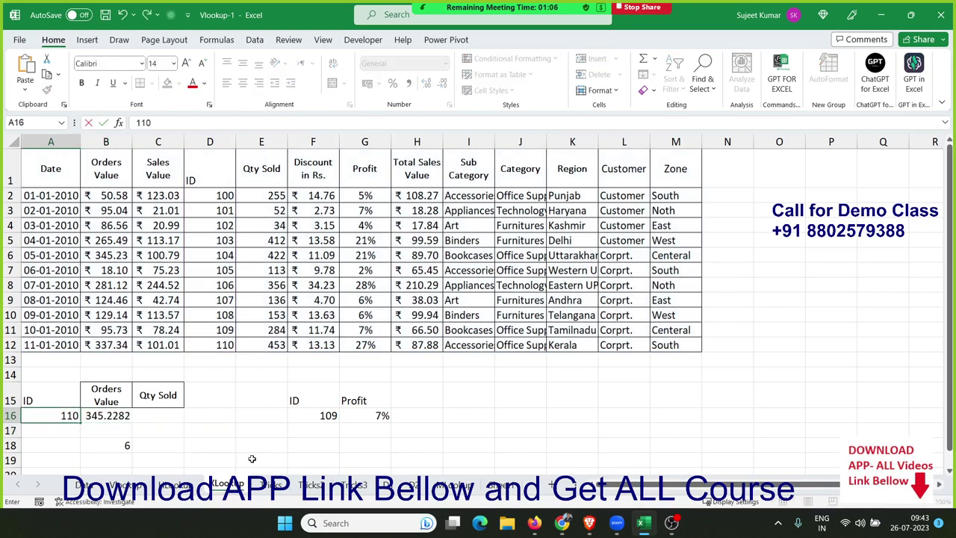
pyautogui.press('Return')
pyautogui.press('Up')
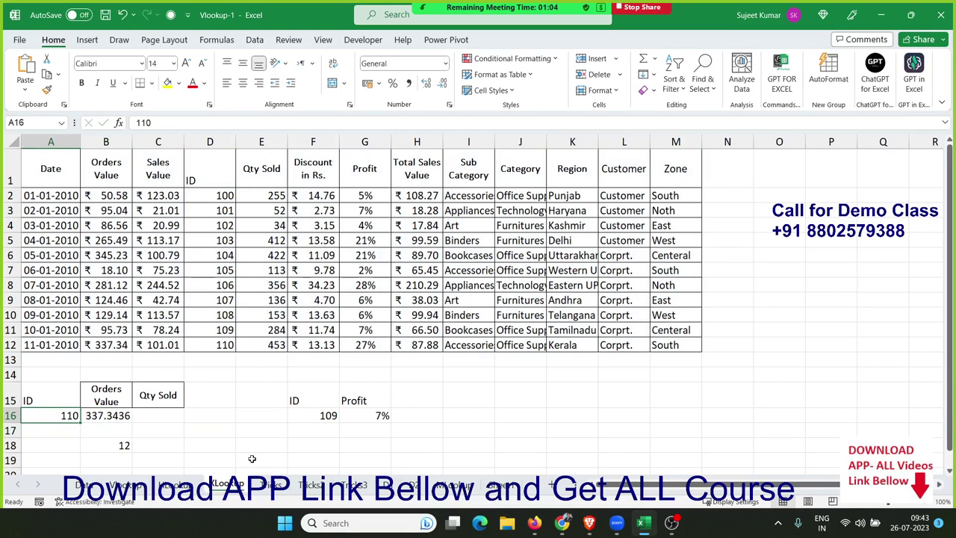
pyautogui.write('11')
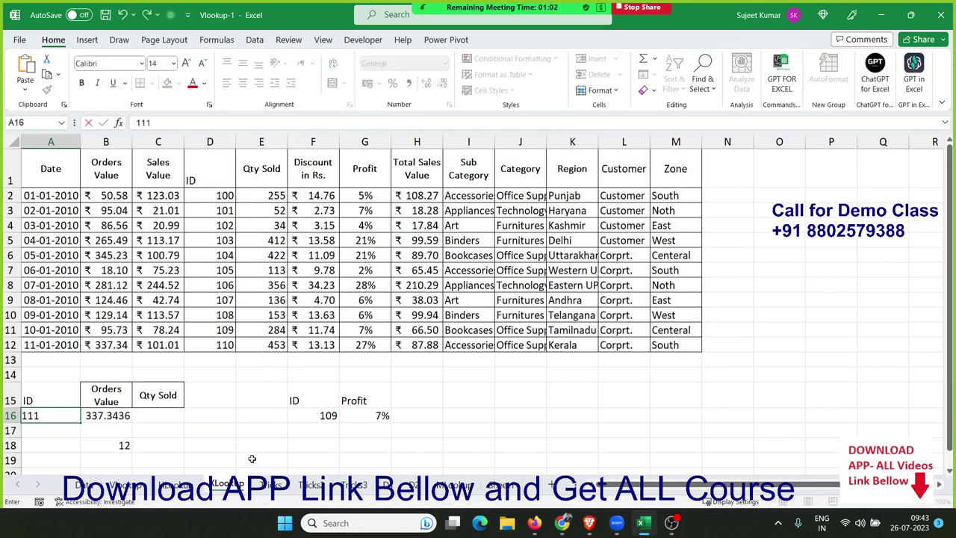
pyautogui.write('09')
pyautogui.press('Return')
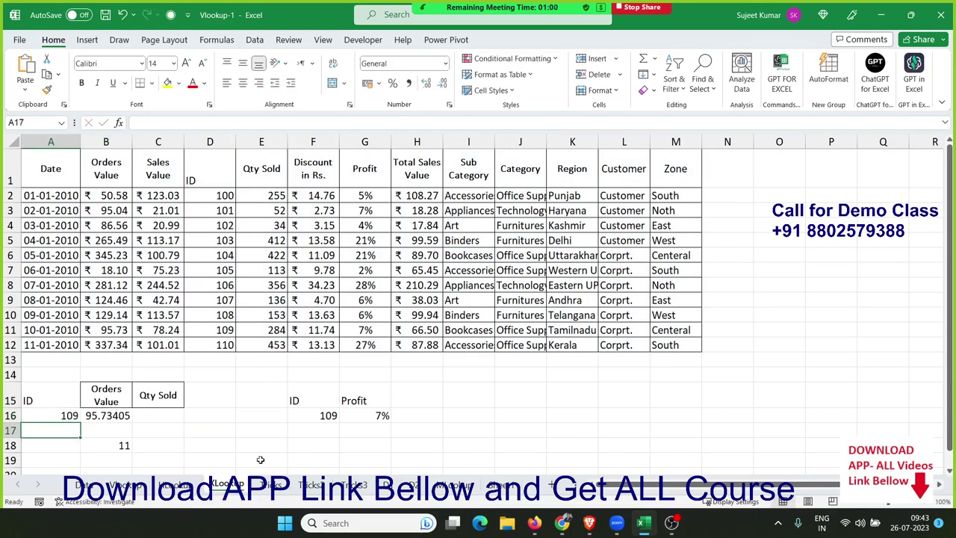
# Step: Check that B16 now returns 95.73405 and B18's MATCH gives 11
pyautogui.press('Up')
pyautogui.press('Right')
pyautogui.press('Down')
pyautogui.press('Up')
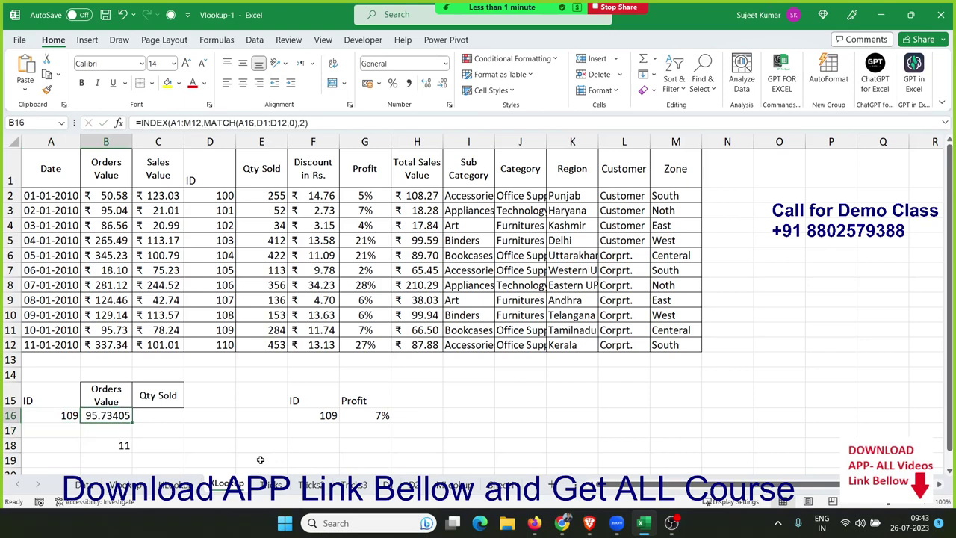
pyautogui.press('Down')
pyautogui.press('Down')
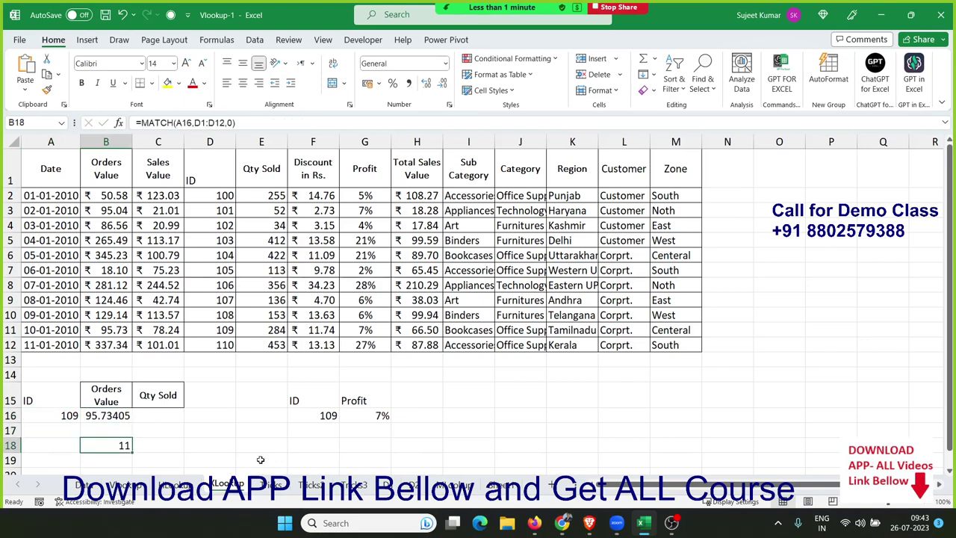
pyautogui.press('Up')
pyautogui.press('Up')
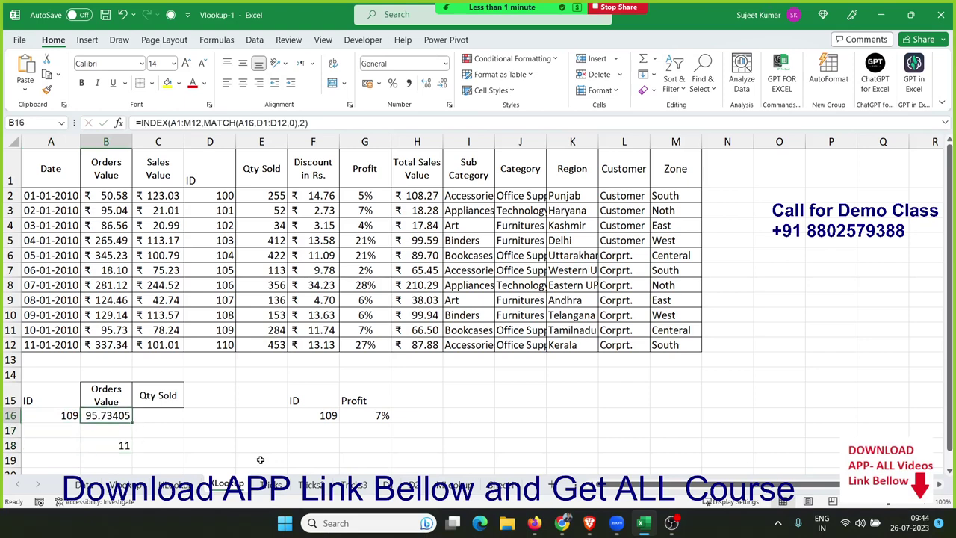